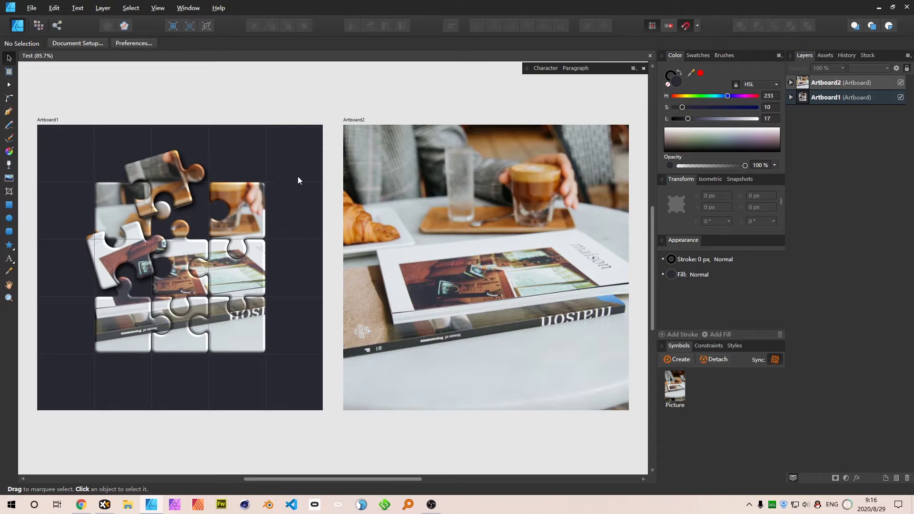
drag(81, 98, 588, 448)
click(570, 419)
click(477, 319)
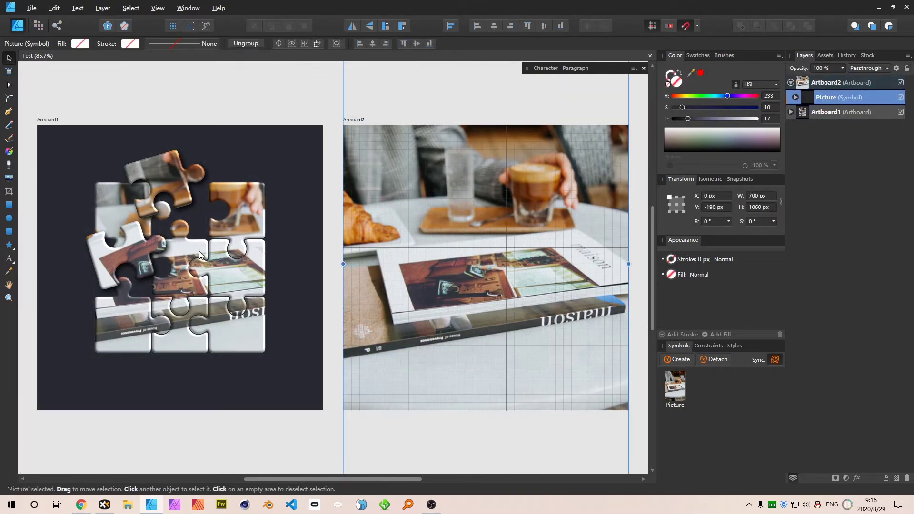
key(Escape)
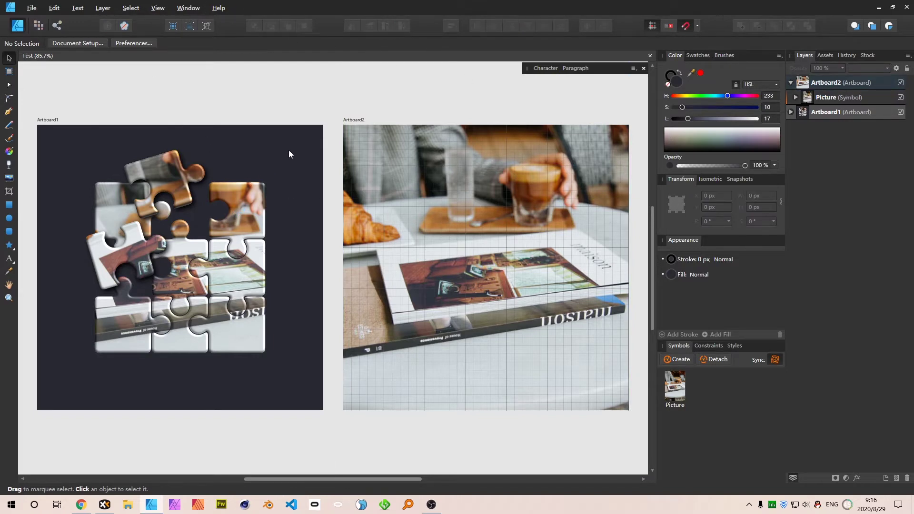
drag(288, 150, 93, 376)
drag(304, 250, 79, 160)
drag(68, 152, 295, 365)
Step: Create a new document from the HD+ web preset, 1600 x 900 px
click(33, 7)
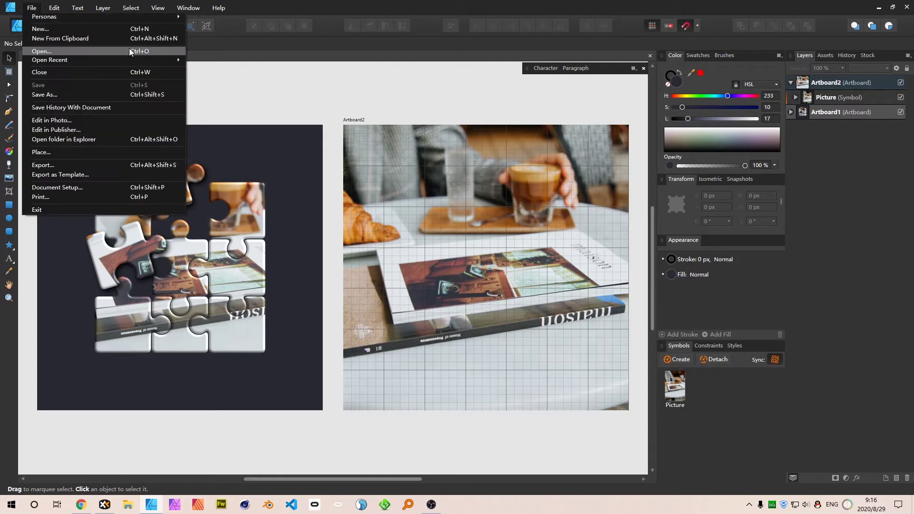
click(512, 192)
key(ctrl+n)
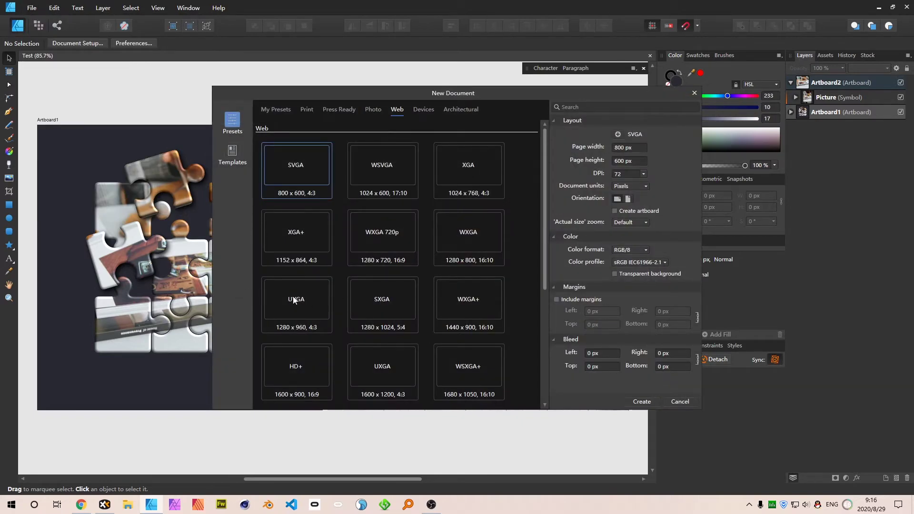
click(301, 360)
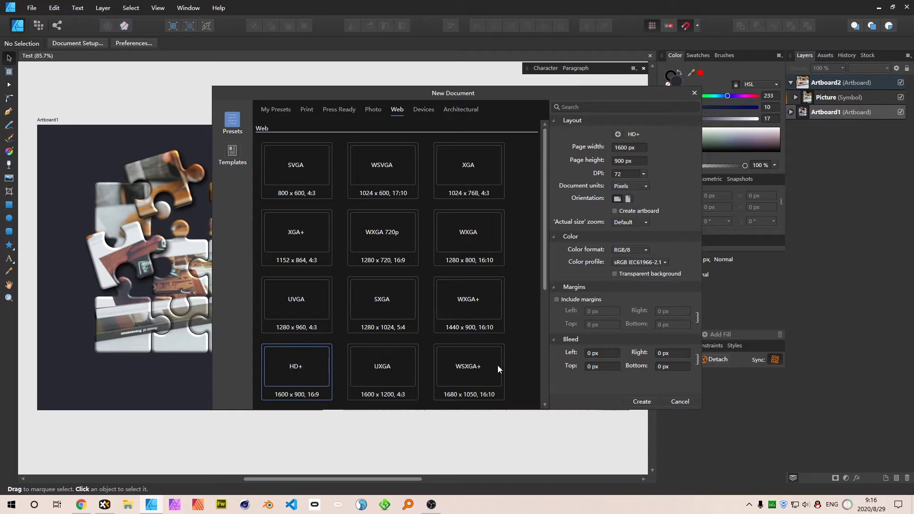
click(641, 401)
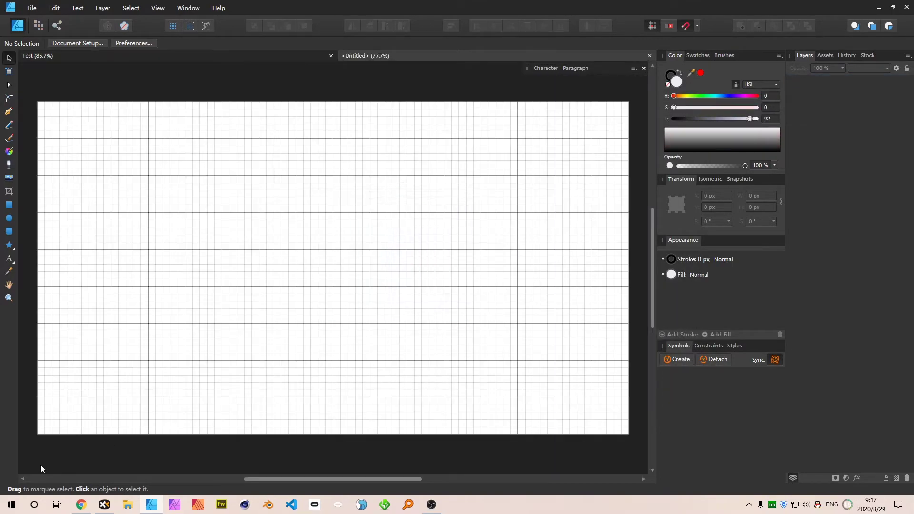
Step: Switch to the Chrome browser and open unsplash.com in the Panda page's place
click(80, 504)
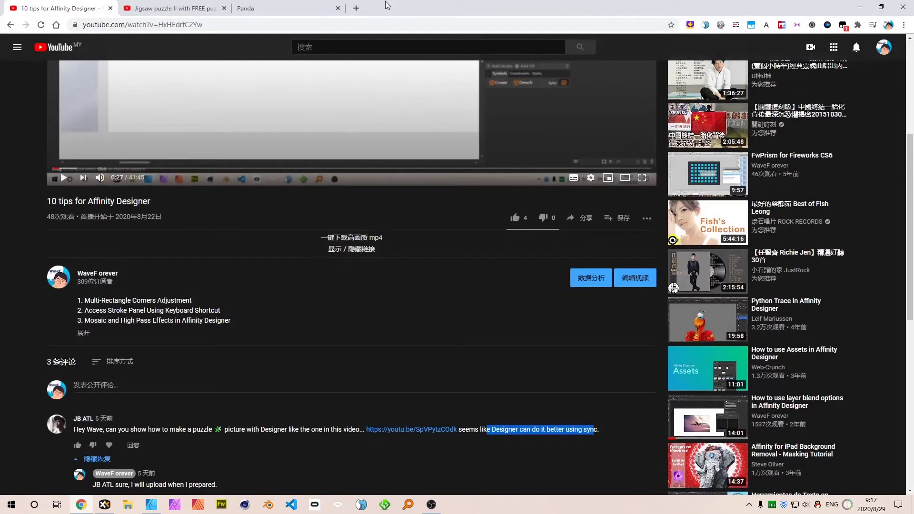
click(306, 16)
click(290, 21)
text(unsp)
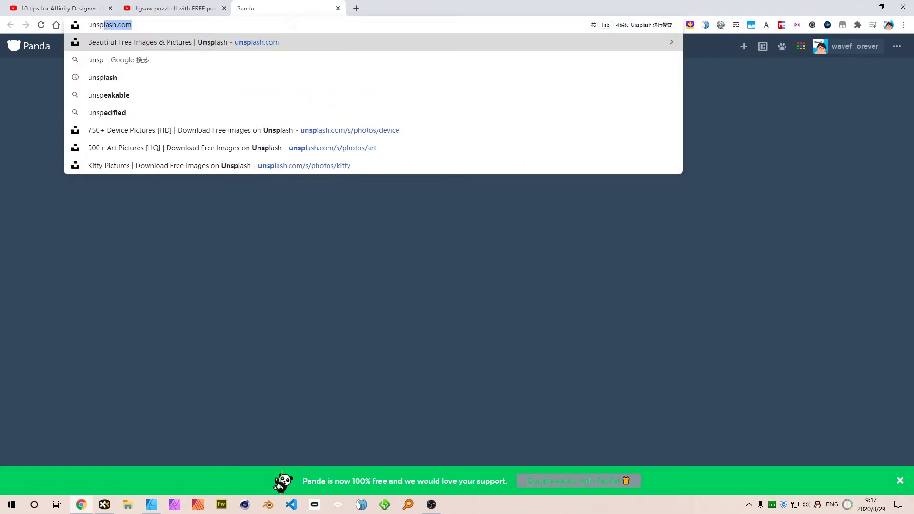
key(Return)
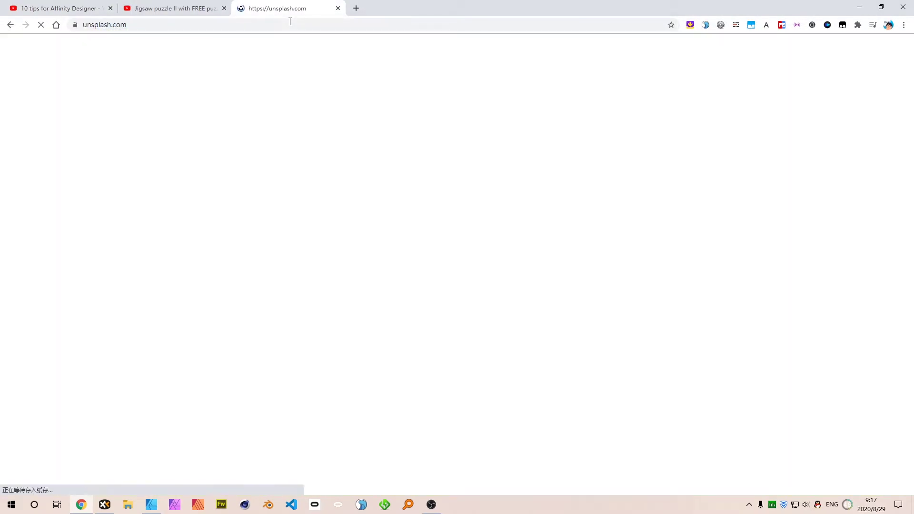
Step: Look through the Unsplash front page photos and search the site for "book"
scroll(414, 355, down, 15)
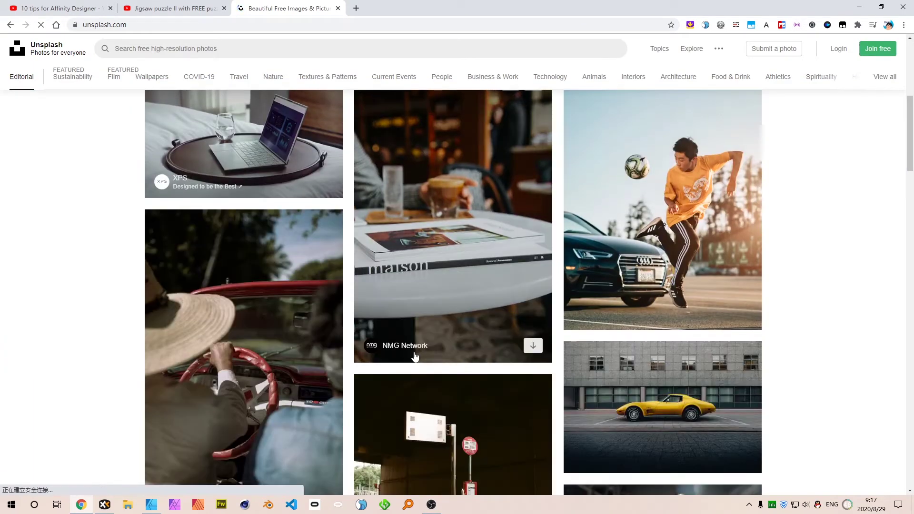
scroll(519, 373, down, 5)
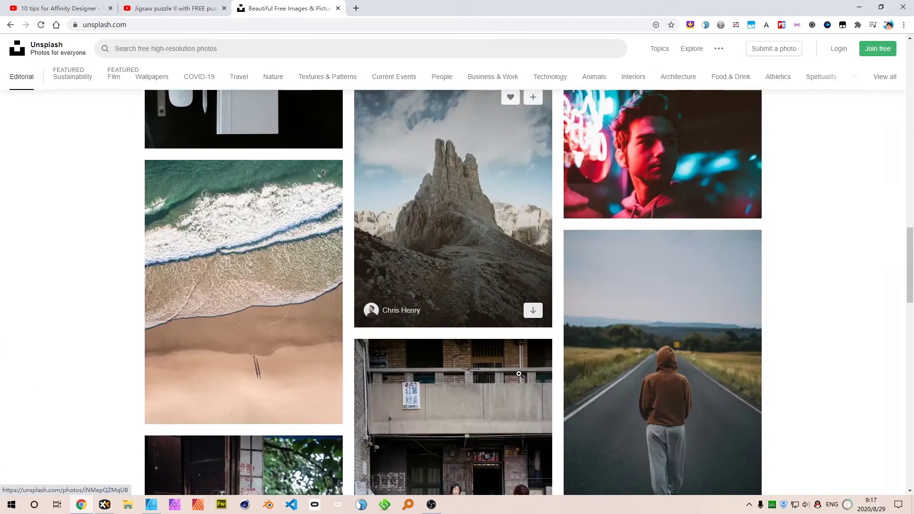
scroll(483, 337, up, 10)
click(331, 47)
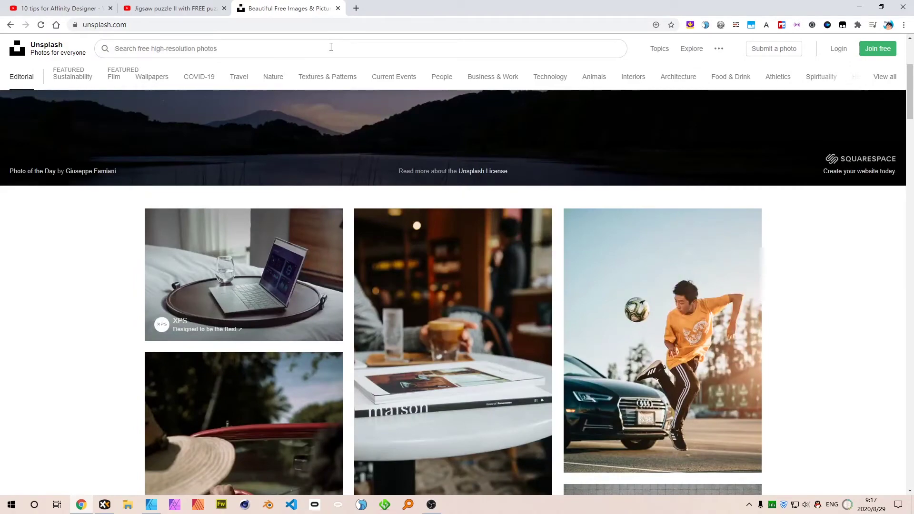
text(book)
key(Return)
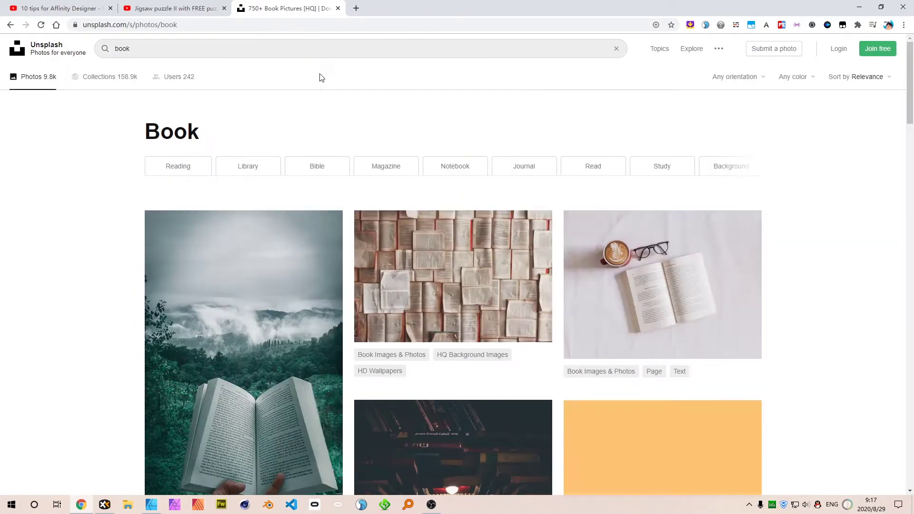
Step: Browse the book photo results for a picture suitable for the puzzle
scroll(516, 360, down, 4)
scroll(516, 360, up, 4)
scroll(516, 360, down, 9)
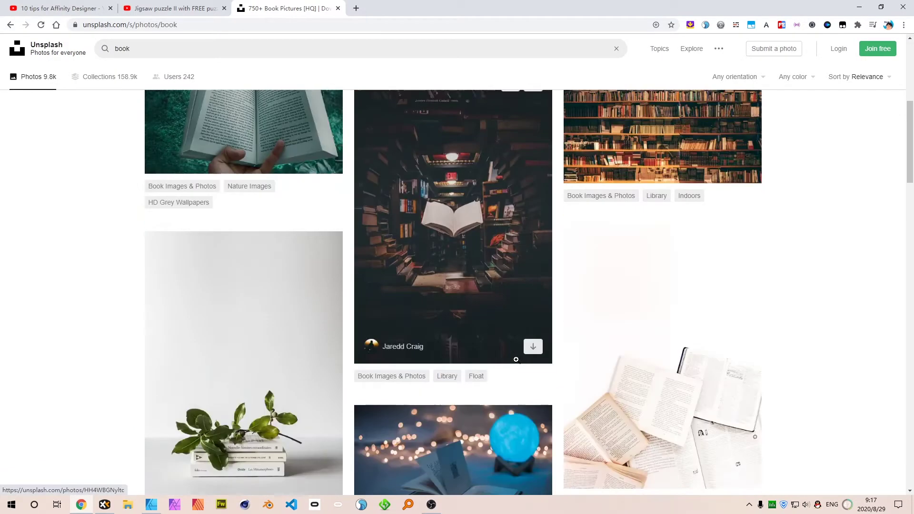
scroll(516, 360, down, 6)
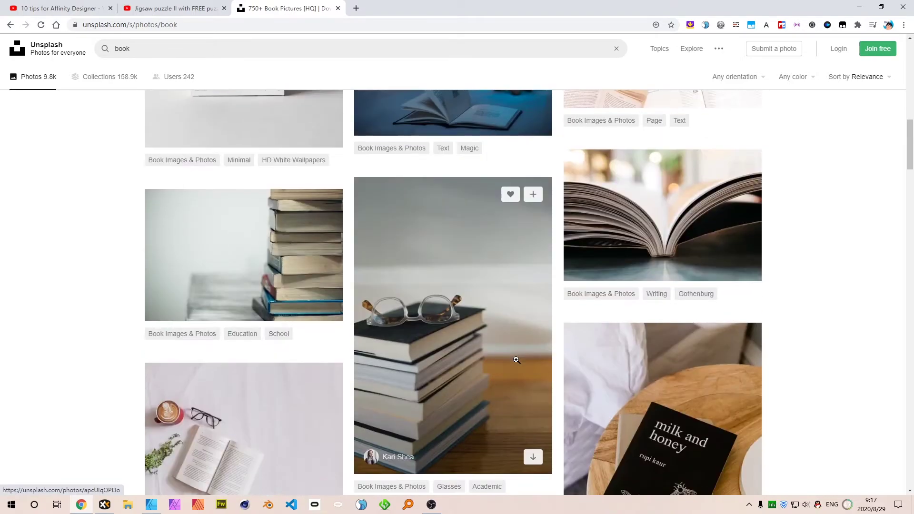
scroll(517, 359, down, 4)
scroll(517, 360, down, 9)
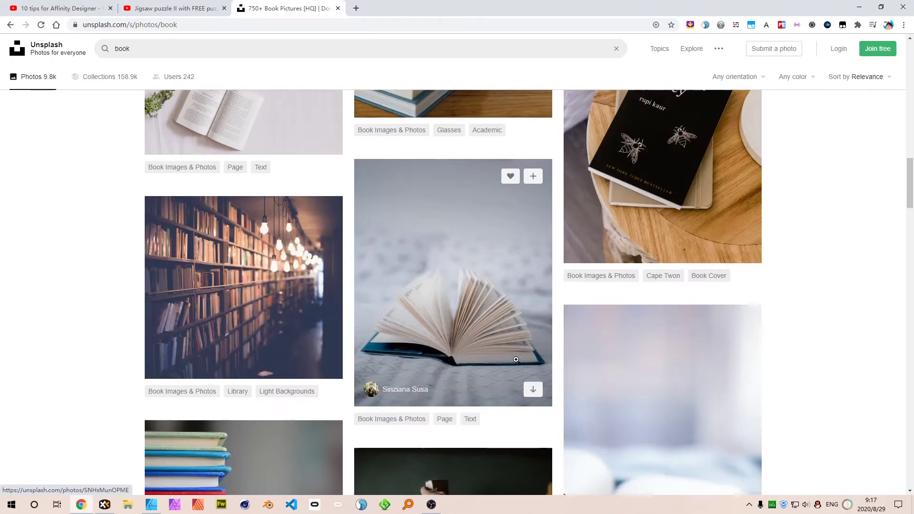
scroll(561, 320, up, 6)
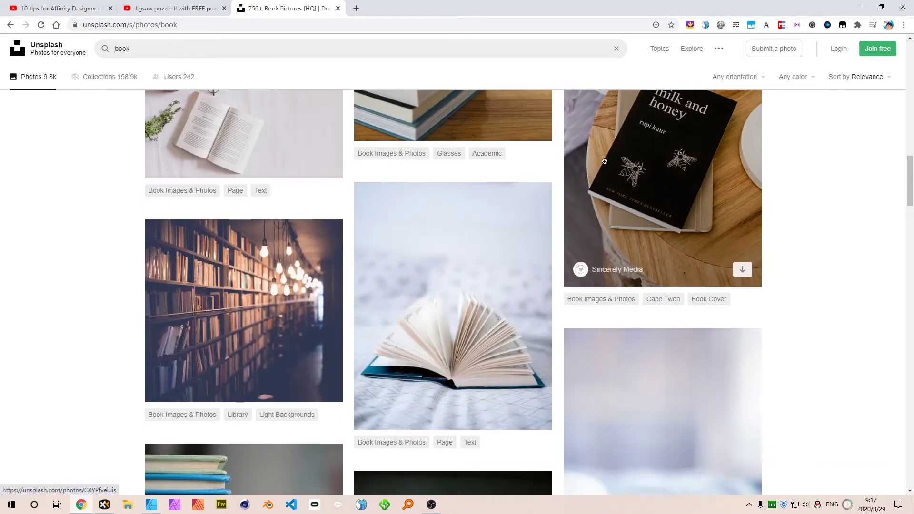
scroll(662, 238, down, 5)
scroll(531, 330, down, 6)
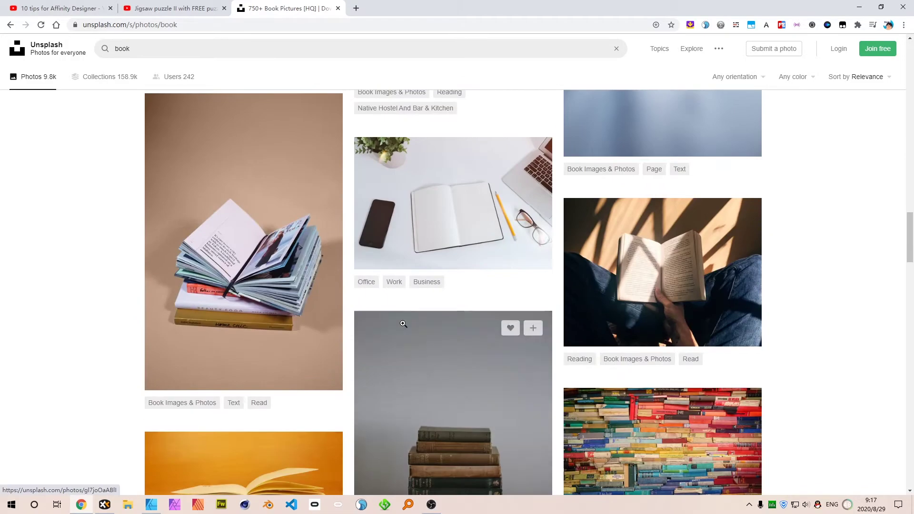
scroll(615, 367, down, 4)
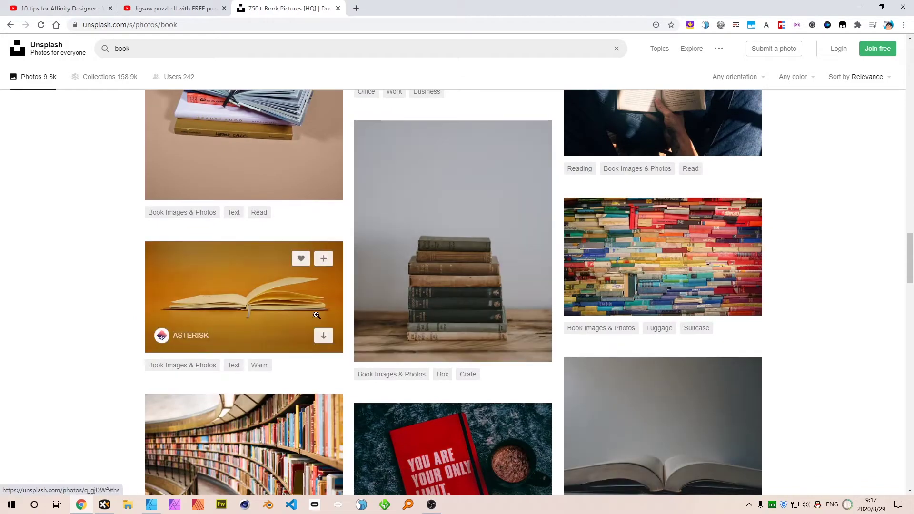
scroll(282, 257, up, 4)
scroll(377, 357, down, 12)
scroll(505, 302, up, 6)
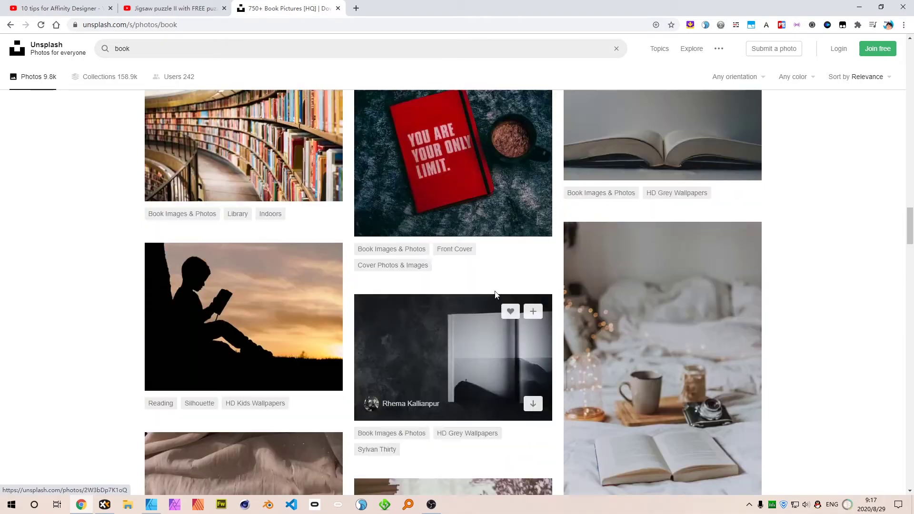
scroll(486, 255, down, 6)
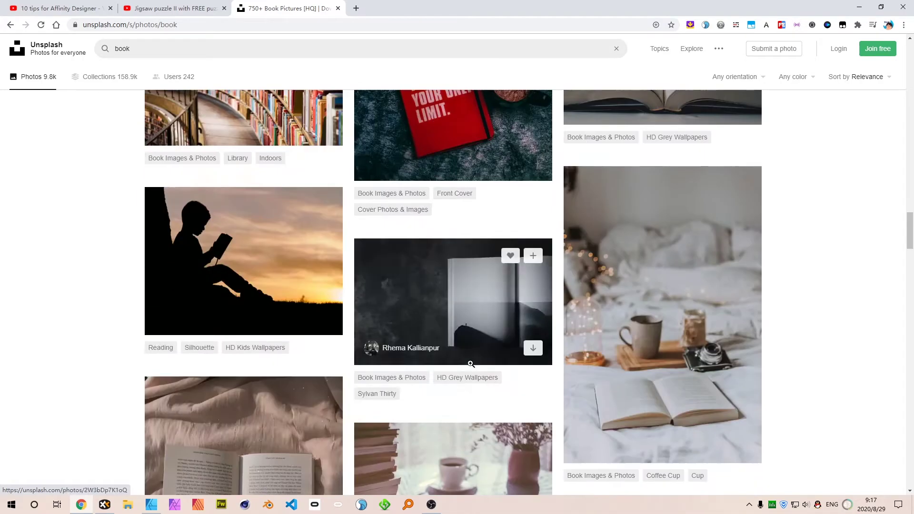
scroll(379, 336, up, 5)
scroll(549, 352, up, 10)
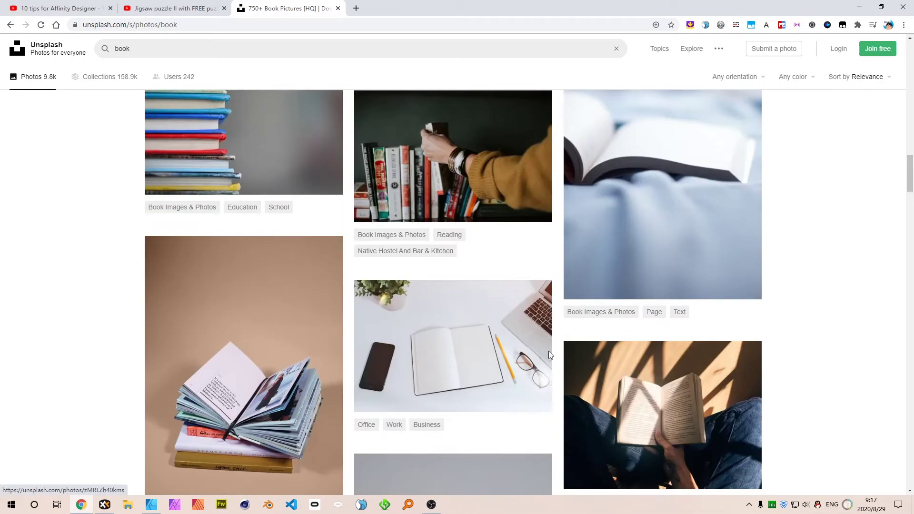
Step: Open the desk photo with the blank open notebook, phone and glasses, and copy the image
click(549, 353)
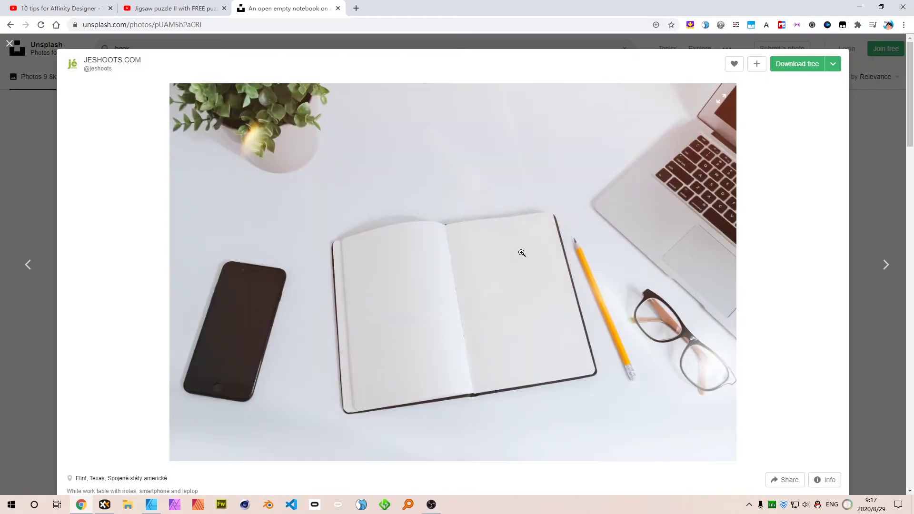
right_click(522, 253)
click(585, 283)
Step: Switch to Affinity Designer and paste the copied desk photo into the new document
click(152, 505)
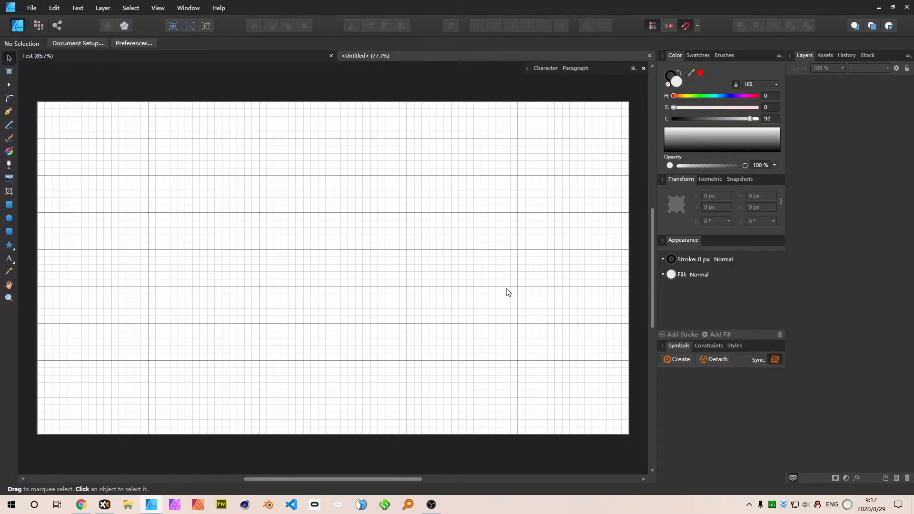
key(ctrl+v)
scroll(535, 251, down, 5)
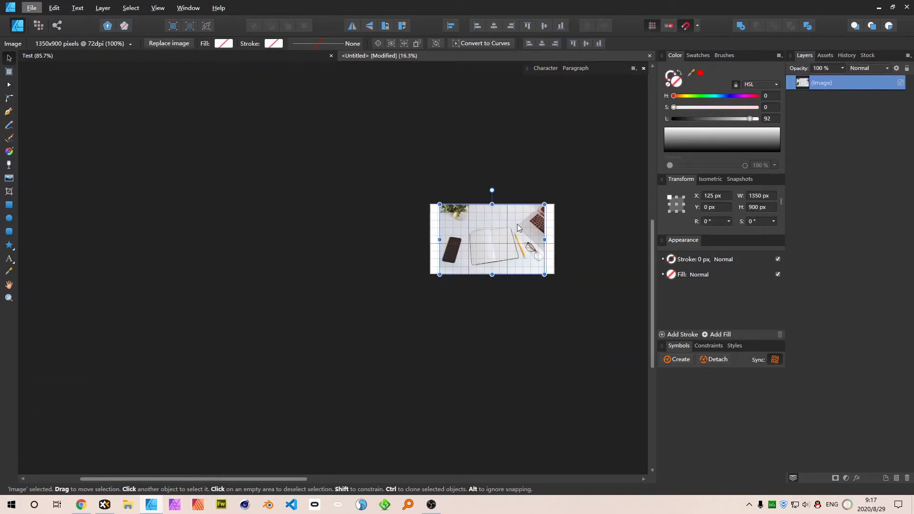
click(575, 251)
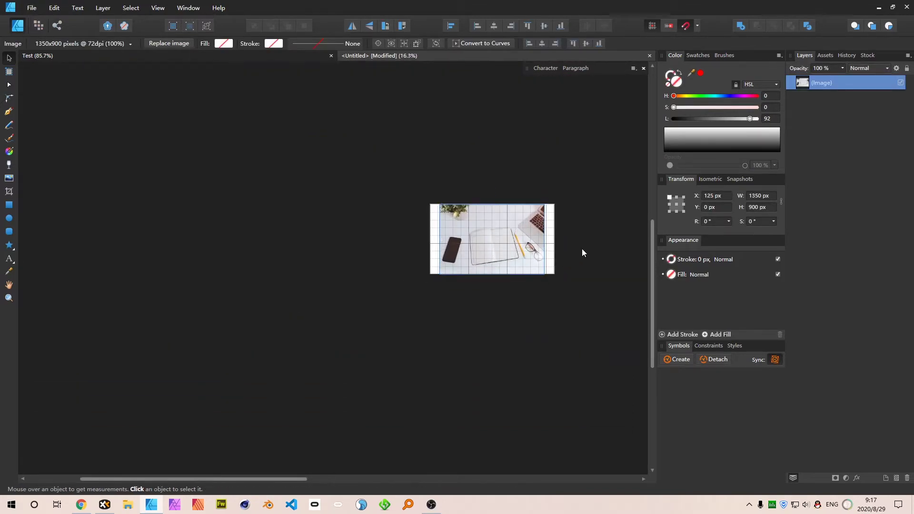
Step: Insert an artboard at the Document size around the pasted photo
key(ctrl+1)
scroll(454, 319, down, 10)
key(shift+o)
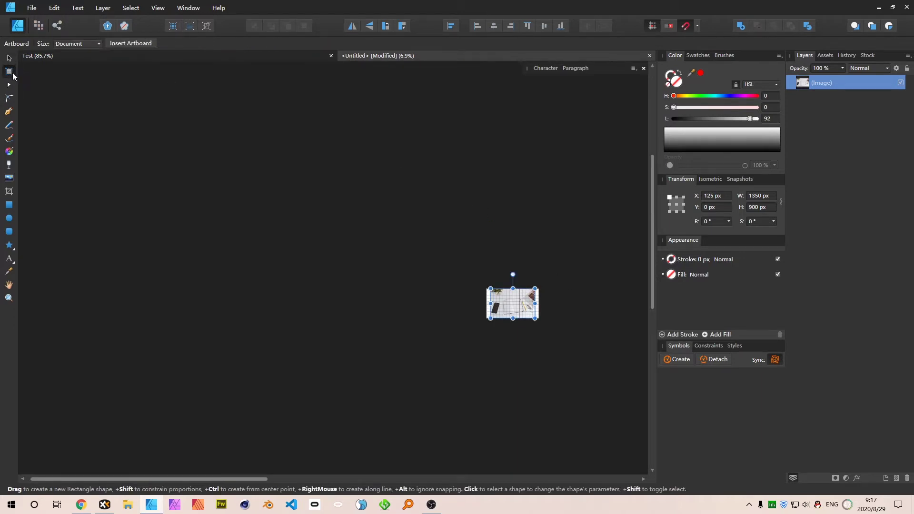
click(131, 43)
key(v)
scroll(557, 334, up, 3)
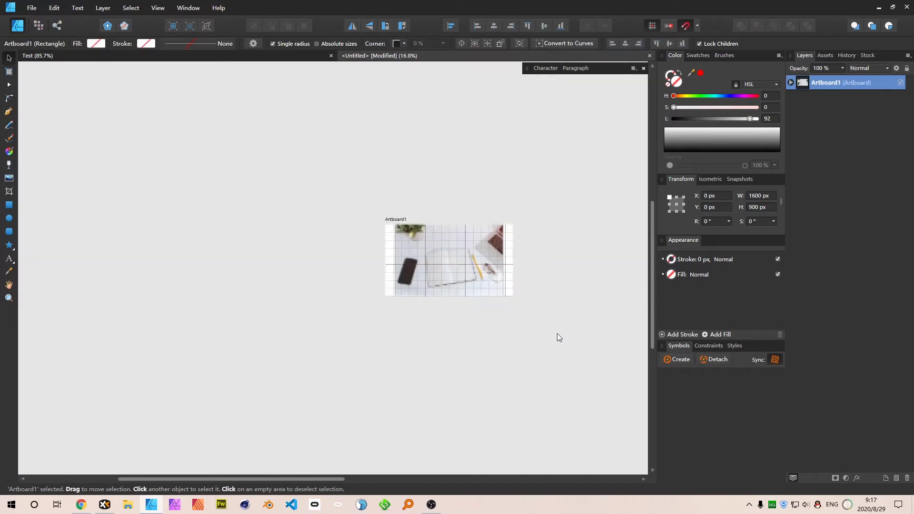
scroll(557, 337, up, 3)
Step: Group the desk photo on its own and rename the group Picture
click(502, 239)
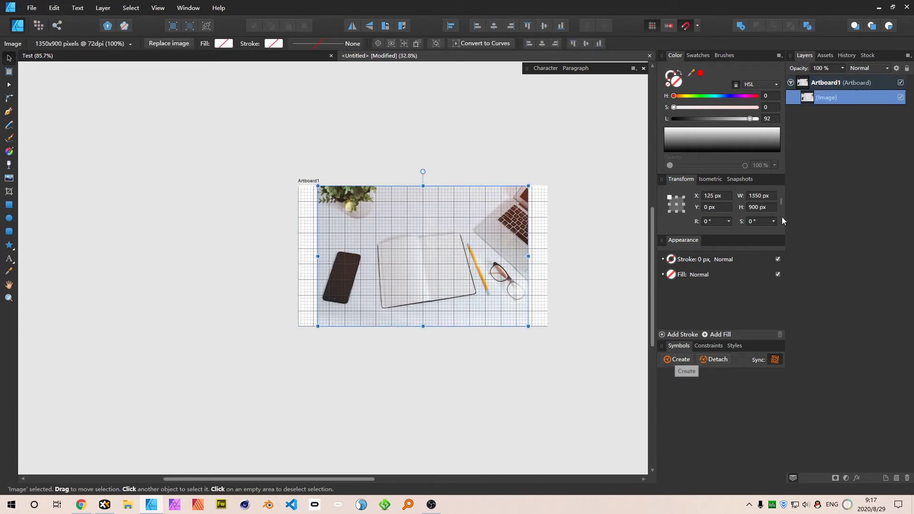
click(681, 361)
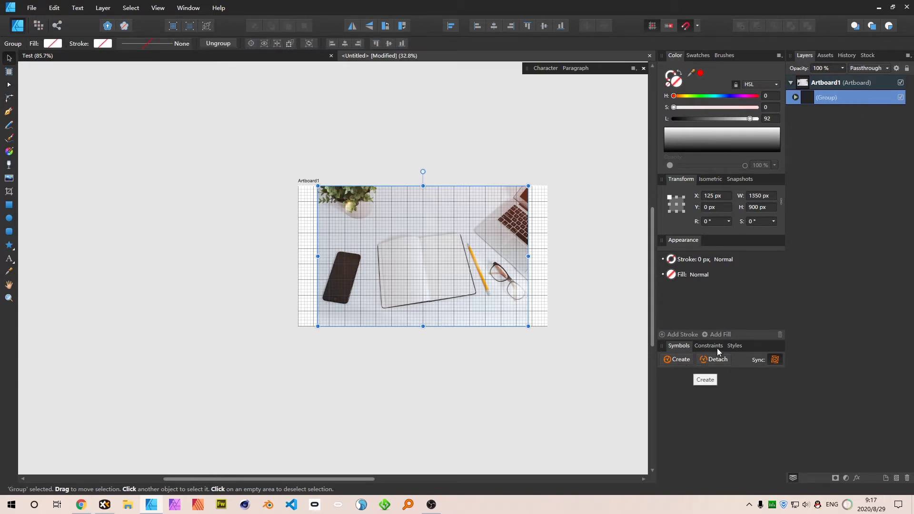
click(795, 98)
double_click(839, 97)
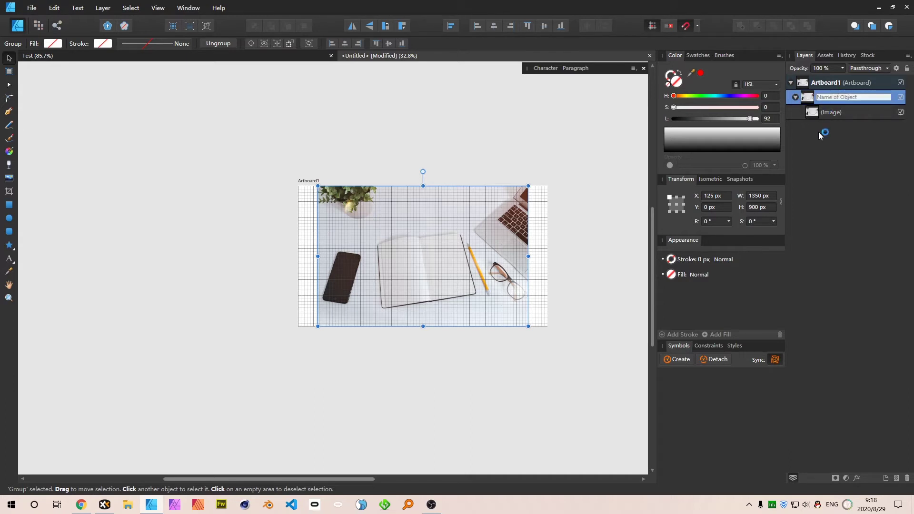
text(Picture)
key(Return)
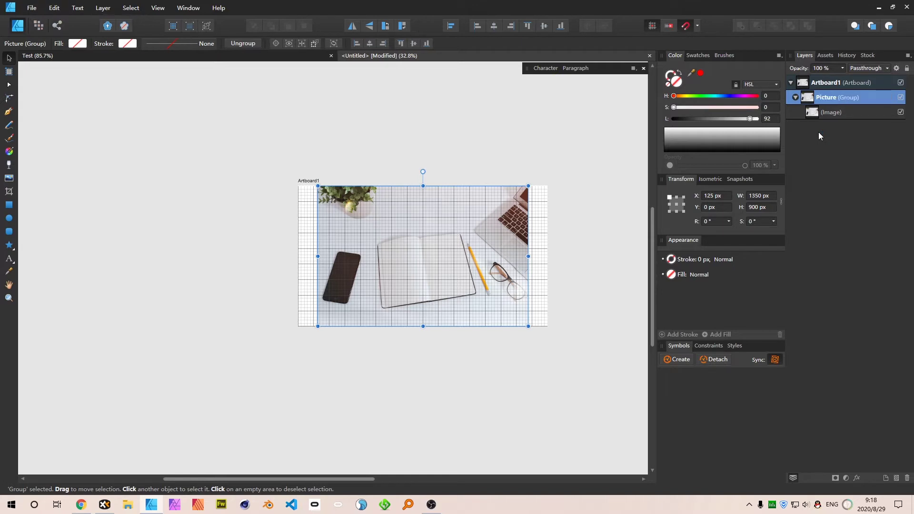
Step: Create a symbol from the Picture group, then hide and collapse it in the layer list
click(672, 360)
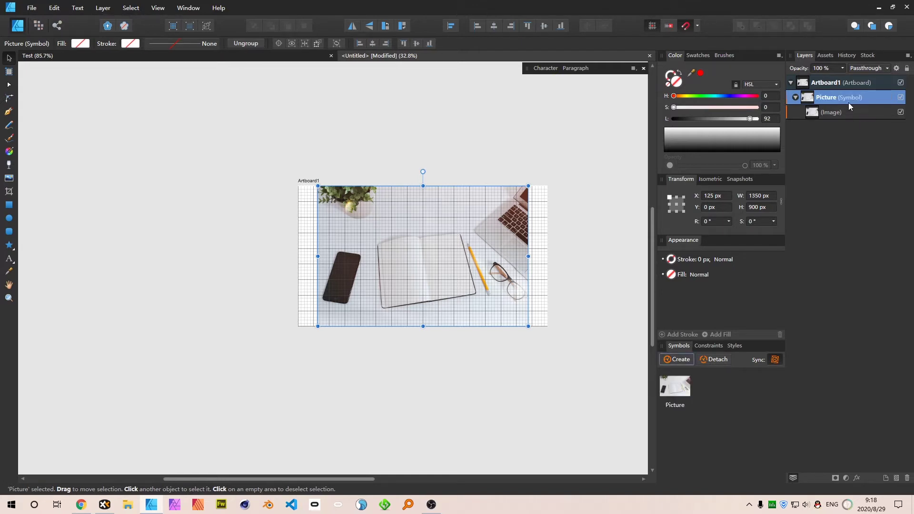
click(583, 159)
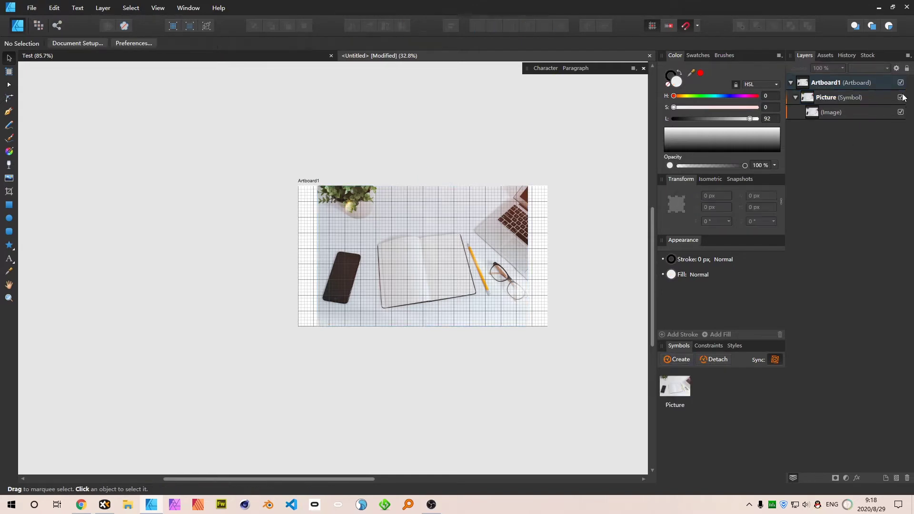
click(901, 97)
click(795, 97)
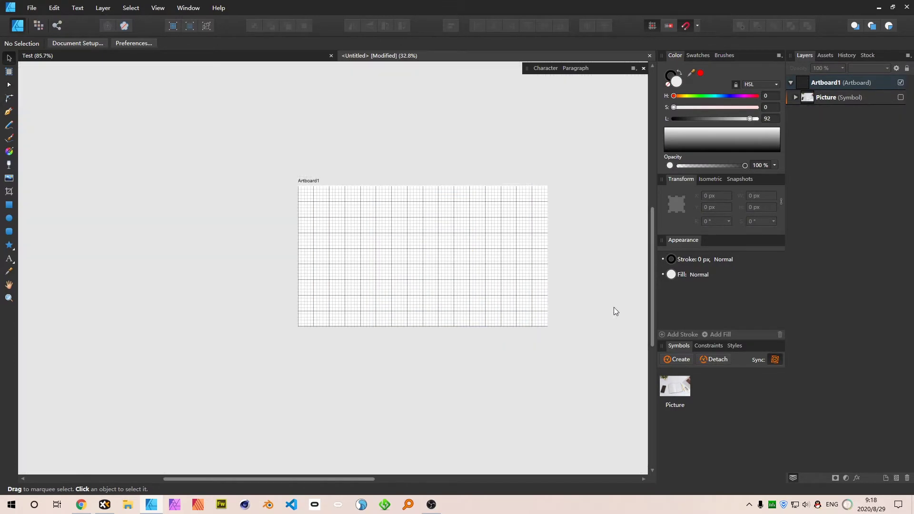
Step: Draw a square in the upper-left area of the artboard and set its size to 160 × 160 px
scroll(505, 272, up, 3)
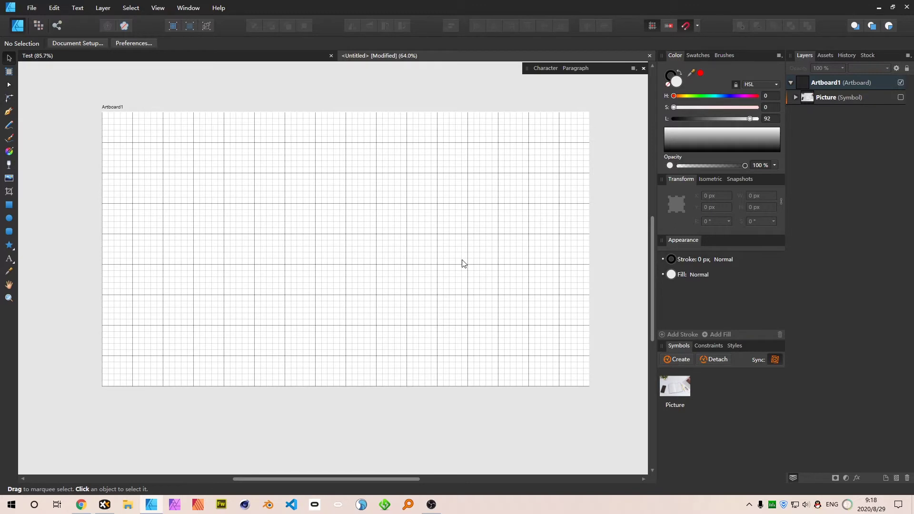
key(m)
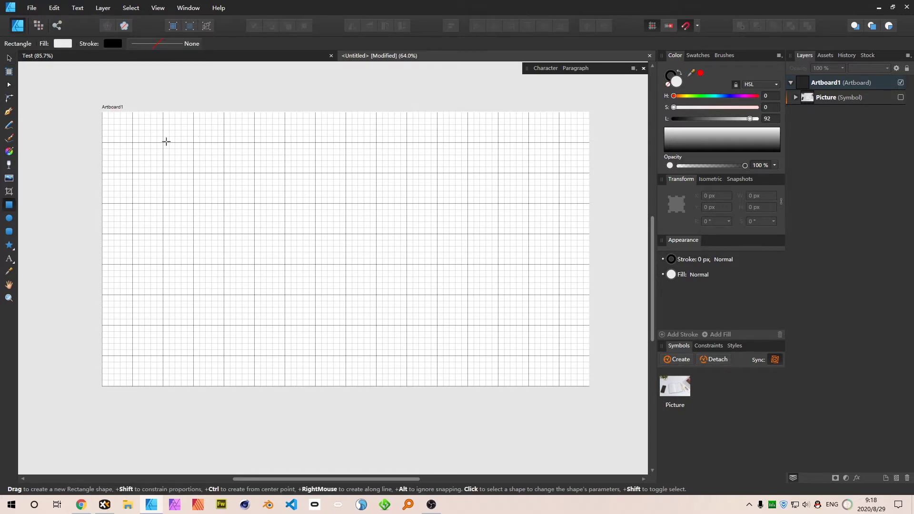
drag(163, 142, 200, 200)
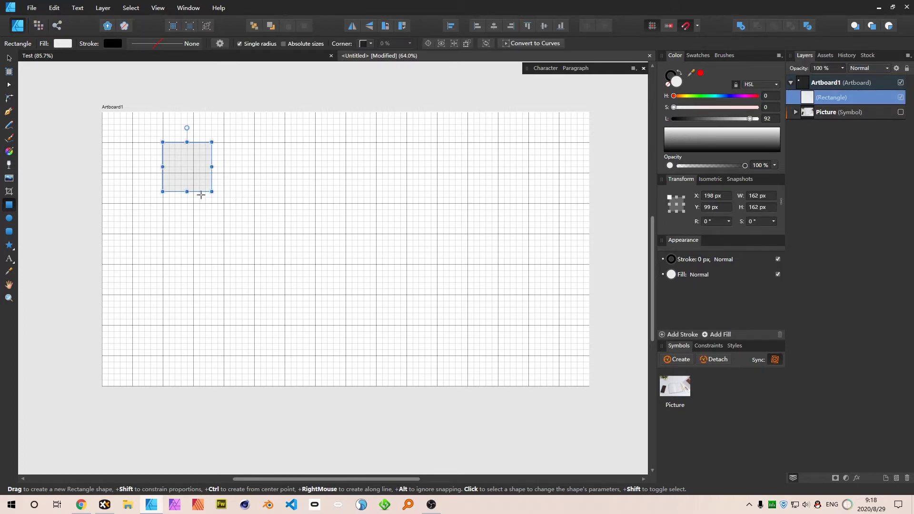
key(v)
mouse_move(197, 154)
mouse_down()
mouse_move(227, 171)
mouse_move(215, 173)
mouse_move(203, 158)
mouse_up()
scroll(765, 197, down, 2)
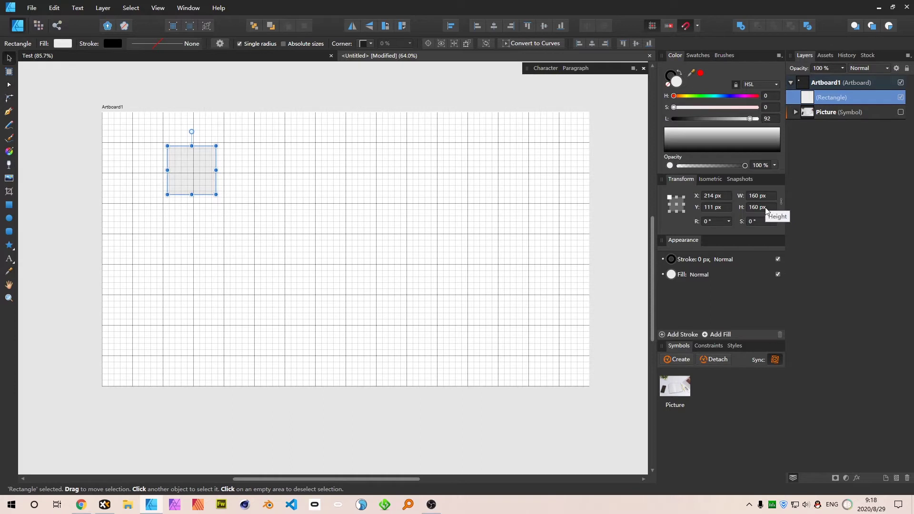
click(641, 256)
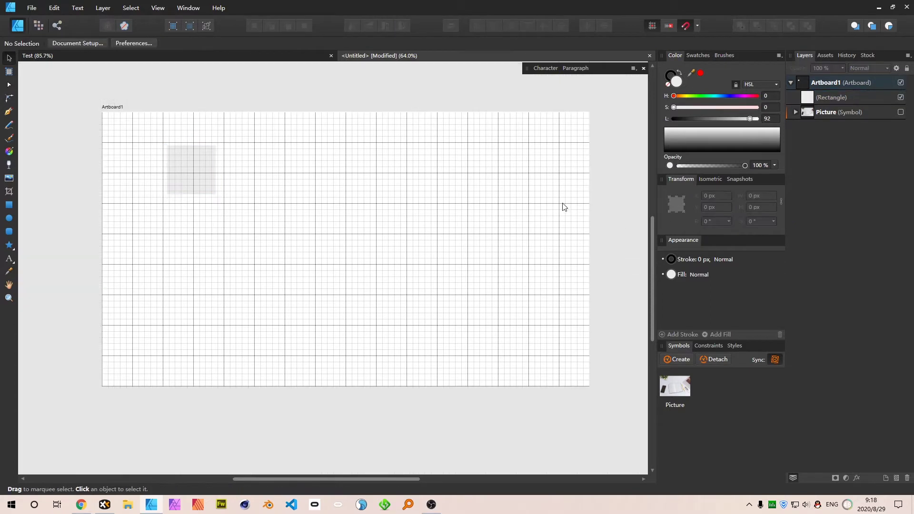
Step: Try to line the square up with the grid lines, toggling force pixel alignment and reviewing the snapping options
scroll(502, 186, left, 5)
mouse_move(410, 189)
mouse_down()
mouse_move(442, 200)
mouse_move(408, 181)
mouse_up()
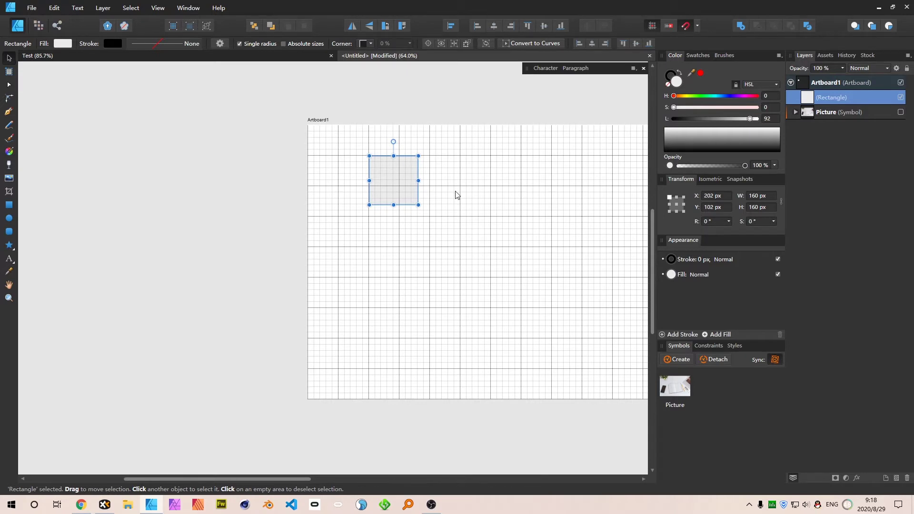
drag(388, 186, 424, 155)
scroll(403, 190, up, 3)
click(670, 30)
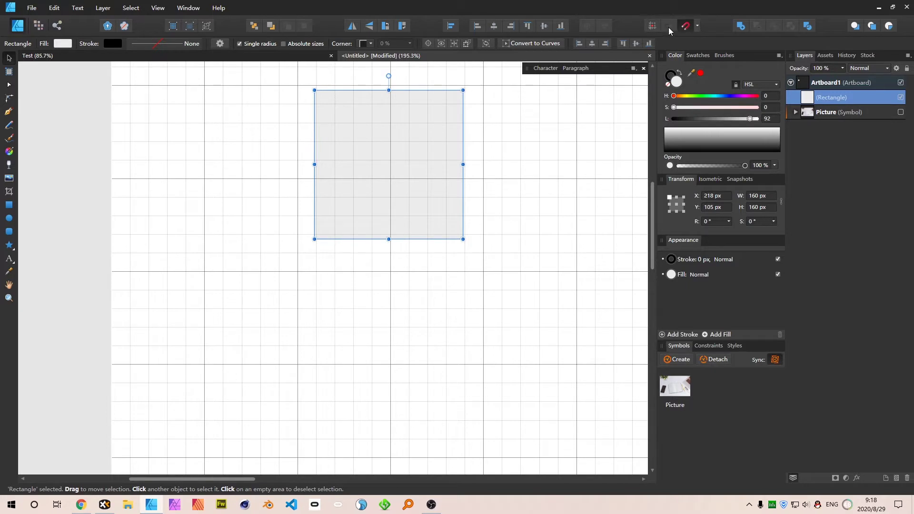
click(699, 27)
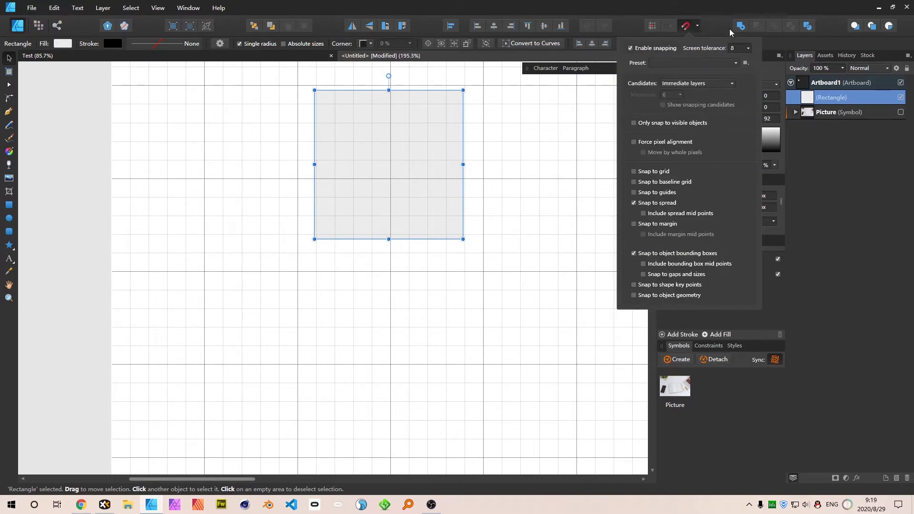
click(654, 26)
drag(404, 121, 381, 122)
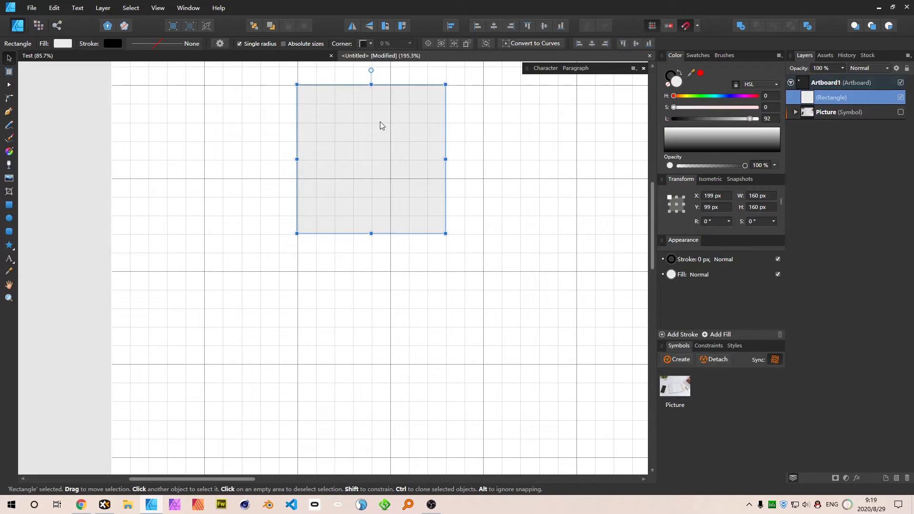
Step: Look at the Test puzzle document, return to the untitled document and move the square to X 200 px, Y 100 px
click(282, 56)
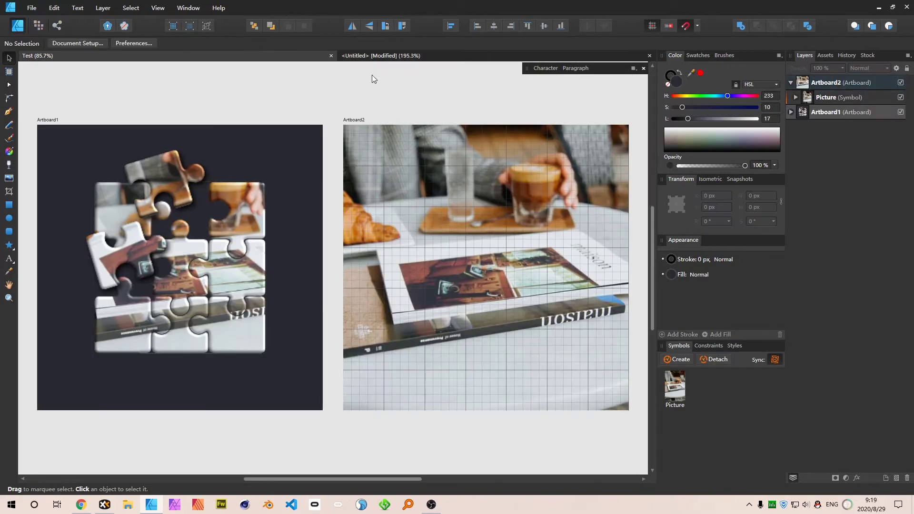
click(401, 56)
key(ctrl+1)
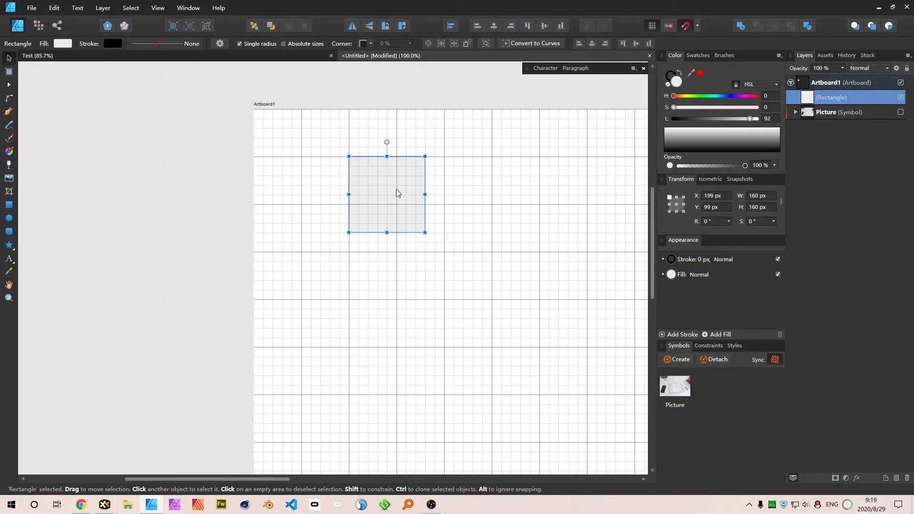
drag(396, 190, 405, 196)
click(697, 26)
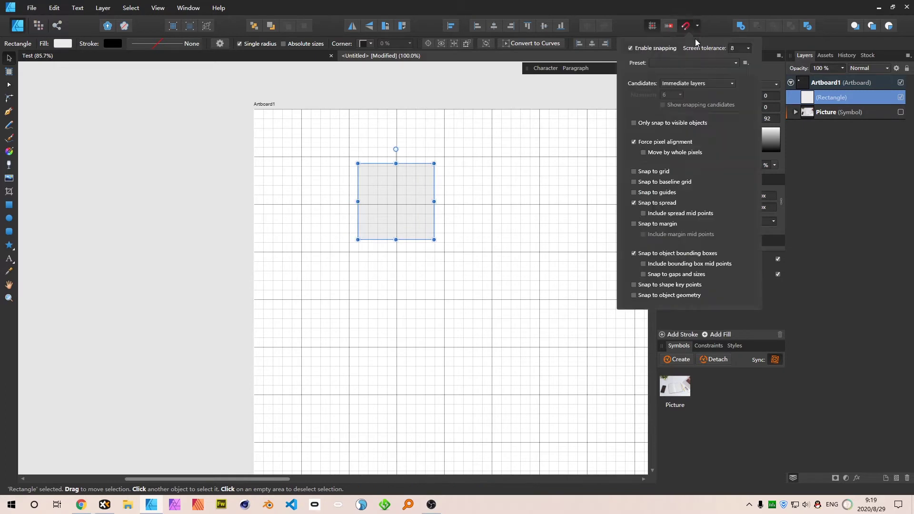
click(662, 265)
drag(397, 210, 389, 205)
scroll(386, 171, up, 5)
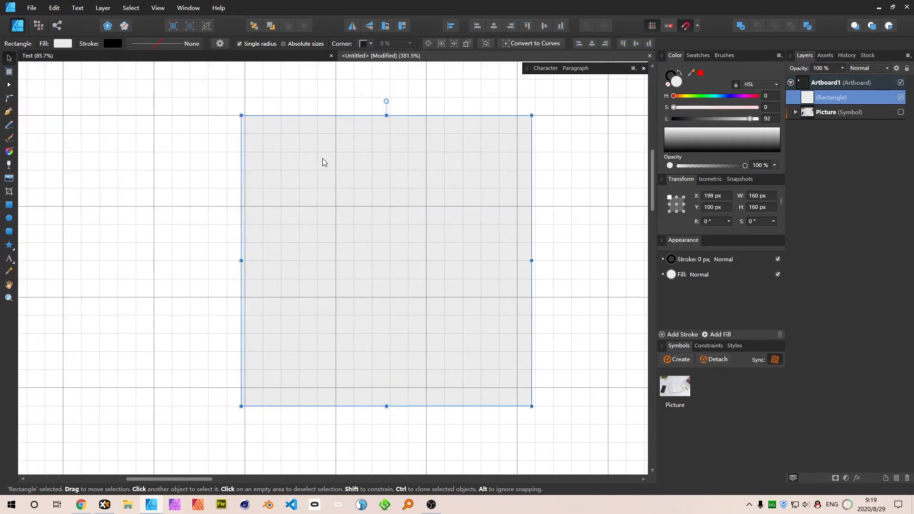
drag(323, 159, 325, 158)
scroll(313, 171, down, 5)
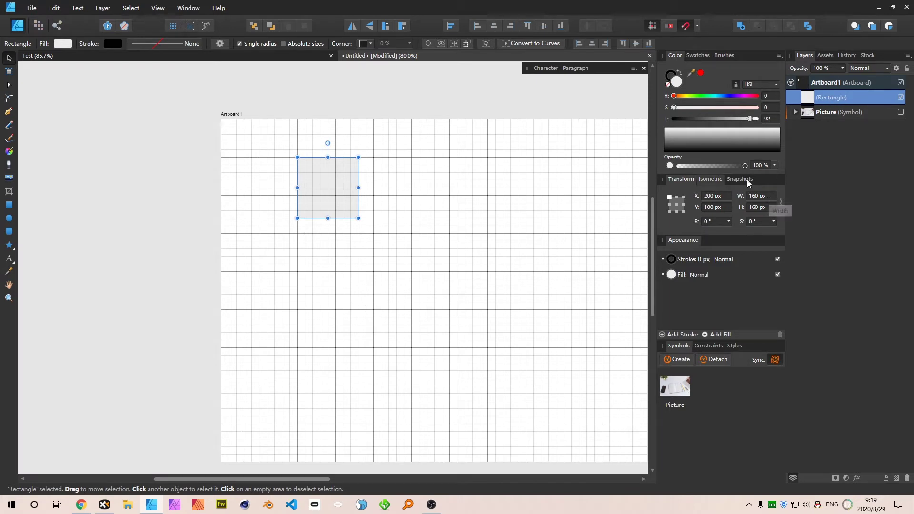
Step: Resize the square to 150 × 150 px and fill it blue (HSL 223, 100, 44) at 50% opacity
scroll(764, 195, down, 1)
scroll(765, 208, down, 1)
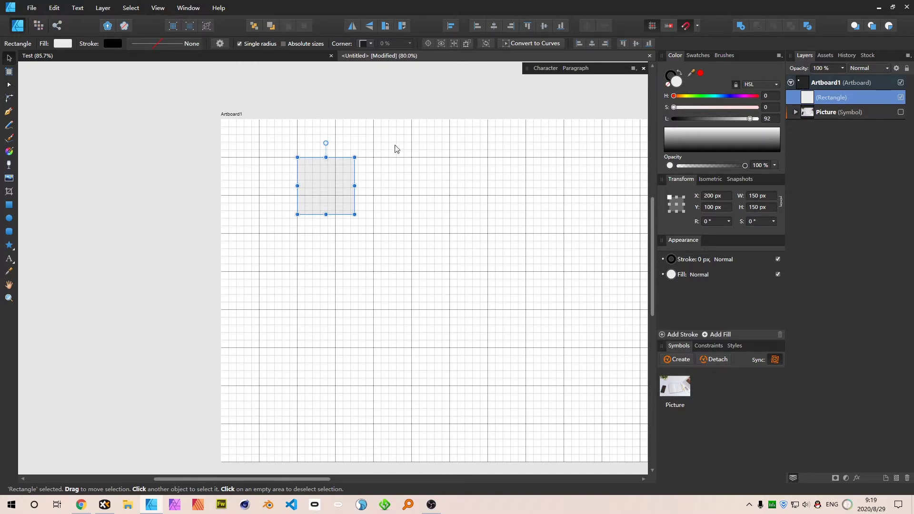
drag(695, 96, 785, 108)
drag(727, 122, 711, 122)
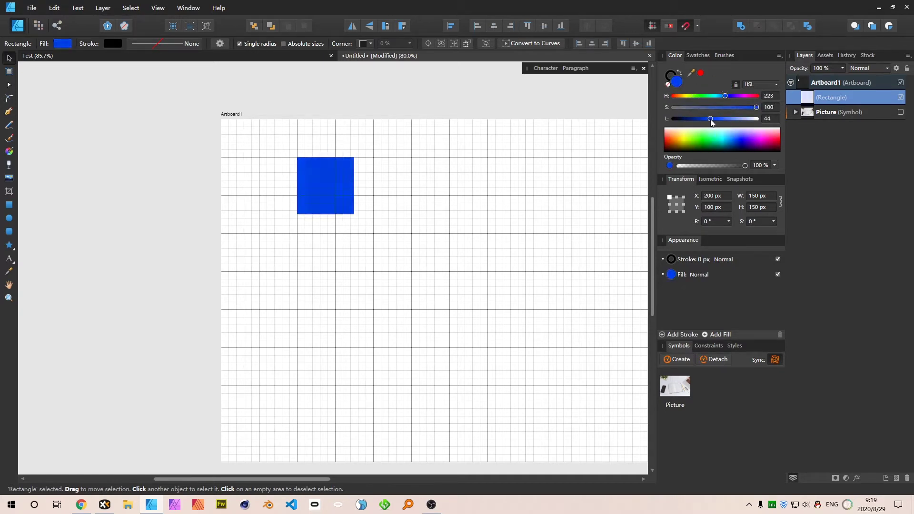
key(5)
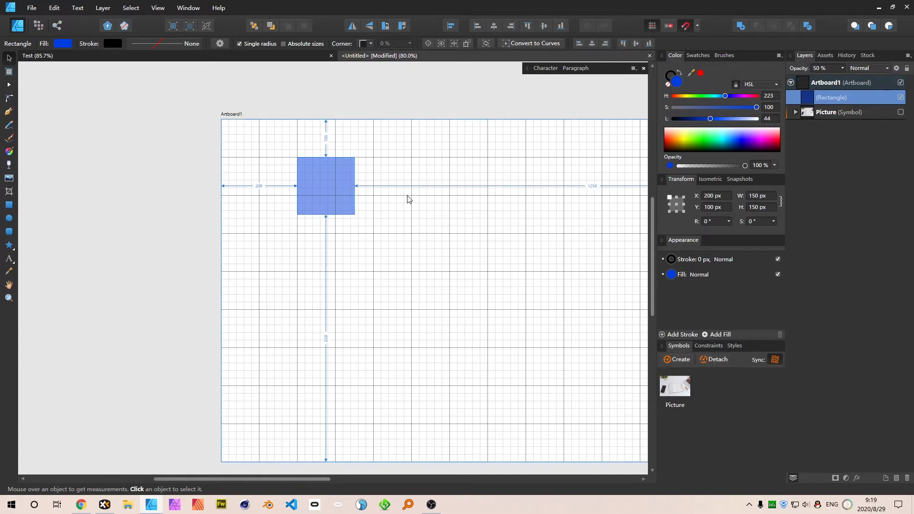
Step: Duplicate the blue square flush against its right edge and set the copy's opacity to 20%
scroll(407, 197, up, 5)
drag(352, 160, 431, 216)
mouse_move(221, 206)
mouse_down()
mouse_move(475, 195)
mouse_move(396, 198)
mouse_up()
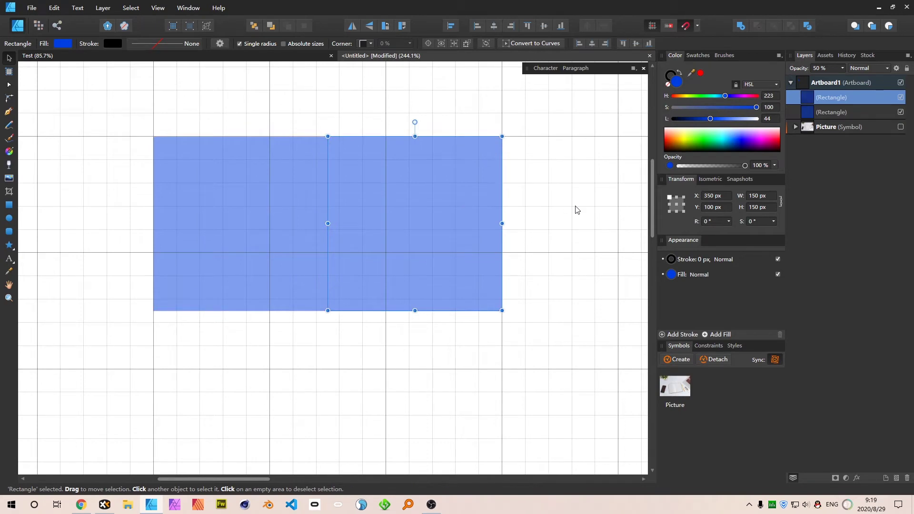
key(2)
scroll(313, 183, down, 5)
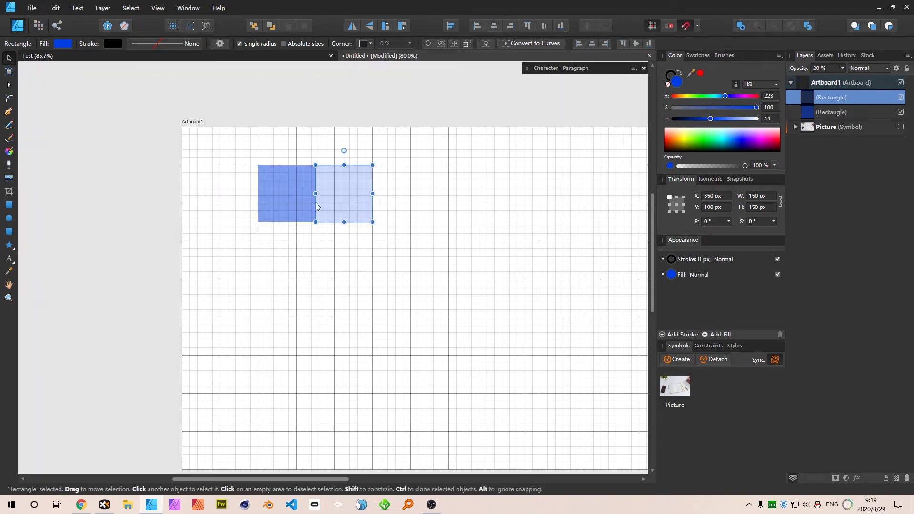
Step: Duplicate the dark and light square pair to the right, forming a row of four squares
drag(425, 136, 256, 256)
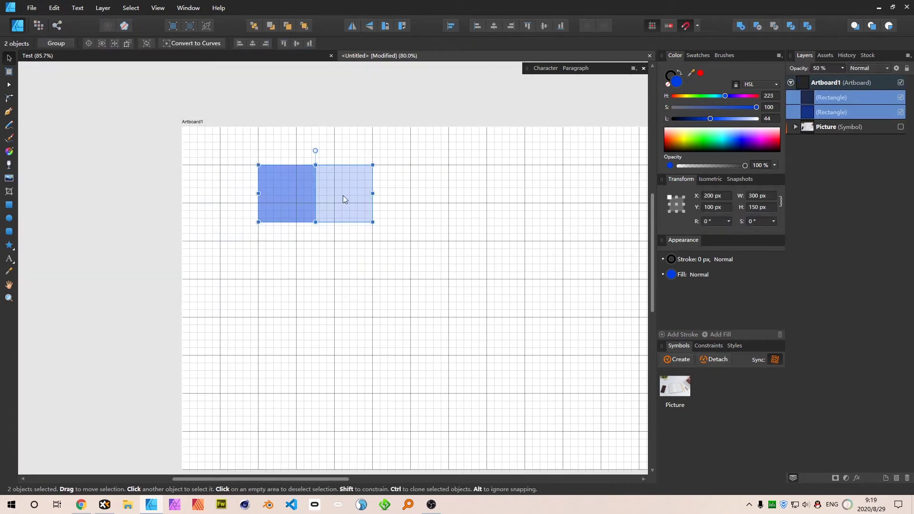
drag(292, 197, 407, 198)
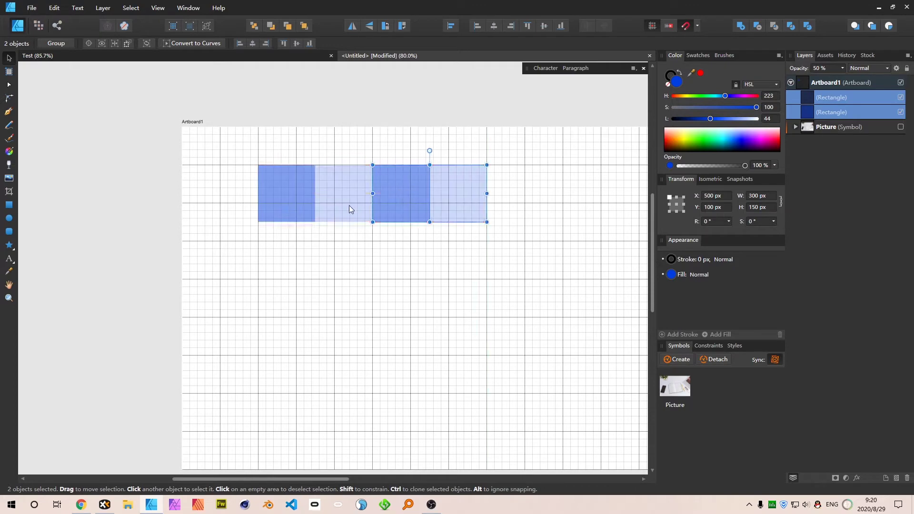
click(517, 195)
Step: Duplicate the row directly below and rearrange the copied squares so light and dark alternate with the first row
drag(526, 184, 257, 256)
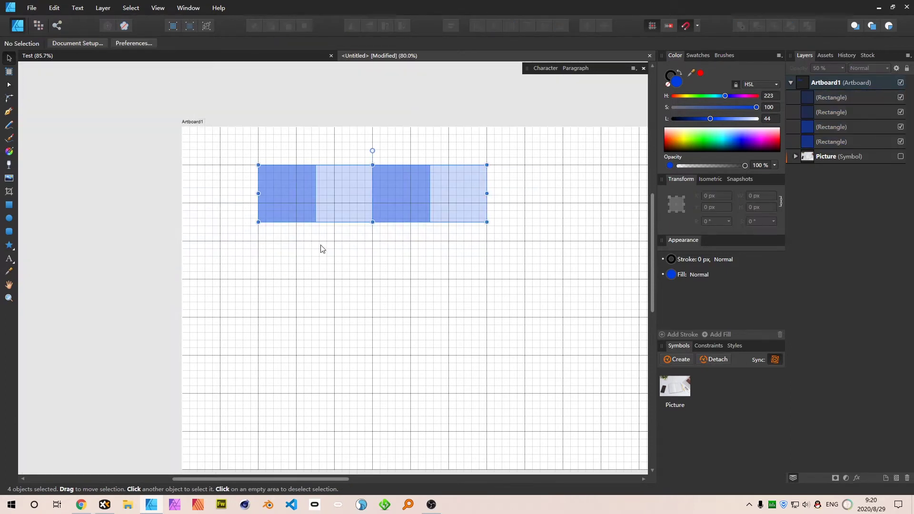
mouse_move(390, 201)
mouse_down()
mouse_move(396, 259)
mouse_move(384, 253)
mouse_up()
click(287, 246)
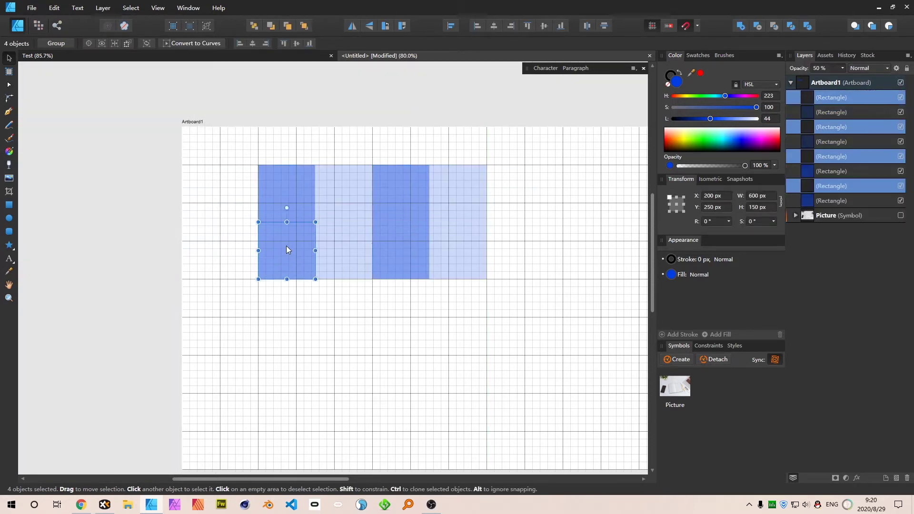
drag(278, 242, 514, 240)
drag(579, 241, 291, 304)
drag(412, 255, 356, 253)
Step: Duplicate both rows below the existing ones and delete the extra fourth row, leaving a 4 × 3 checkerboard
drag(526, 166, 196, 330)
mouse_move(405, 199)
mouse_down()
mouse_move(384, 334)
mouse_move(388, 315)
mouse_up()
drag(539, 374, 406, 369)
key(Delete)
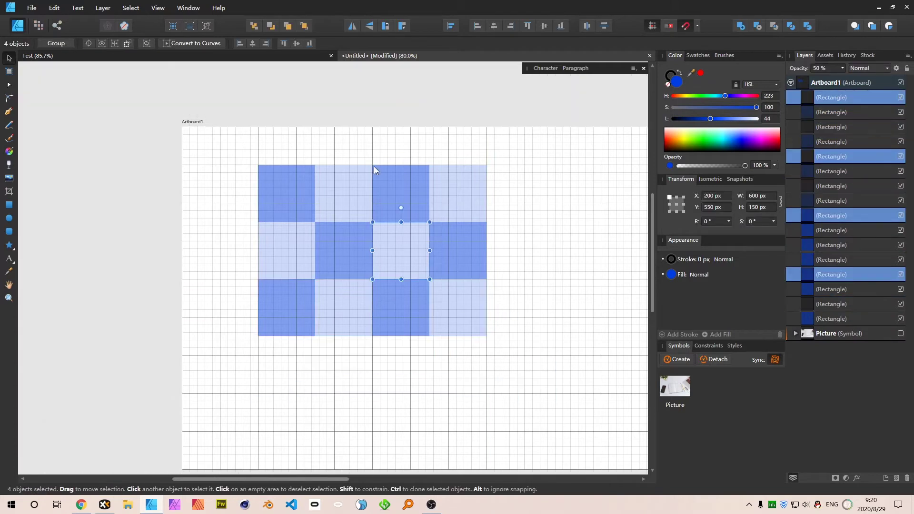
Step: Select all twelve checkerboard squares and group them
drag(547, 249, 602, 209)
drag(590, 132, 320, 310)
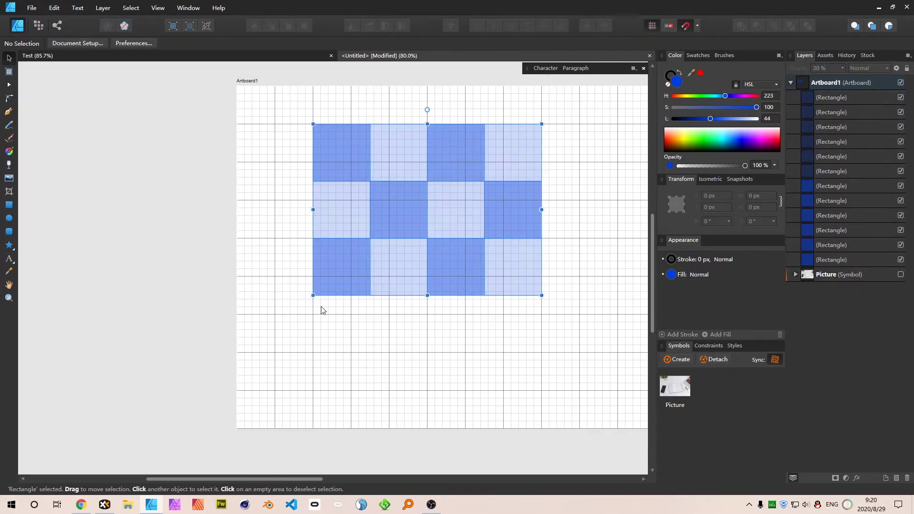
key(ctrl+d)
key(ctrl+1)
drag(598, 231, 559, 282)
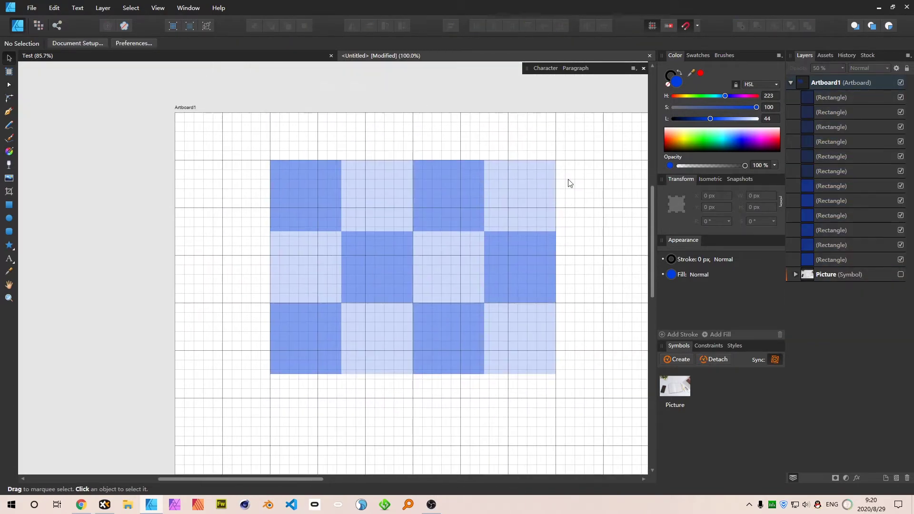
drag(584, 148, 152, 419)
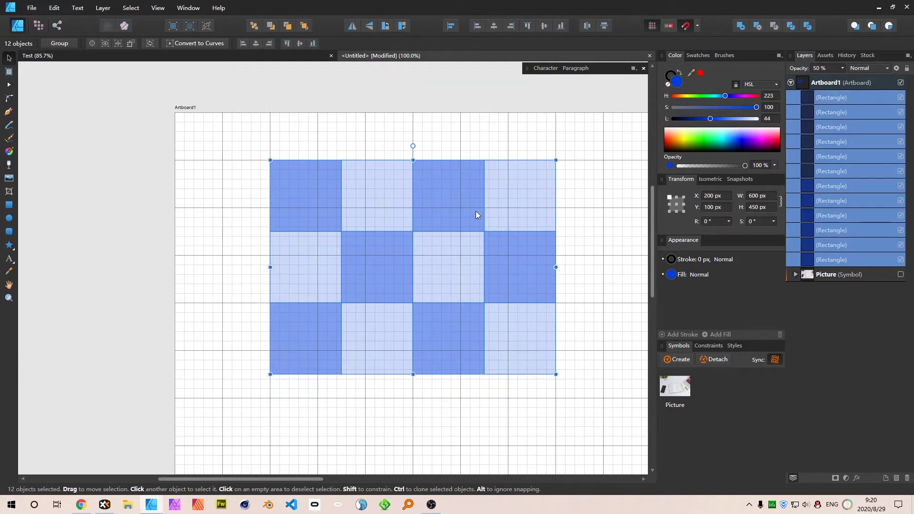
key(ctrl+g)
Step: Open the Grid and Axis Manager, choose the Advanced mode and set the first axis spacing to 150 px
scroll(345, 217, down, 3)
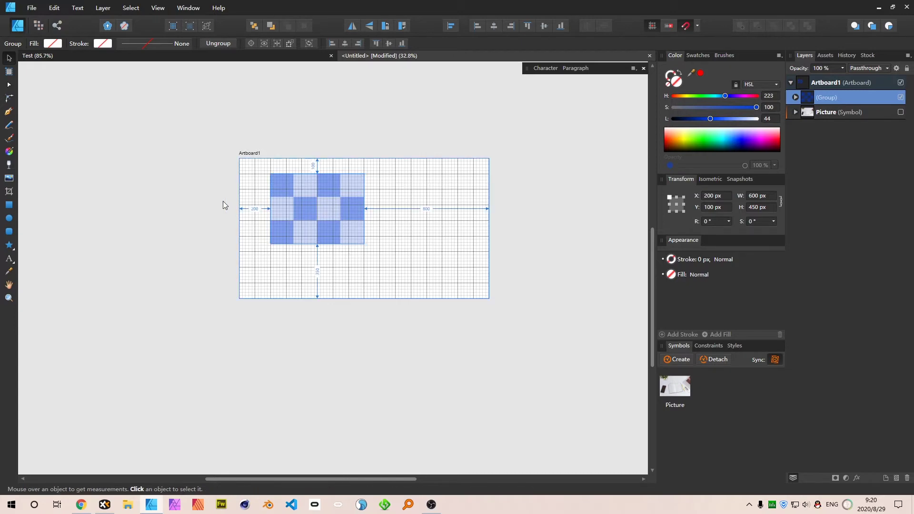
key(ctrl+1)
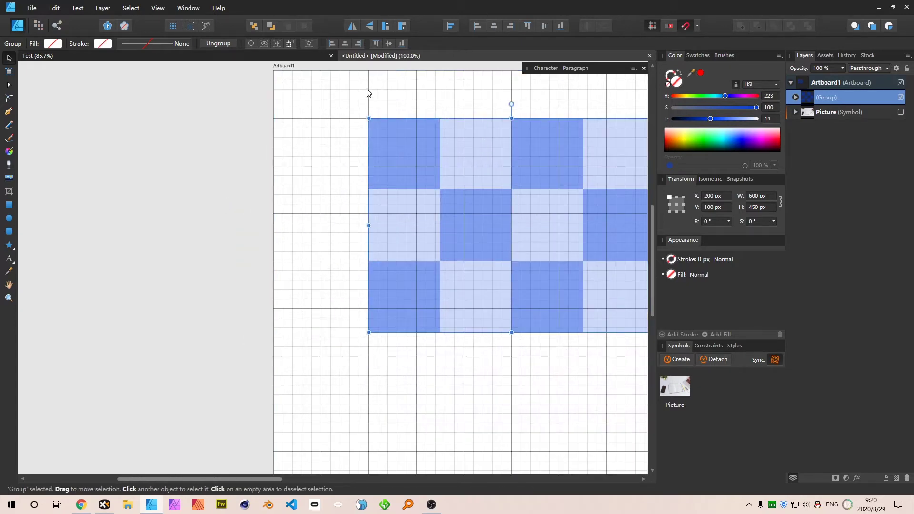
click(188, 8)
mouse_move(158, 7)
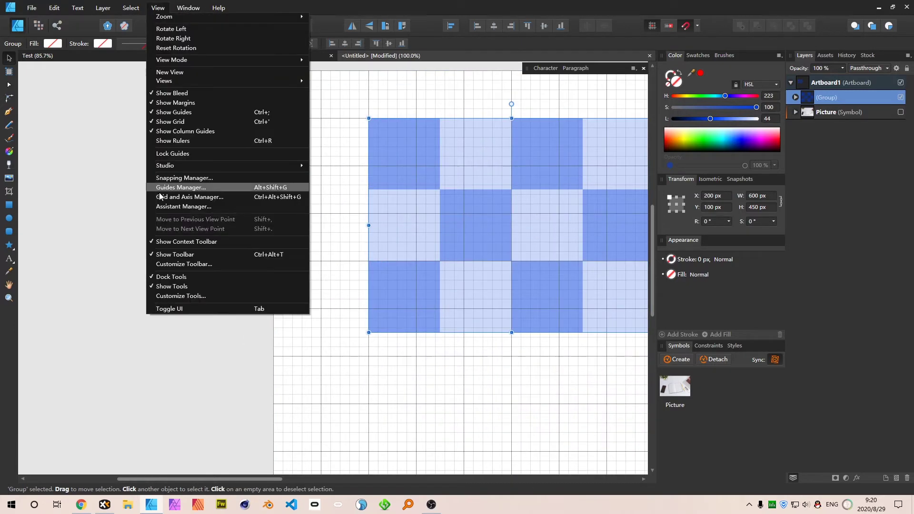
click(212, 197)
drag(495, 174, 798, 191)
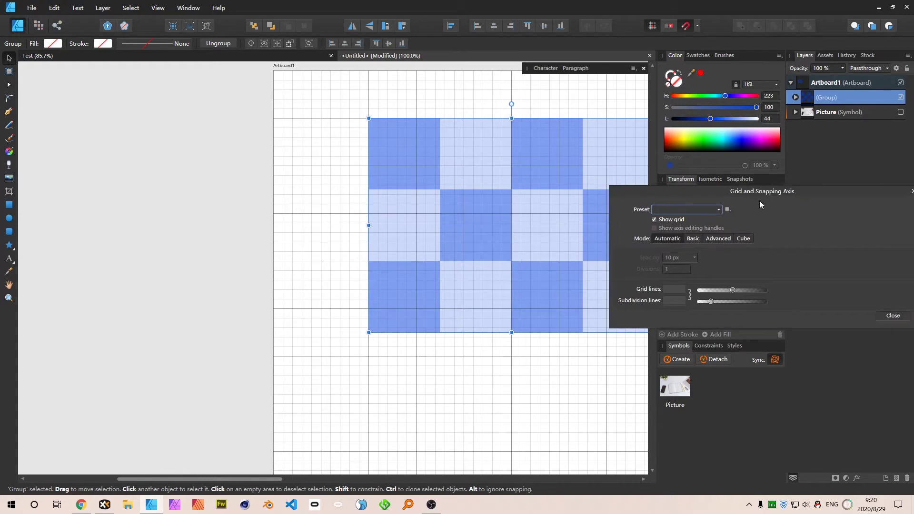
click(719, 239)
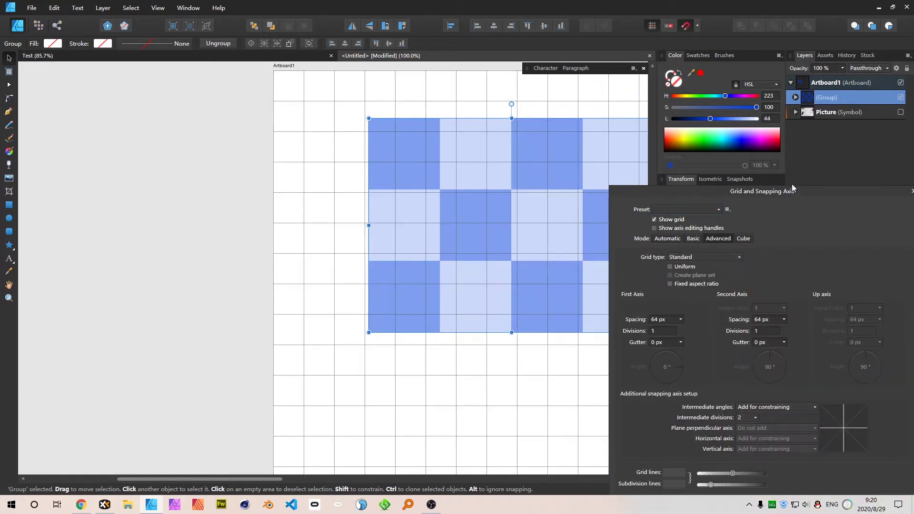
drag(792, 184, 743, 73)
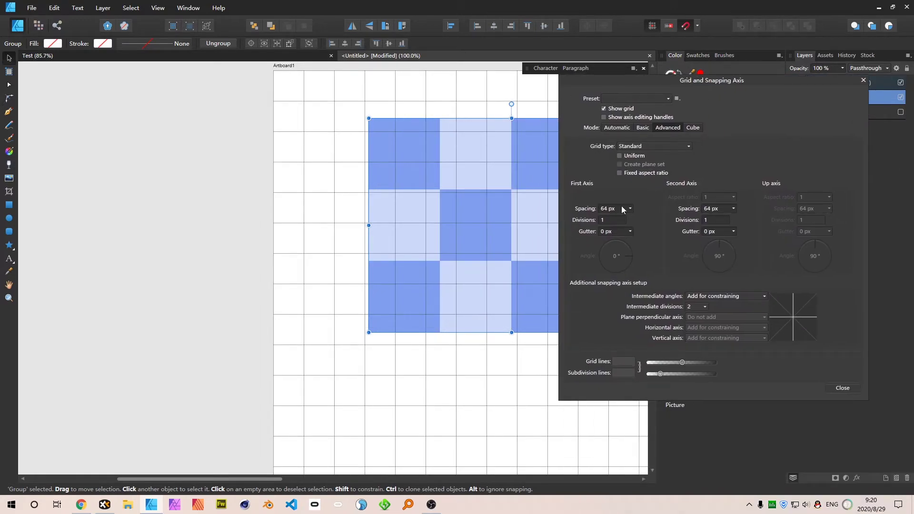
text(150)
click(616, 220)
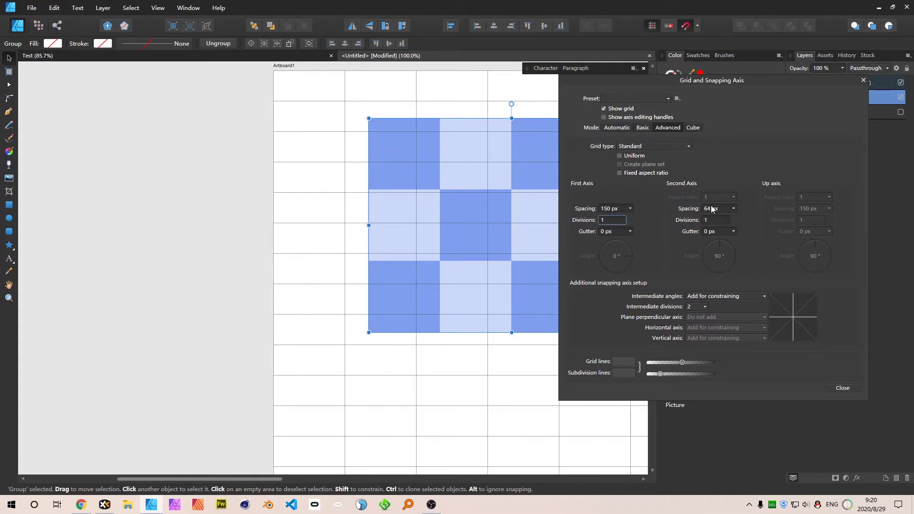
Step: Change the grid to Basic mode with 150 px spacing and 1 division
click(655, 145)
click(654, 145)
click(644, 127)
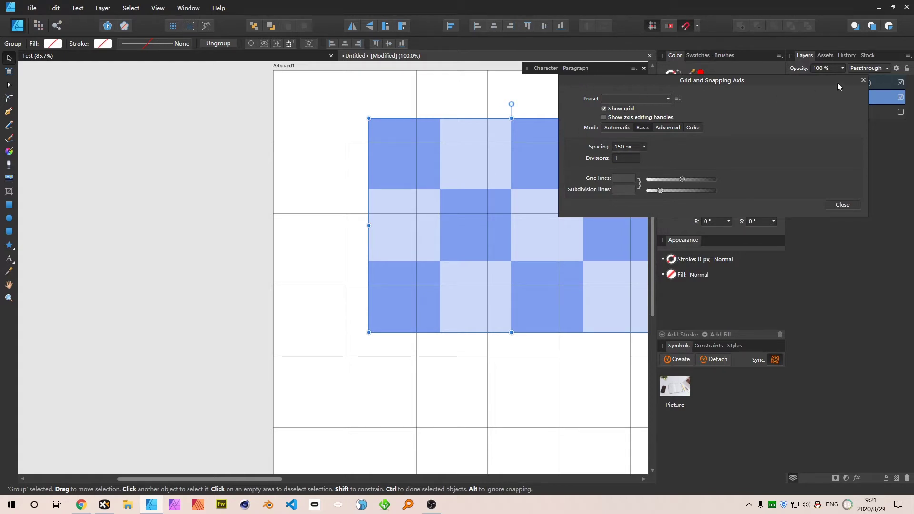
Step: Close the grid settings and move the checkerboard group lower on the artboard, to about X 285 px, Y 450 px
click(863, 81)
scroll(419, 195, down, 5)
drag(461, 187, 475, 242)
scroll(404, 179, up, 5)
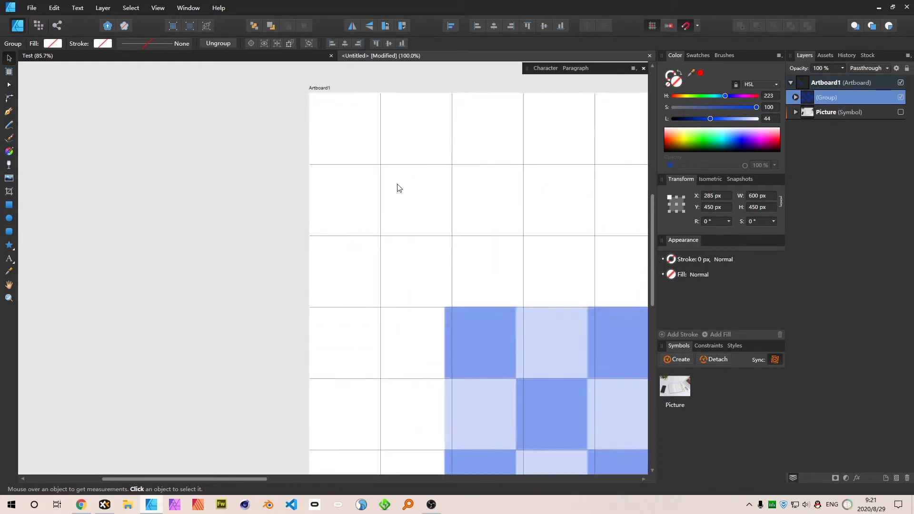
scroll(408, 164, down, 5)
click(424, 260)
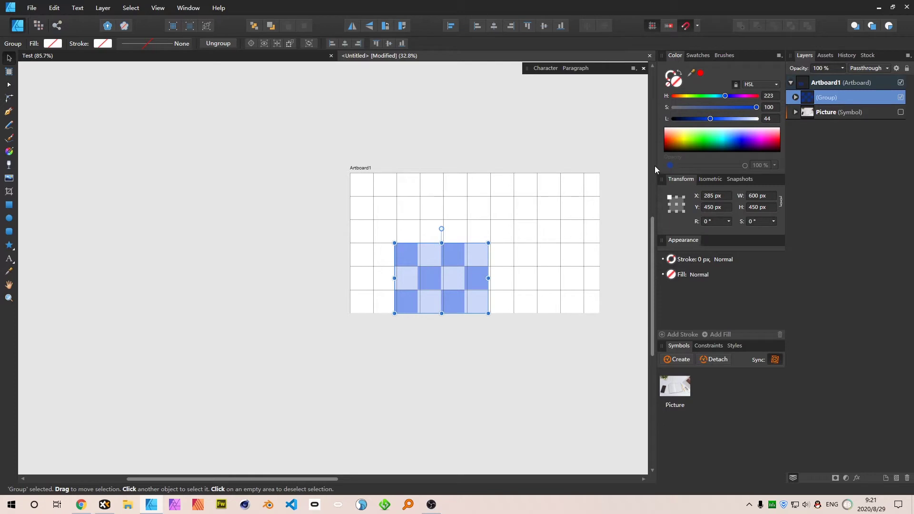
click(568, 184)
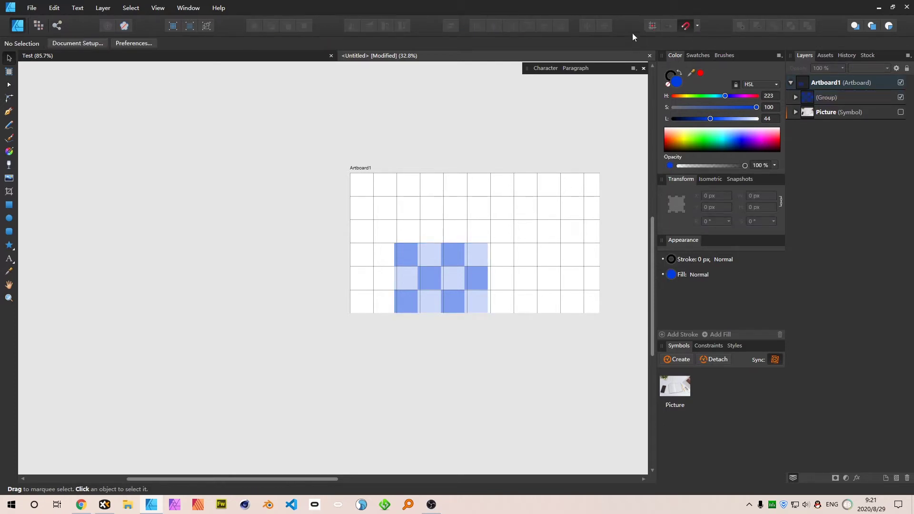
Step: Turn off snapping to the spread, turn on snapping to the grid, and move the checkerboard group to X 300 px, Y 150 px
click(698, 26)
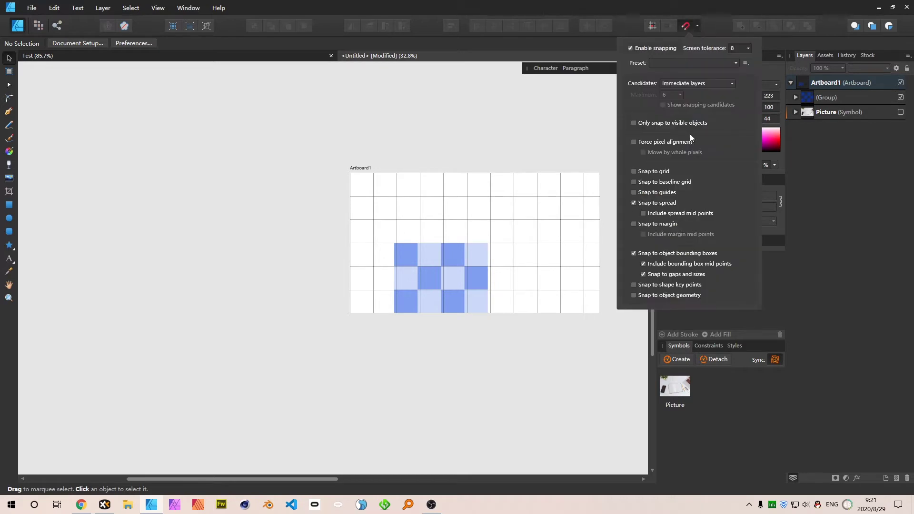
click(642, 206)
click(658, 171)
click(398, 264)
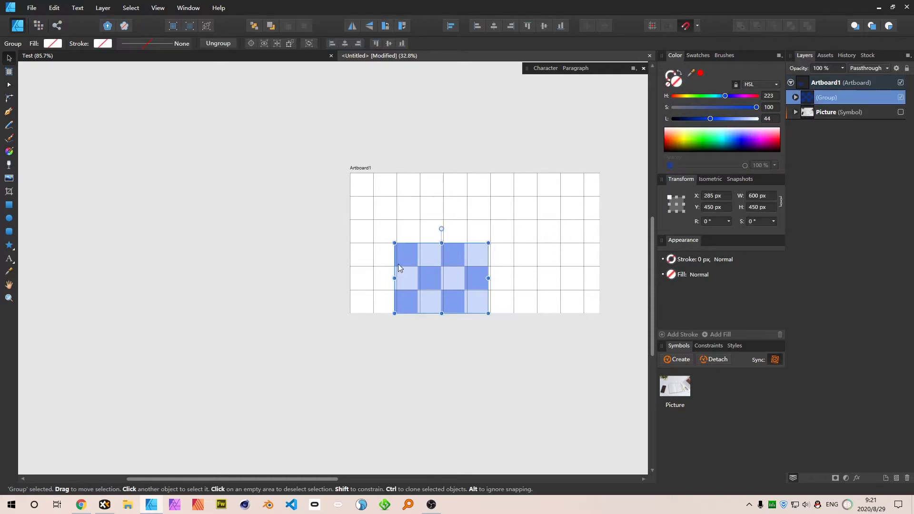
drag(398, 264, 436, 220)
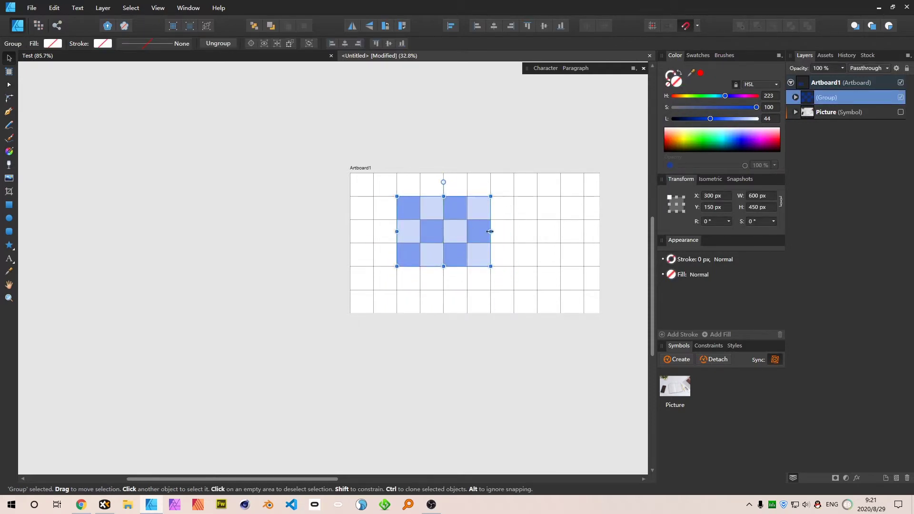
Step: Resize the artboard to 1190 px wide and 750 px high
scroll(470, 233, up, 3)
click(256, 119)
scroll(280, 139, down, 4)
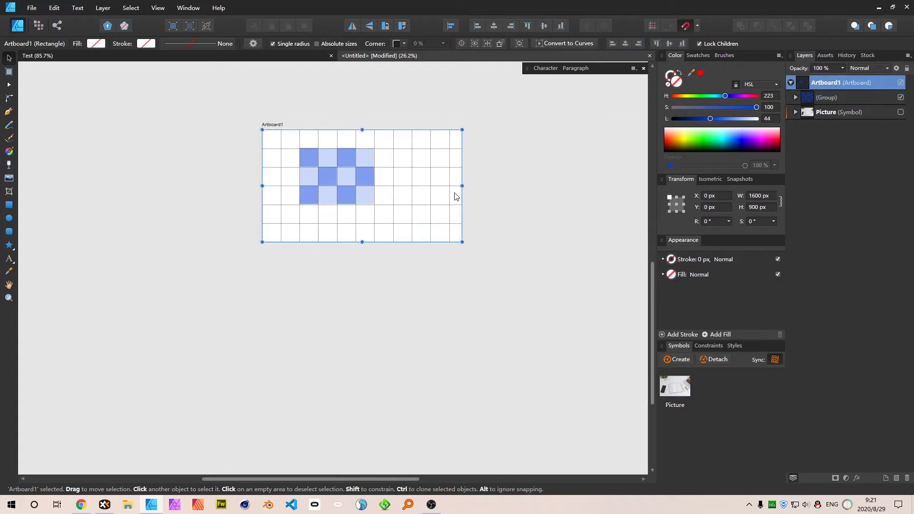
drag(461, 185, 412, 189)
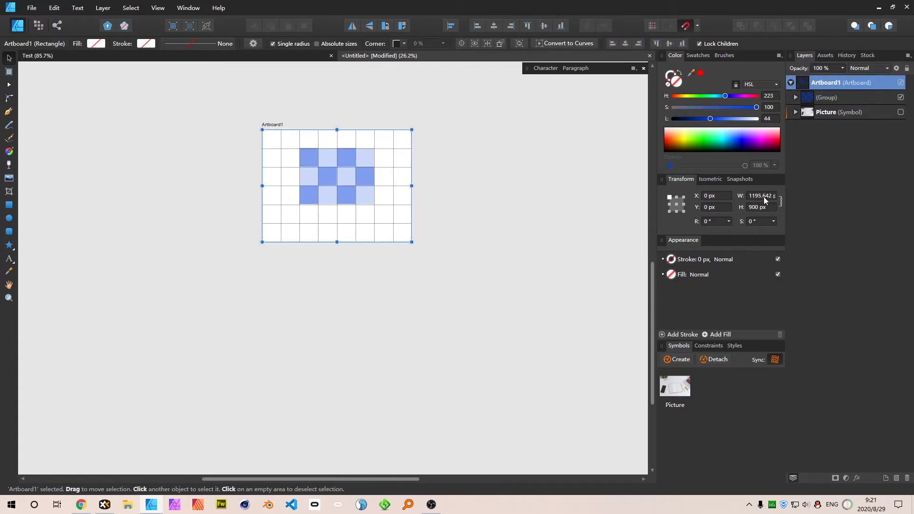
scroll(770, 198, down, 3)
scroll(304, 179, up, 5)
scroll(404, 233, down, 3)
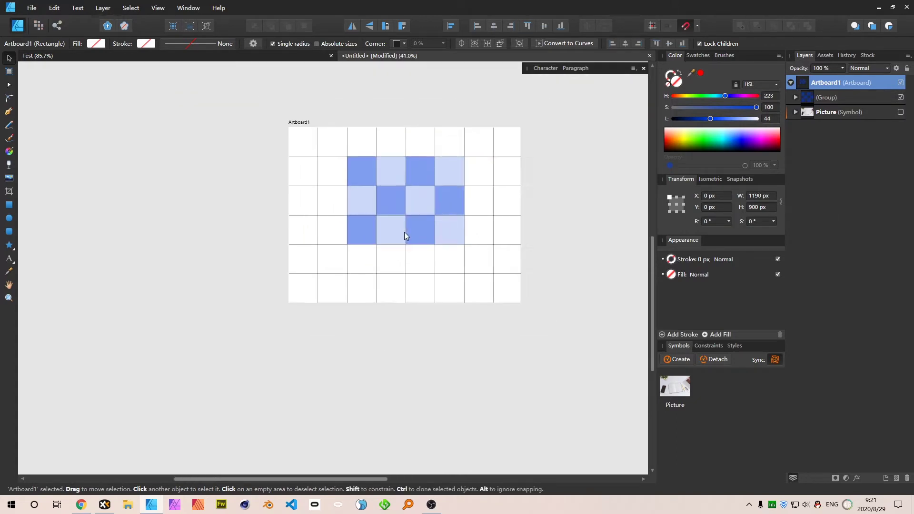
scroll(404, 232, up, 1)
scroll(758, 209, down, 10)
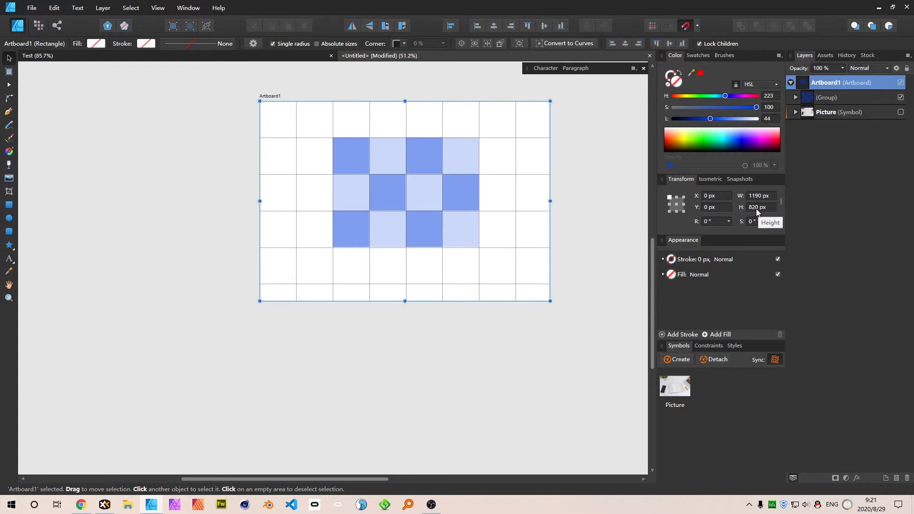
scroll(758, 212, down, 2)
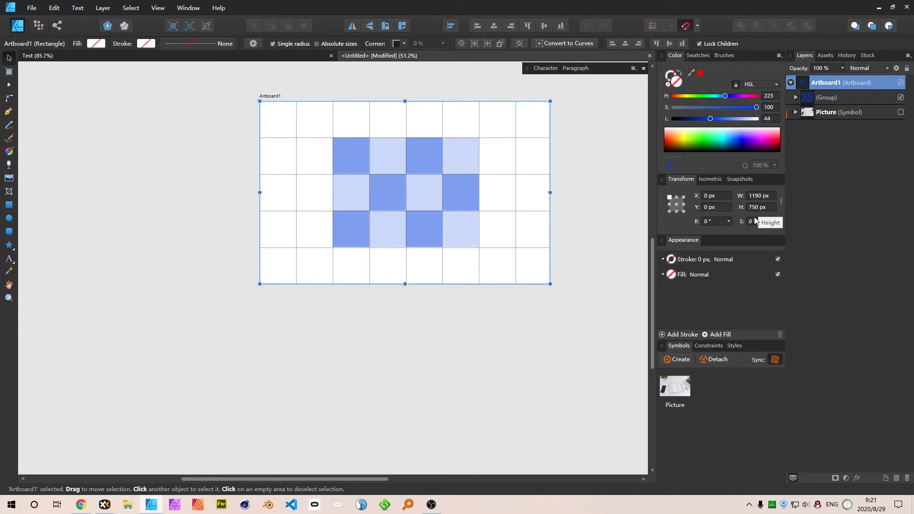
Step: Ungroup the checkerboard and delete every square except the one in its upper-left corner
click(517, 169)
key(ctrl+1)
key(space)
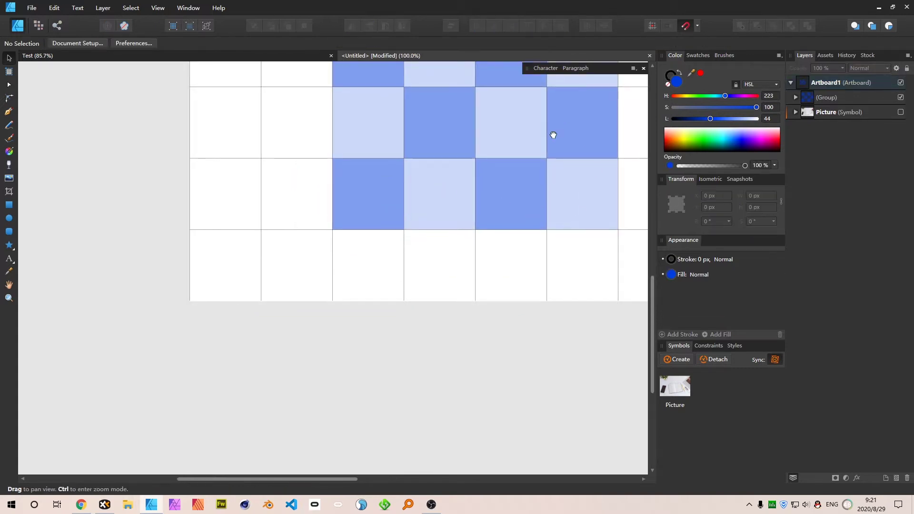
drag(554, 136, 454, 273)
click(498, 181)
key(space)
drag(495, 223, 508, 216)
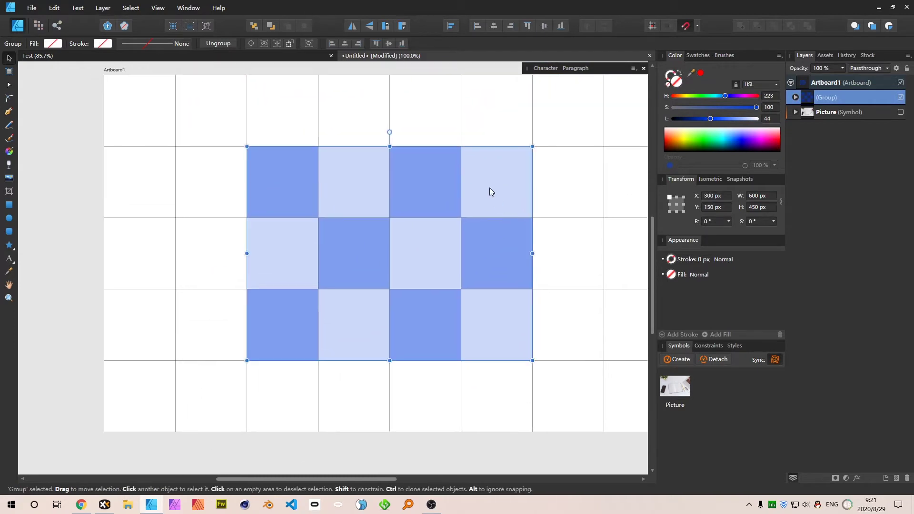
key(ctrl+shift+g)
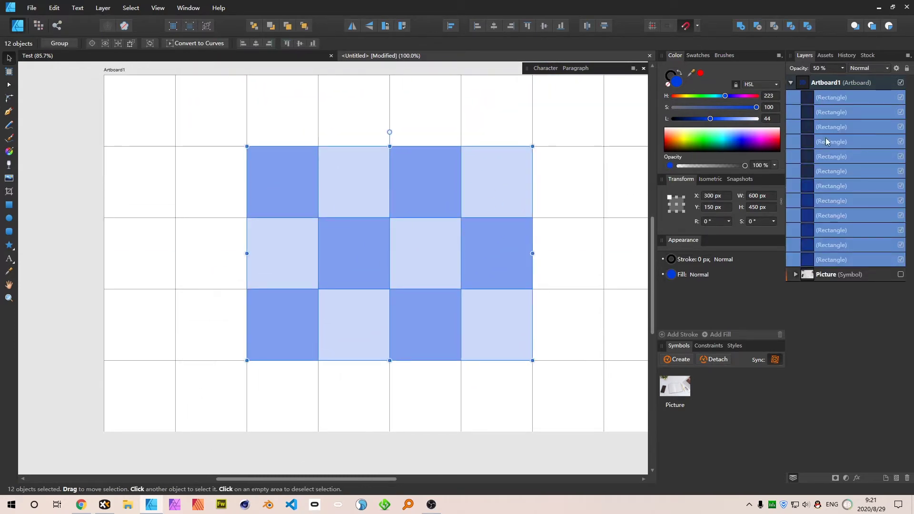
drag(590, 158, 333, 400)
drag(270, 384, 298, 287)
key(Delete)
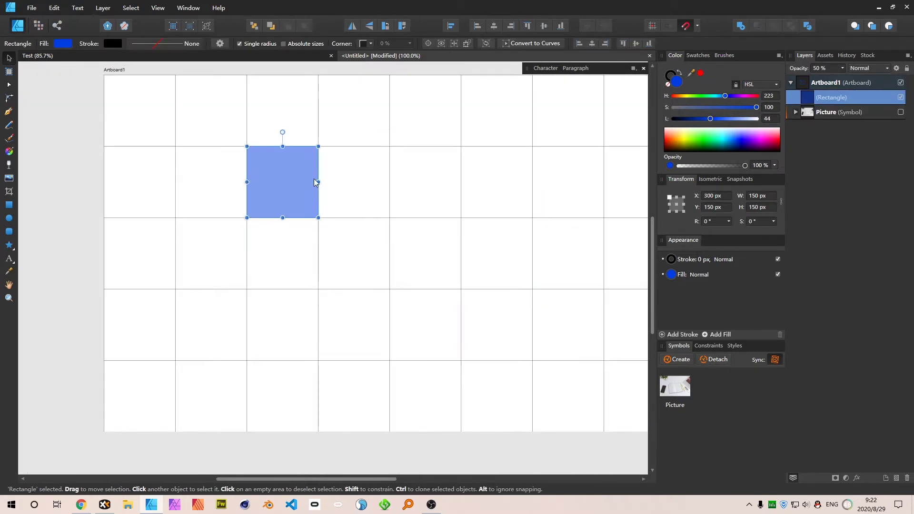
Step: Fill the artboard with black by setting its fill lightness to 0
scroll(244, 180, up, 3)
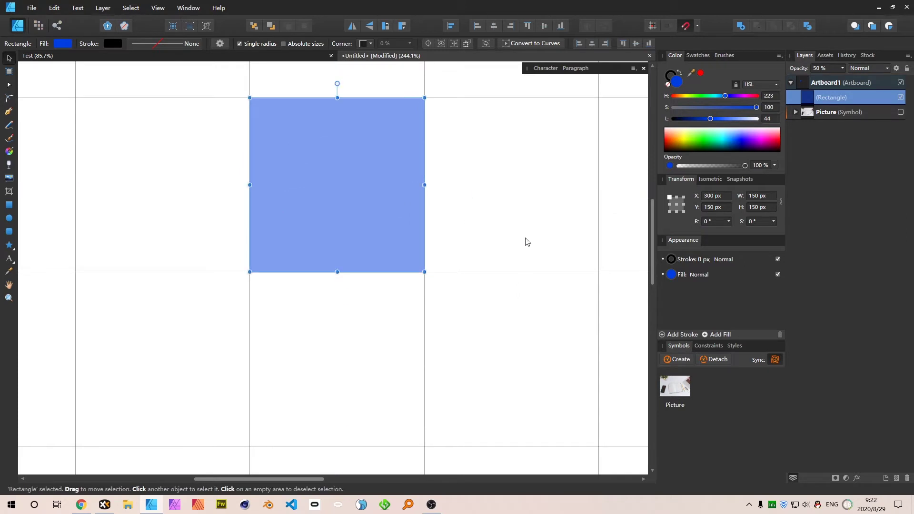
scroll(524, 241, down, 4)
click(335, 132)
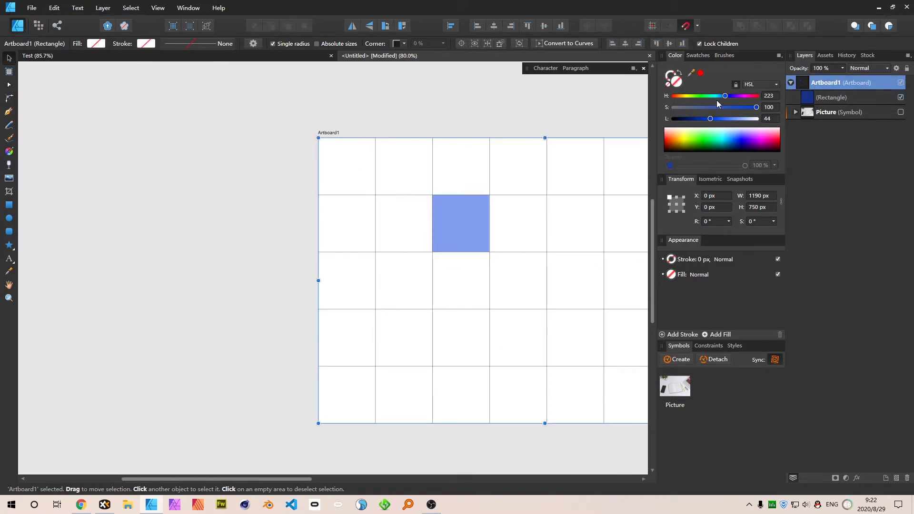
drag(710, 118, 672, 118)
click(539, 207)
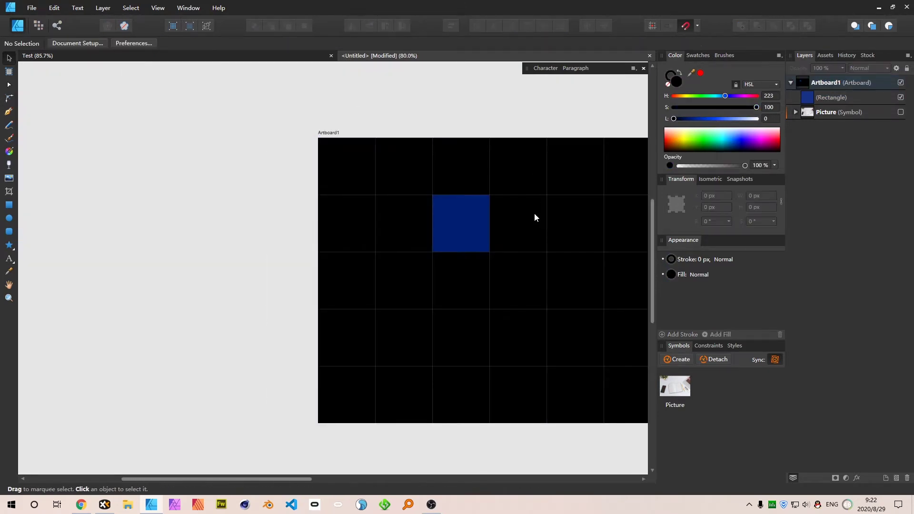
Step: Make the remaining square white with lightness 100 and set its layer opacity to 100%
click(465, 216)
drag(711, 119, 757, 119)
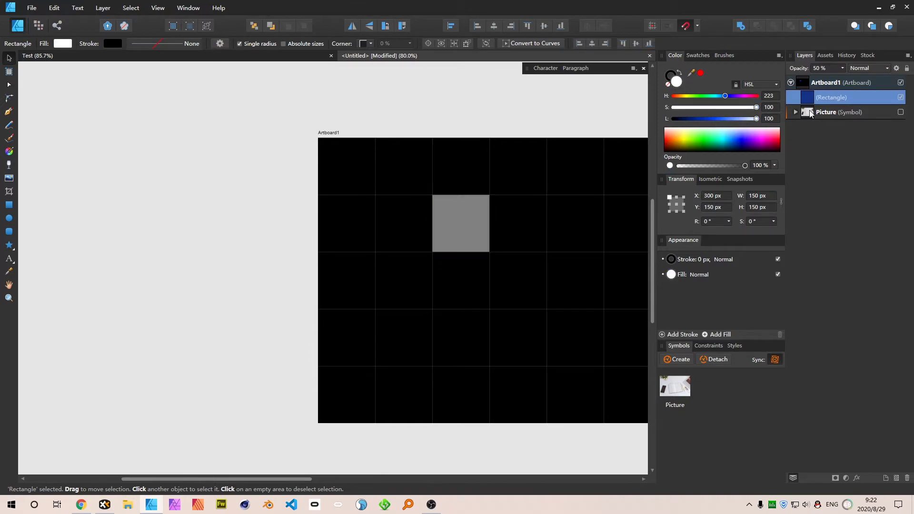
key(0)
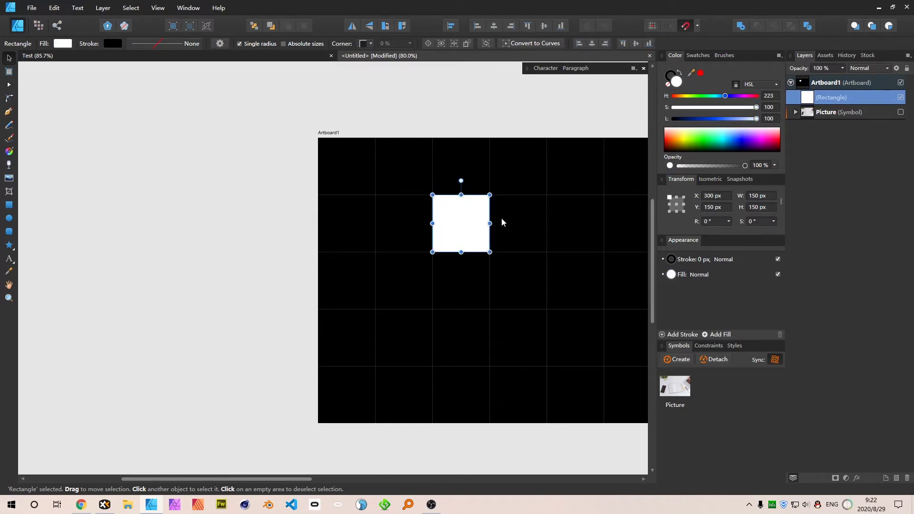
click(548, 261)
click(475, 242)
Step: Draw a white circle about 43 px across, touching the middle of the square's right edge from outside
scroll(476, 242, up, 4)
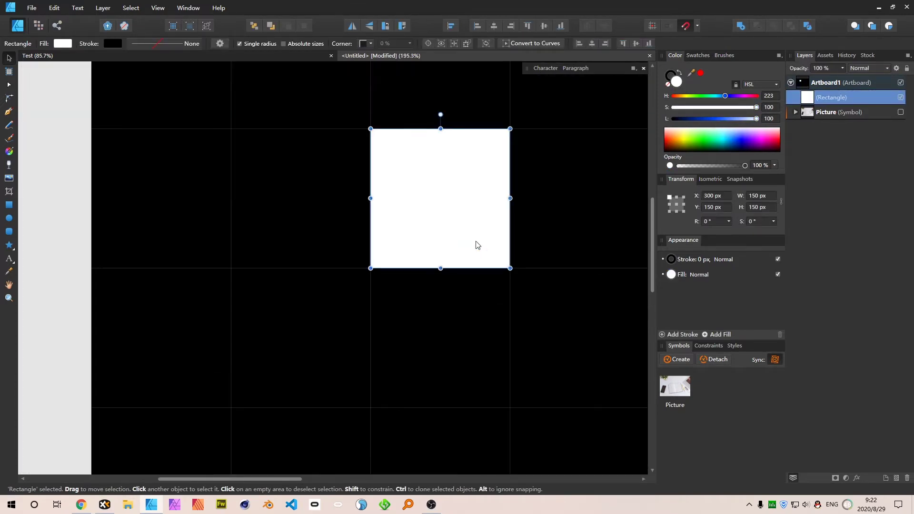
drag(551, 169, 508, 195)
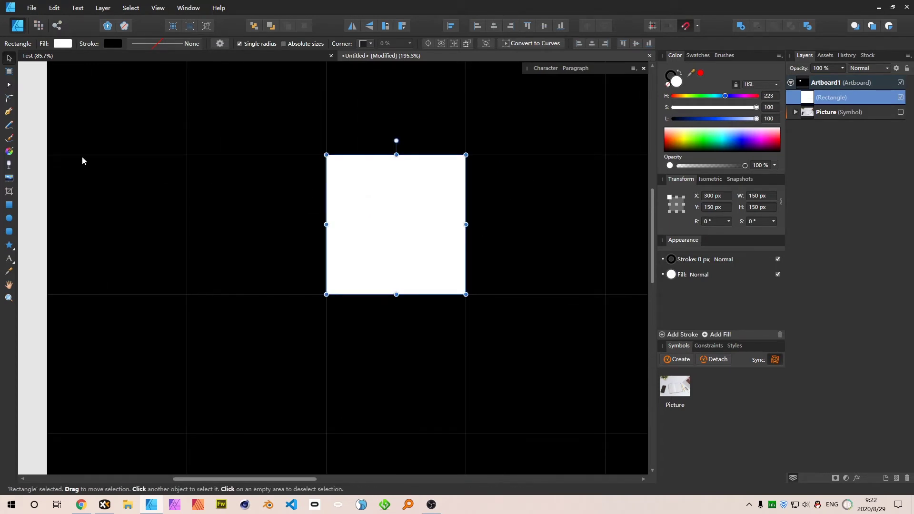
click(9, 219)
drag(474, 219, 488, 232)
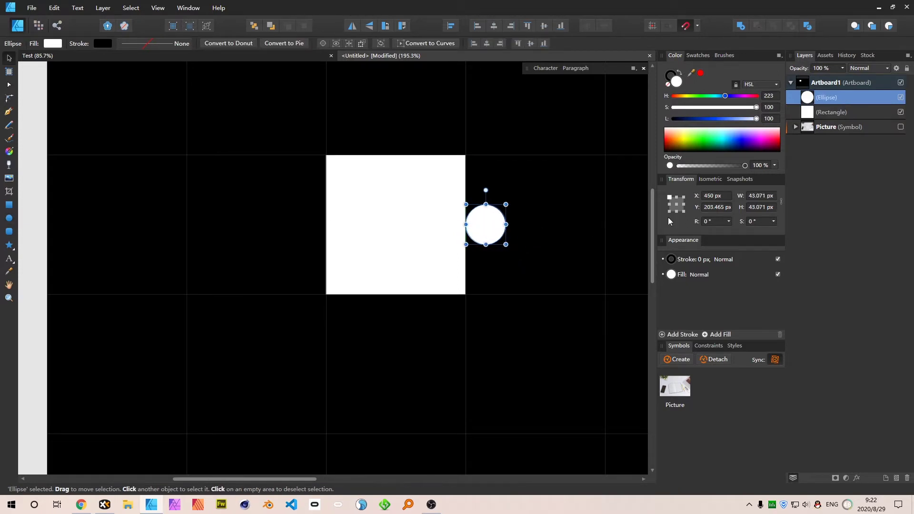
Step: Set the circle's width and height to 60 px, keeping it centred on the square's right edge
click(769, 196)
text(60)
key(Return)
click(768, 209)
text(50)
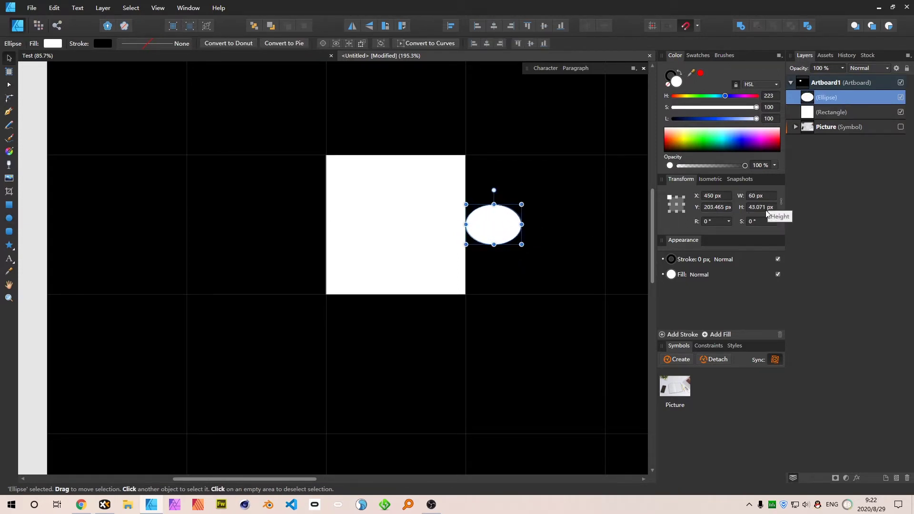
key(Return)
key(ctrl+z)
Step: Copy the circle to the middle of the square's bottom edge and group the square with both circles
drag(470, 214, 411, 312)
drag(577, 164, 321, 368)
drag(568, 139, 315, 375)
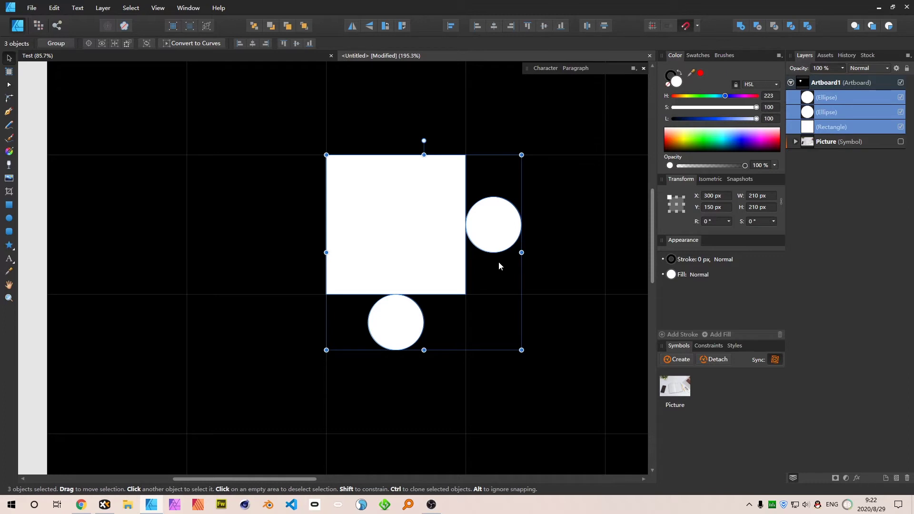
key(ctrl)
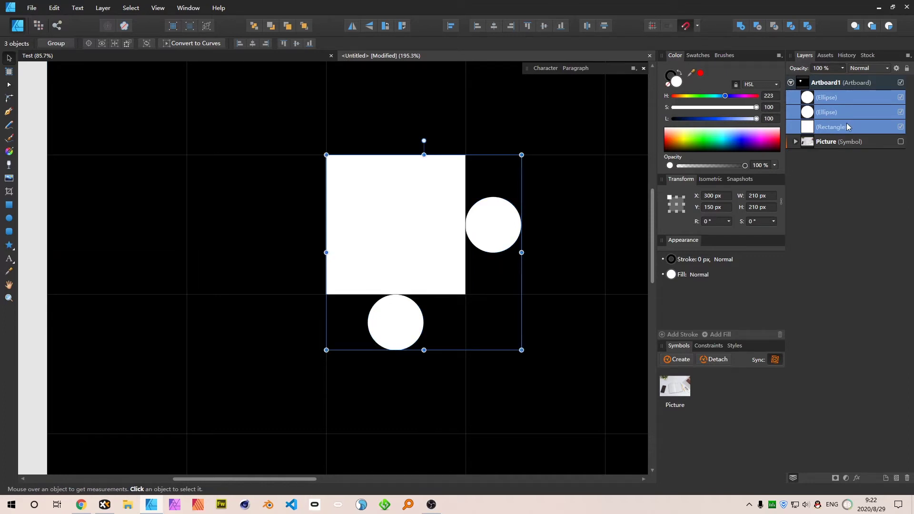
key(ctrl+g)
Step: Show the hidden Picture symbol and delete its instance from the artboard
click(843, 114)
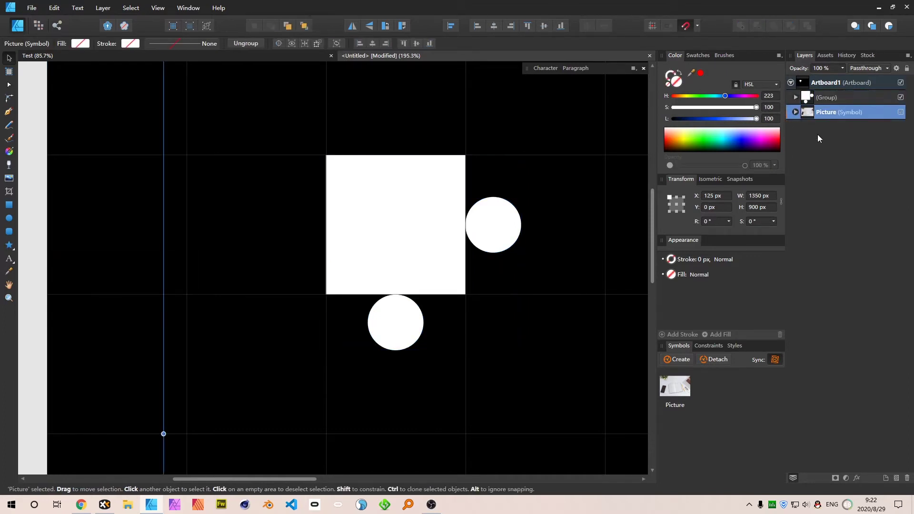
click(901, 113)
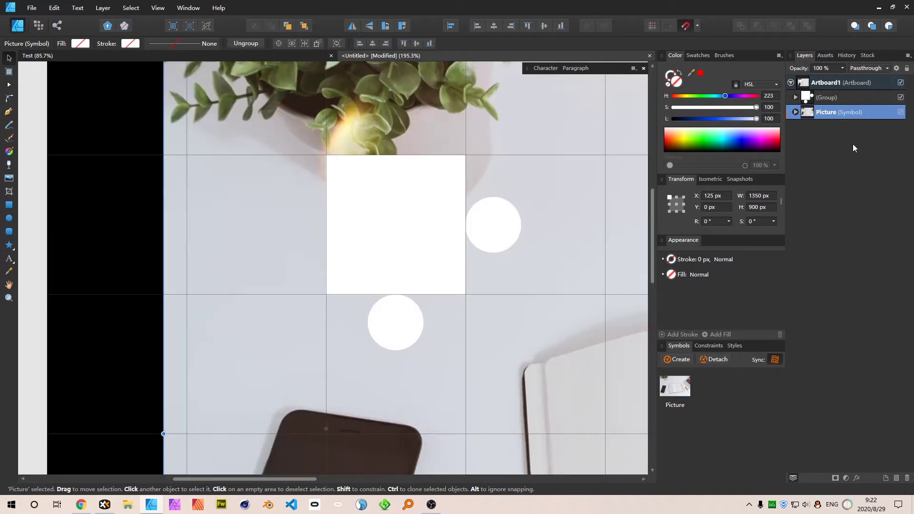
key(Delete)
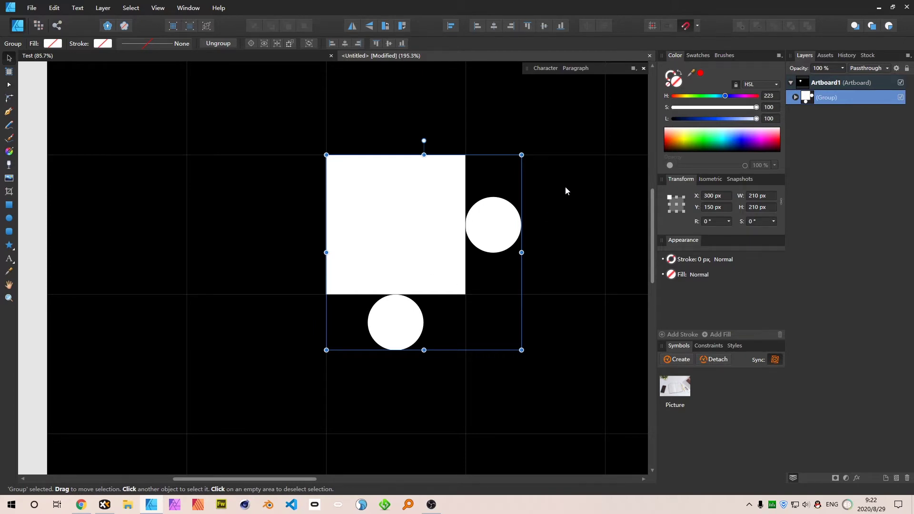
Step: Apply a Gaussian Blur layer effect with a radius of about 6.4 px to the puzzle-piece group
drag(573, 139, 304, 360)
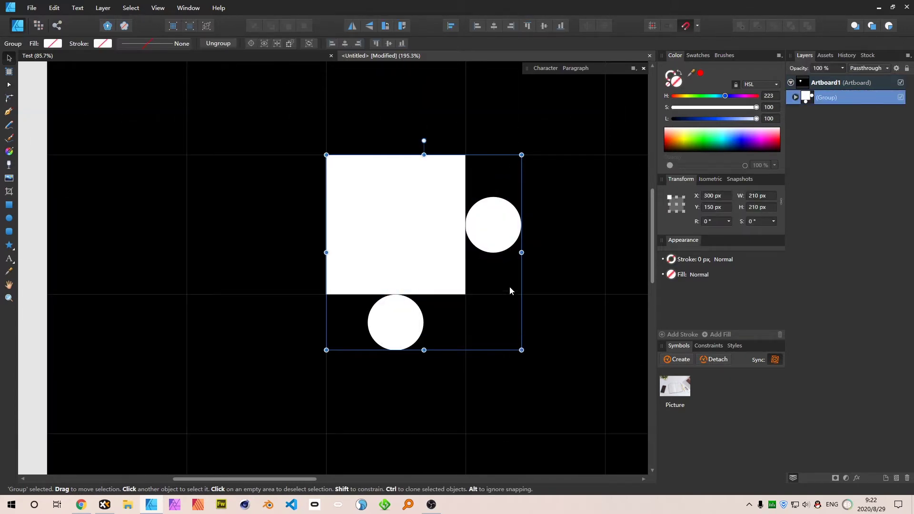
click(856, 478)
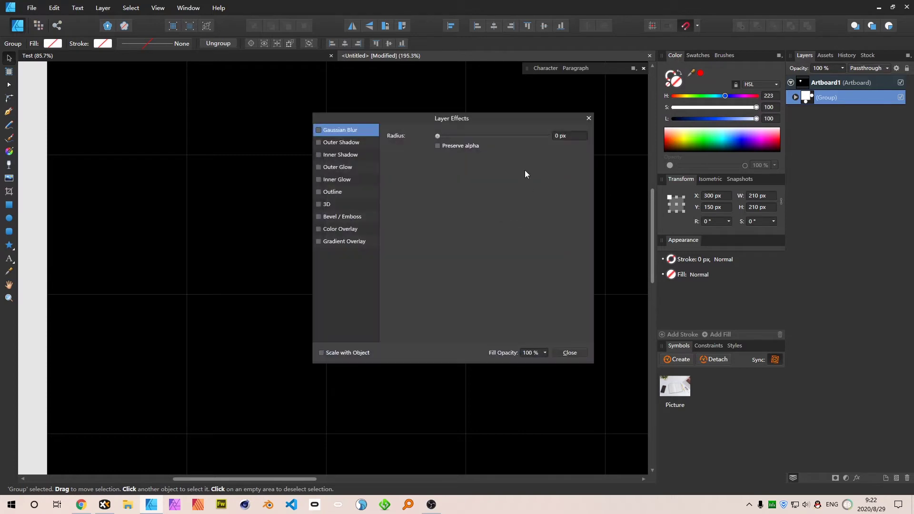
drag(446, 115, 770, 204)
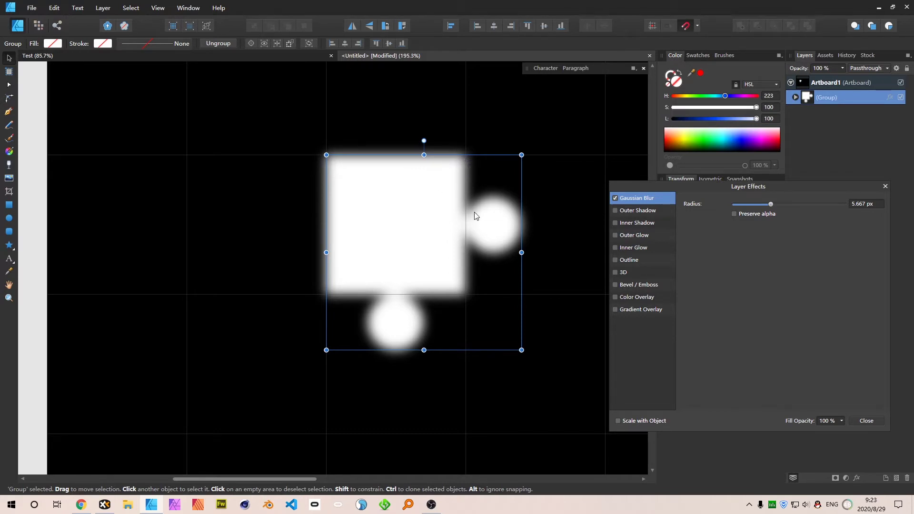
drag(778, 205, 773, 204)
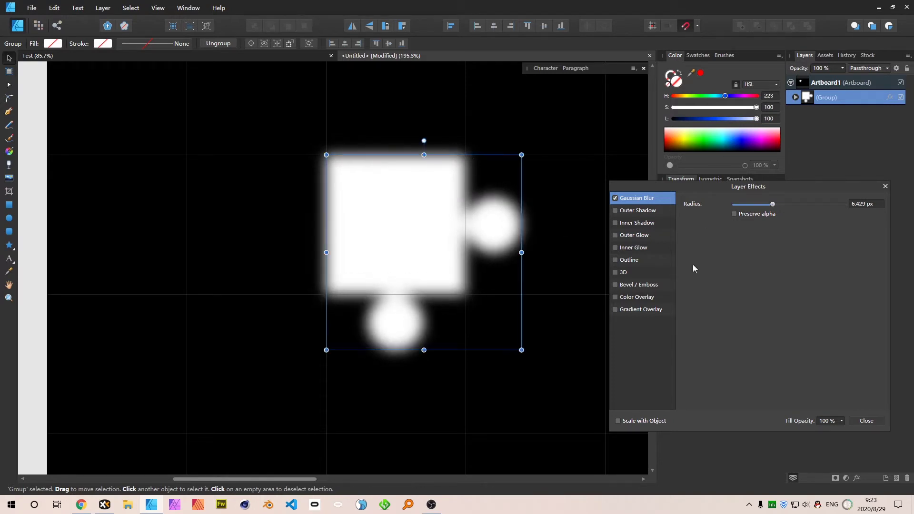
click(866, 422)
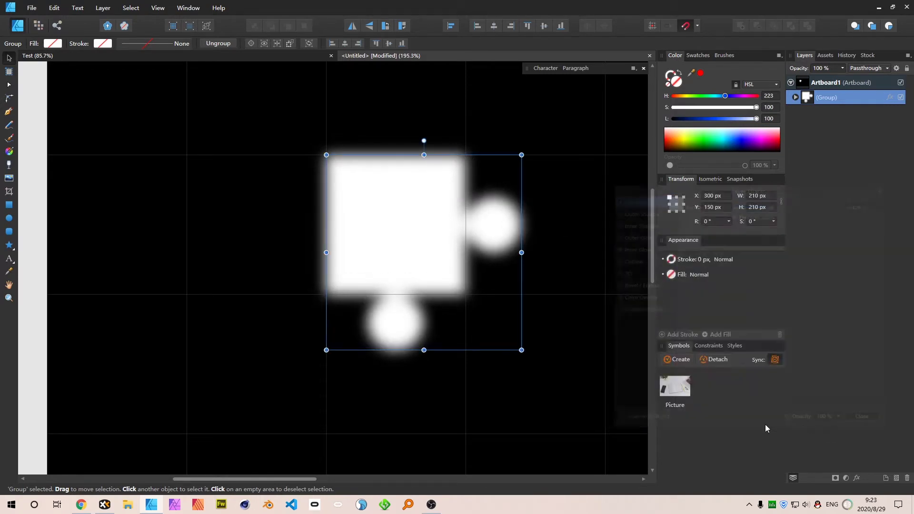
Step: Add a Levels adjustment to the puzzle-piece group and set its black level to 41%
click(846, 478)
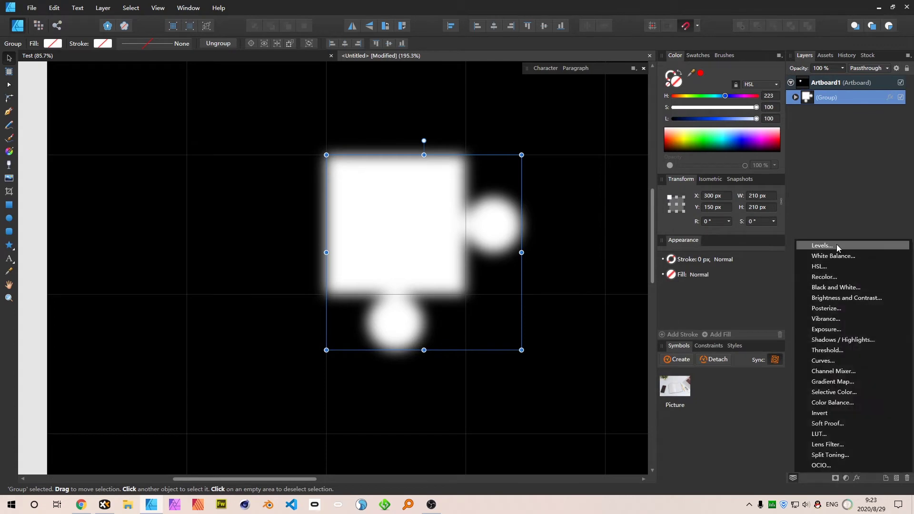
click(846, 245)
drag(537, 243, 719, 162)
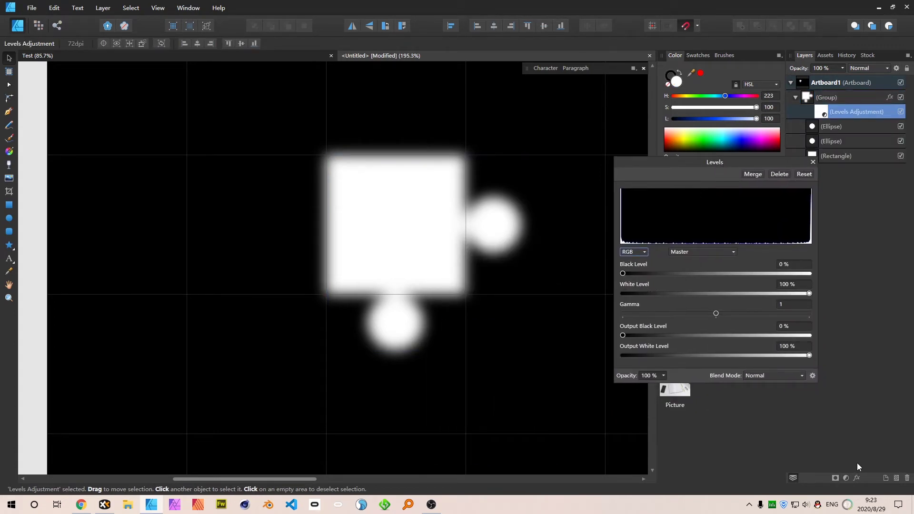
drag(624, 274, 699, 275)
mouse_move(809, 293)
mouse_down()
mouse_move(735, 294)
mouse_move(854, 296)
mouse_up()
drag(782, 161, 744, 242)
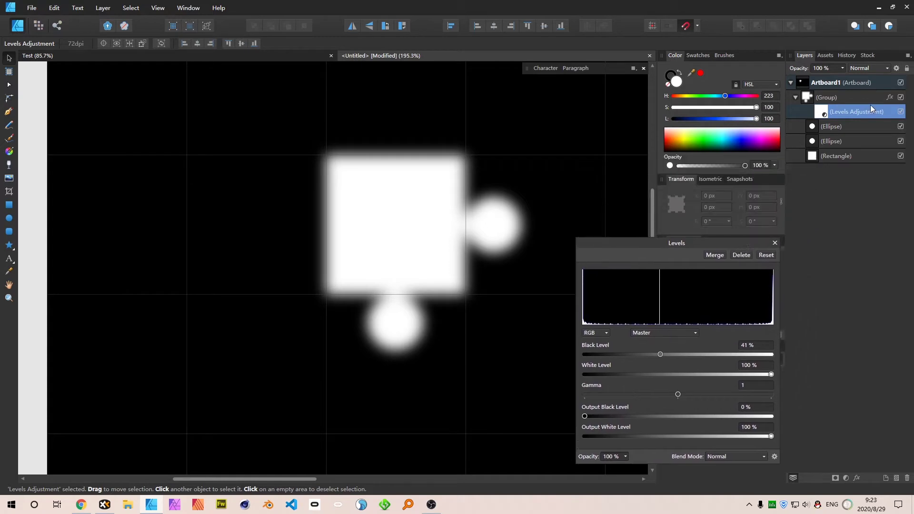
Step: Move the Levels adjustment out of the puzzle-piece group, placing it directly above the group on the artboard
click(821, 98)
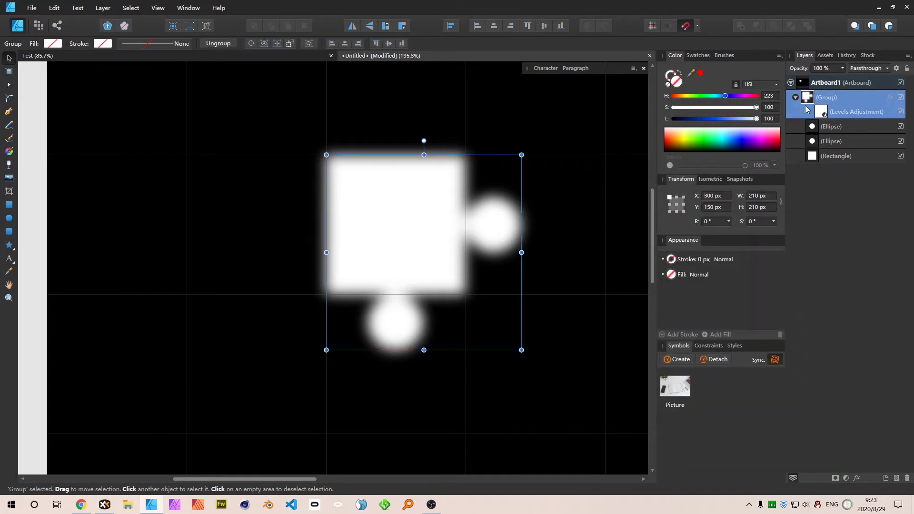
drag(823, 112, 816, 101)
double_click(822, 114)
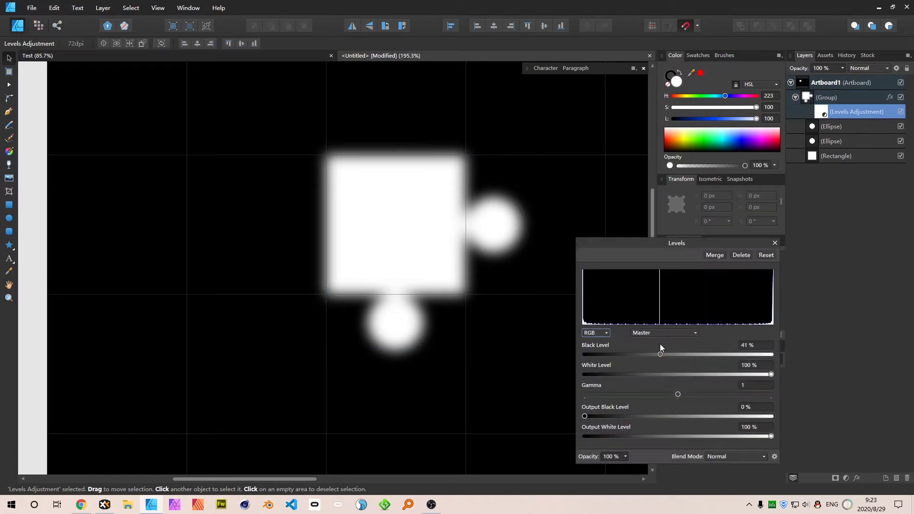
click(775, 243)
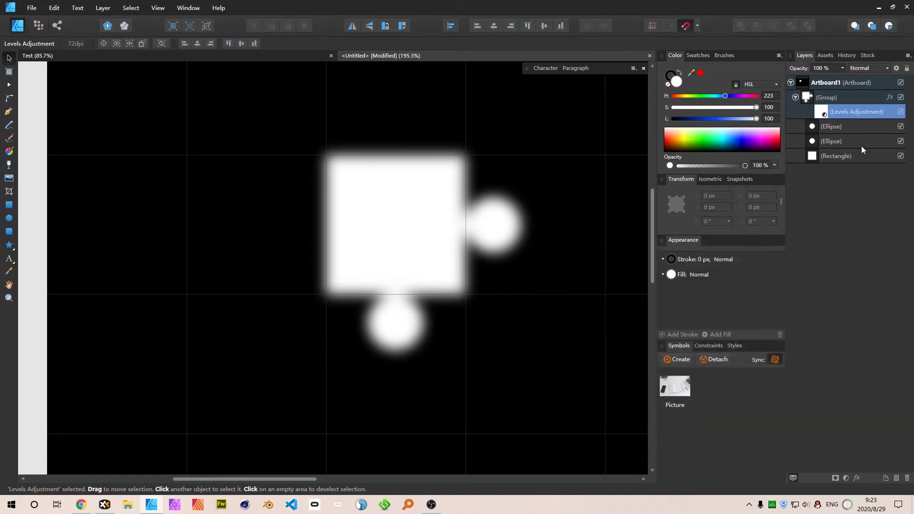
drag(824, 113, 819, 91)
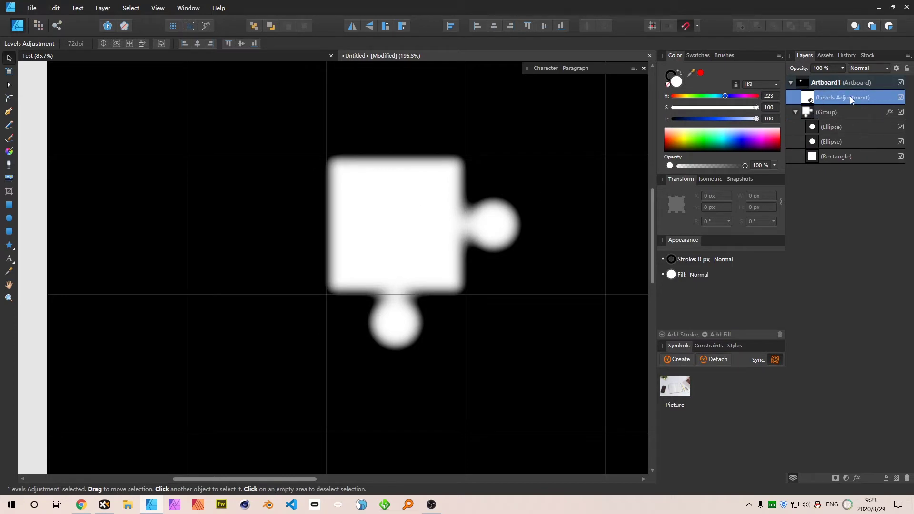
Step: Set the Levels adjustment's white level to 59% and its black level to 52%
double_click(811, 99)
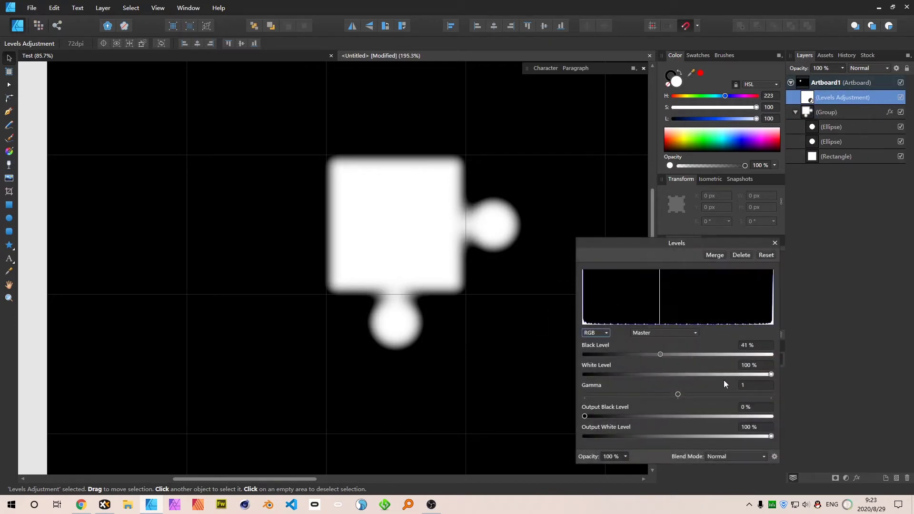
drag(772, 374, 694, 384)
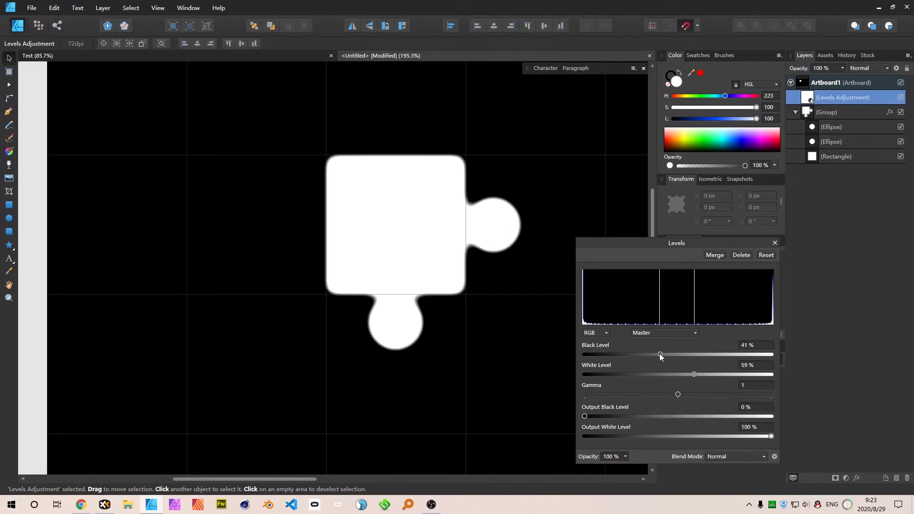
mouse_move(660, 354)
mouse_down()
mouse_move(648, 355)
mouse_move(682, 357)
mouse_up()
scroll(482, 232, down, 3)
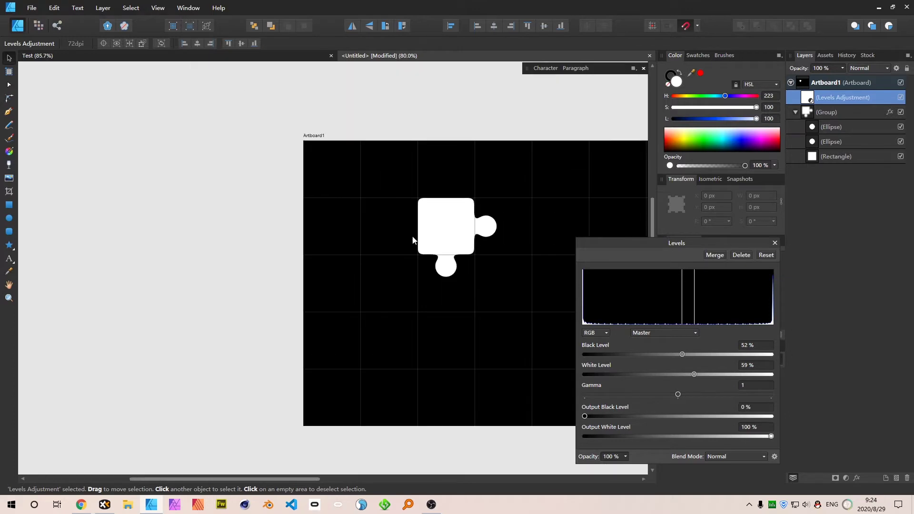
scroll(417, 238, up, 3)
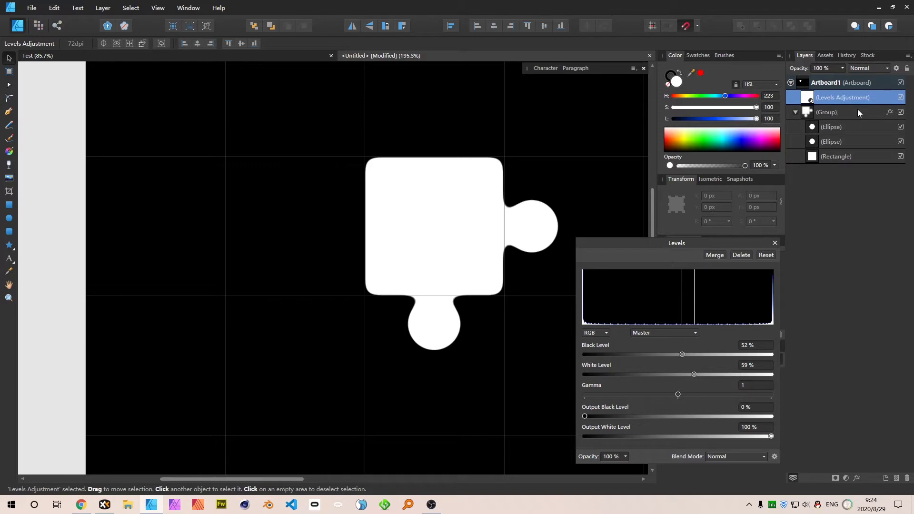
Step: Hide the Levels adjustment to view the puzzle-piece group with only its blur applied
click(796, 112)
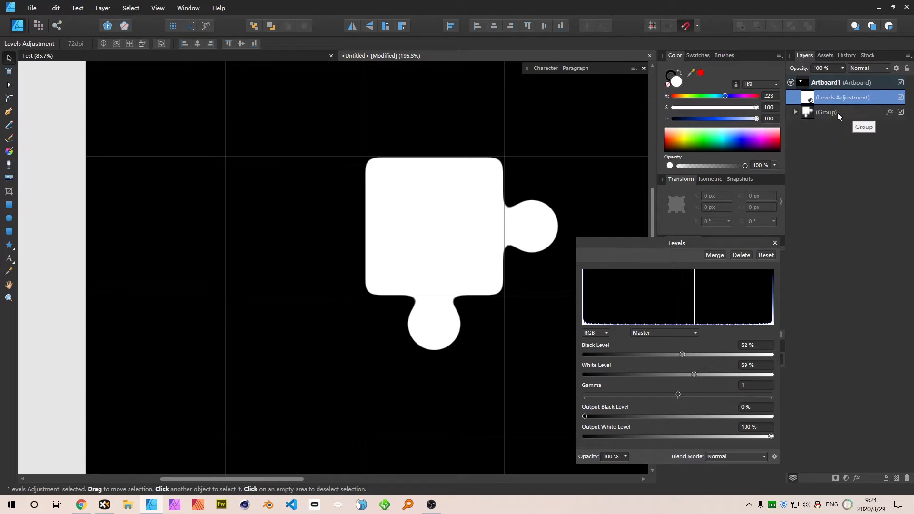
click(847, 112)
click(831, 98)
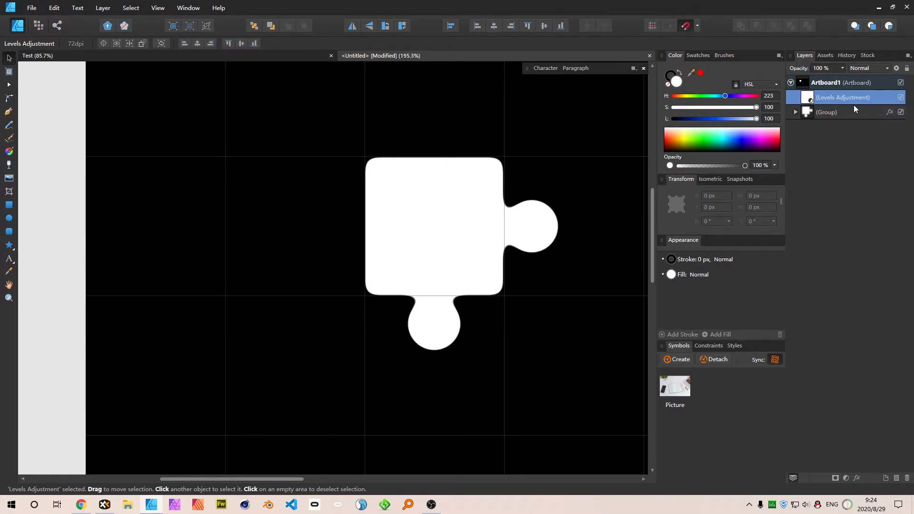
click(836, 113)
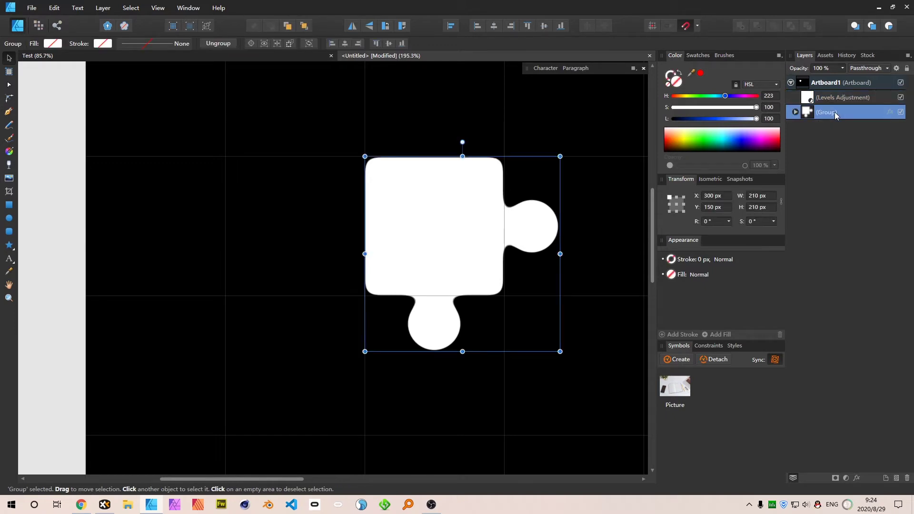
click(844, 98)
click(900, 97)
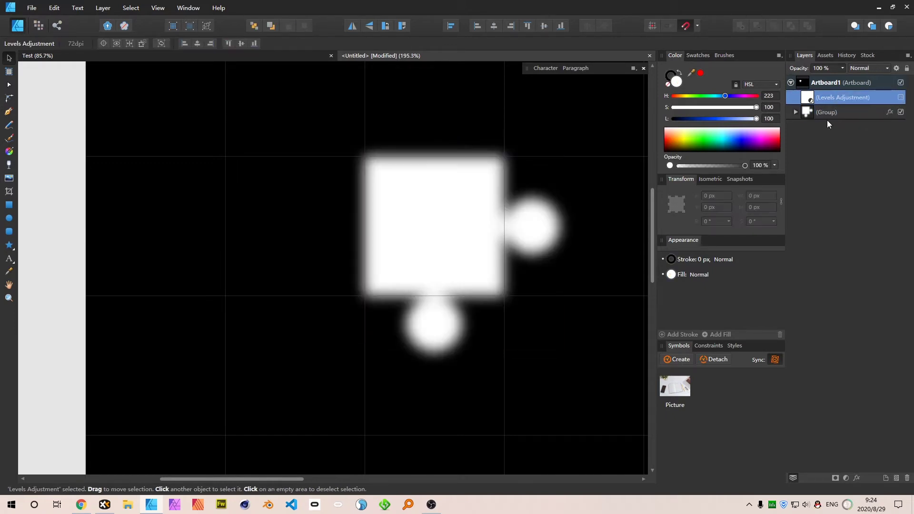
click(828, 113)
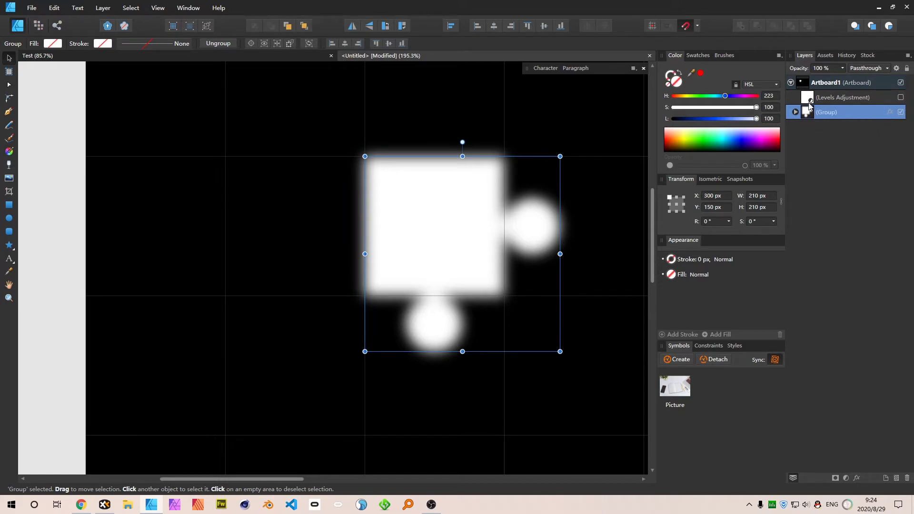
Step: Move the Levels adjustment back into the puzzle-piece group, above the circles and the square
click(795, 112)
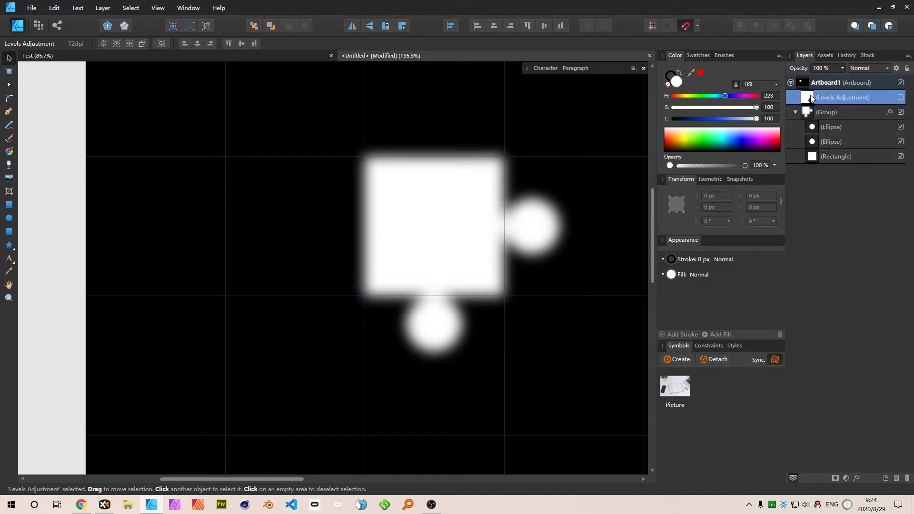
click(811, 98)
drag(811, 98, 825, 113)
click(829, 101)
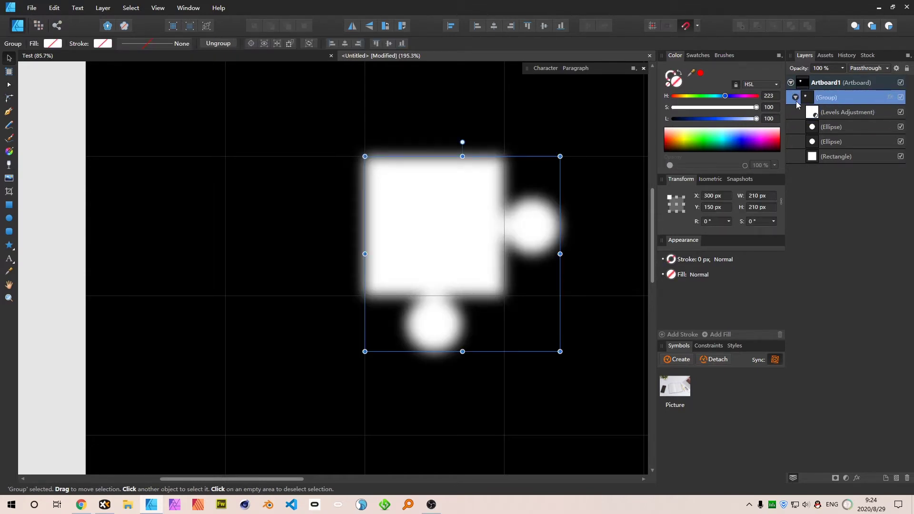
click(813, 113)
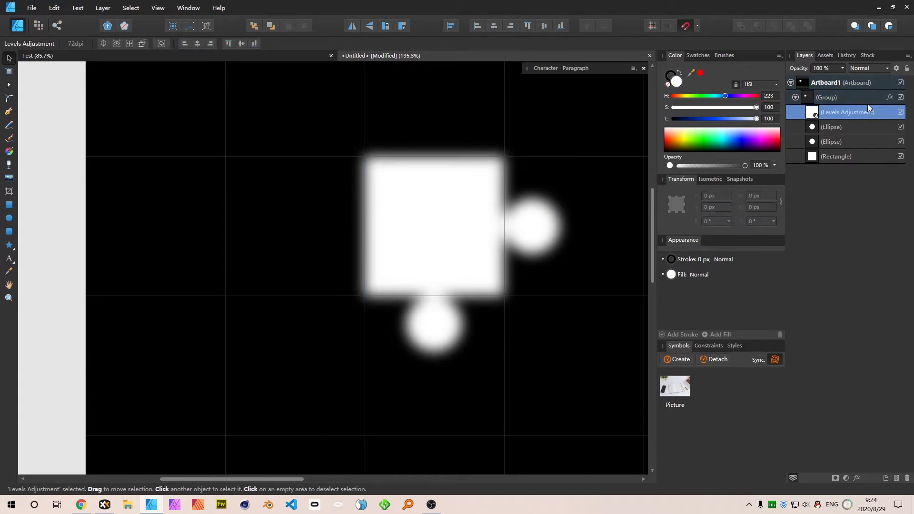
Step: Remove the artboard's fill and turn on a transparent background for the document
scroll(429, 216, up, 3)
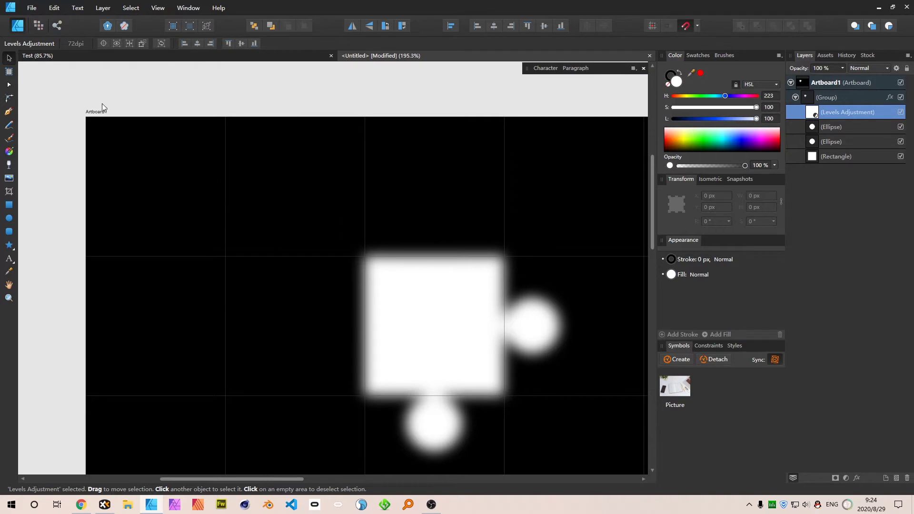
click(88, 111)
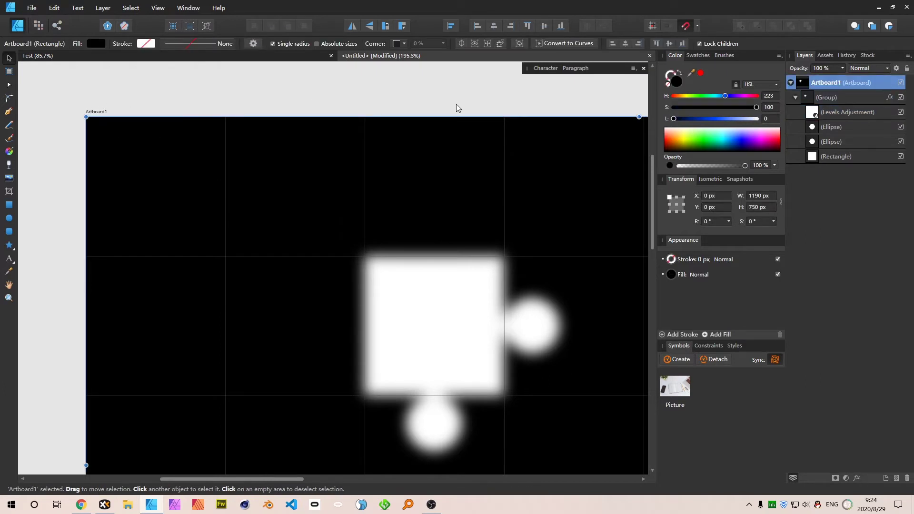
click(669, 83)
click(125, 103)
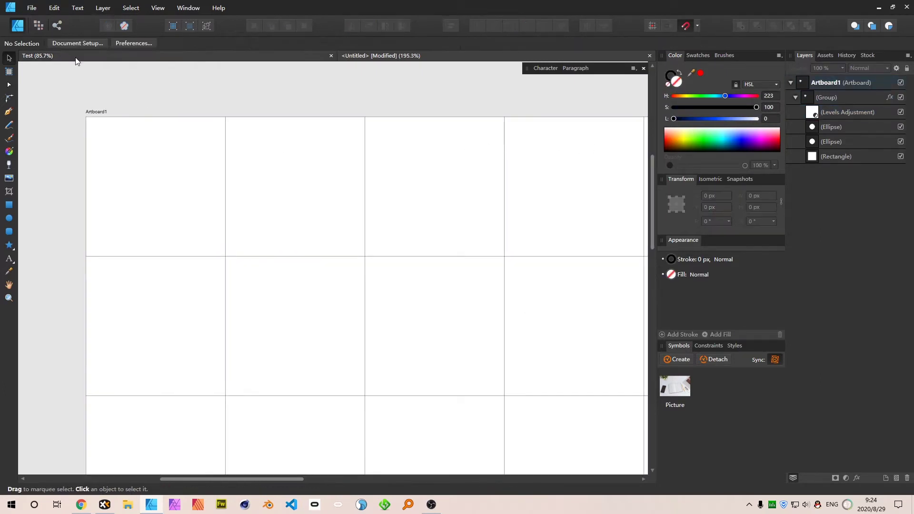
click(79, 44)
click(446, 216)
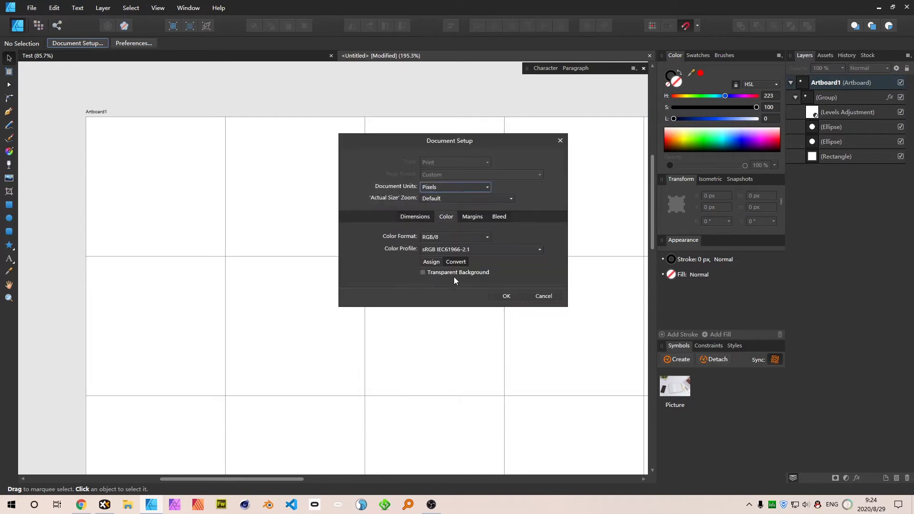
click(508, 297)
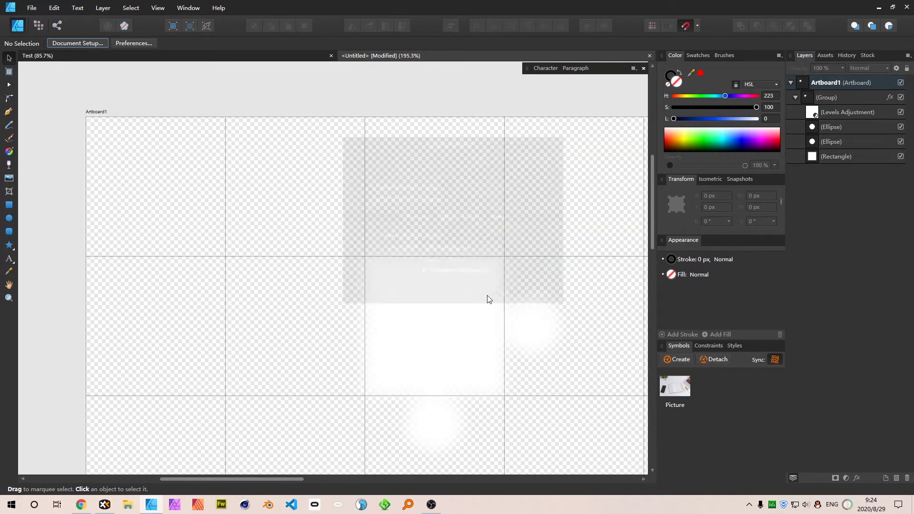
Step: Fill the artboard with blue at 44% lightness and lower the fill's opacity to 44%
click(442, 322)
scroll(444, 324, down, 2)
scroll(519, 231, up, 1)
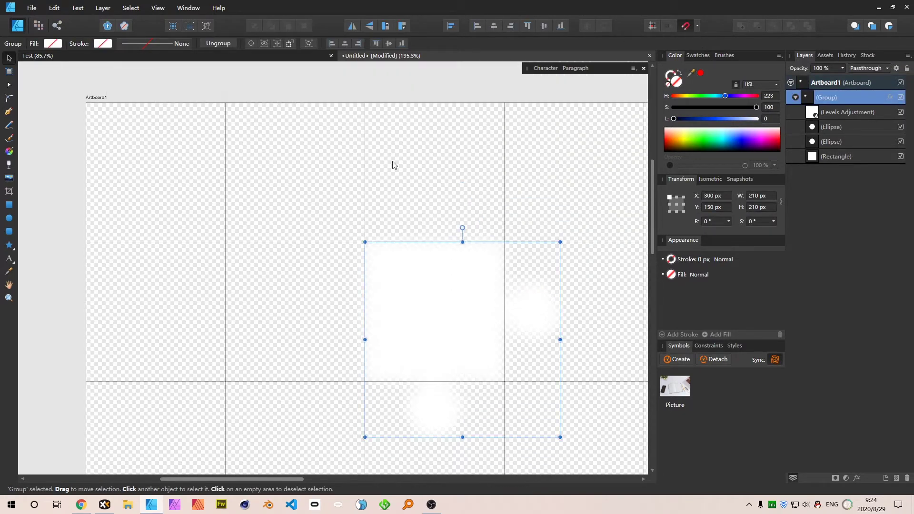
click(96, 96)
click(710, 119)
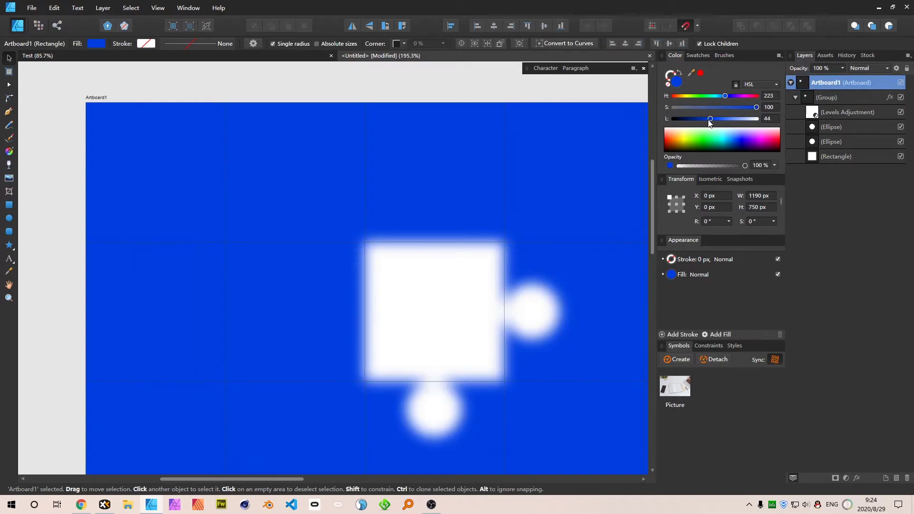
drag(714, 166, 708, 165)
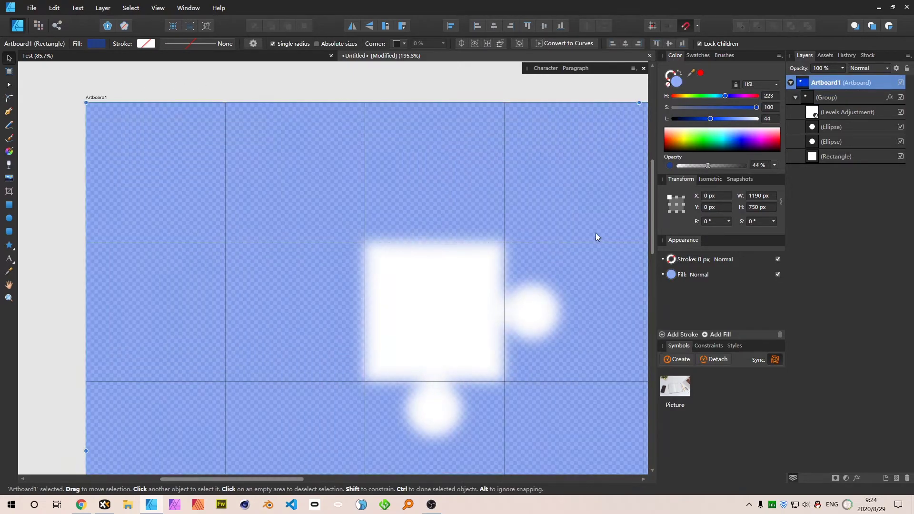
click(469, 286)
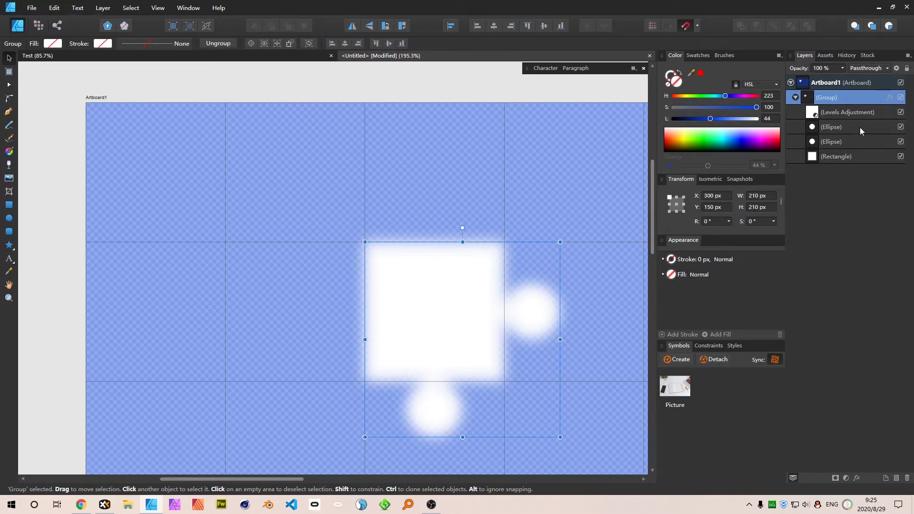
click(836, 116)
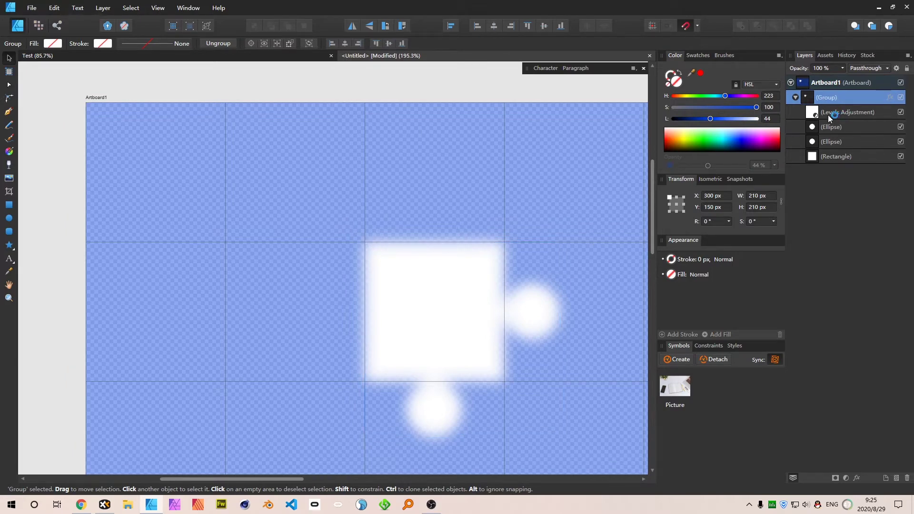
click(535, 310)
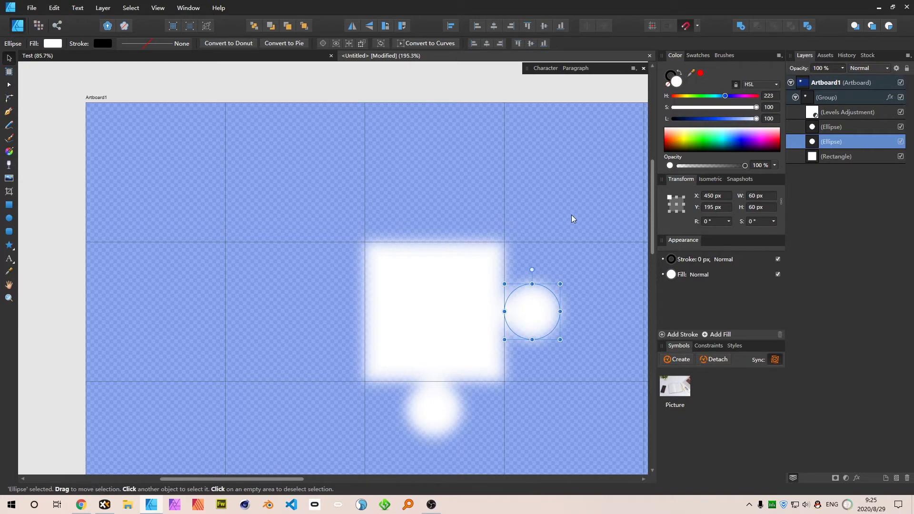
Step: Add a black outside outline effect with a 1 px radius to the puzzle-piece group
click(826, 97)
click(890, 98)
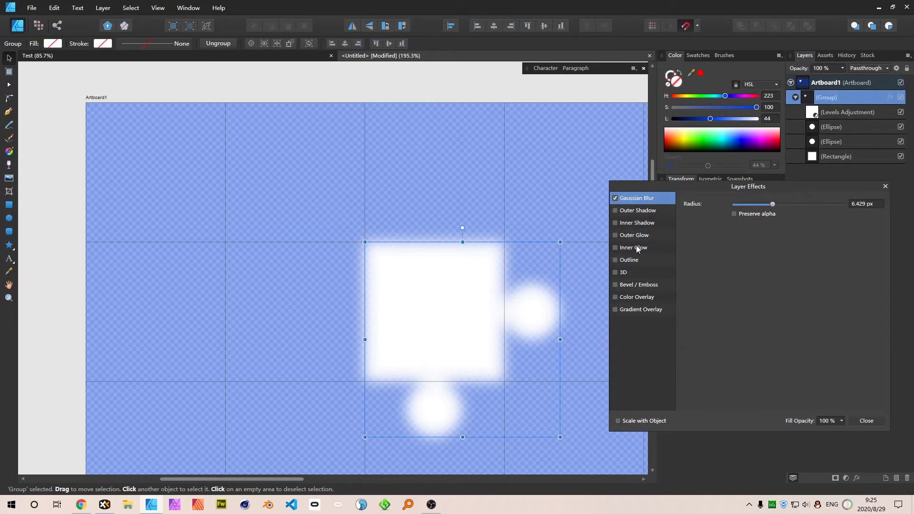
click(615, 260)
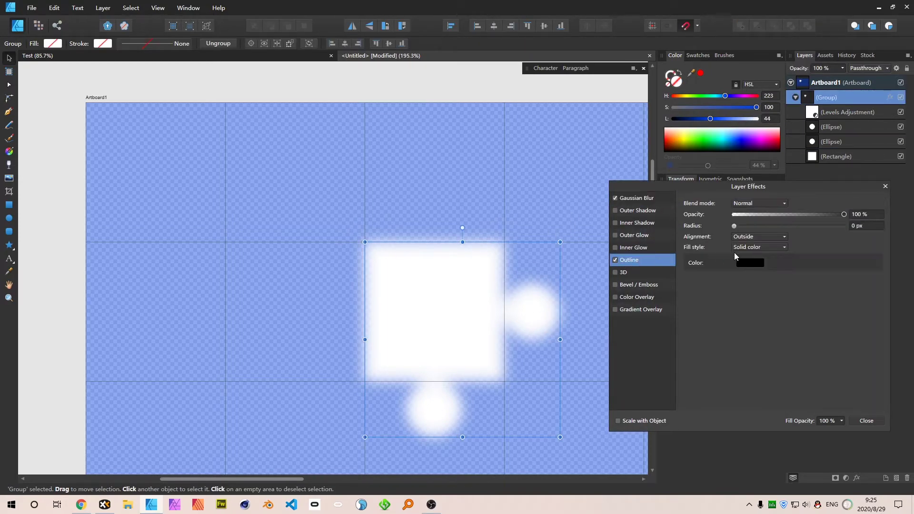
drag(735, 225, 737, 225)
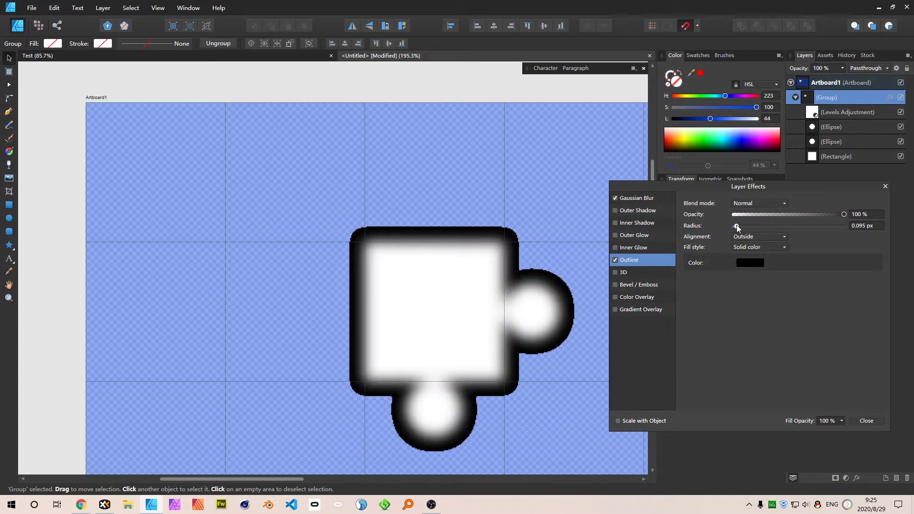
click(876, 227)
text(1)
key(Return)
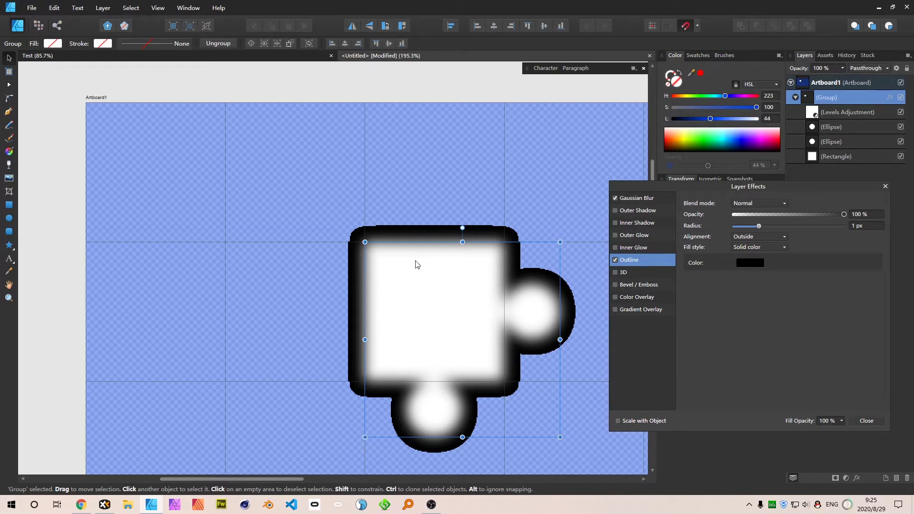
click(885, 185)
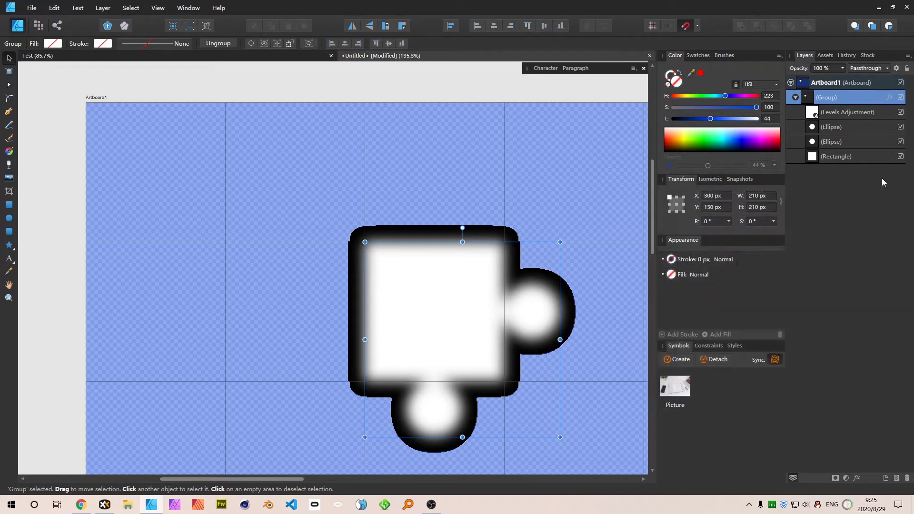
Step: Check the Gaussian Blur settings in the puzzle-piece group's layer effects
click(816, 115)
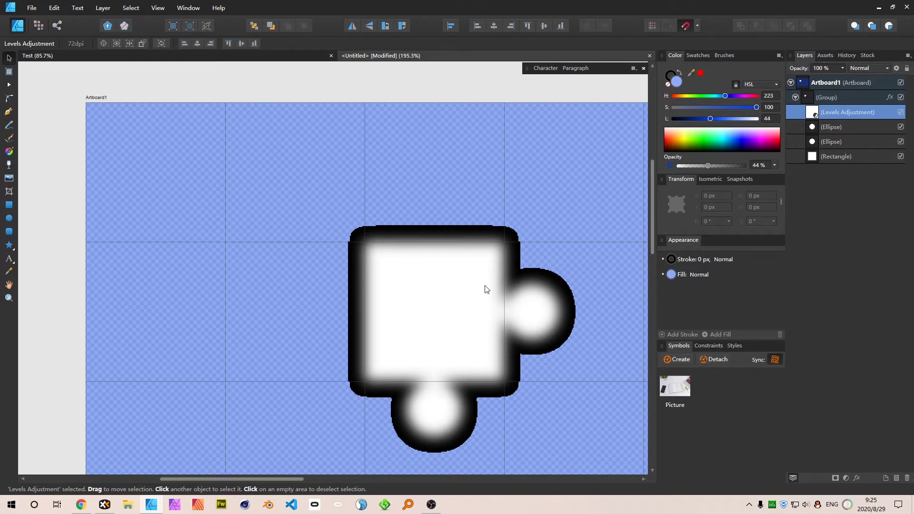
click(890, 98)
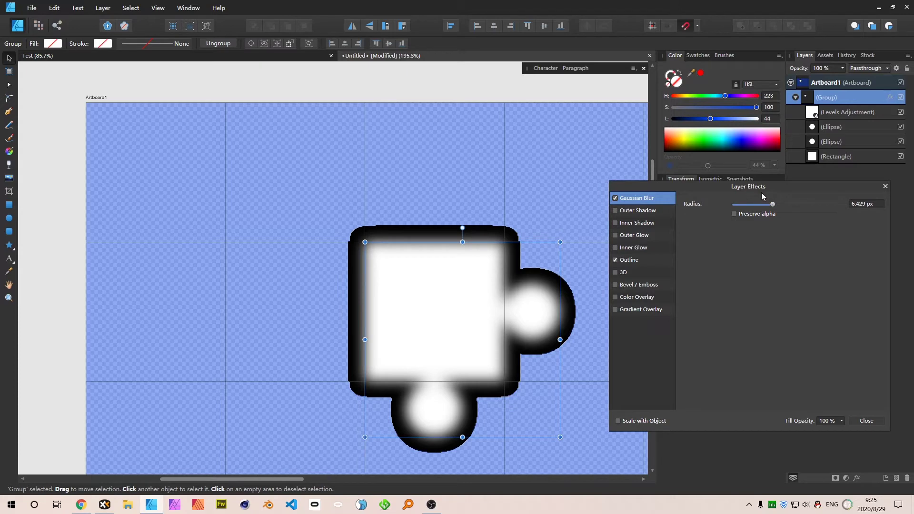
click(886, 186)
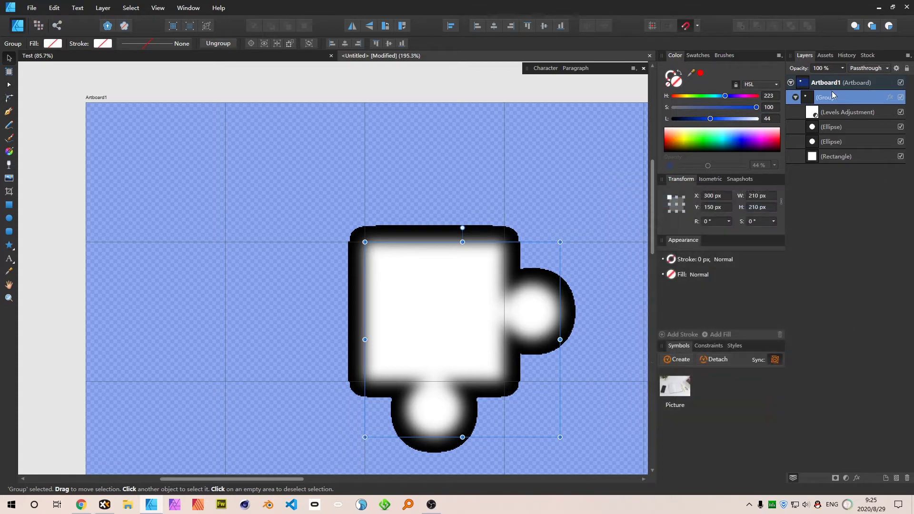
Step: Move the Levels adjustment out above the puzzle-piece group and wrap that group in a new outer group
click(815, 112)
drag(815, 112, 852, 93)
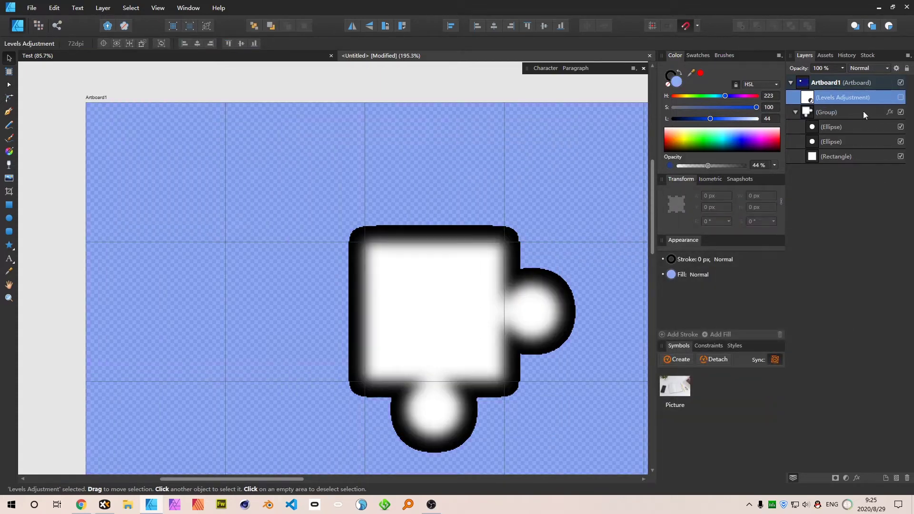
click(796, 112)
click(836, 115)
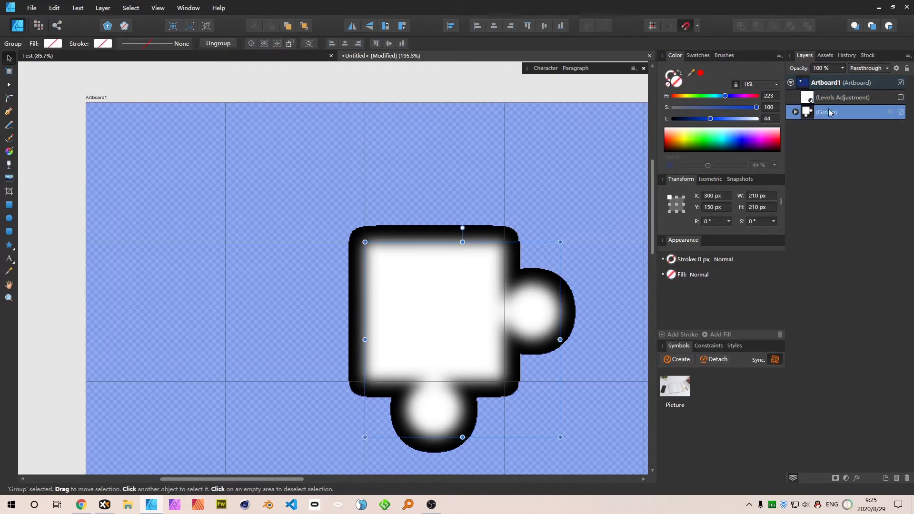
right_click(828, 112)
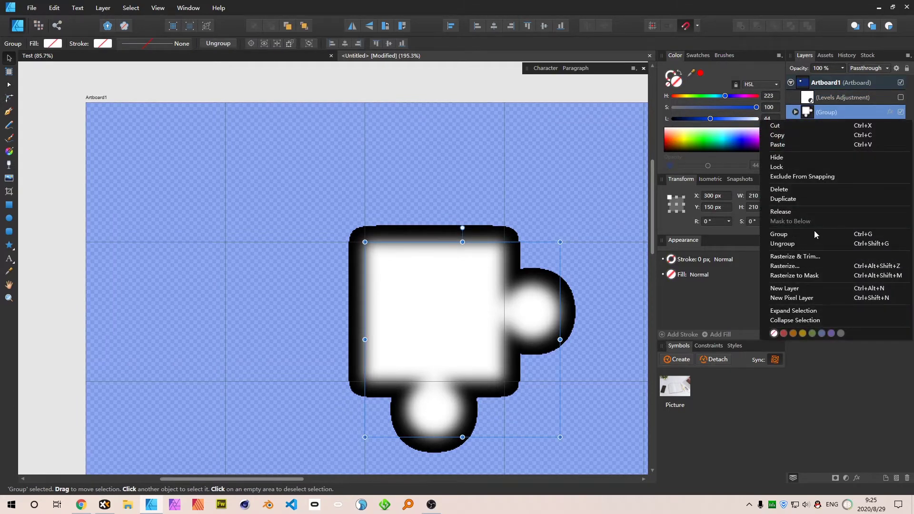
click(814, 232)
Step: Place the Levels adjustment inside the new outer group, above the nested puzzle-piece group, and turn it on
click(796, 112)
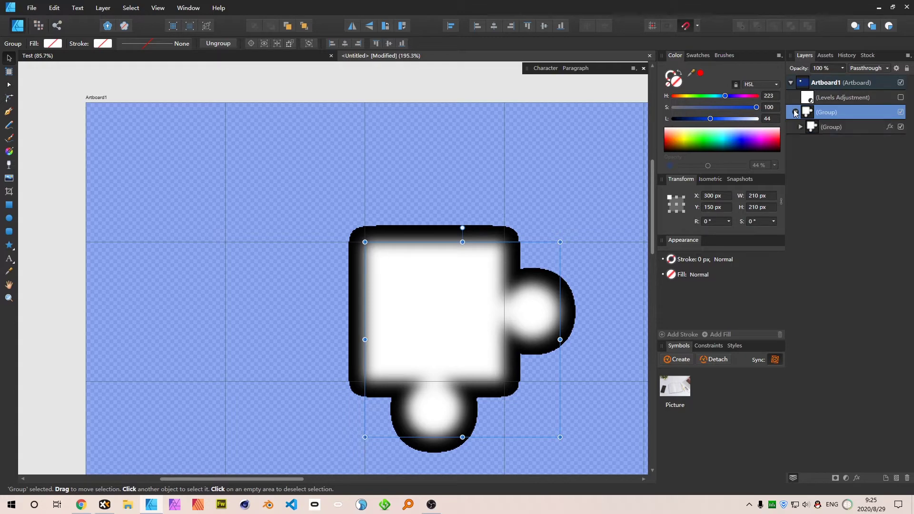
click(839, 126)
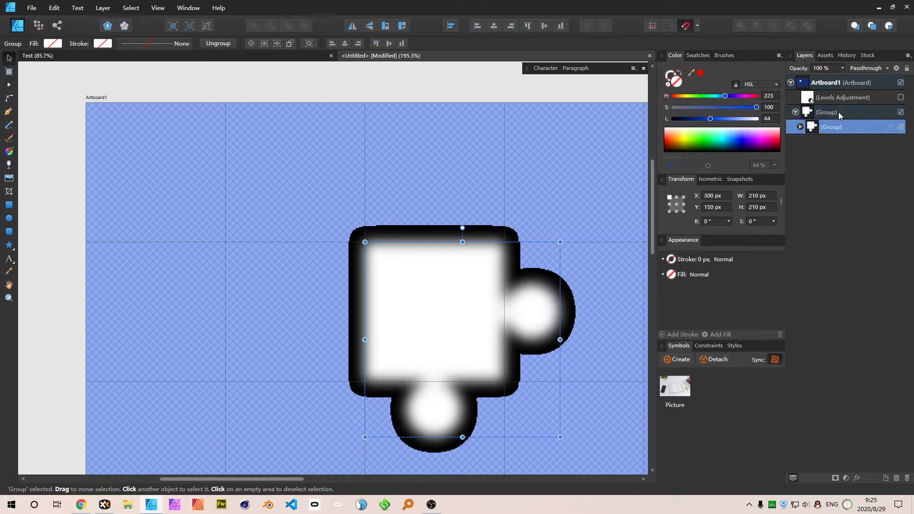
click(823, 113)
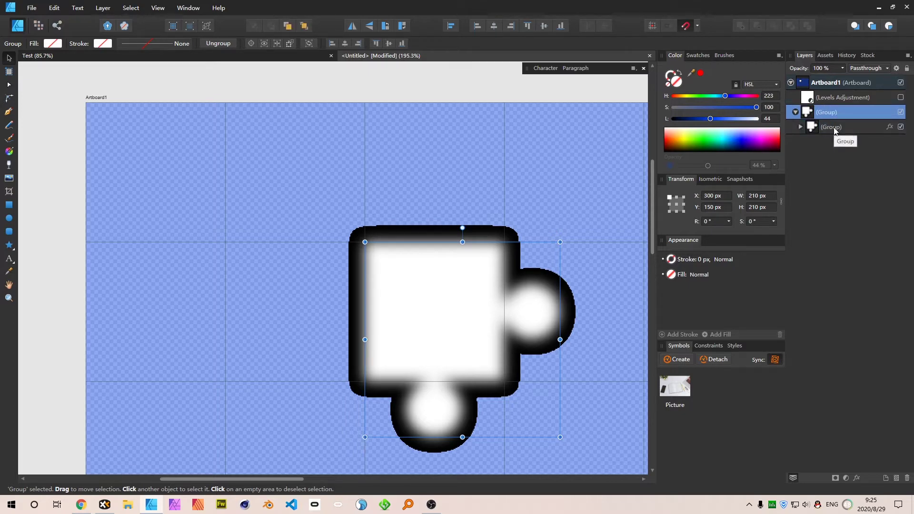
click(796, 112)
click(796, 112)
click(818, 100)
drag(817, 105, 821, 115)
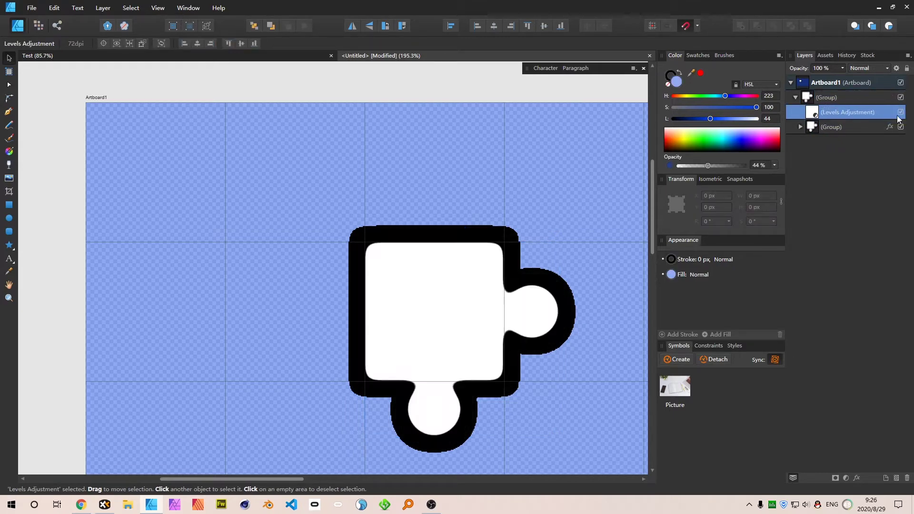
click(613, 220)
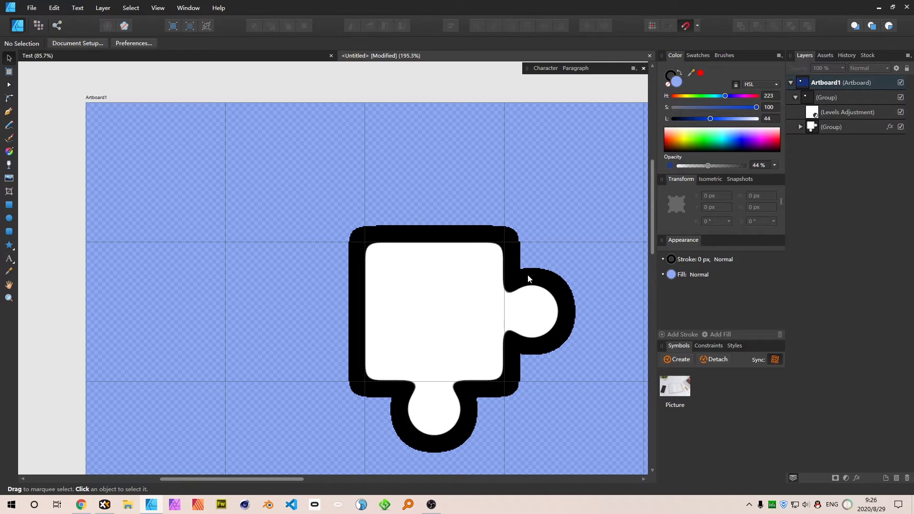
Step: Toggle the Levels adjustment off and on to compare the puzzle piece with and without it
click(902, 112)
click(901, 113)
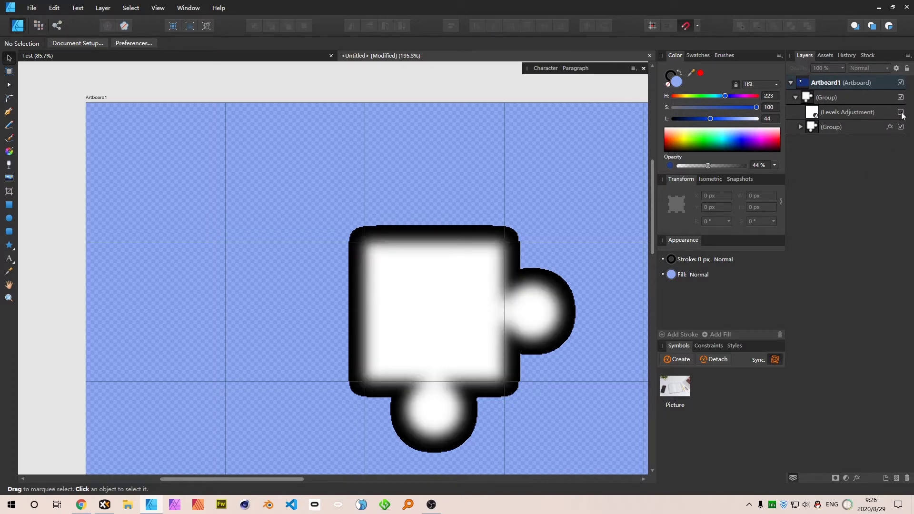
click(901, 113)
click(902, 113)
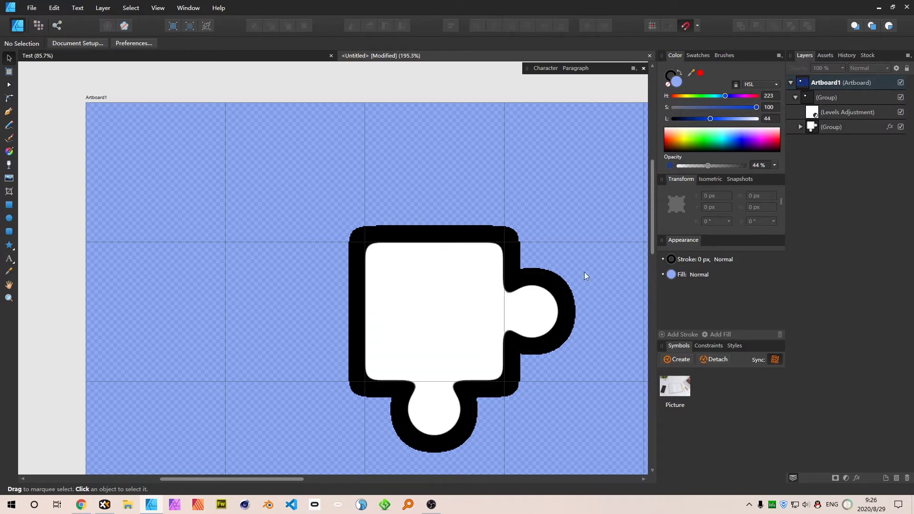
Step: In the outer group's blend ranges, lower the dark end of the linear source layer range to 0% output
drag(602, 199, 362, 414)
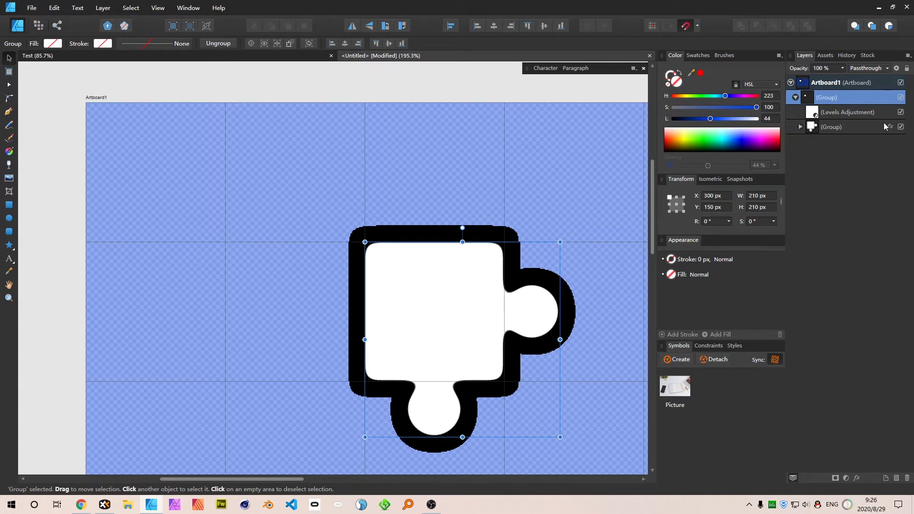
click(796, 98)
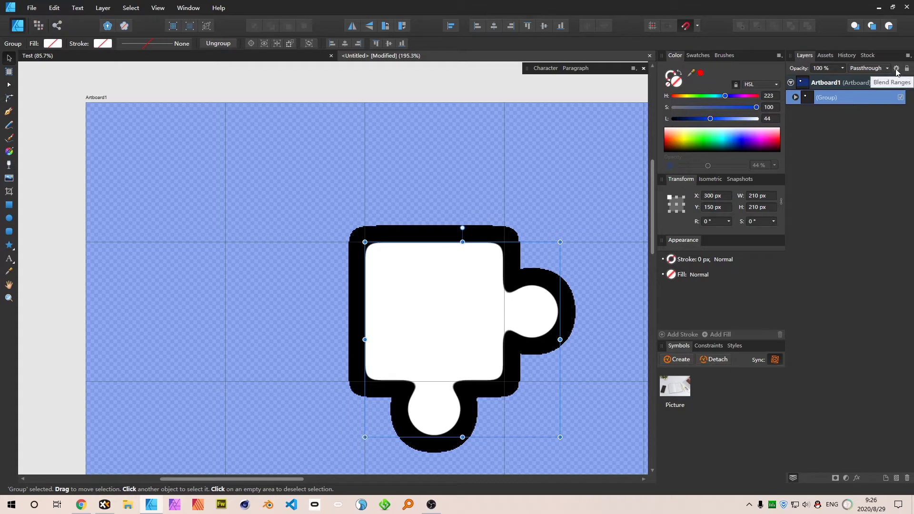
click(897, 69)
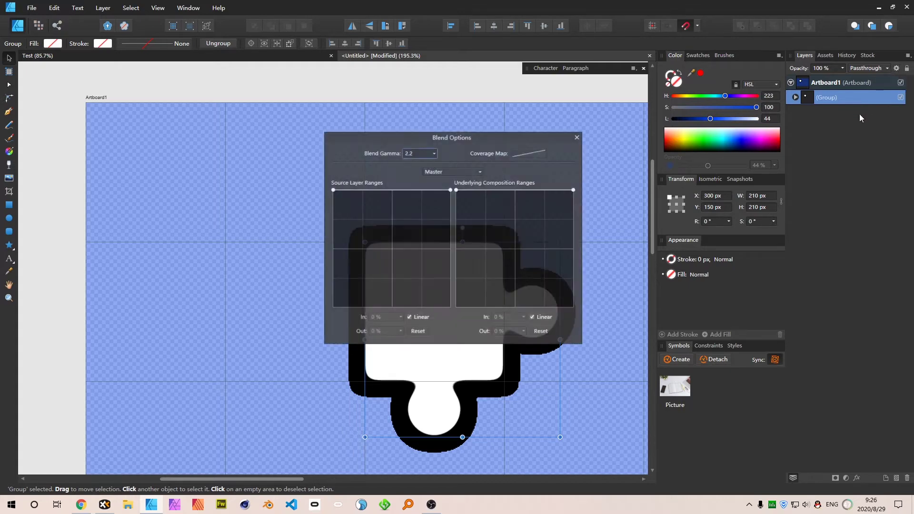
drag(492, 137, 736, 130)
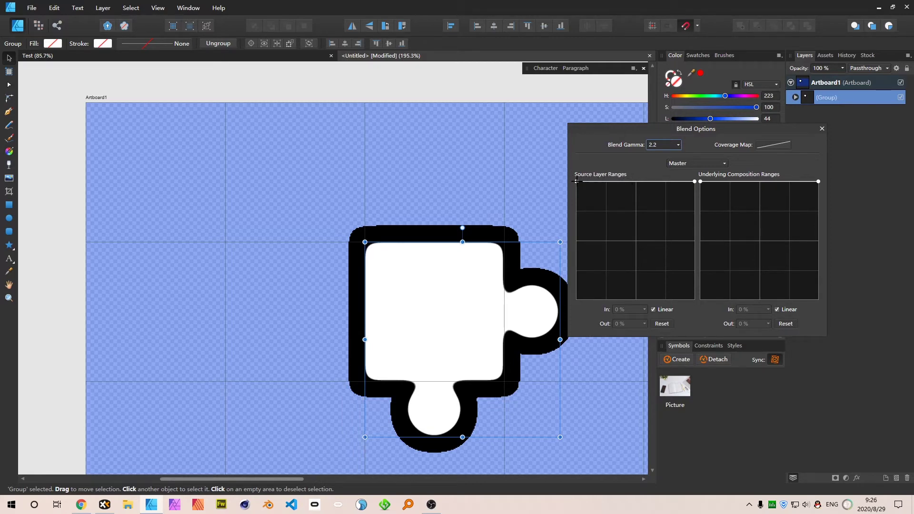
drag(577, 182, 551, 313)
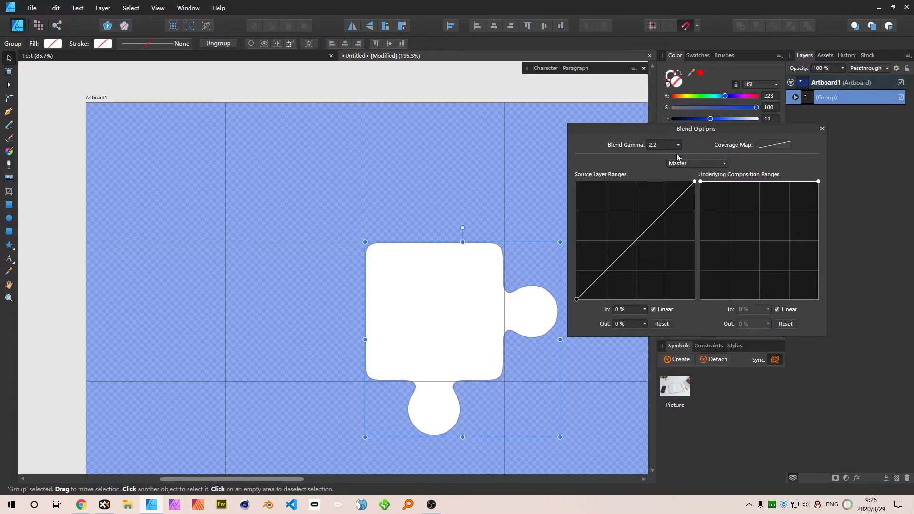
drag(719, 133, 775, 172)
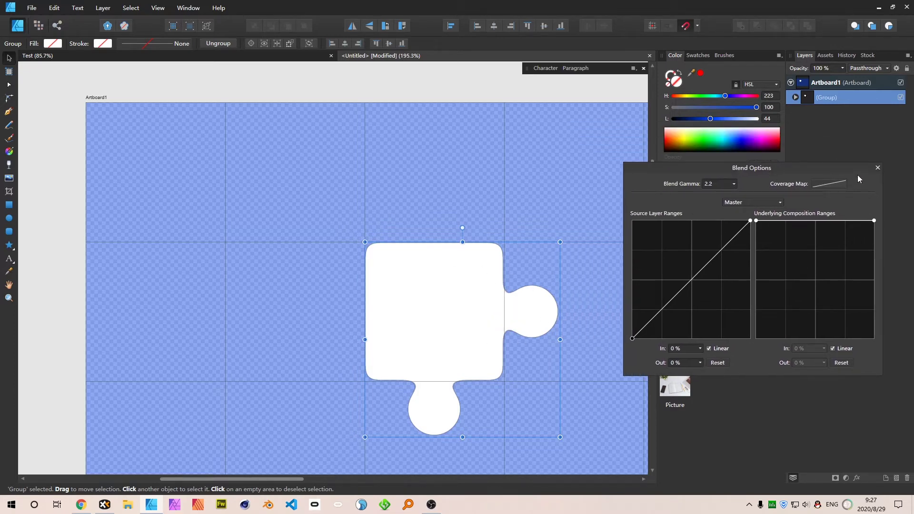
click(878, 168)
Step: Duplicate the puzzle-piece group into the next grid cell to the right, at X 450 px and Y 150 px
scroll(556, 258, down, 3)
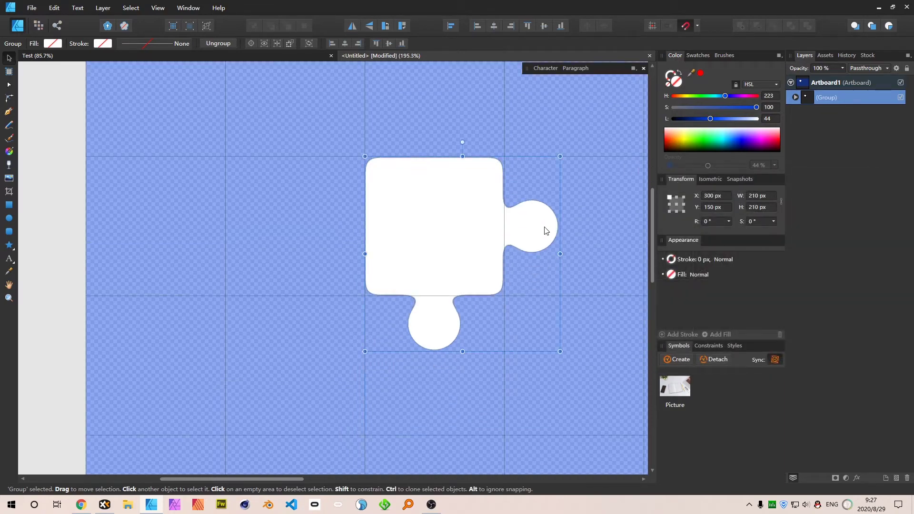
scroll(546, 230, down, 5)
scroll(502, 244, up, 4)
scroll(466, 206, down, 3)
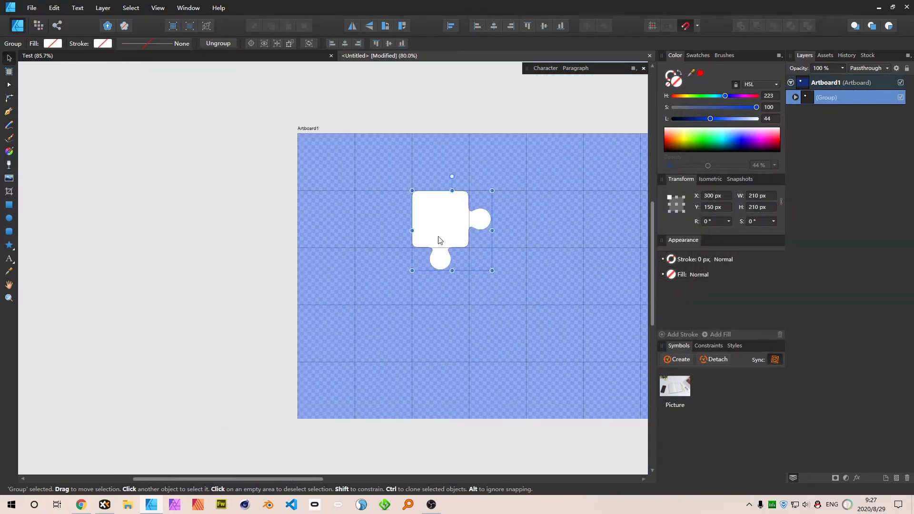
scroll(438, 239, up, 4)
scroll(422, 198, down, 3)
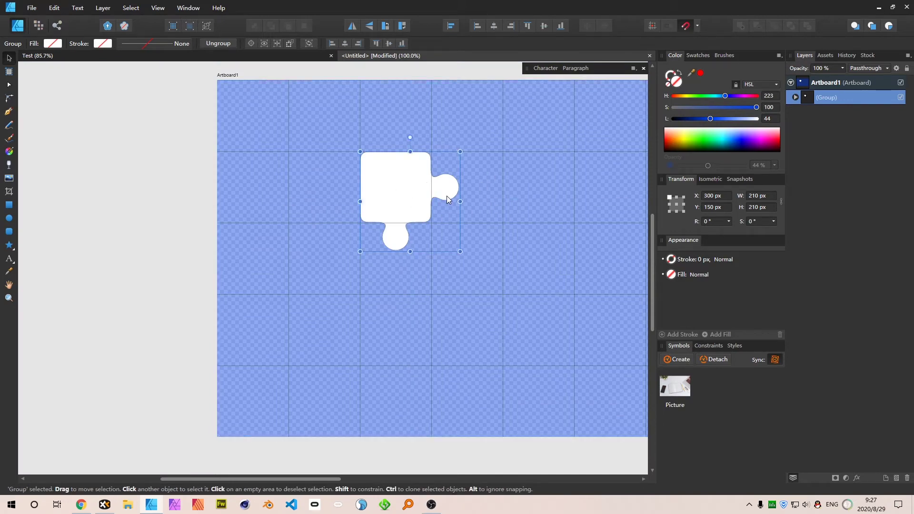
drag(395, 188, 467, 189)
scroll(438, 176, up, 3)
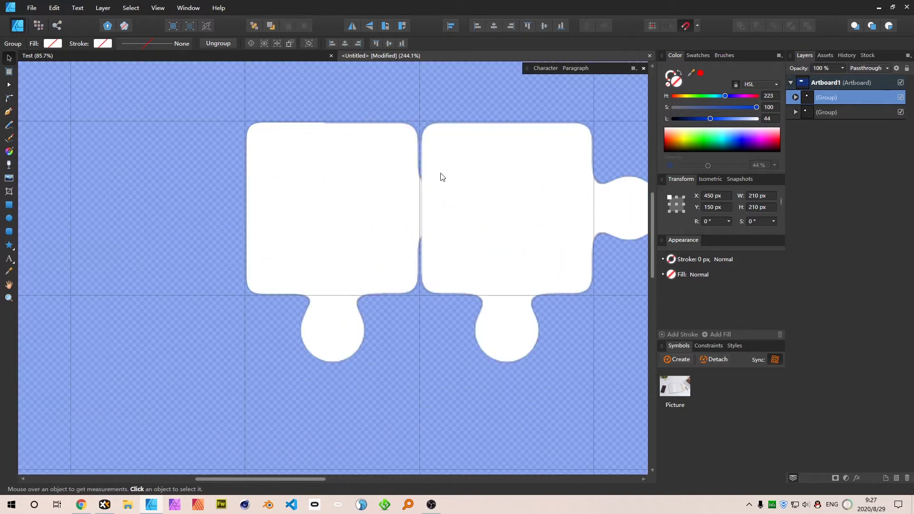
double_click(614, 205)
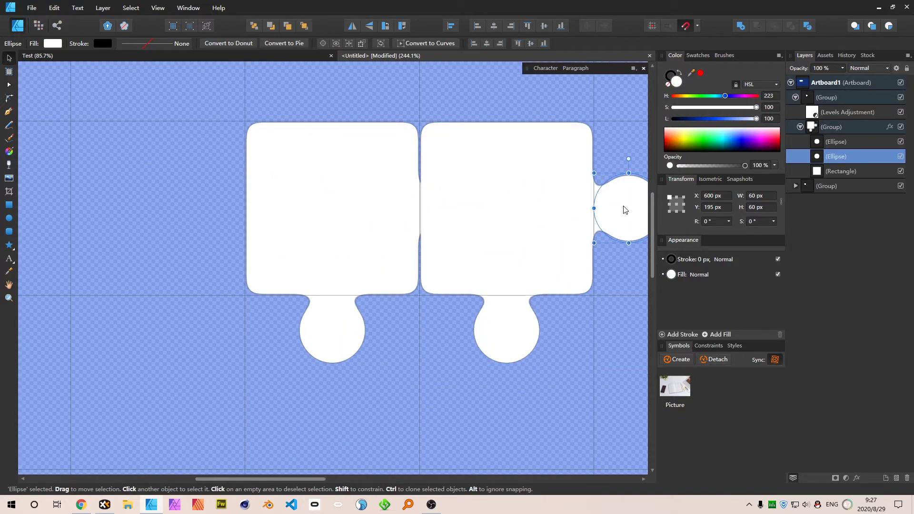
click(614, 155)
drag(610, 148, 563, 152)
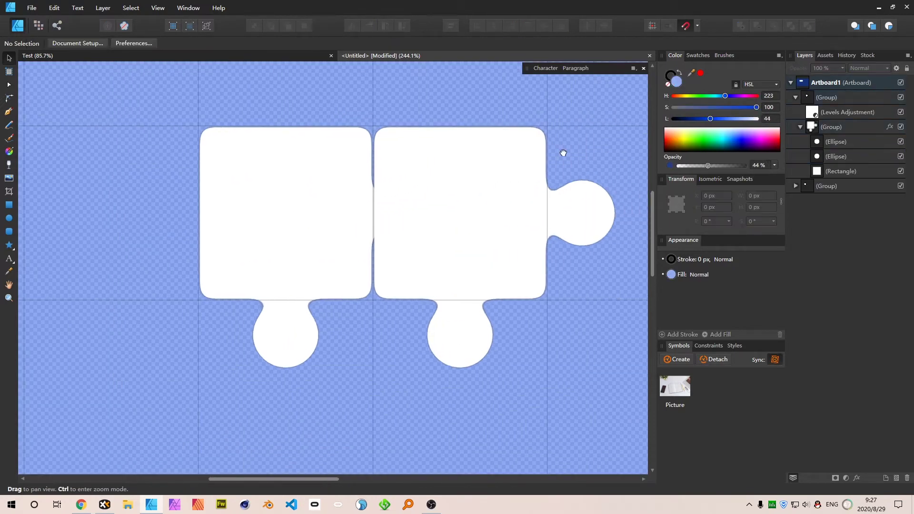
click(795, 98)
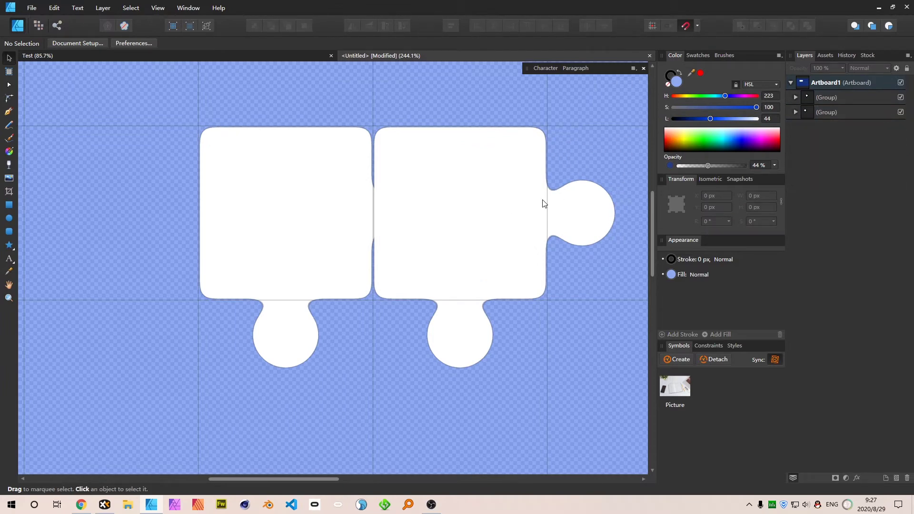
click(572, 215)
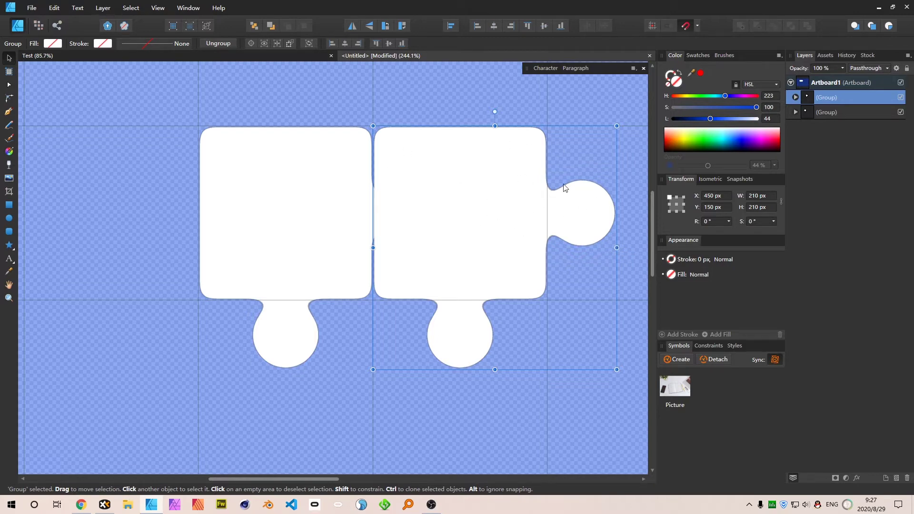
click(297, 224)
click(418, 225)
Step: Move the duplicated piece's right circle inside its left edge at X 450 px and fill it black with 0% lightness
double_click(567, 234)
drag(596, 210, 420, 209)
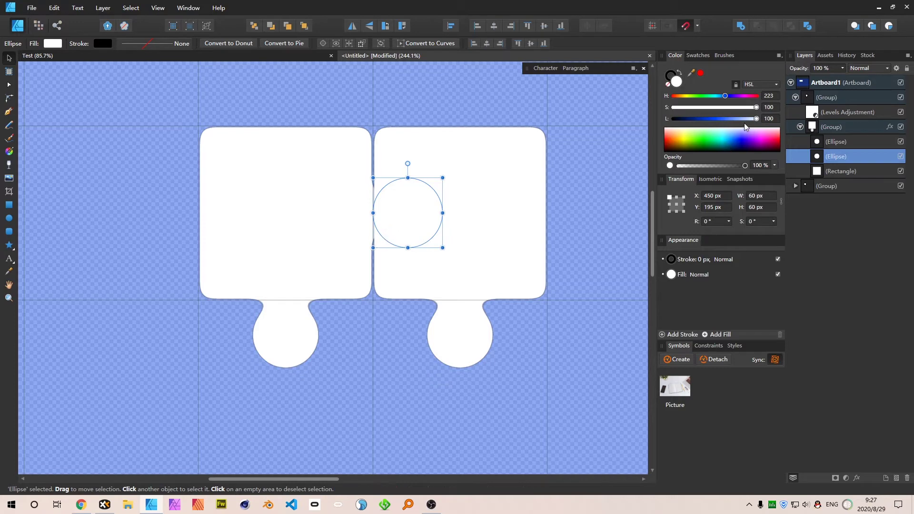
drag(756, 119, 611, 116)
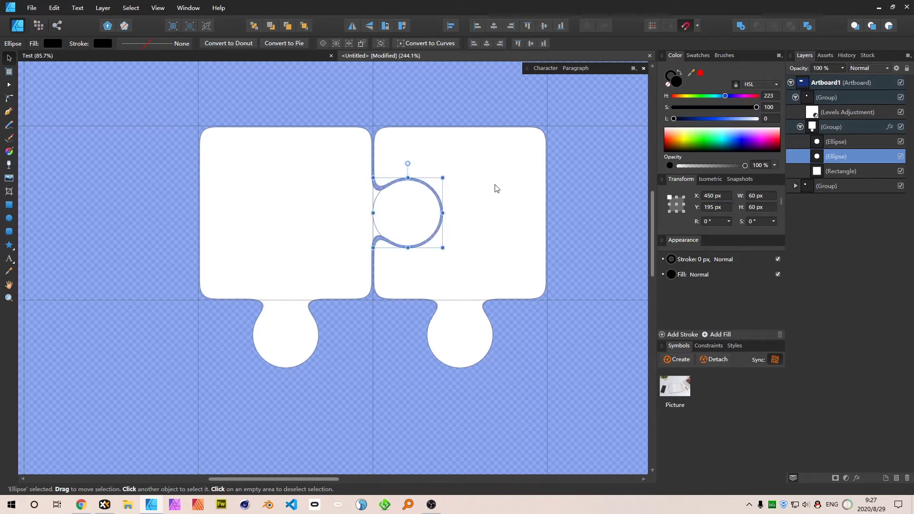
click(581, 185)
Step: Move the duplicated piece's bottom circle up inside its square to Y 240 px and fill it with black
click(698, 57)
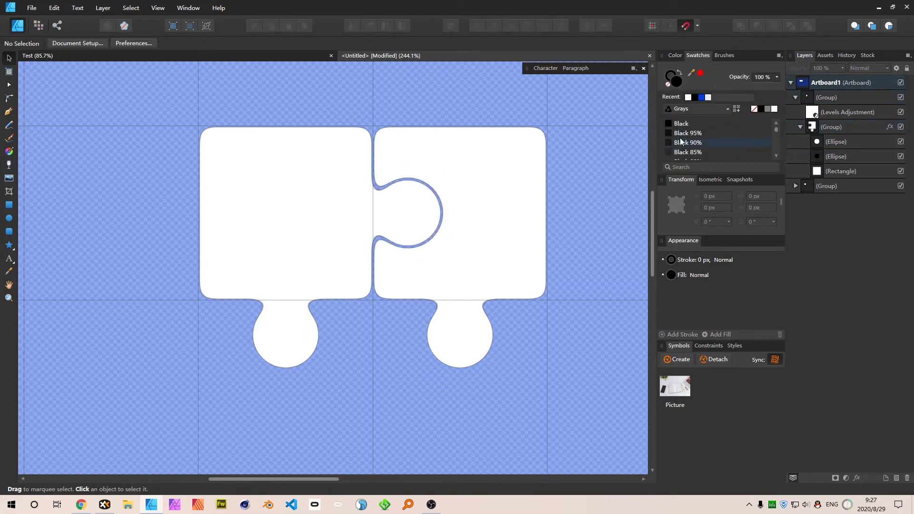
click(481, 181)
scroll(481, 210, down, 4)
mouse_move(474, 207)
mouse_down()
mouse_move(548, 215)
mouse_move(477, 204)
mouse_up()
scroll(476, 204, up, 5)
scroll(405, 217, down, 4)
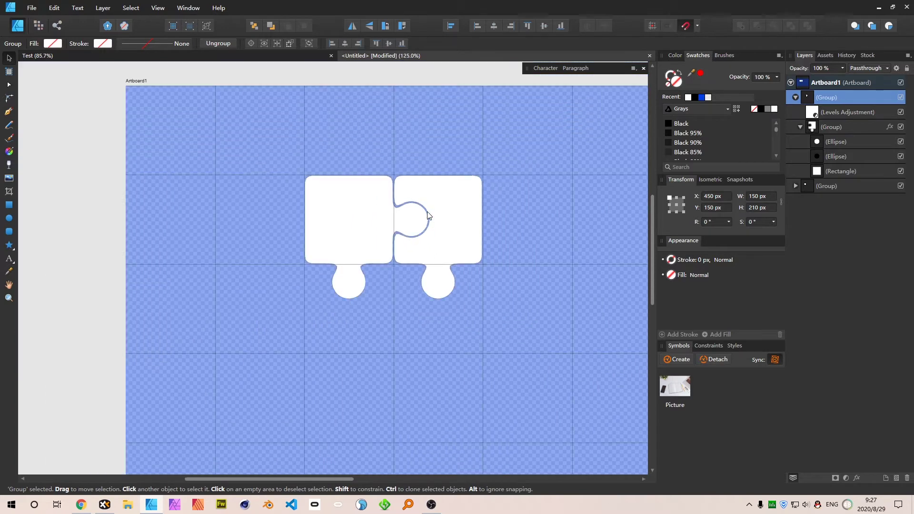
click(547, 209)
click(448, 211)
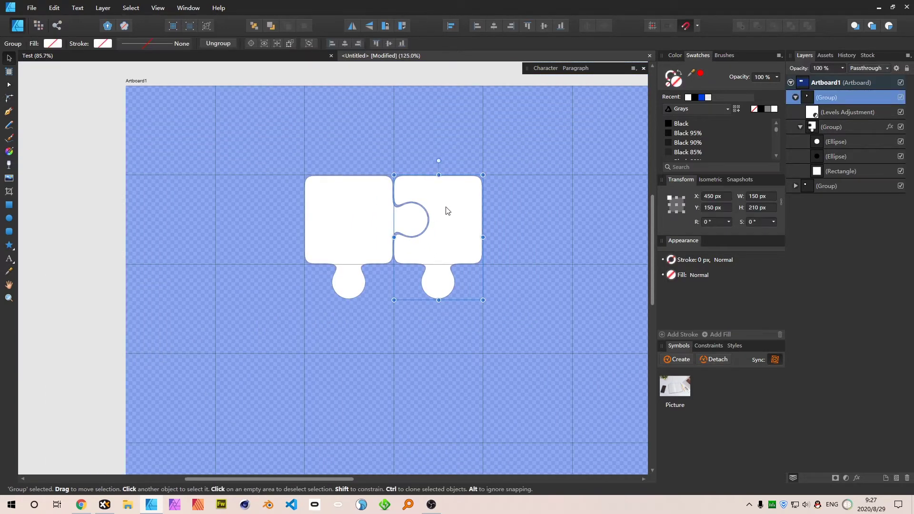
double_click(439, 291)
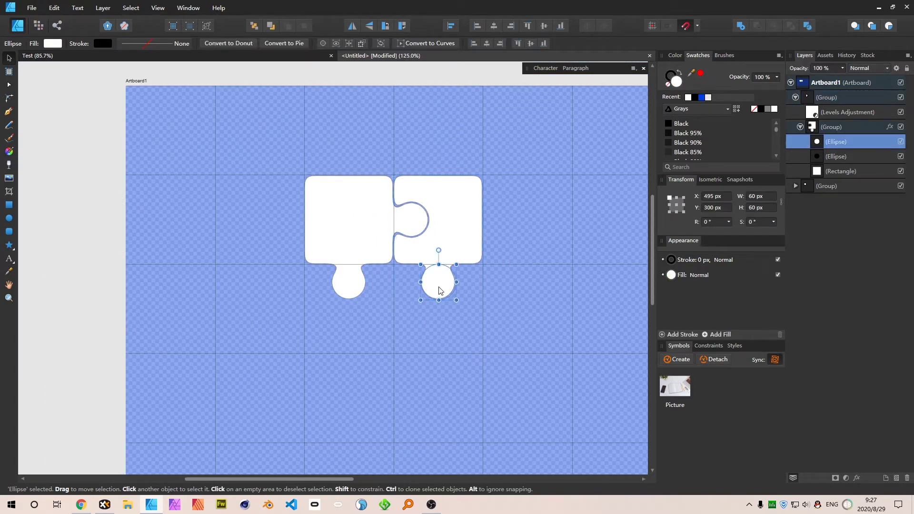
drag(439, 291, 439, 255)
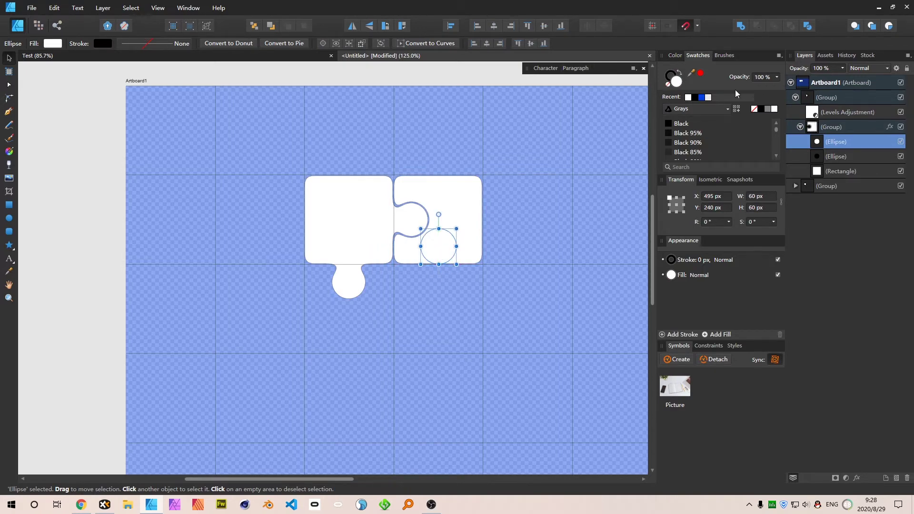
click(763, 110)
click(433, 236)
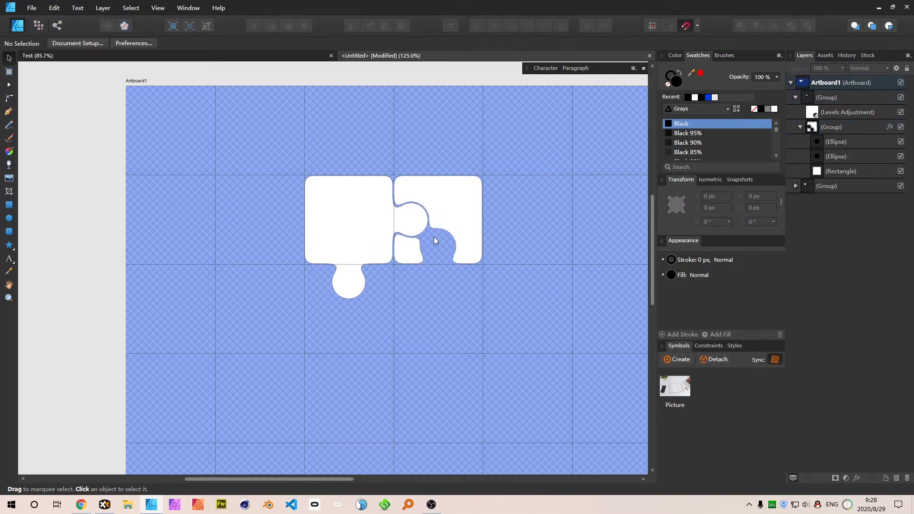
Step: Resize the four connector circles of both pieces to 50 × 50 px each, with the objects transformed separately
scroll(434, 236, up, 5)
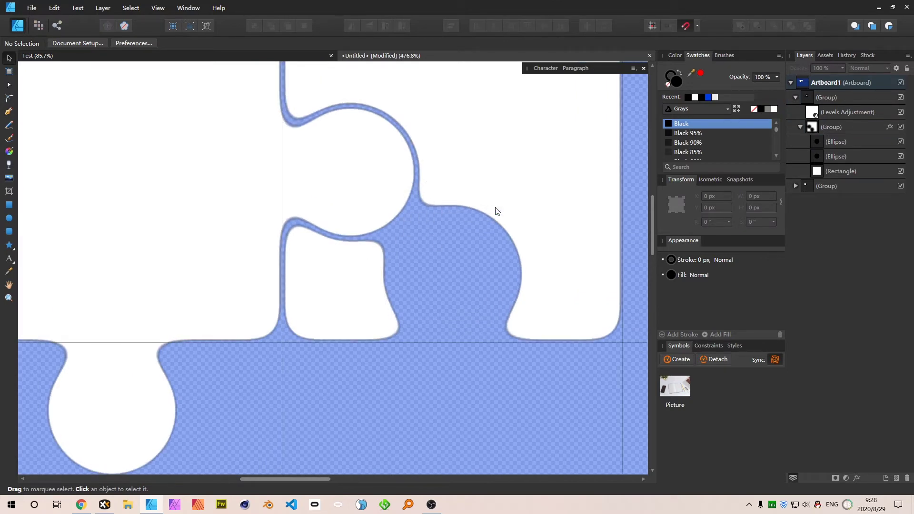
scroll(497, 209, down, 3)
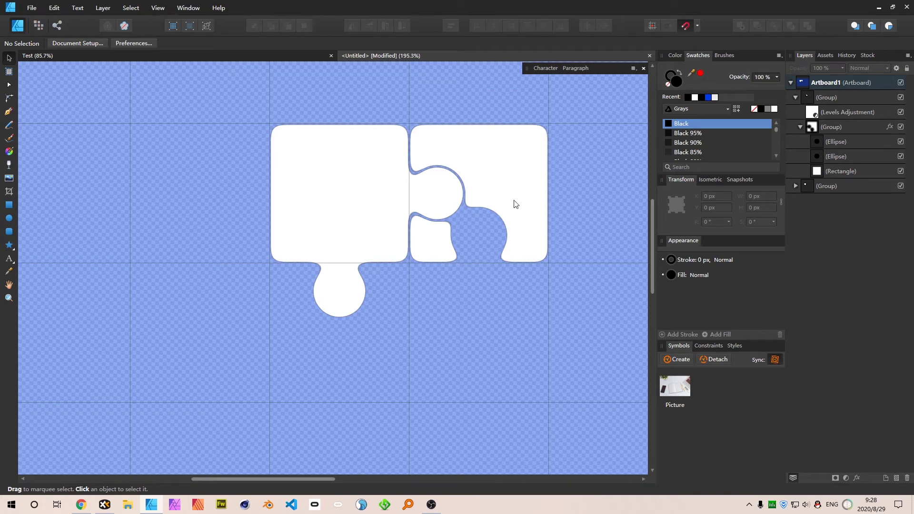
click(795, 185)
click(800, 215)
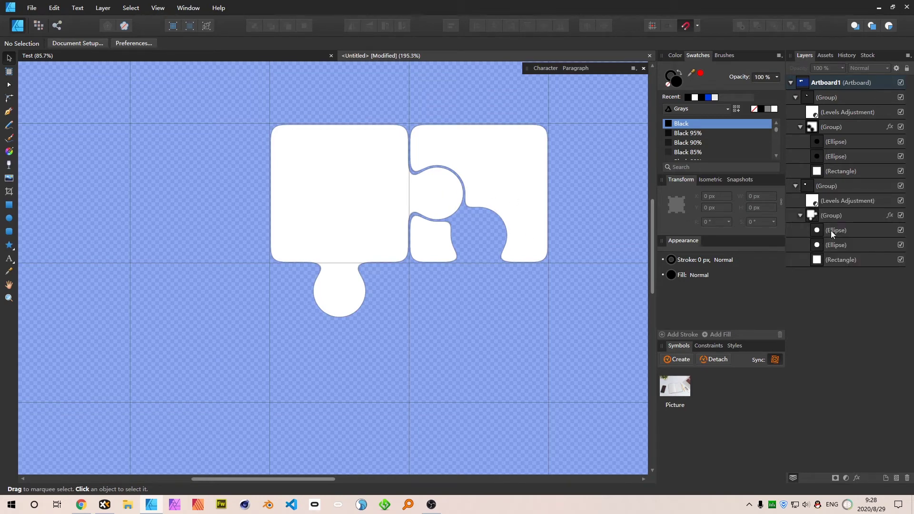
click(831, 231)
shift+click(834, 245)
ctrl+click(844, 153)
ctrl+click(843, 142)
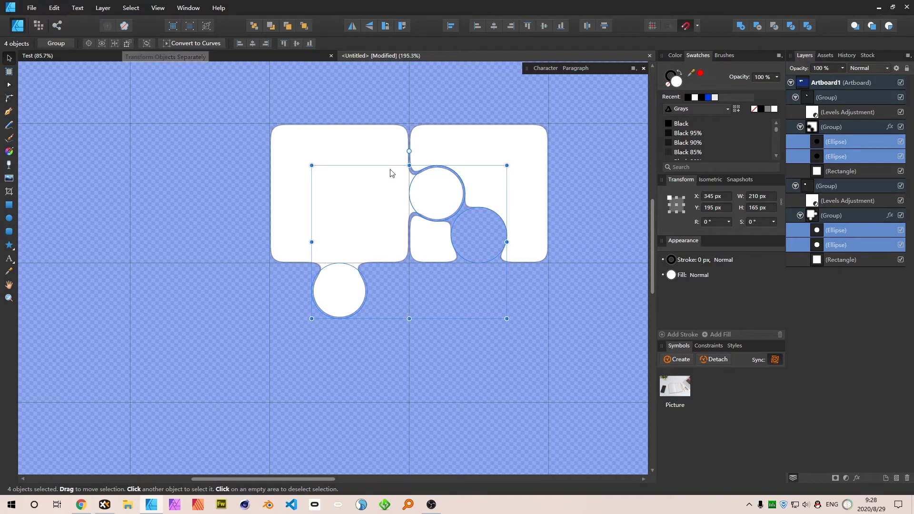
click(128, 44)
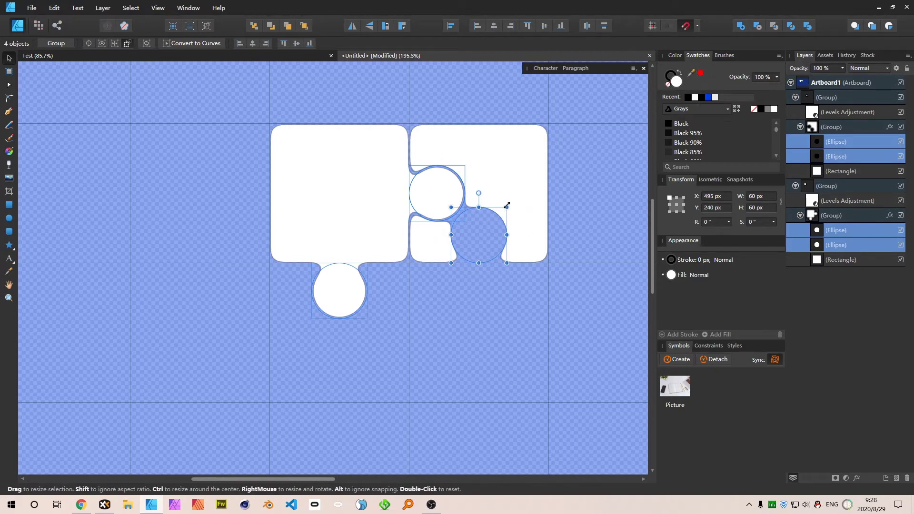
drag(507, 205, 505, 211)
key(ctrl+z)
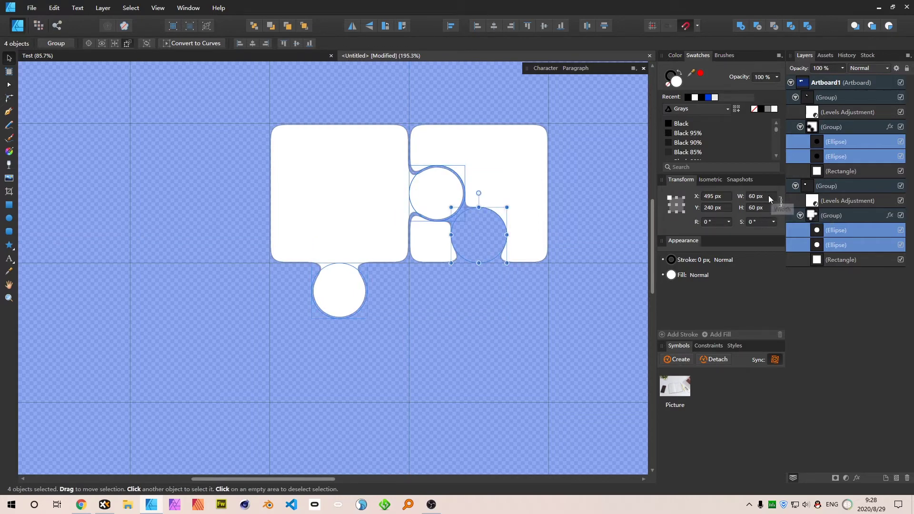
scroll(761, 199, down, 10)
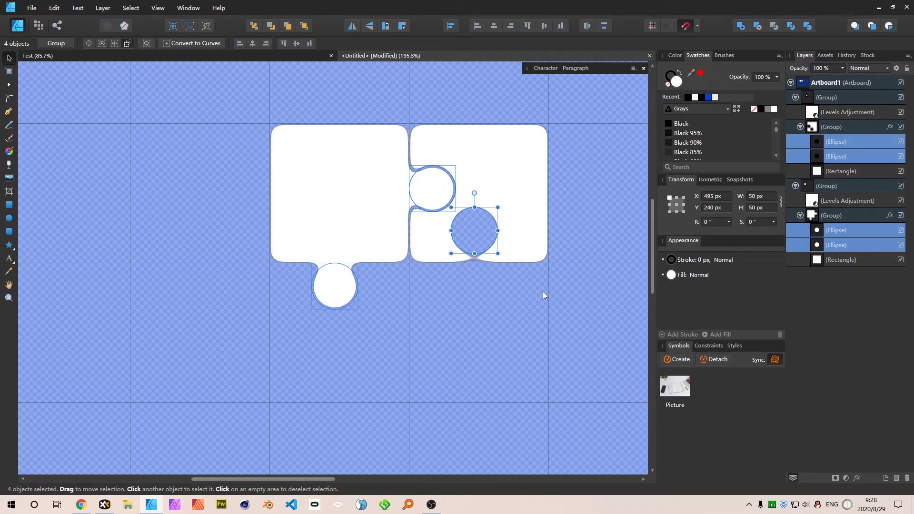
Step: Realign the second piece's black circles to the grid, the lower one at X 500, Y 250 px and the left one at X 450, Y 200 px
click(512, 289)
click(466, 230)
drag(473, 230, 481, 238)
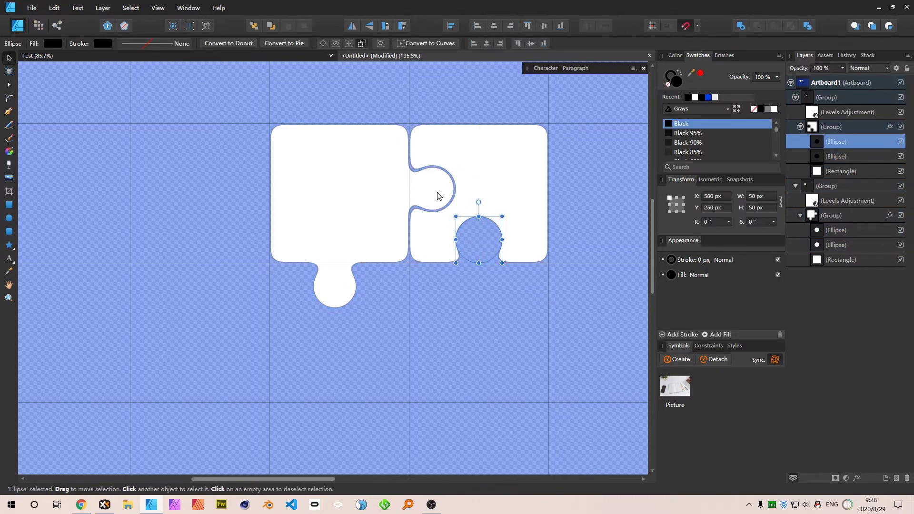
drag(436, 189, 435, 199)
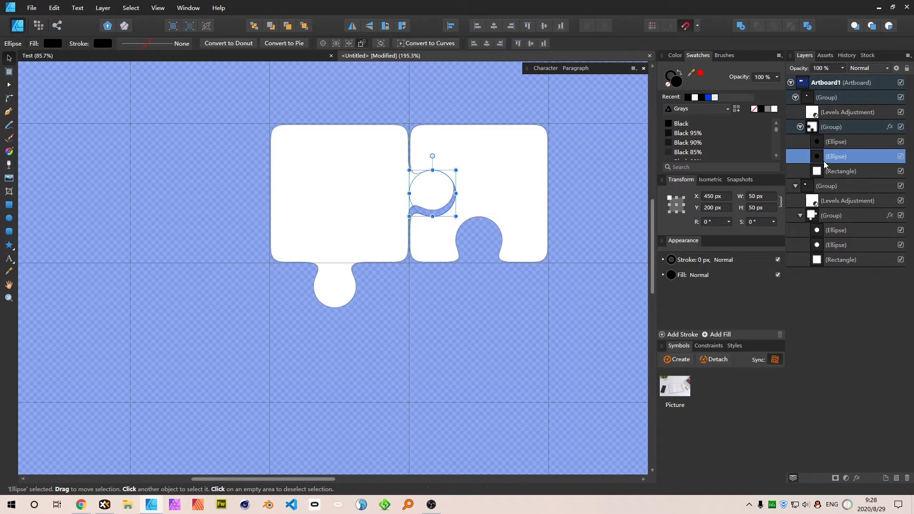
Step: Center the first piece's white circles on its edges, the lower one at X 350 px, Y 300 px and the right one level with the edge's middle
click(841, 143)
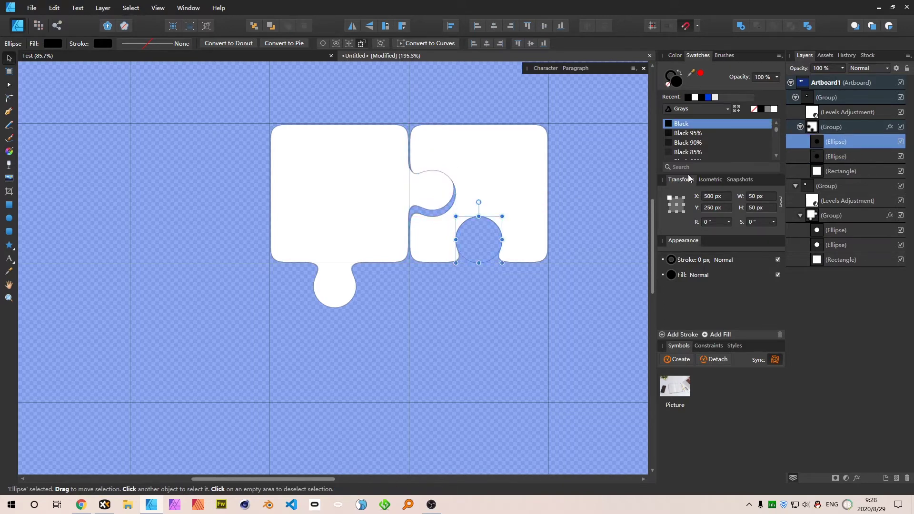
click(832, 229)
drag(339, 282, 348, 283)
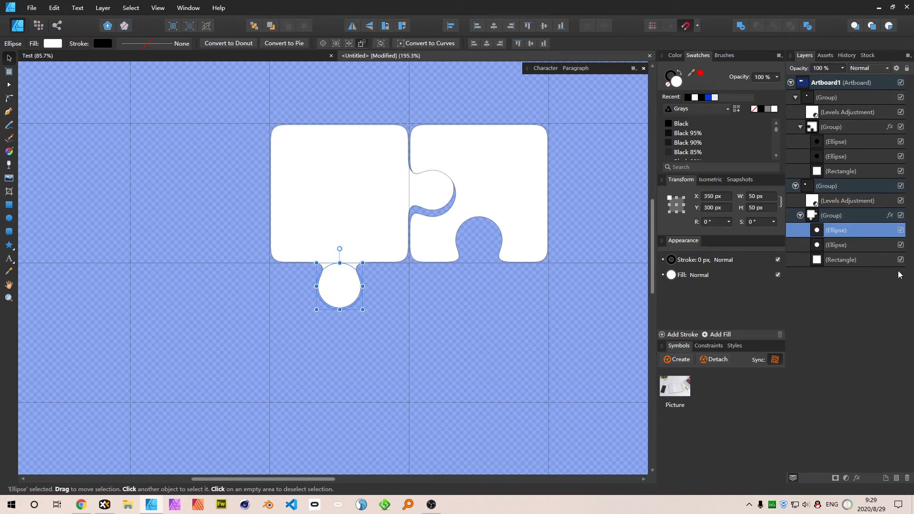
click(837, 246)
drag(431, 194, 431, 199)
click(582, 164)
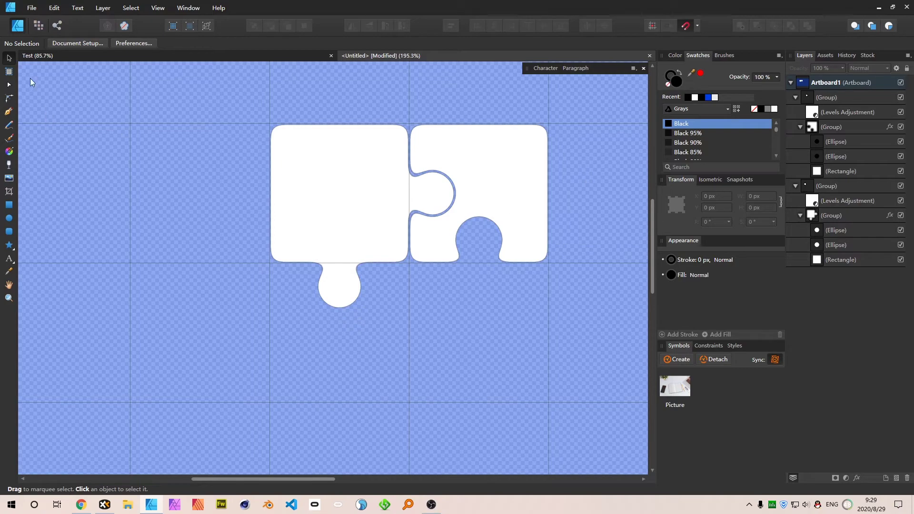
Step: Duplicate the second piece's left black circle inside its right edge at X 550 px, Y 200 px
scroll(546, 155, down, 5)
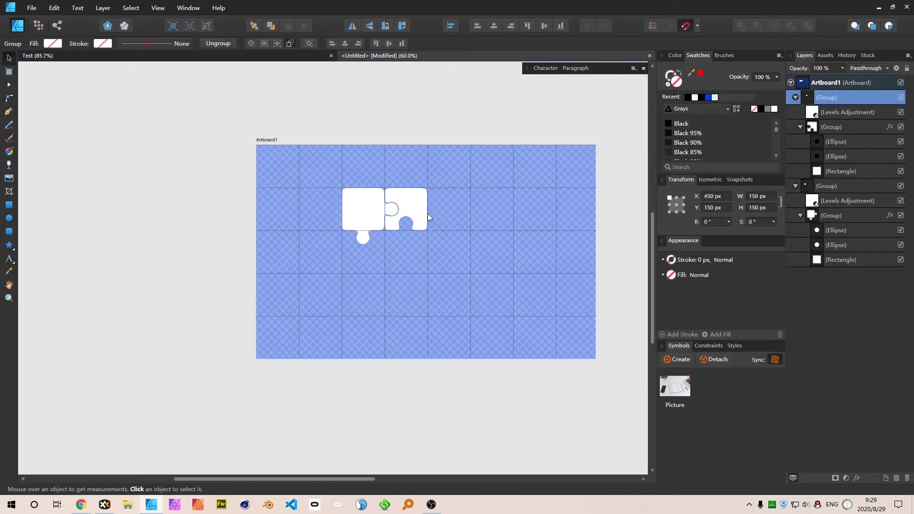
scroll(427, 213, up, 4)
click(379, 169)
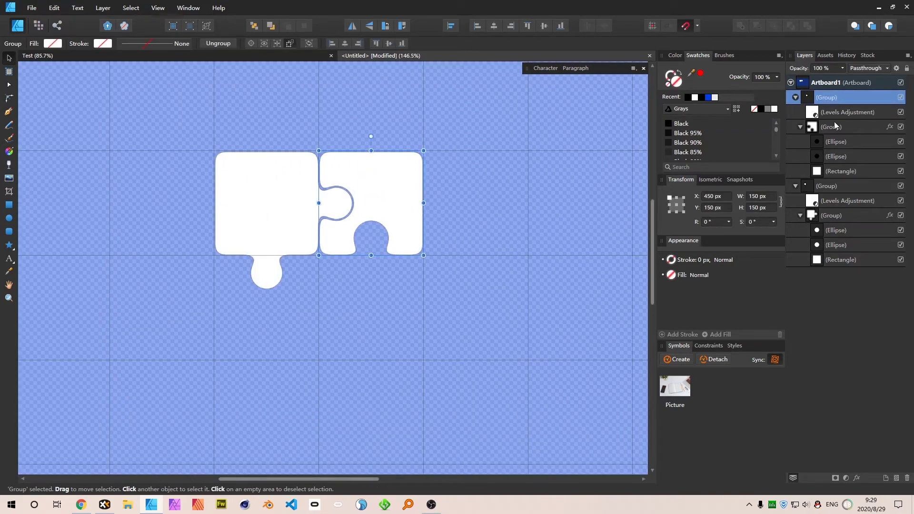
click(796, 97)
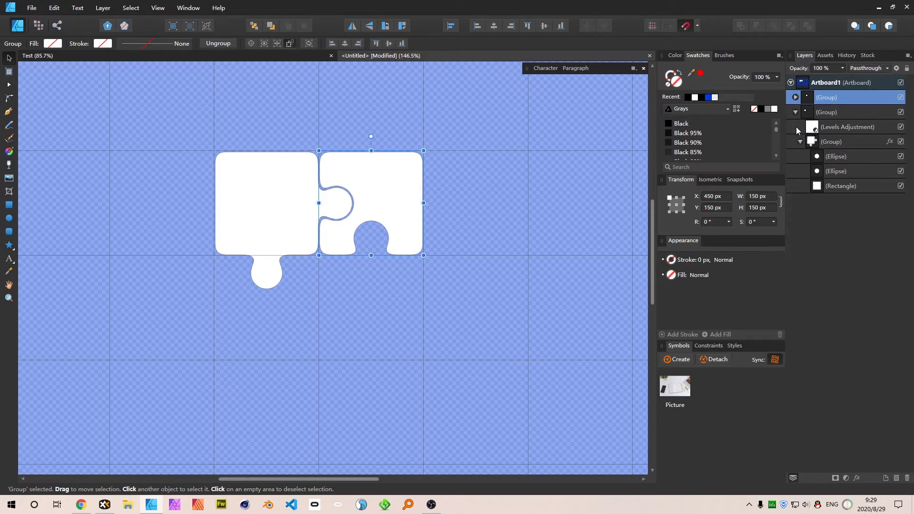
click(796, 112)
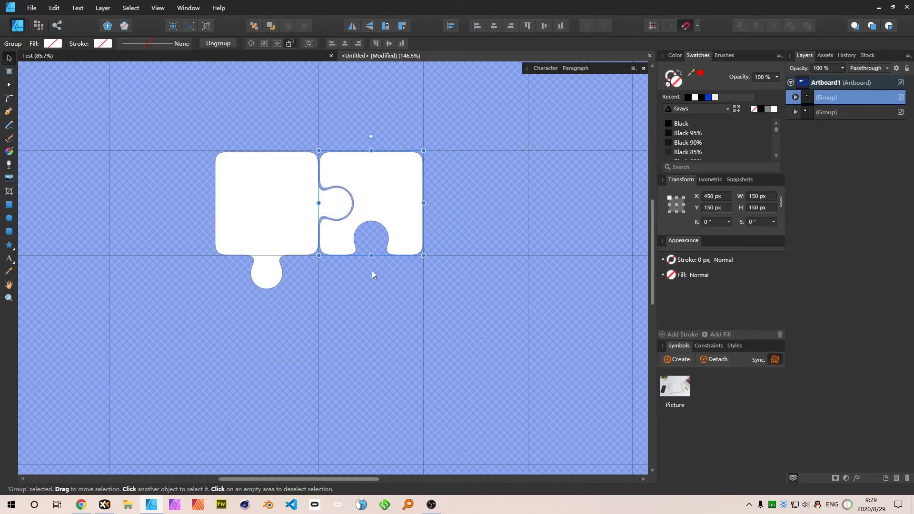
drag(455, 183, 417, 186)
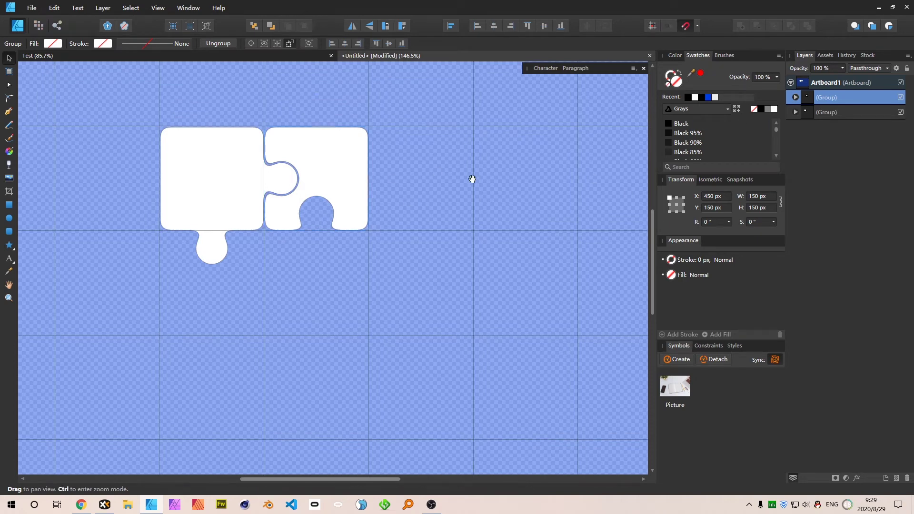
drag(471, 179, 643, 212)
drag(460, 212, 528, 214)
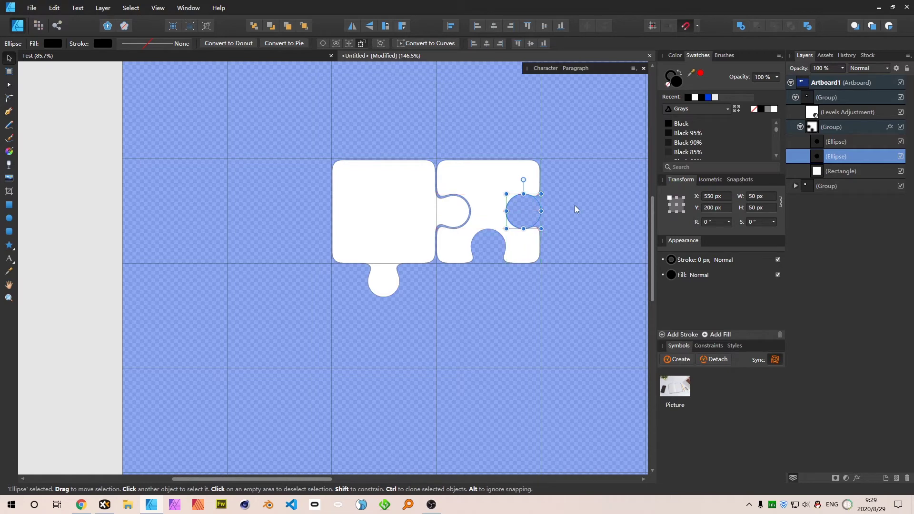
click(575, 205)
drag(587, 219, 508, 228)
Step: Duplicate the second piece into the next grid cell and make the copy's left circle a white tab at X 550 px, Y 200 px
click(421, 198)
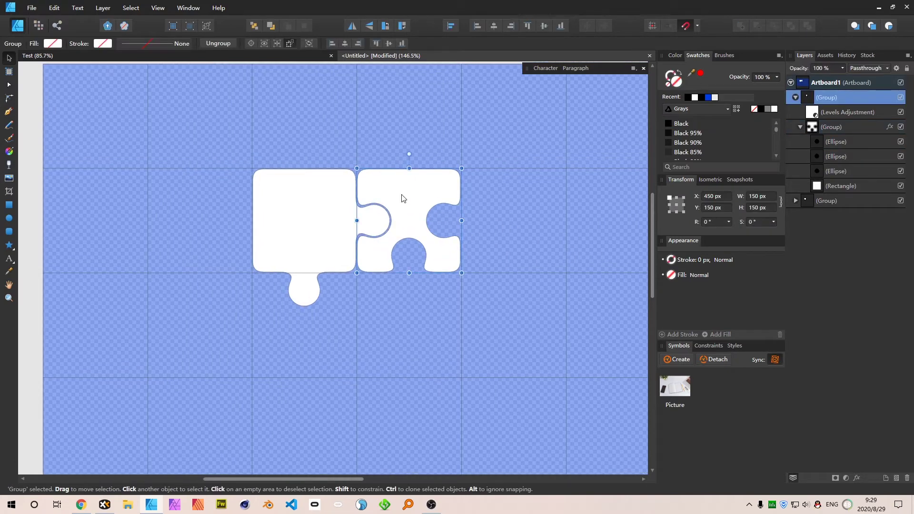
drag(402, 198, 446, 224)
ctrl+click(480, 222)
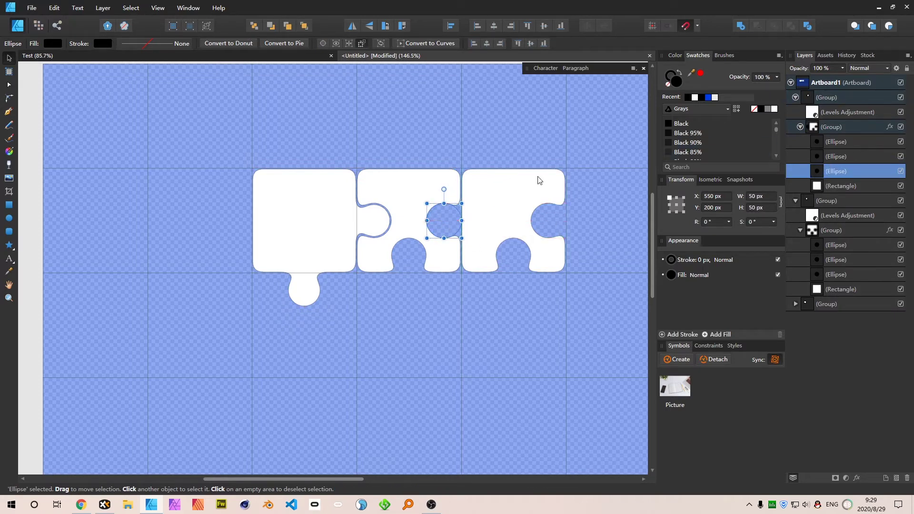
click(775, 109)
click(624, 179)
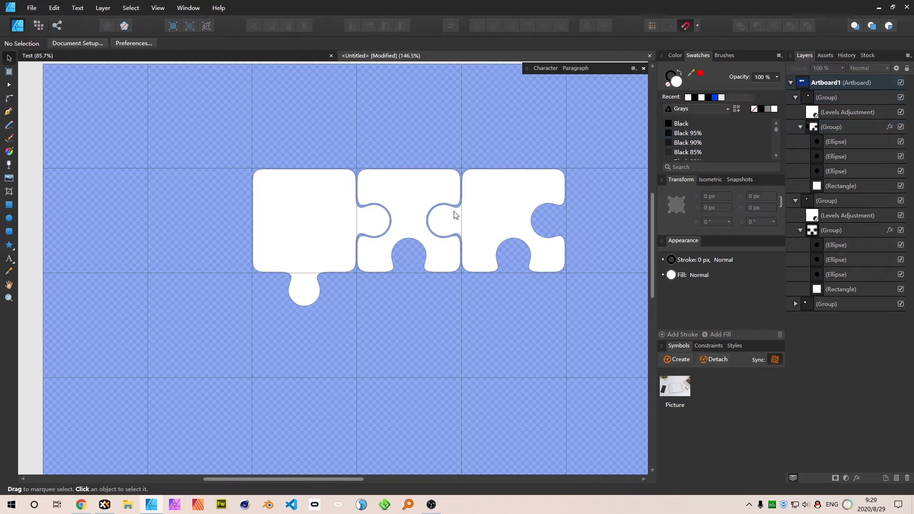
Step: Remove the second and third puzzle pieces, keeping only the first piece with its two white tabs
scroll(487, 268, down, 4)
key(ctrl+a)
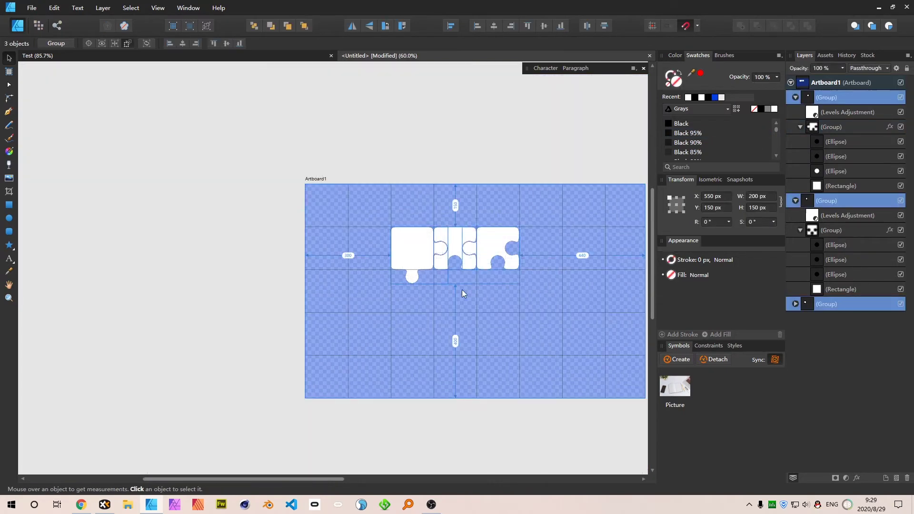
key(ctrl+apostrophe)
drag(492, 311, 495, 256)
key(ctrl+z)
key(ctrl+z)
key(ctrl+z)
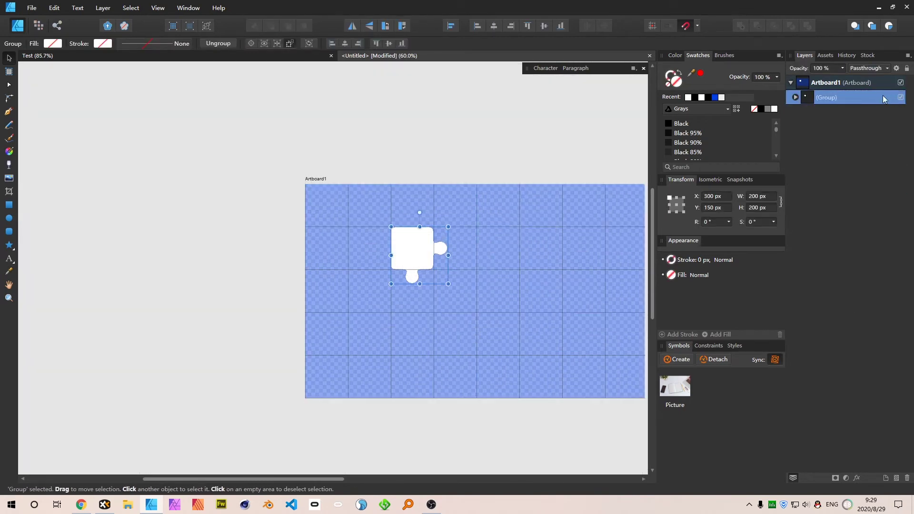
Step: Examine the blend ranges of the remaining piece's outer group
click(795, 98)
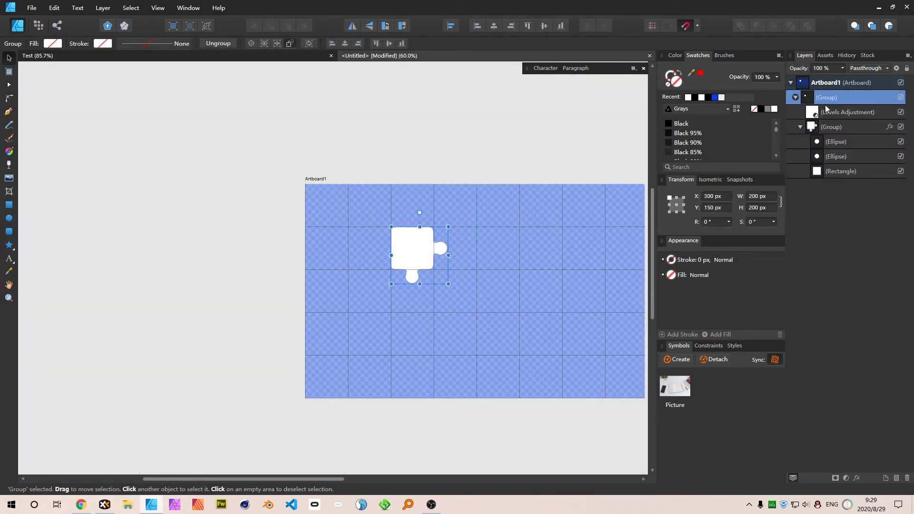
click(898, 68)
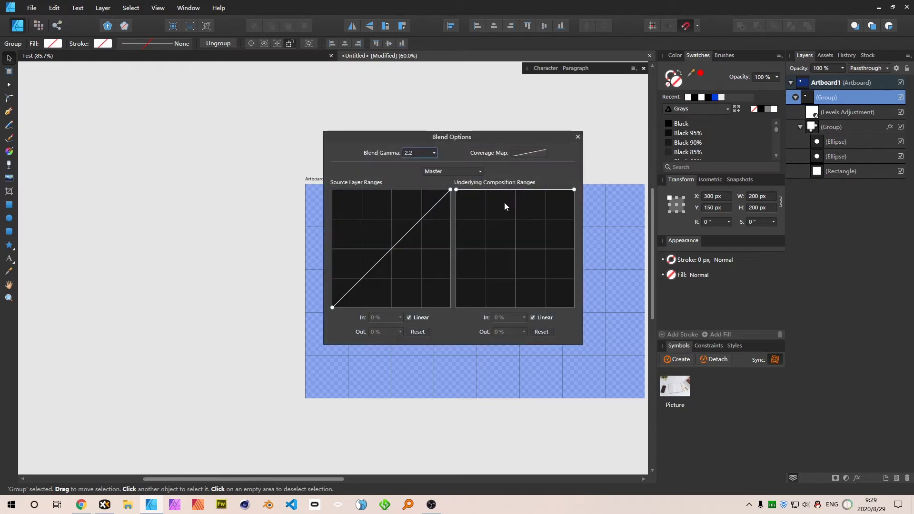
click(578, 137)
click(795, 98)
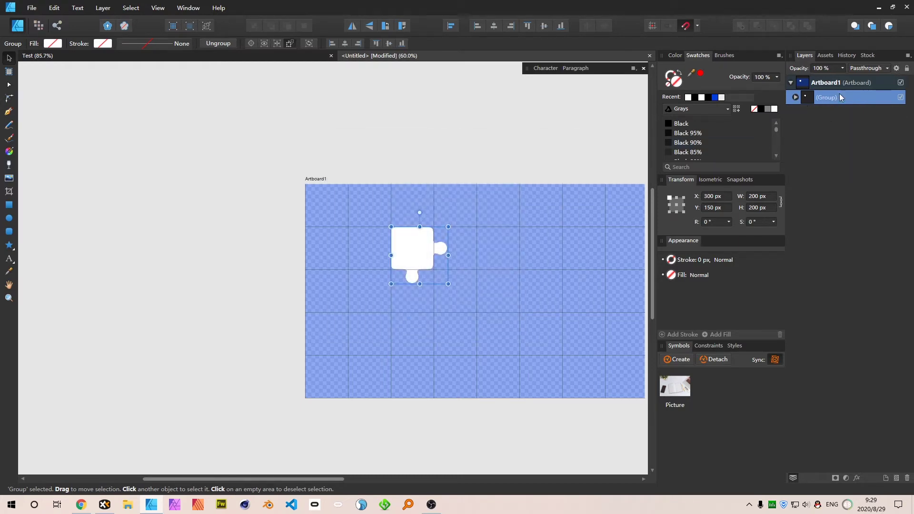
click(897, 69)
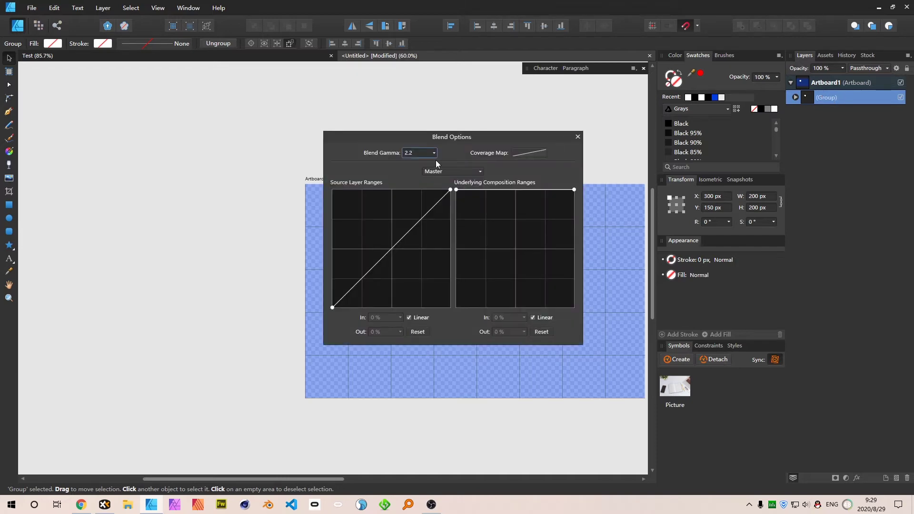
click(579, 138)
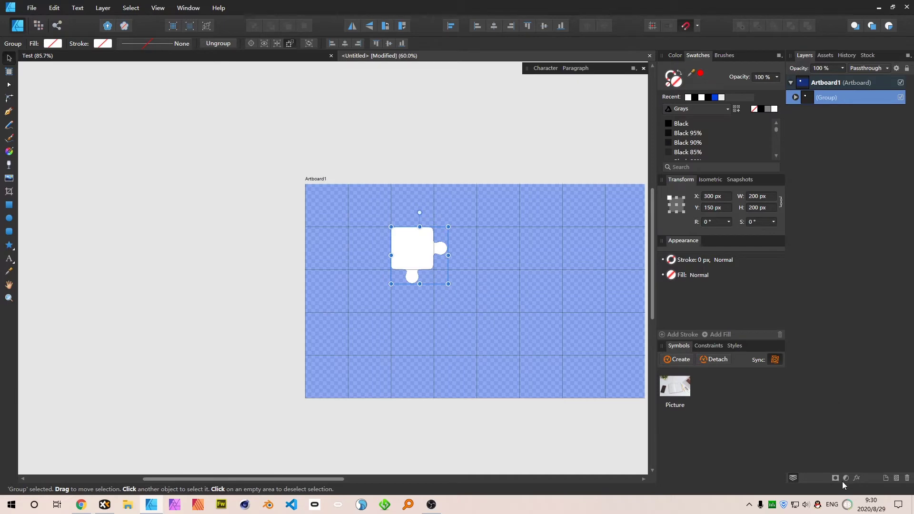
Step: Try a black Color Overlay layer effect on the piece's outer group, turn it off again and expand the group
click(857, 478)
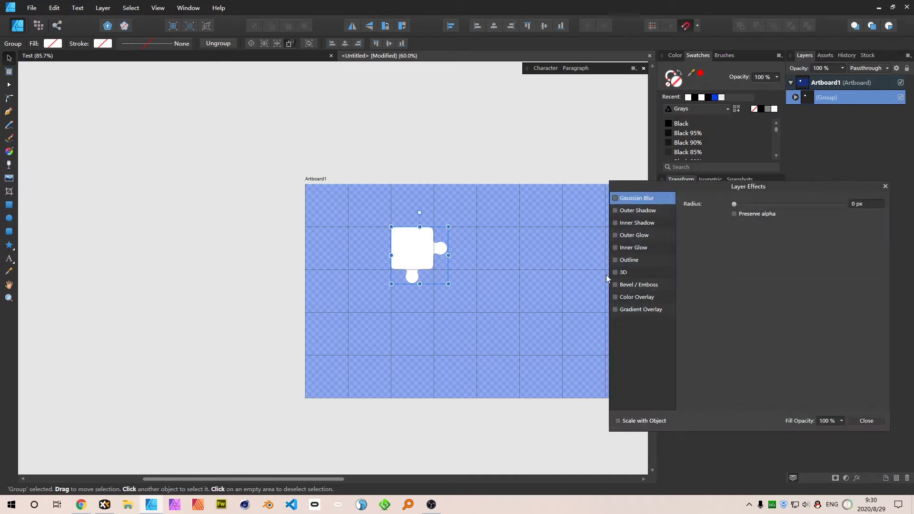
click(643, 298)
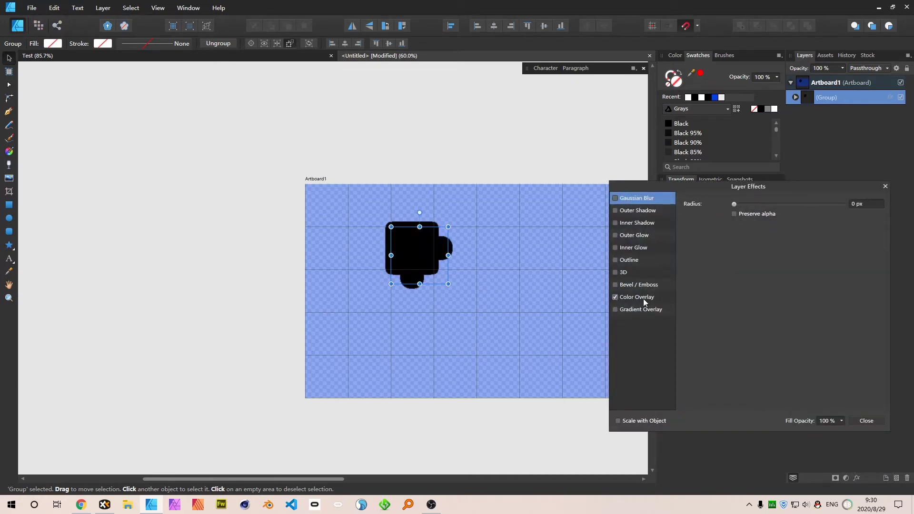
click(644, 299)
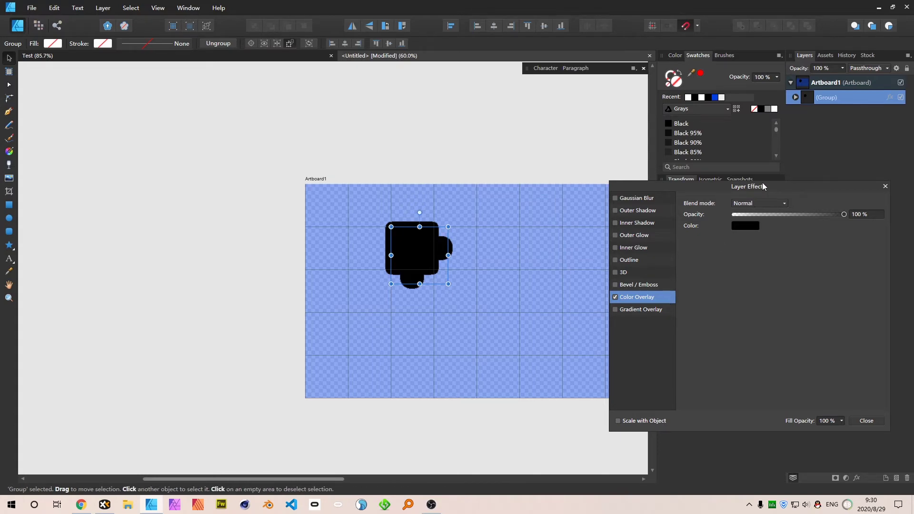
drag(763, 186, 689, 164)
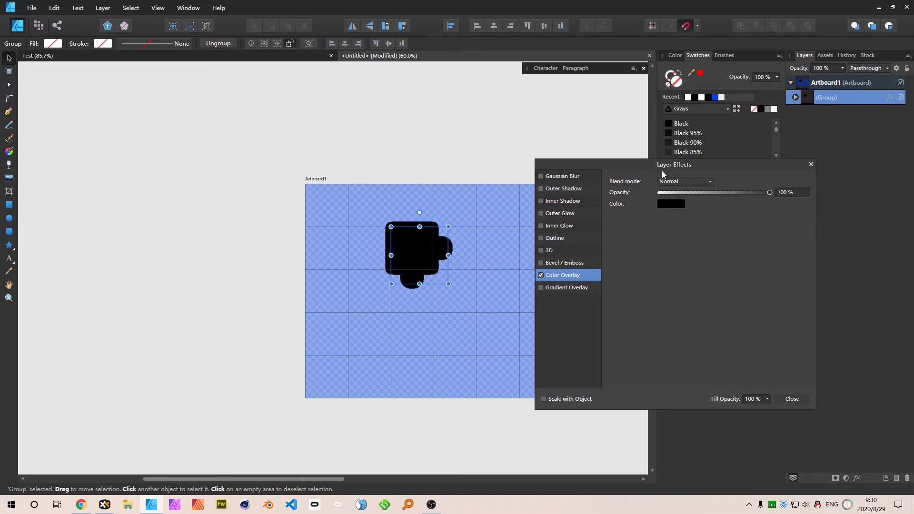
drag(673, 174, 692, 189)
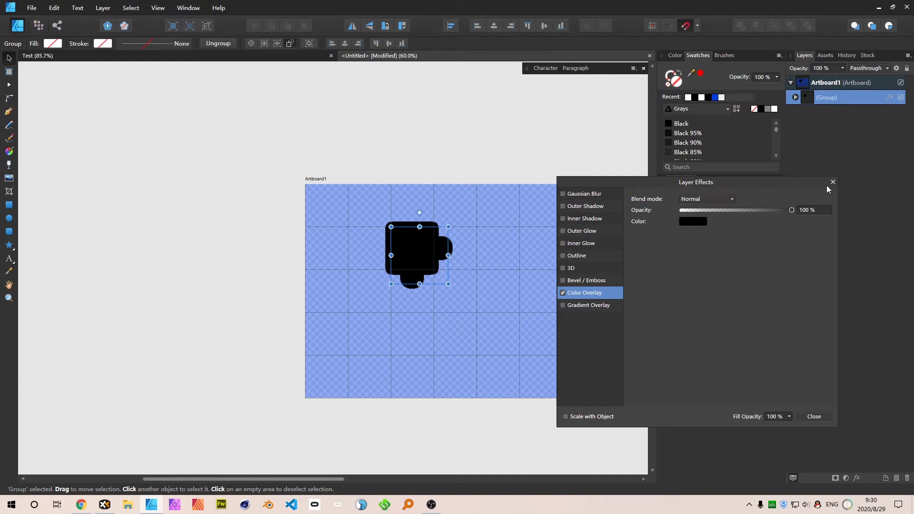
click(563, 293)
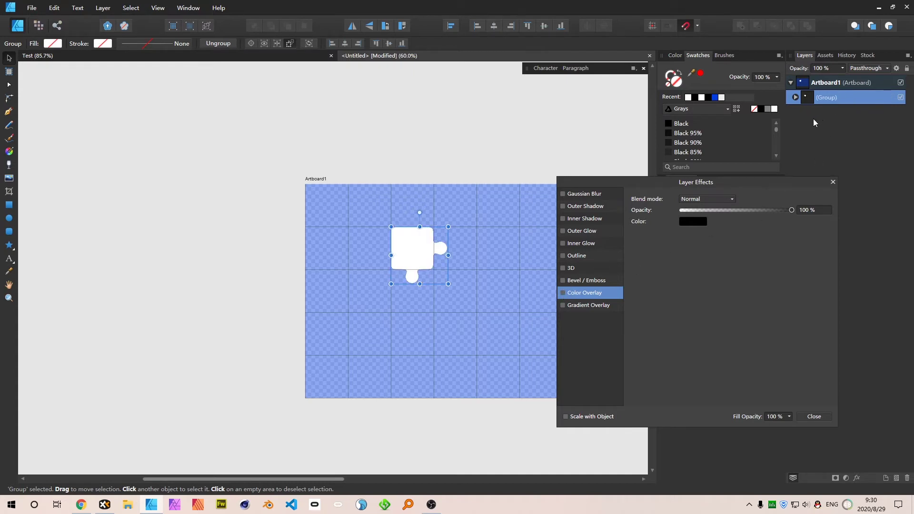
click(795, 97)
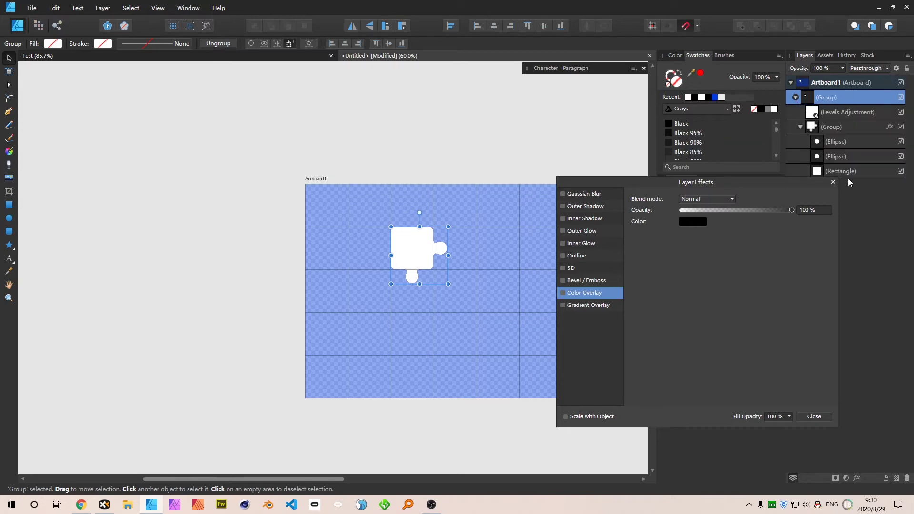
Step: Close the layer effects and nest the puzzle piece's group inside a new outer group
drag(484, 213, 340, 296)
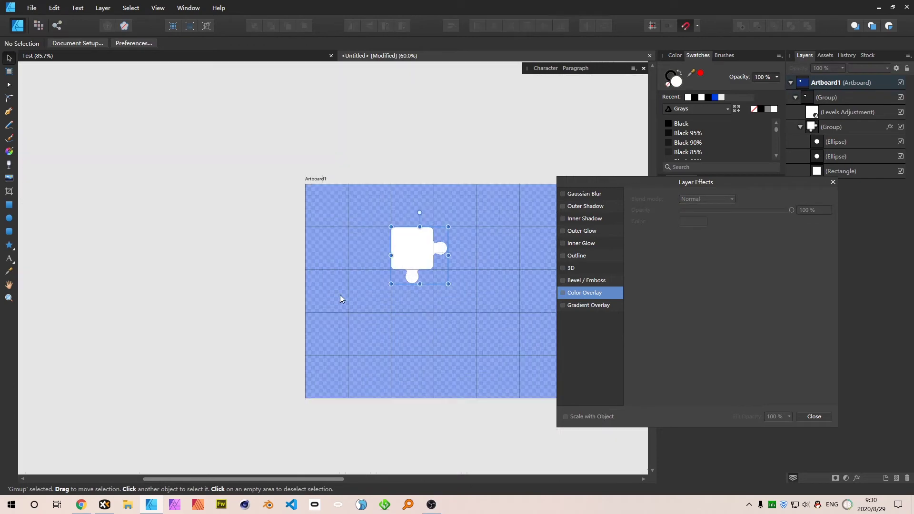
scroll(434, 245, up, 5)
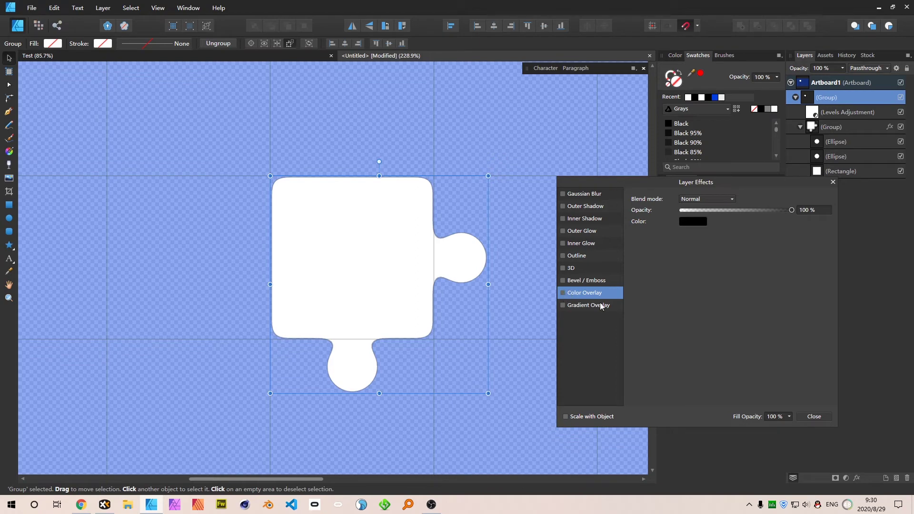
click(833, 182)
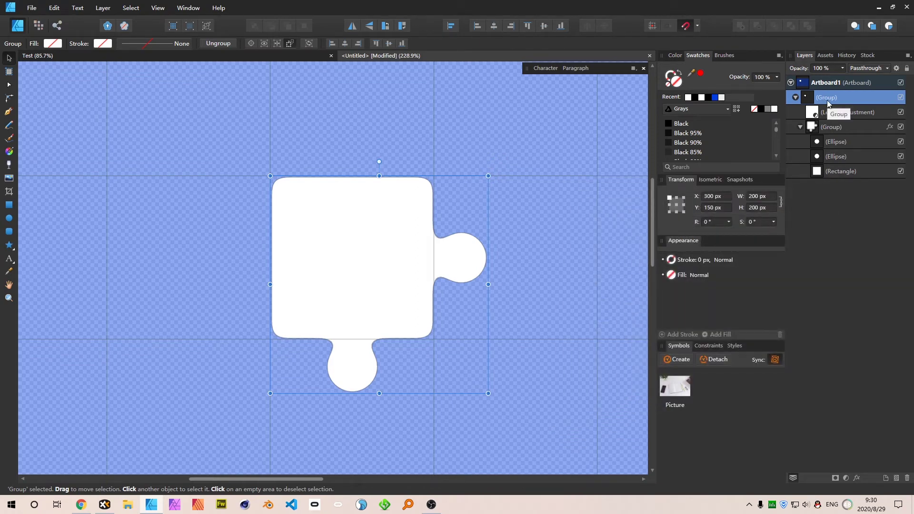
key(ctrl+g)
click(801, 114)
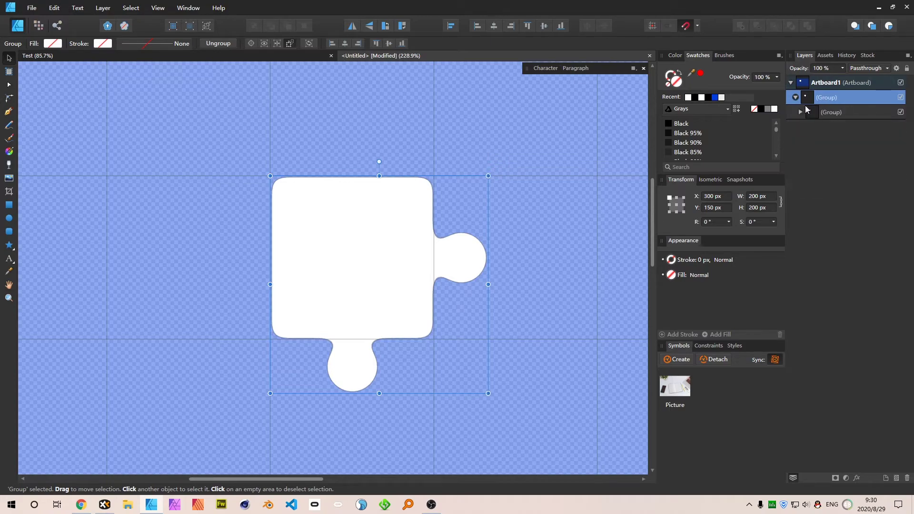
click(796, 98)
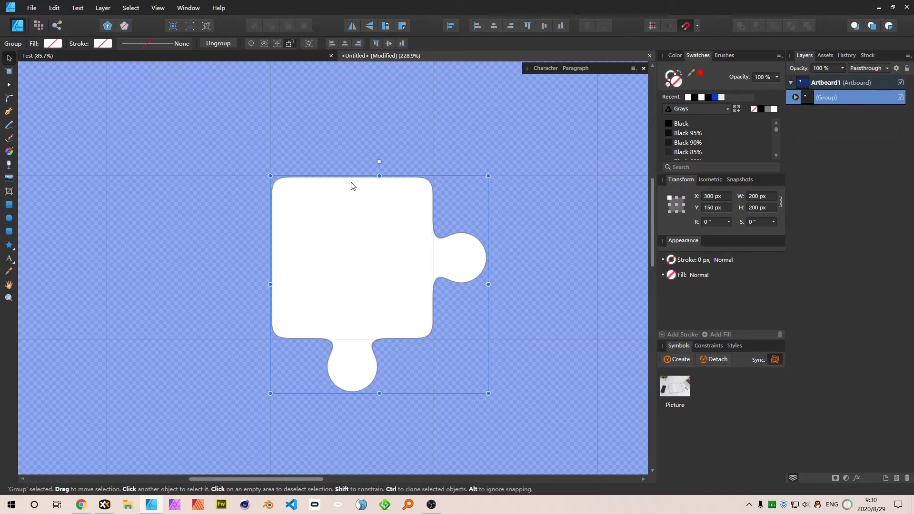
Step: Try a black Color Overlay layer effect on the new outer group and turn it off again
click(242, 432)
click(397, 203)
click(796, 97)
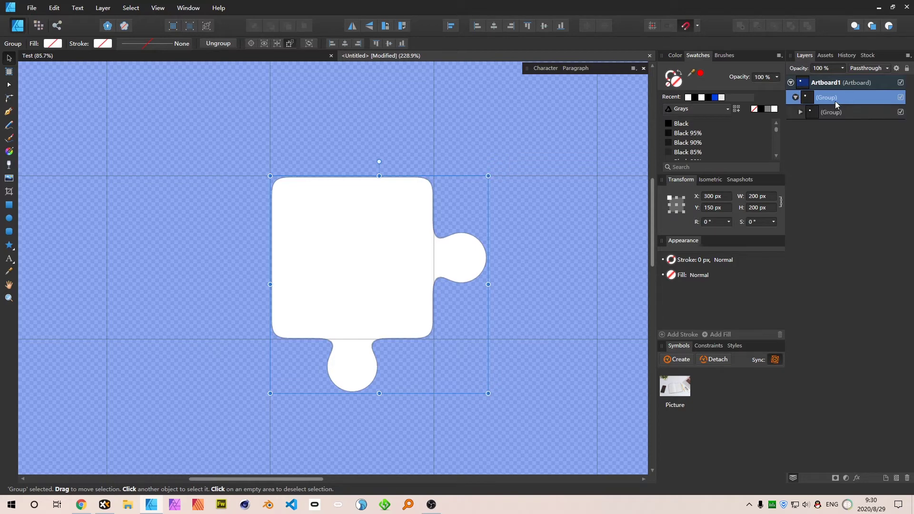
click(796, 97)
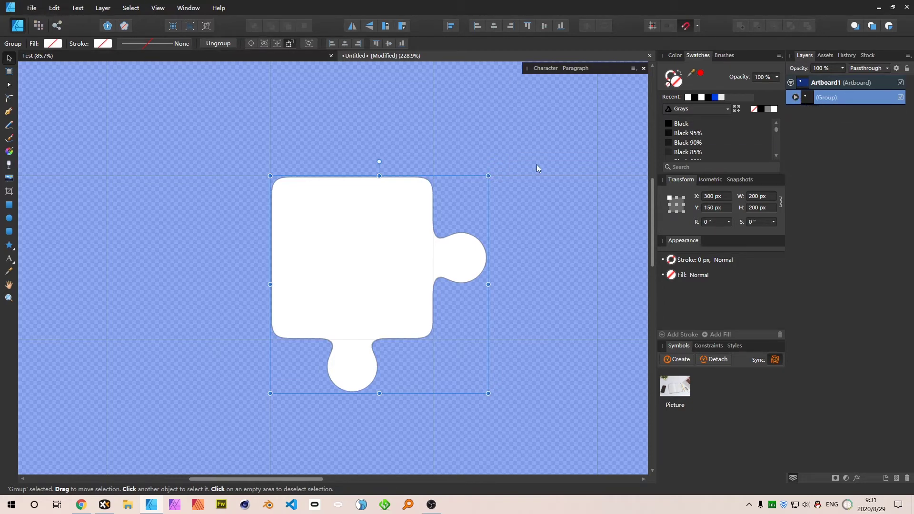
drag(525, 148, 222, 422)
click(856, 479)
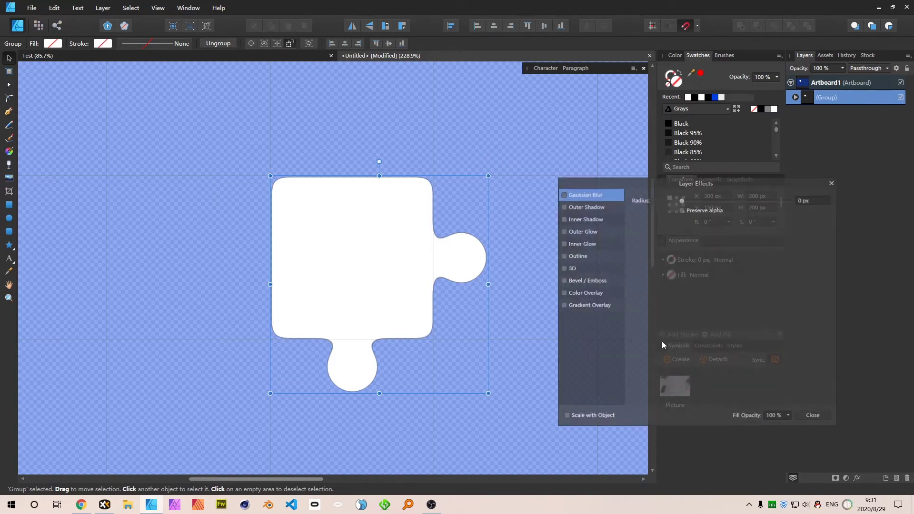
click(563, 293)
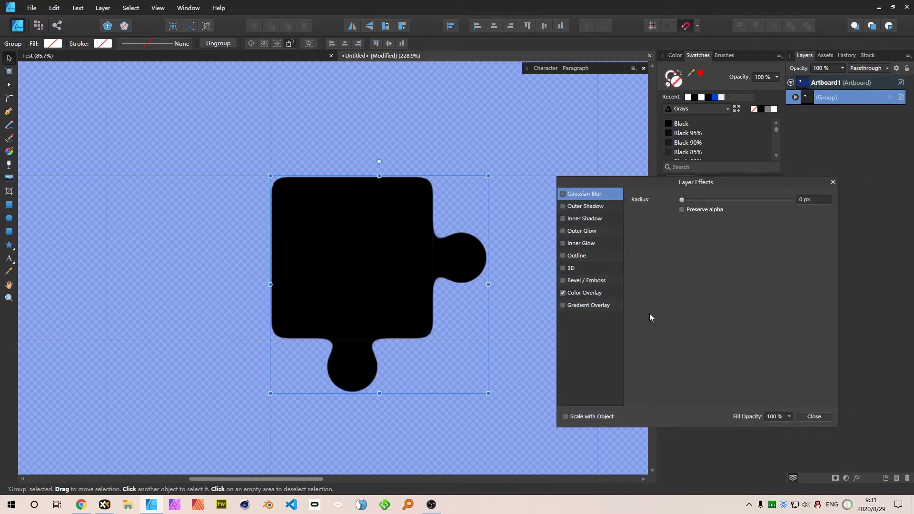
click(563, 293)
click(815, 416)
click(567, 162)
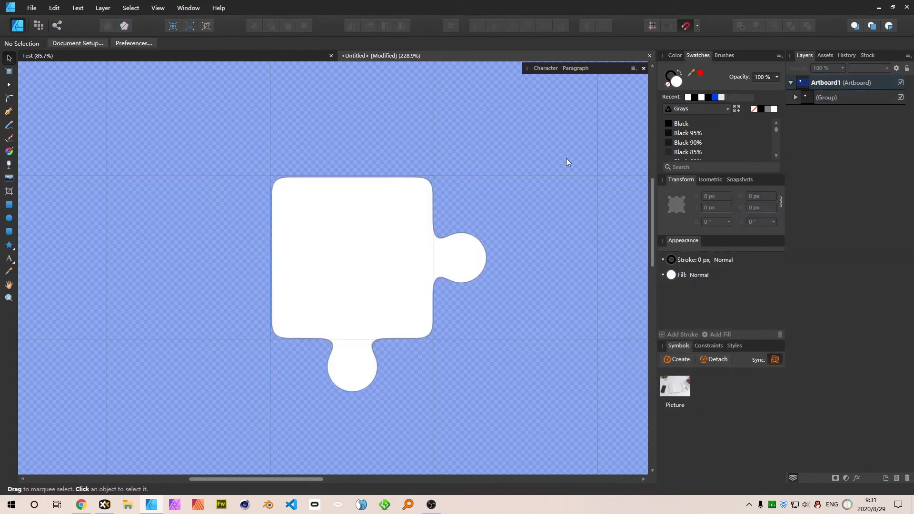
Step: Save the document as untitled.afdesign in the 4.Puzzle folder
drag(567, 159, 204, 424)
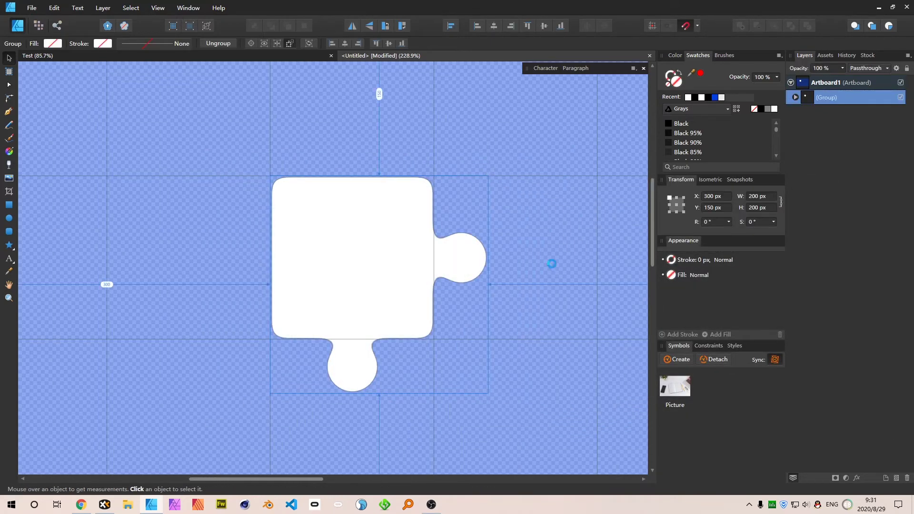
key(ctrl+s)
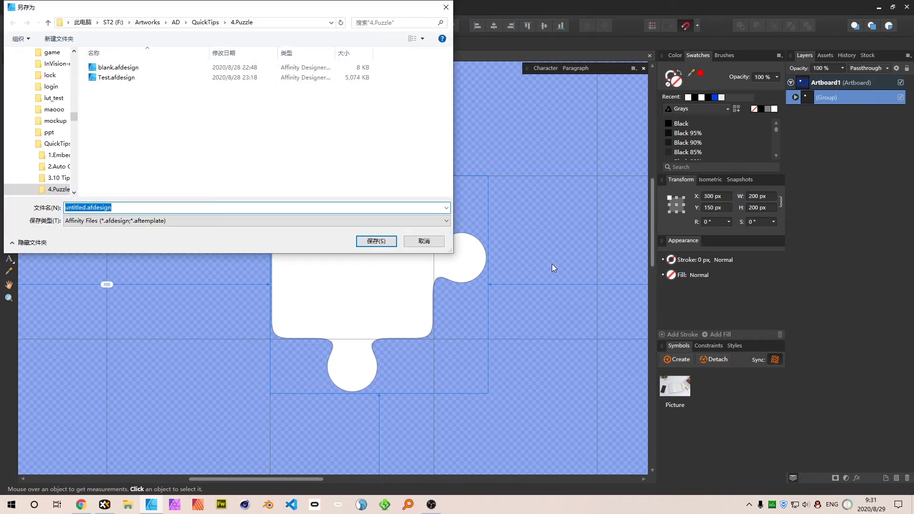
click(423, 241)
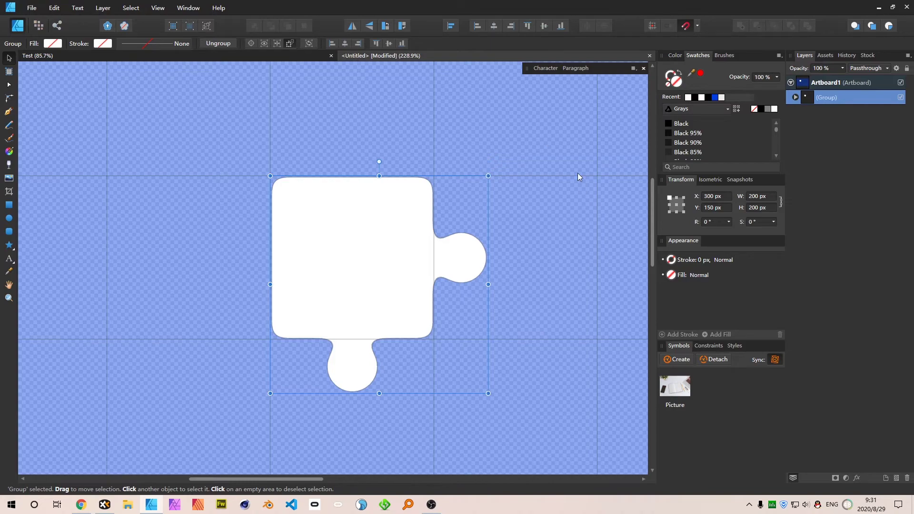
click(226, 396)
click(399, 345)
key(ctrl+s)
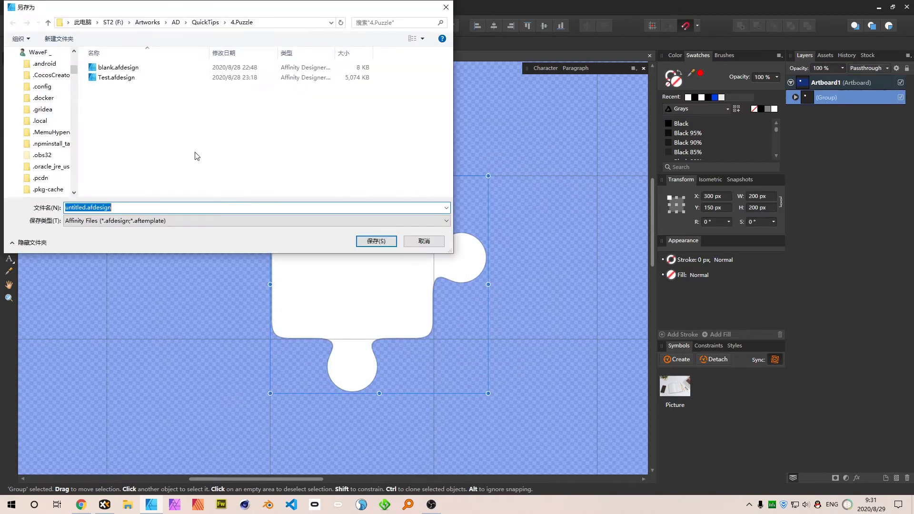
key(Return)
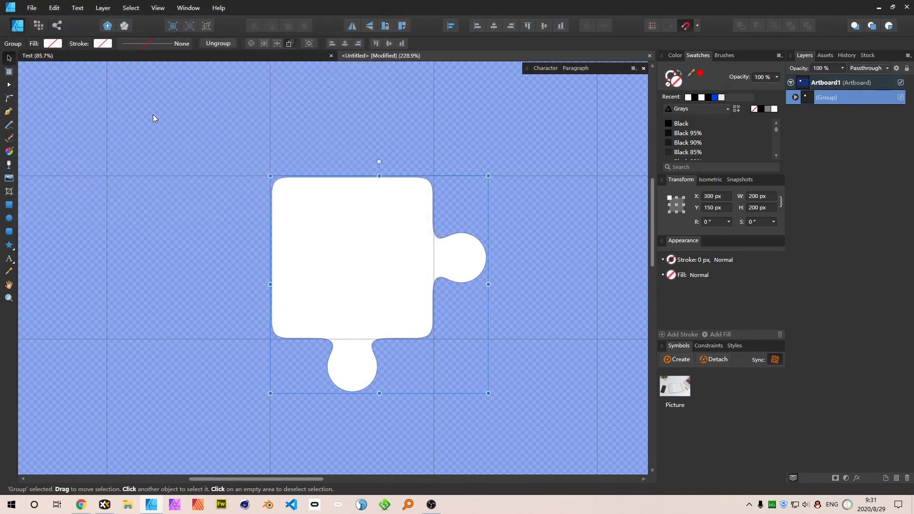
drag(574, 157, 224, 419)
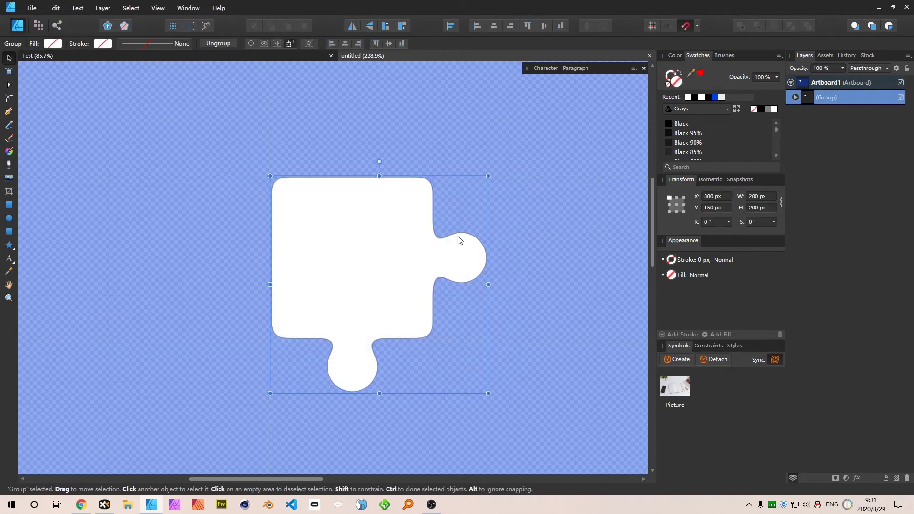
Step: Rename the puzzle piece's outer group as Piece
double_click(827, 98)
text(P)
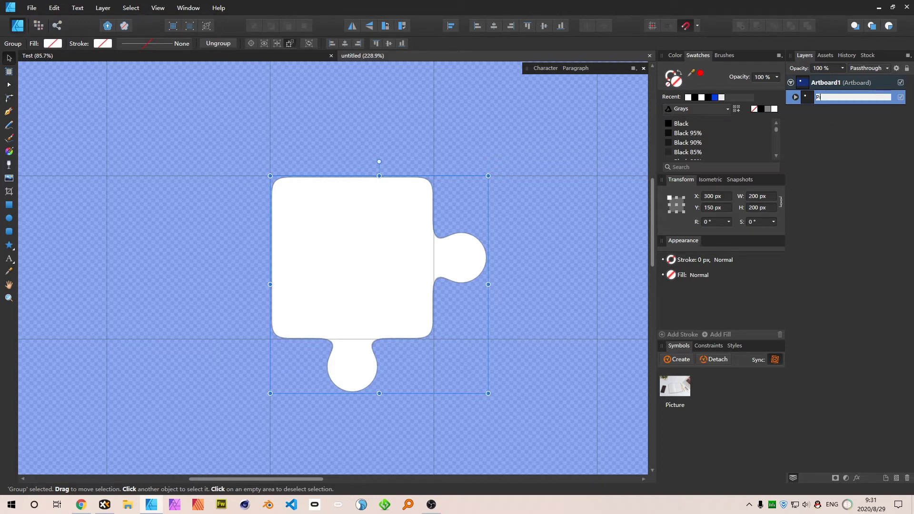
text(iece)
key(Return)
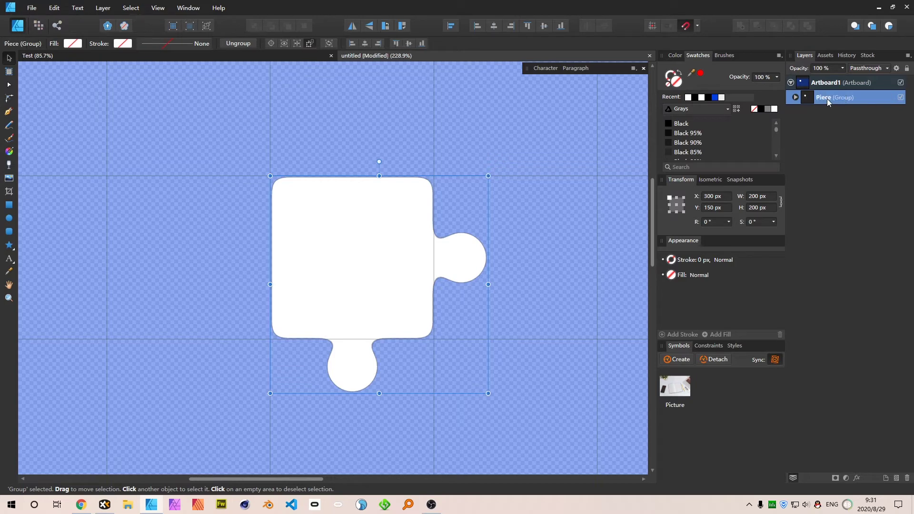
Step: Duplicate the piece to X 450 px, Y 150 px and turn the copy's right tab into a black circle at X 450 px, Y 200 px
drag(356, 237, 520, 232)
drag(569, 133, 475, 123)
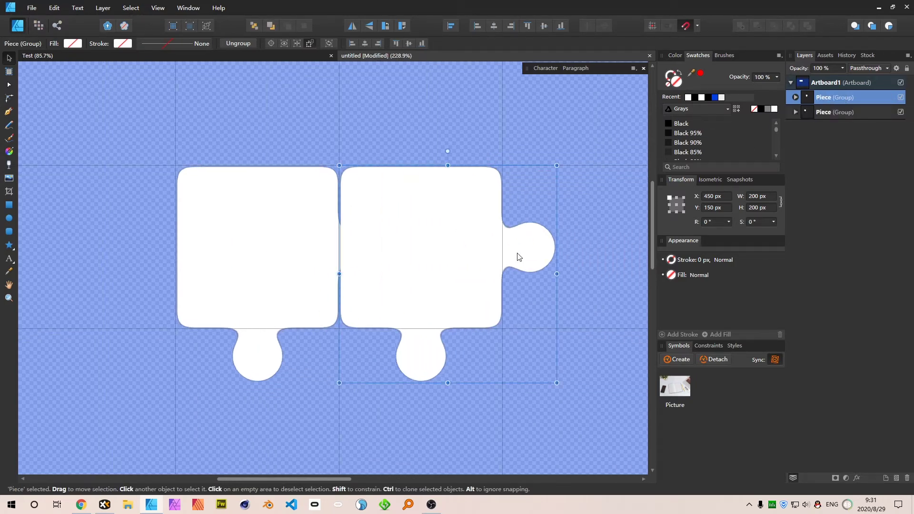
double_click(530, 263)
drag(529, 263, 378, 262)
click(761, 111)
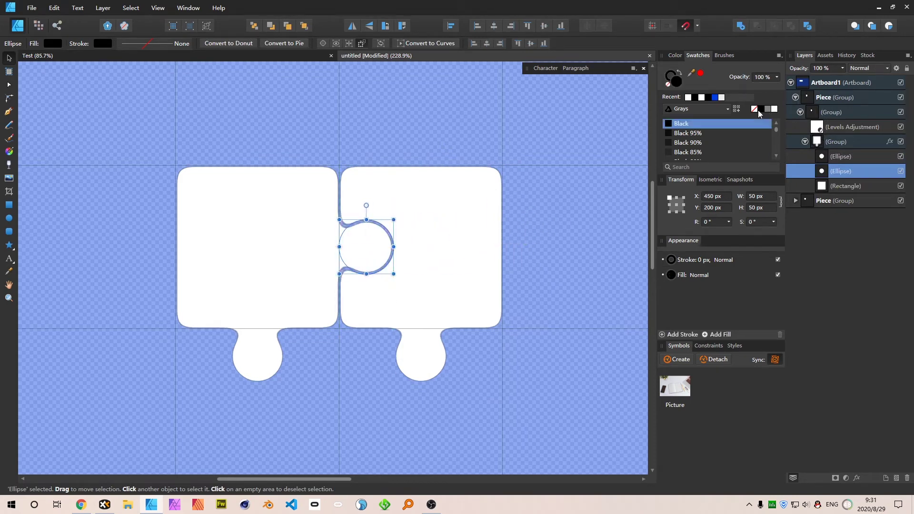
Step: Copy the second piece's black circle to its right edge and move its bottom circle to X 500 px, Y 250 px with black fill
drag(388, 253, 497, 251)
click(413, 375)
drag(412, 375, 424, 320)
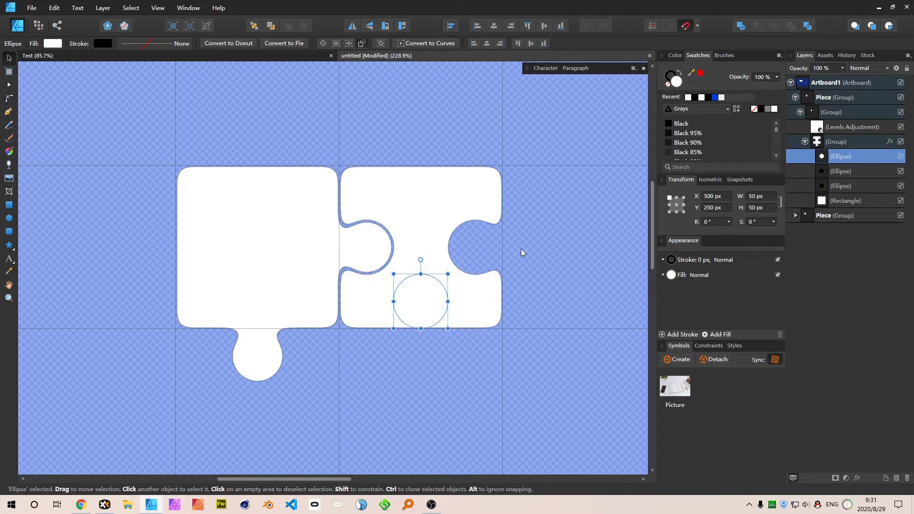
click(762, 109)
click(610, 184)
Step: Duplicate the second piece to X 600 px, Y 150 px and make the copy's left circle a white tab at X 550 px, Y 200 px
drag(531, 204, 403, 199)
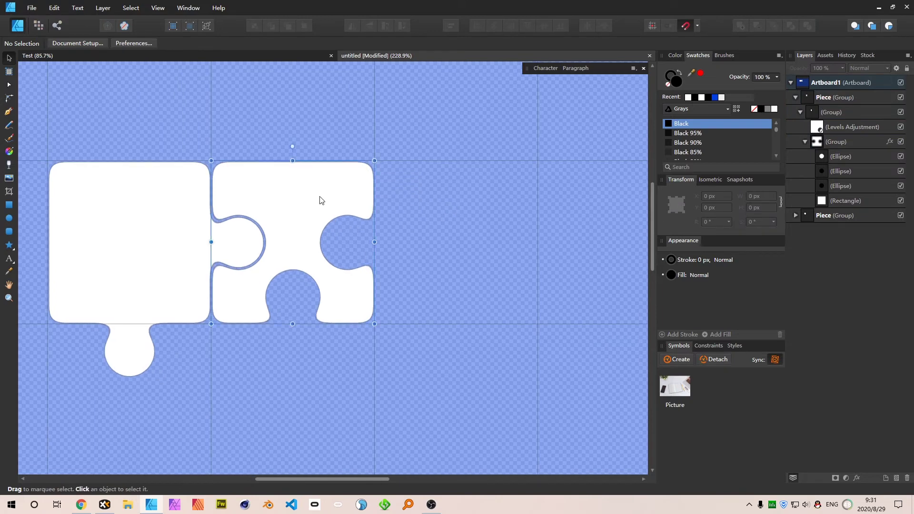
drag(298, 202, 453, 205)
click(796, 112)
ctrl+click(421, 233)
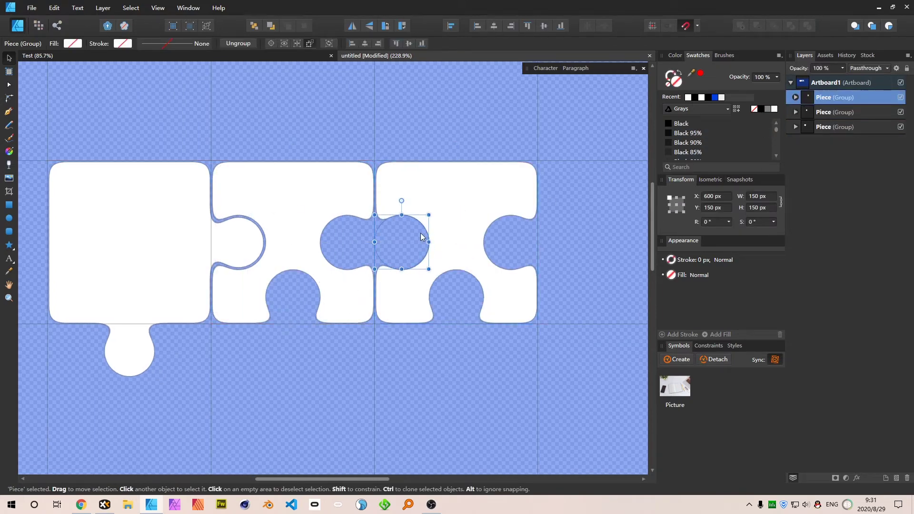
click(770, 110)
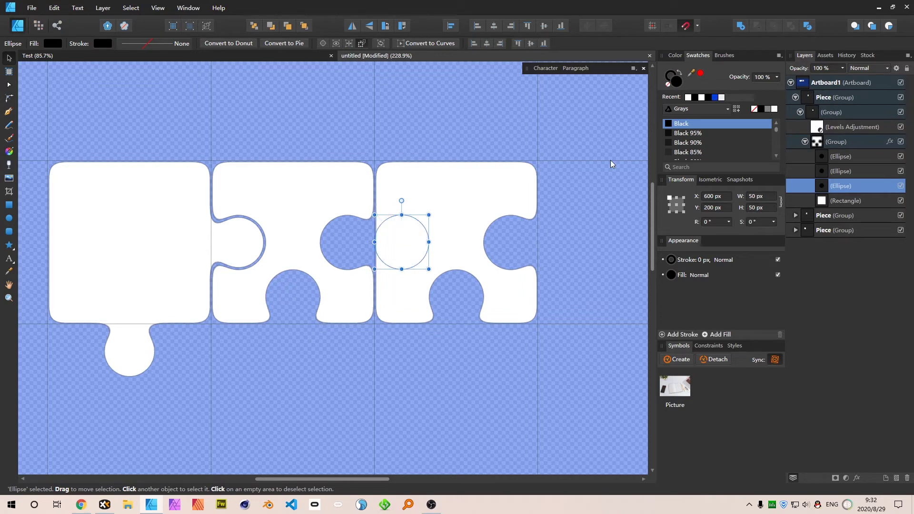
drag(399, 238, 344, 241)
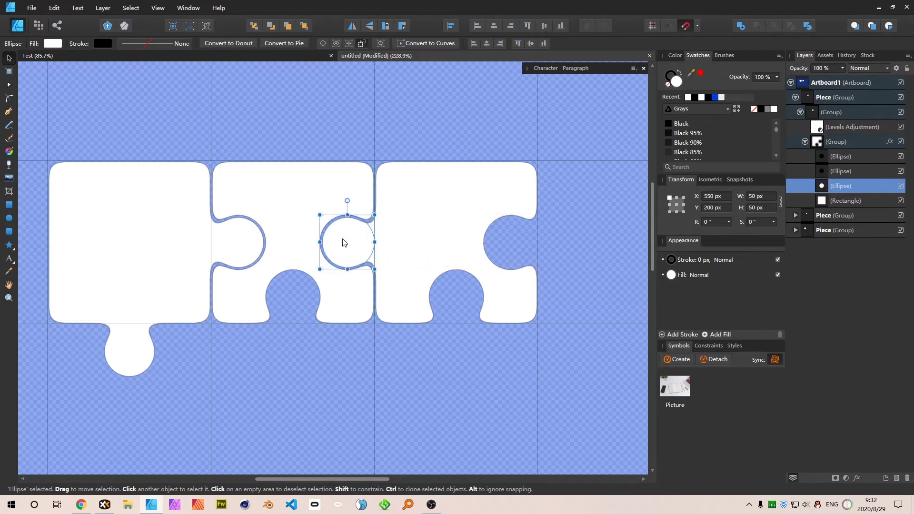
Step: Make the third piece's right circle a white tab at X 750 px, Y 200 px
click(510, 247)
drag(511, 247, 565, 246)
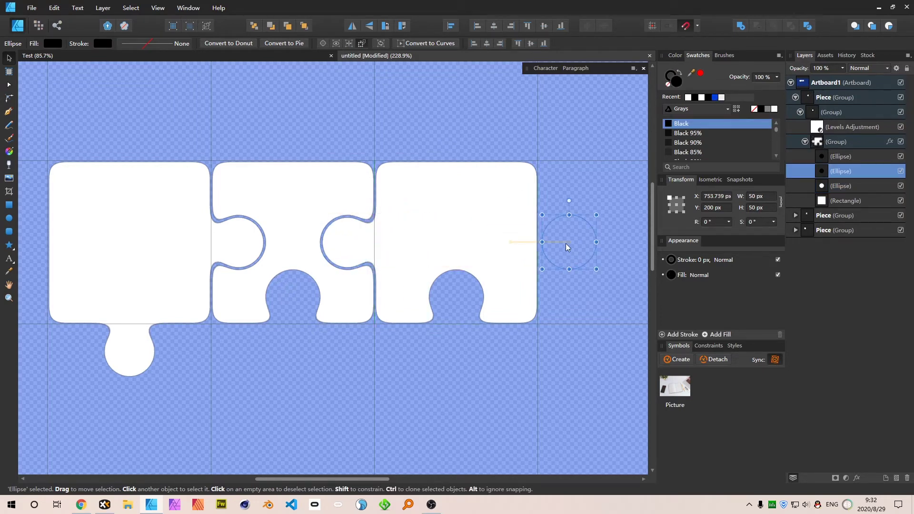
click(775, 109)
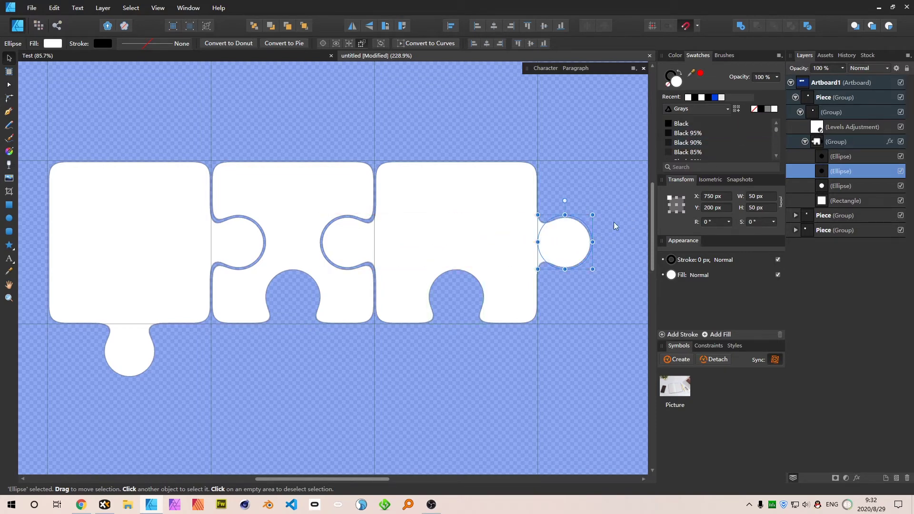
click(598, 179)
Step: Duplicate the third piece into the fourth grid cell and make the copy's left circle a black socket at X 750 px, Y 200 px
scroll(351, 194, right, 5)
scroll(351, 194, down, 1)
click(305, 206)
drag(305, 206, 484, 206)
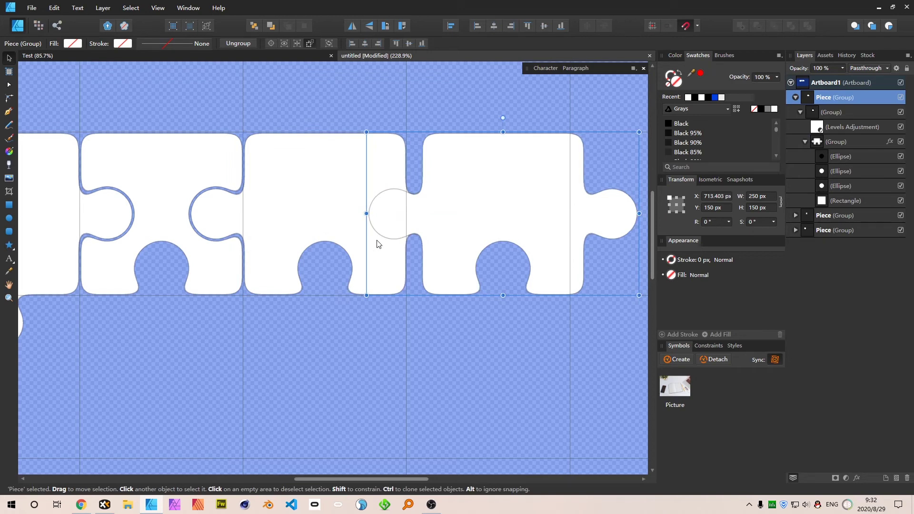
double_click(383, 220)
drag(404, 219, 434, 220)
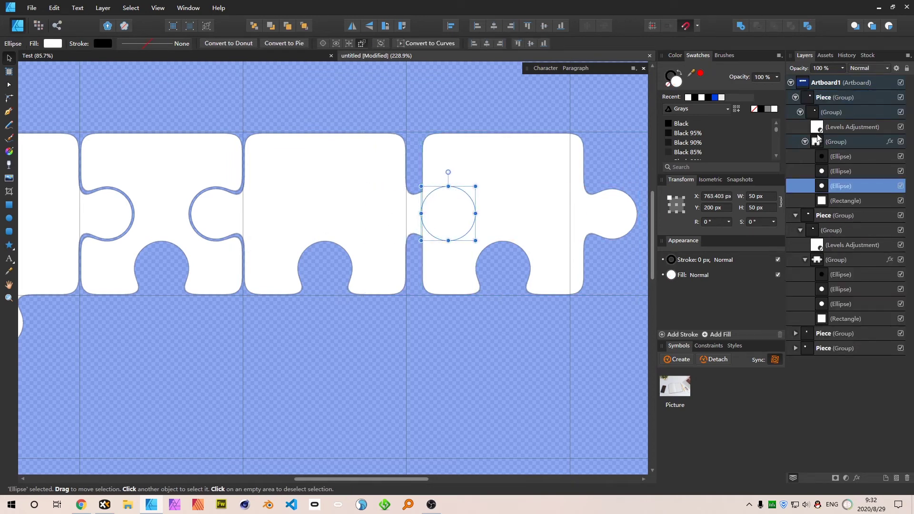
drag(531, 139, 519, 180)
click(548, 116)
Step: Delete the fourth piece's right tab and turn its bottom circle into a white tab at X 800 px, Y 300 px
scroll(555, 116, right, 2)
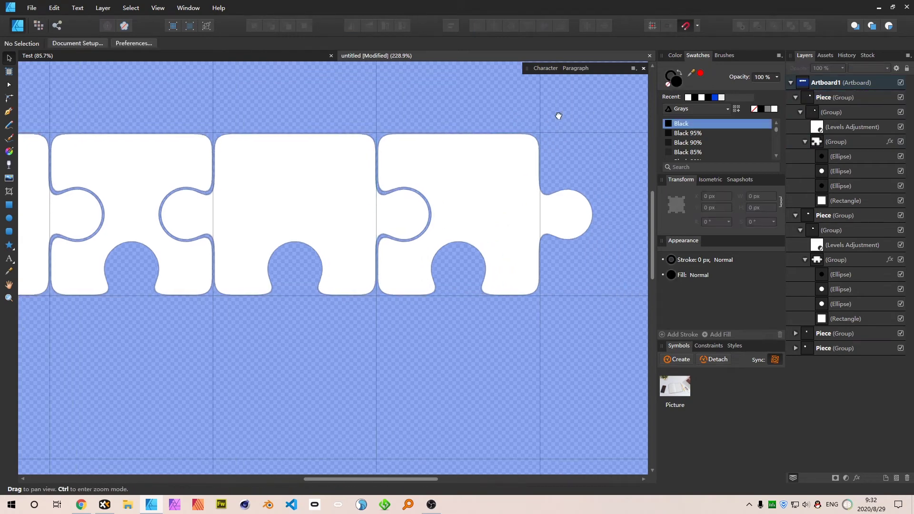
double_click(564, 219)
key(Delete)
drag(557, 285, 568, 273)
drag(473, 309, 549, 273)
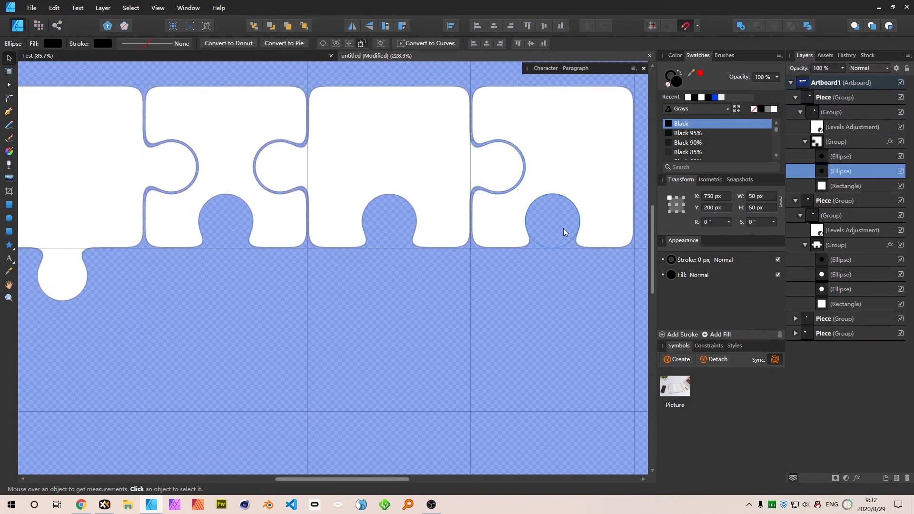
drag(564, 231, 547, 272)
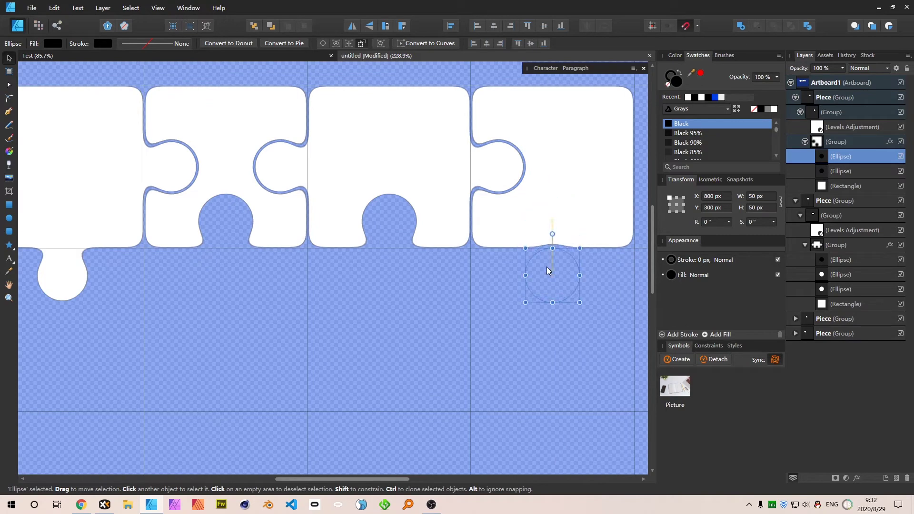
click(722, 98)
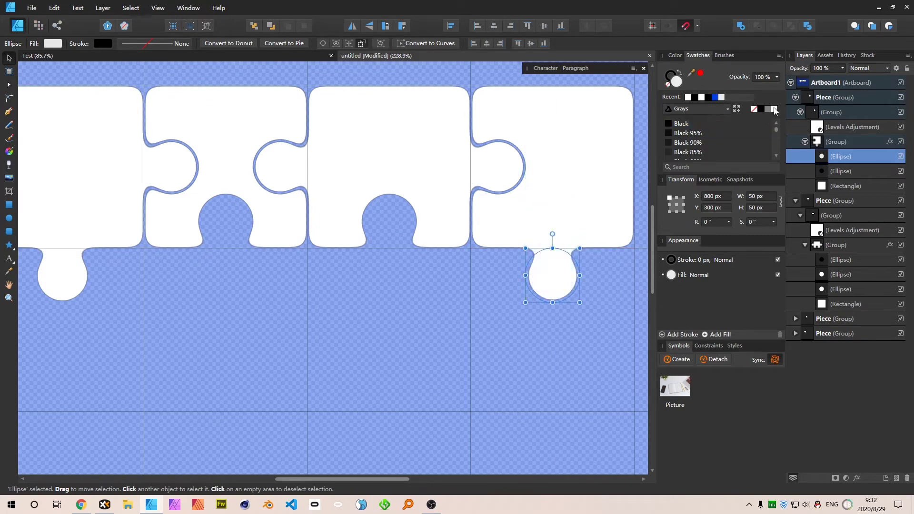
click(568, 330)
Step: Duplicate the first piece into the grid cell directly below it, at X 300 px, Y 300 px
scroll(538, 286, down, 3)
scroll(539, 286, up, 2)
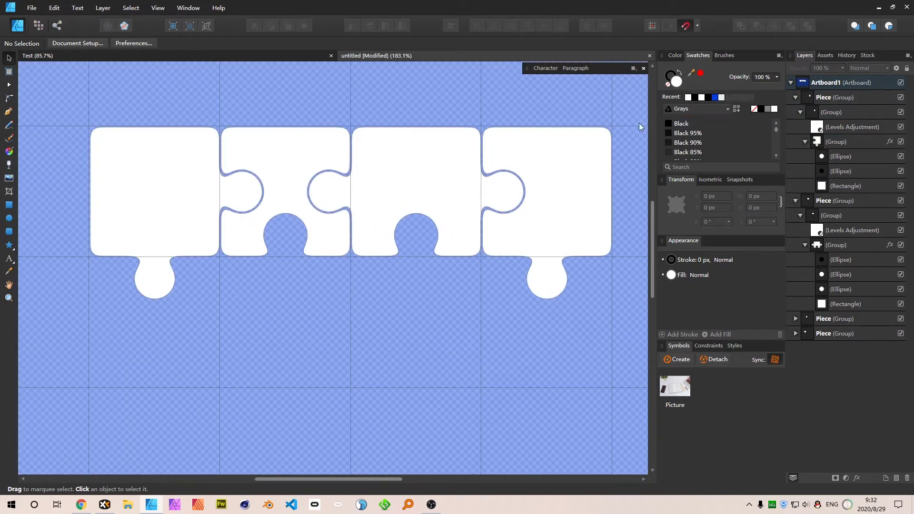
click(559, 223)
scroll(580, 295, down, 2)
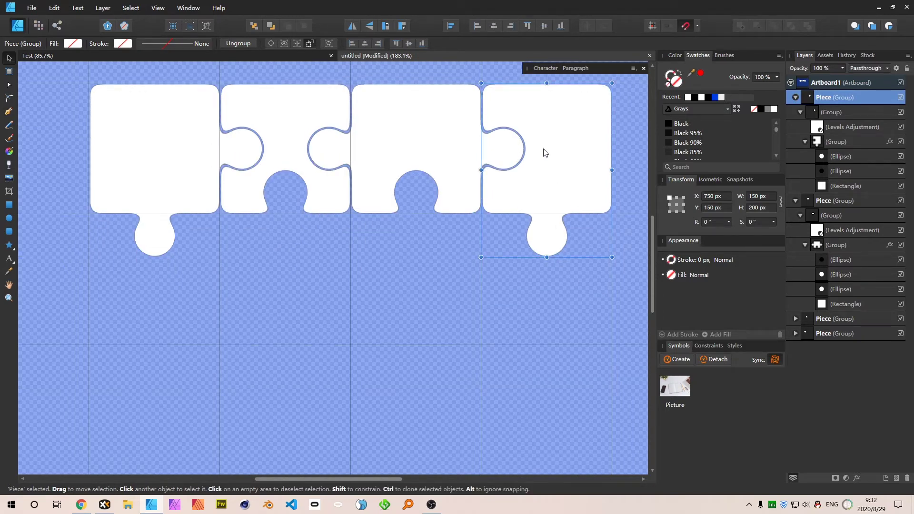
drag(155, 176, 154, 290)
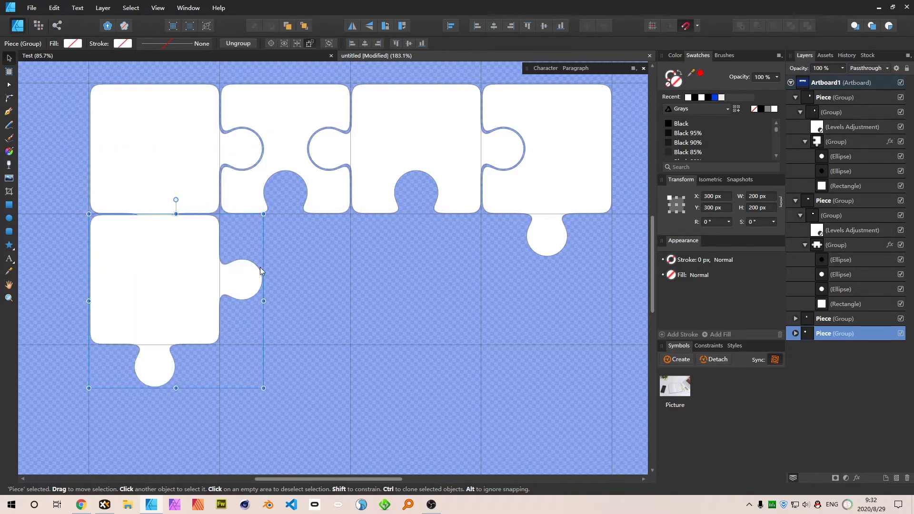
Step: Move the copy's bottom circle to its upper edge at X 350 px, Y 300 px and fill it black as a socket
drag(260, 268, 484, 253)
click(380, 368)
double_click(380, 368)
drag(380, 368, 380, 238)
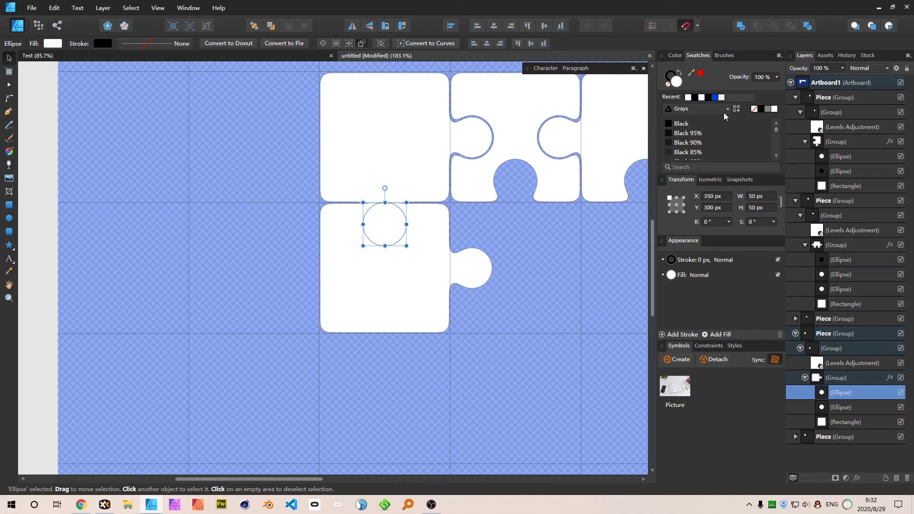
click(762, 109)
click(525, 264)
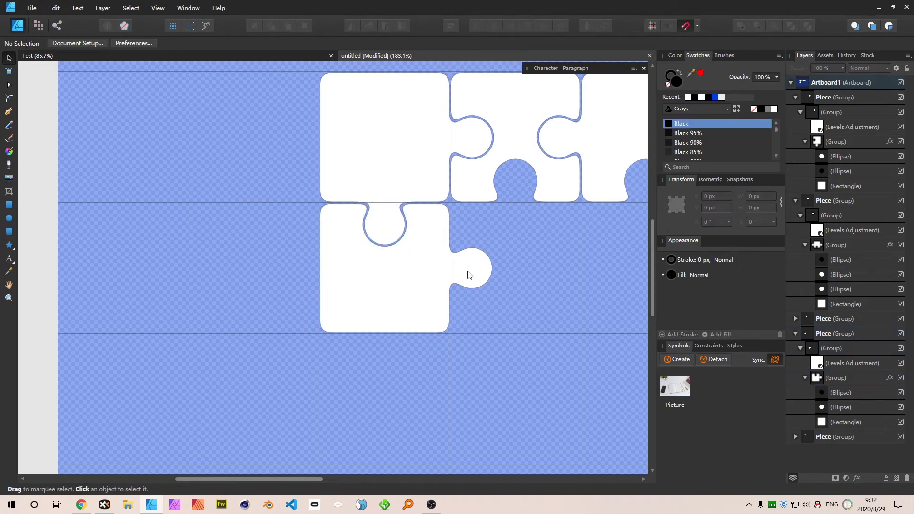
Step: Duplicate the black top socket circle to the piece's lower edge at X 350 px, Y 400 px
click(469, 275)
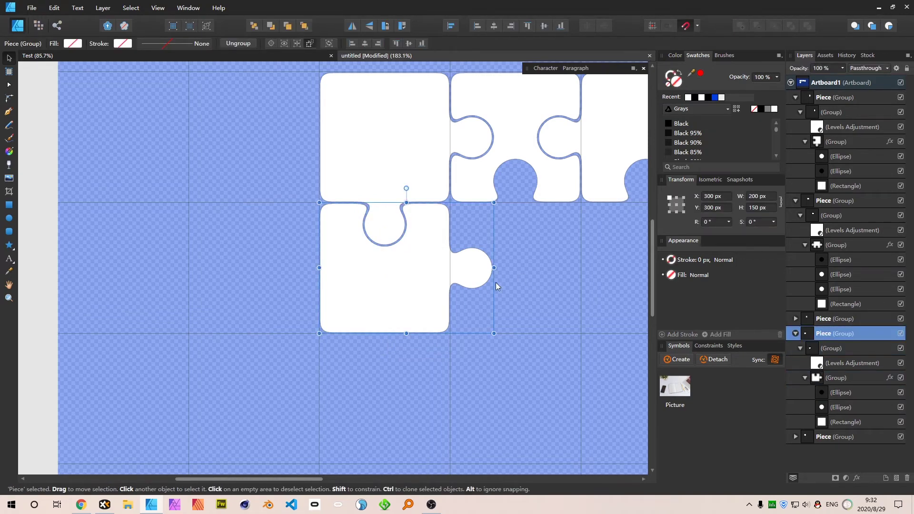
scroll(496, 282, right, 3)
double_click(328, 220)
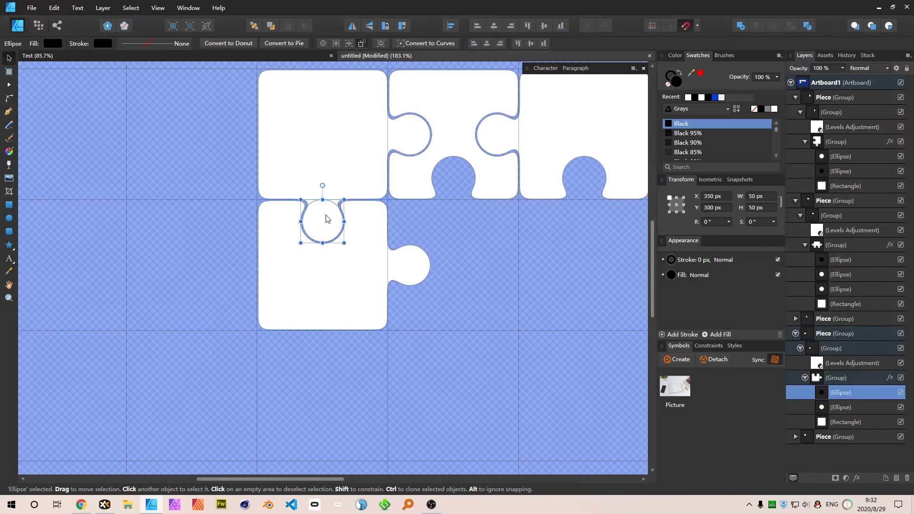
drag(327, 219, 323, 308)
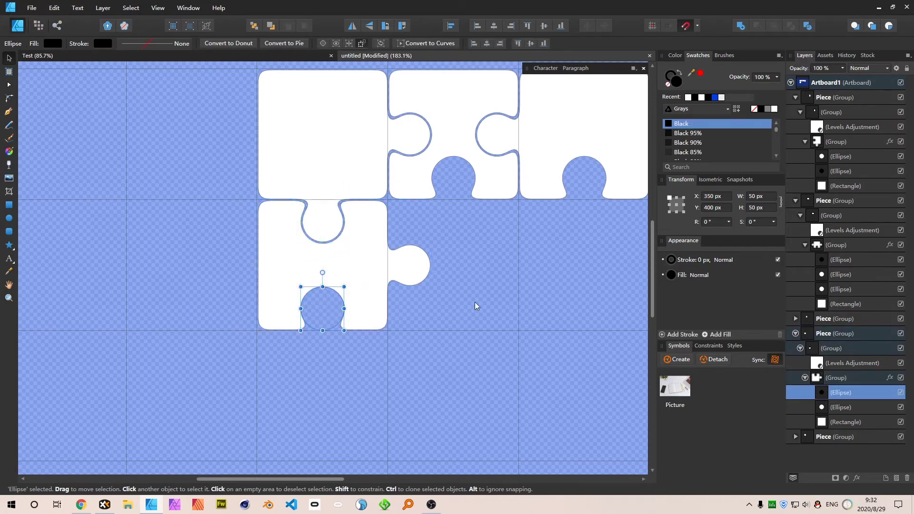
click(476, 302)
Step: Duplicate the second row's first piece to X 450 px, Y 300 px and turn the copy's top circle into a white tab at X 500 px, Y 250 px
scroll(520, 249, right, 3)
click(318, 266)
drag(318, 266, 400, 261)
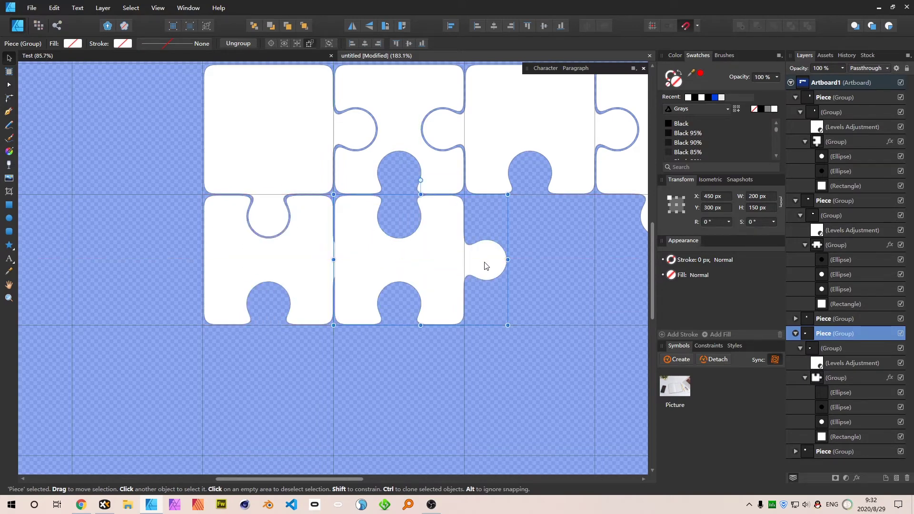
key(ctrl+j)
ctrl+click(412, 218)
drag(401, 190, 402, 174)
click(775, 109)
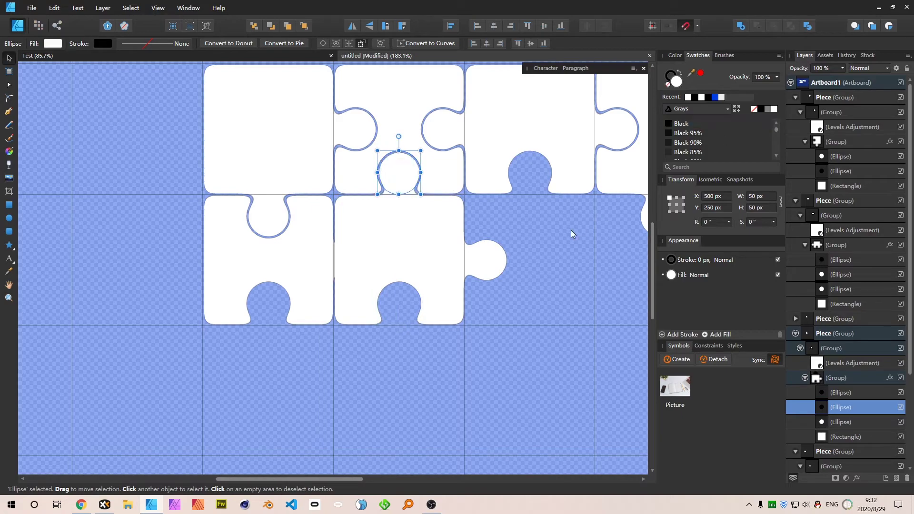
click(556, 234)
Step: Duplicate the second-row middle piece's right tab circle to its left edge at X 450 px, Y 350 px and fill it black as a socket
drag(537, 247, 554, 208)
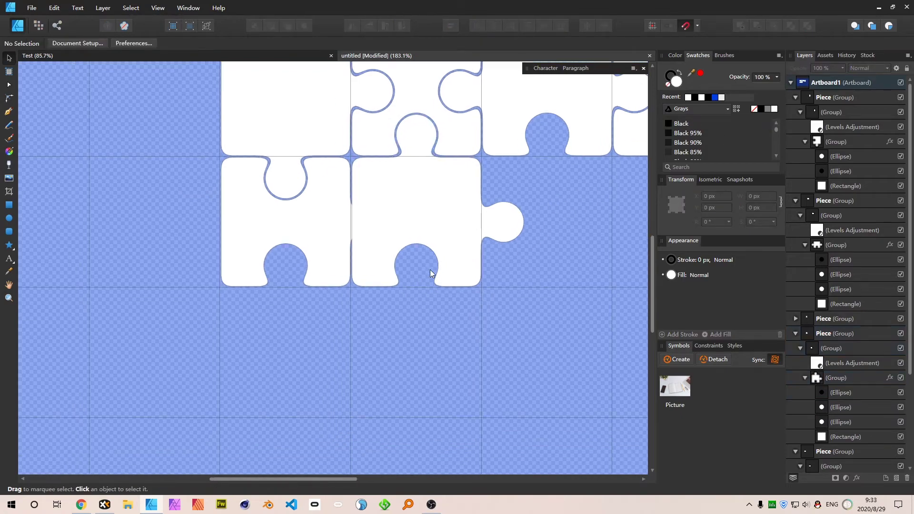
drag(499, 236, 374, 232)
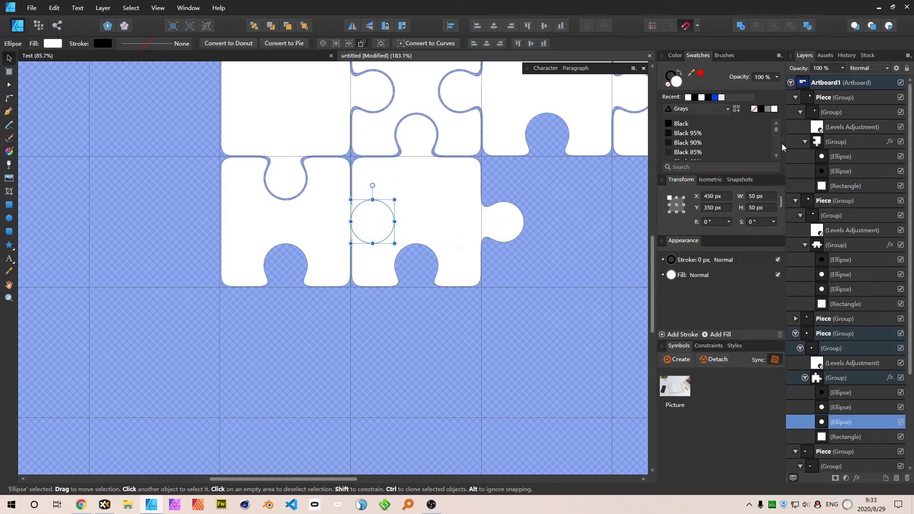
click(542, 239)
drag(550, 232, 364, 314)
Step: Move the fourth first-row piece into the second row's third cell and delete the right tab of the first row's third piece
click(524, 212)
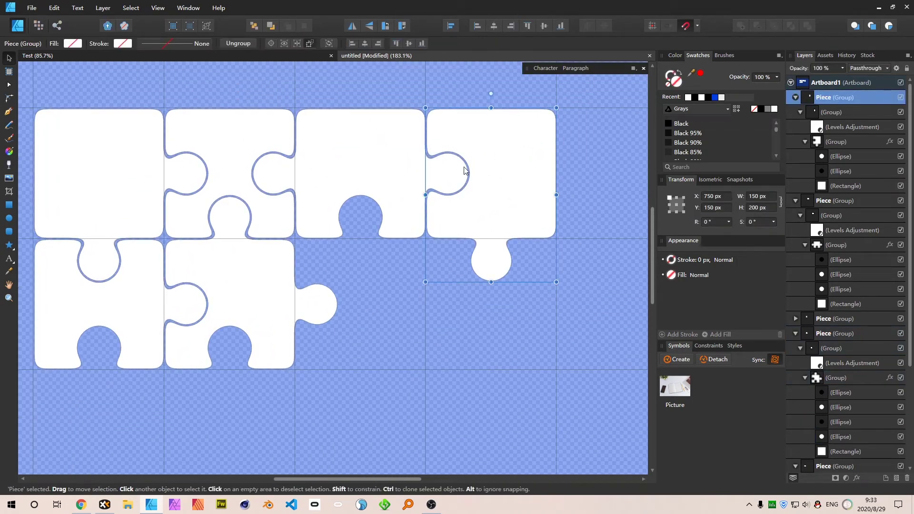
drag(498, 151, 369, 281)
drag(498, 246, 612, 219)
ctrl+click(568, 149)
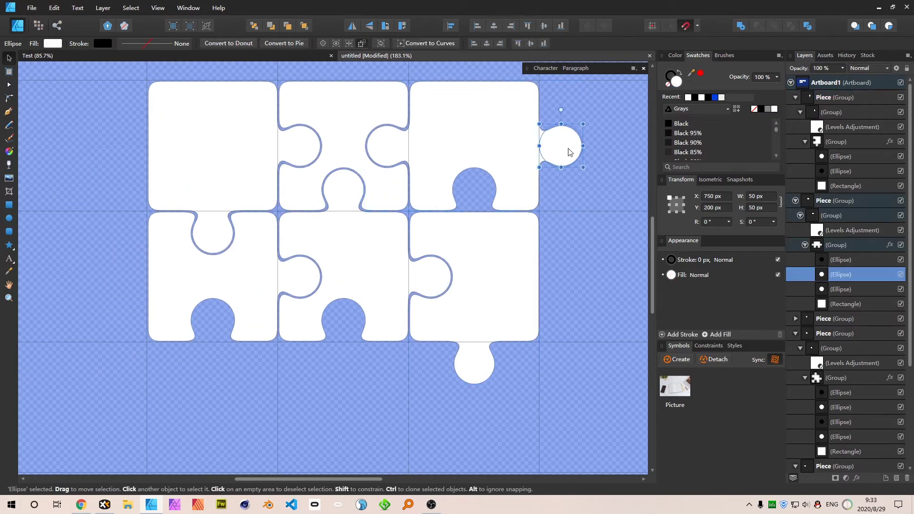
key(Delete)
Step: Move the bottom tab circle of the second row's third piece to its upper side as a tab at X 650 px, Y 250 px
drag(561, 242, 626, 213)
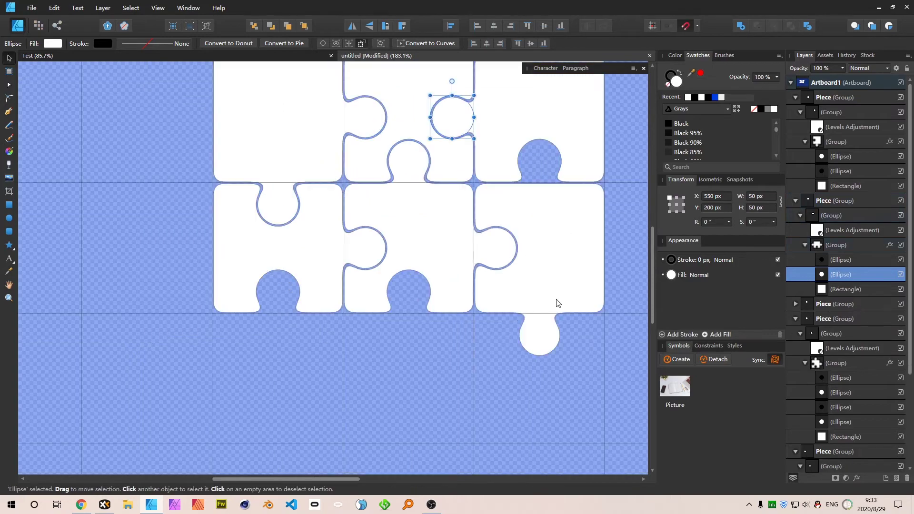
ctrl+click(540, 324)
drag(542, 330, 546, 165)
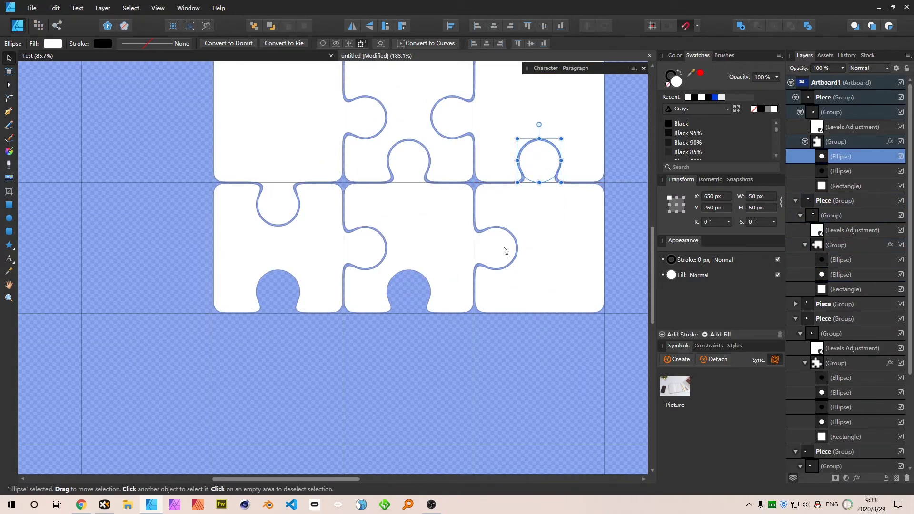
key(space)
key(ctrl+d)
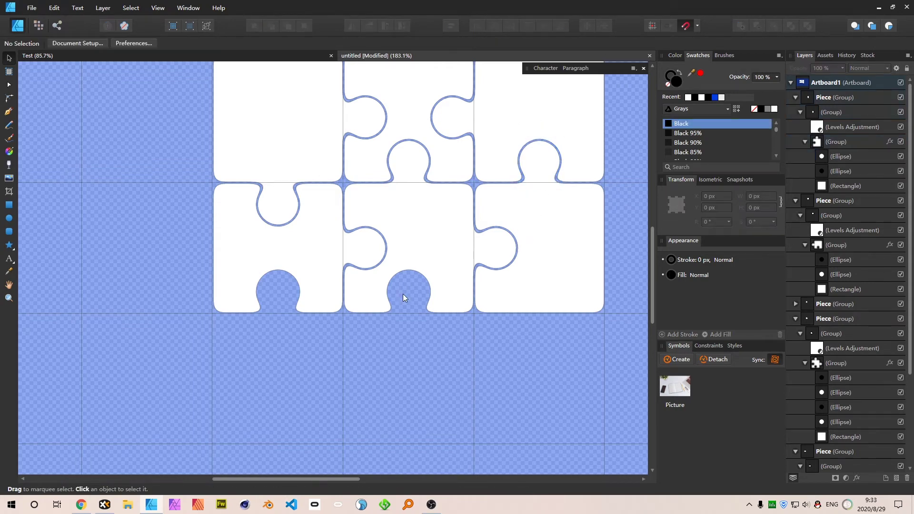
Step: Turn the bottom socket of the second row's middle piece into a white tab at X 500 px, Y 450 px
click(403, 293)
drag(409, 290, 410, 336)
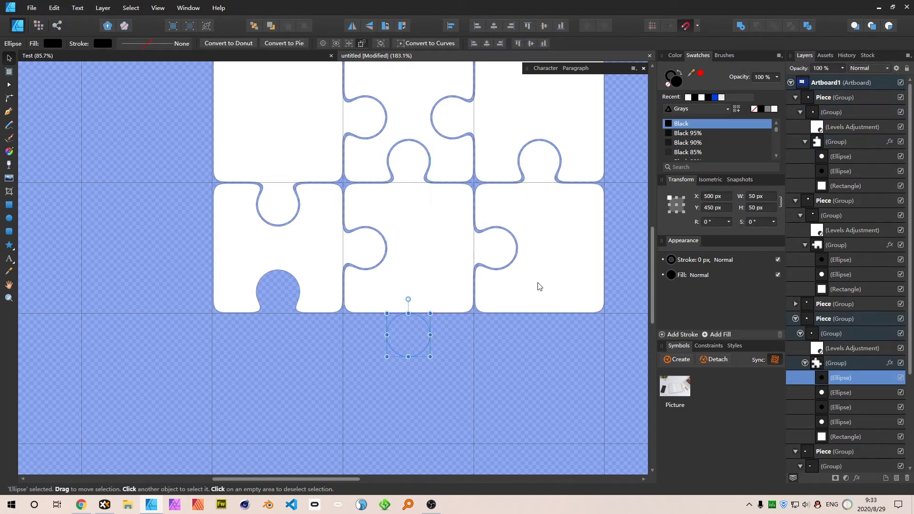
click(774, 109)
click(633, 213)
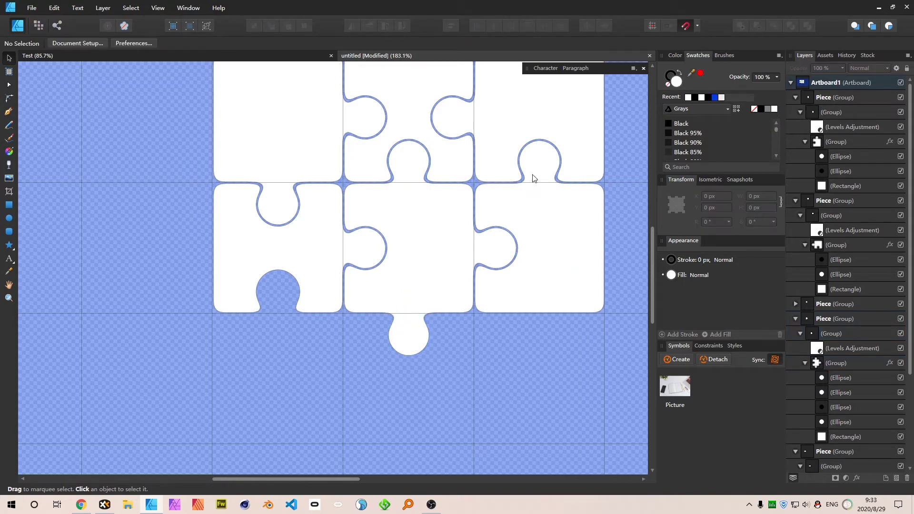
Step: Duplicate the third piece's top tab circle to its lower edge at X 650 px, Y 400 px and fill it black as a socket
drag(534, 179, 527, 296)
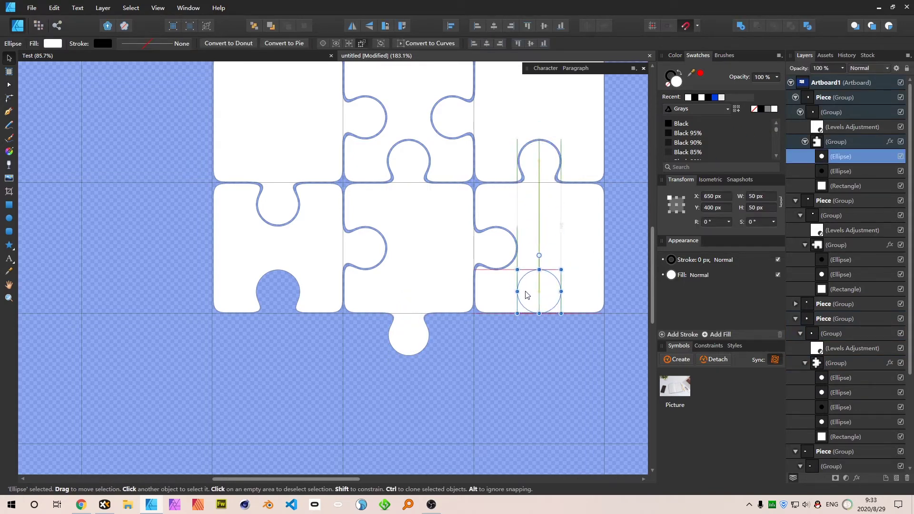
click(767, 109)
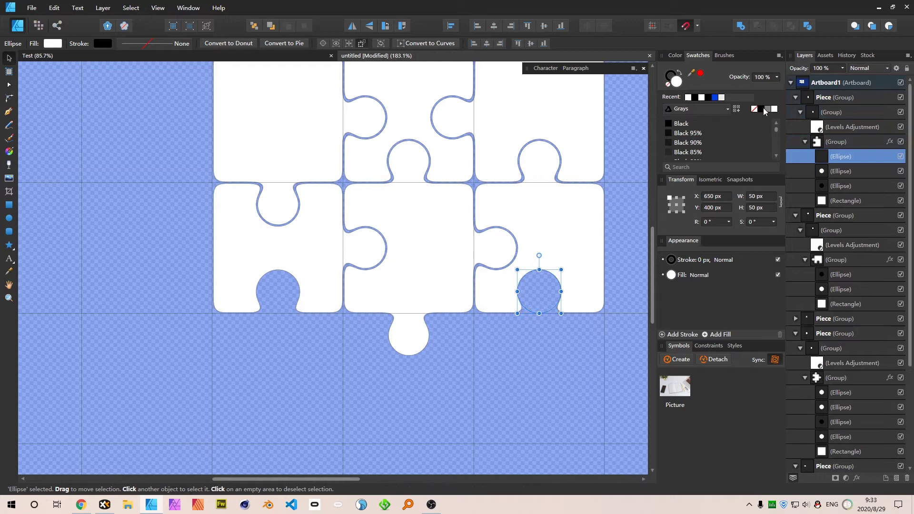
click(602, 309)
drag(617, 196, 604, 102)
drag(570, 147, 560, 268)
key(ctrl+z)
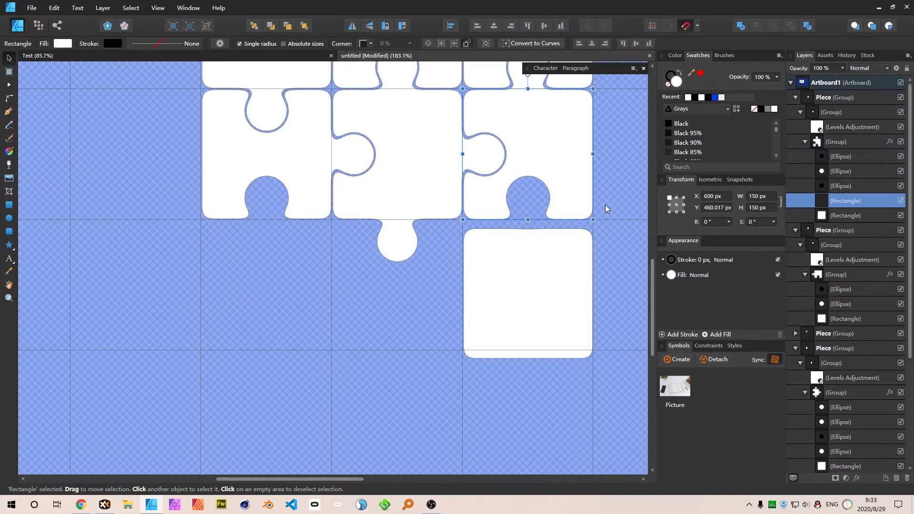
Step: Duplicate the second row's third piece into the third row at X 600 px, Y 400 px
click(545, 142)
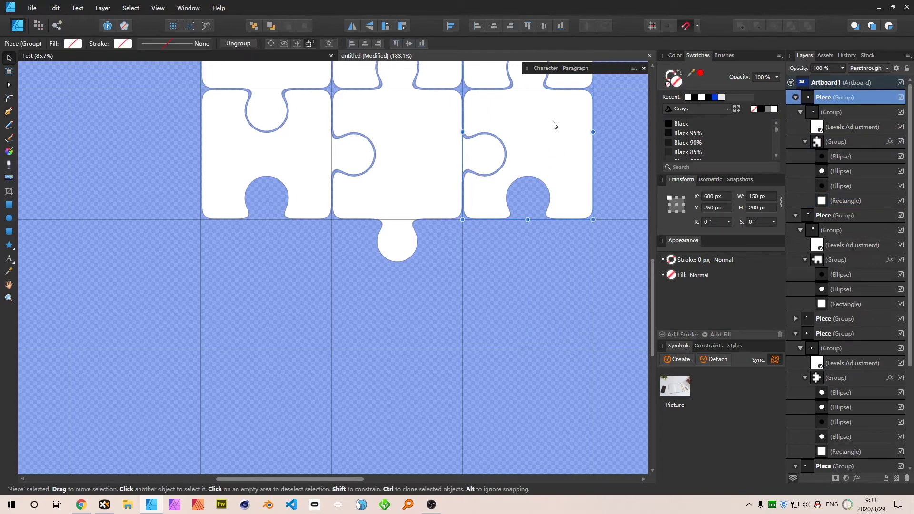
mouse_move(554, 125)
mouse_down()
mouse_move(542, 267)
mouse_move(541, 254)
mouse_up()
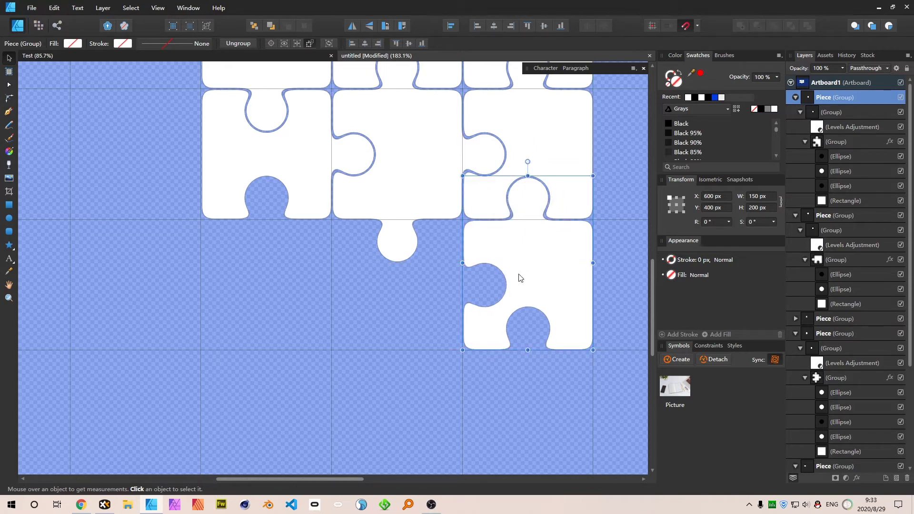
ctrl+click(538, 325)
ctrl+shift+click(499, 299)
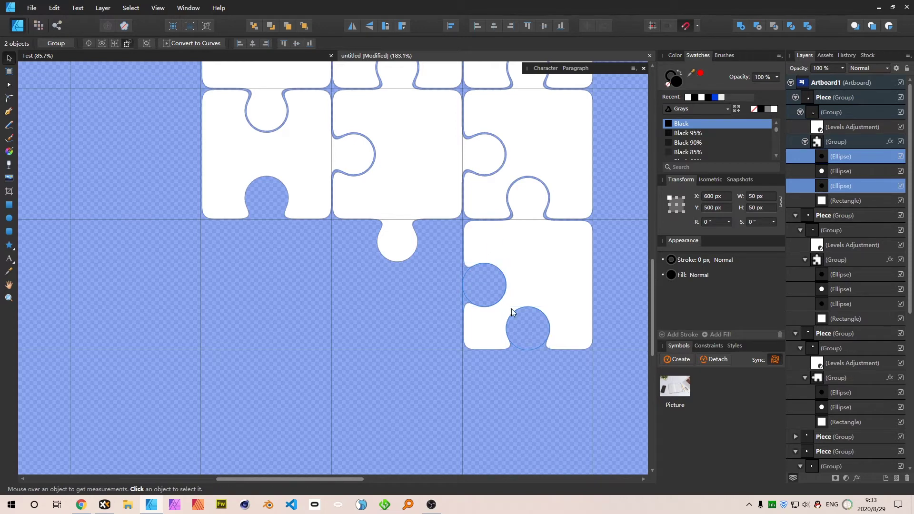
key(ctrl+x)
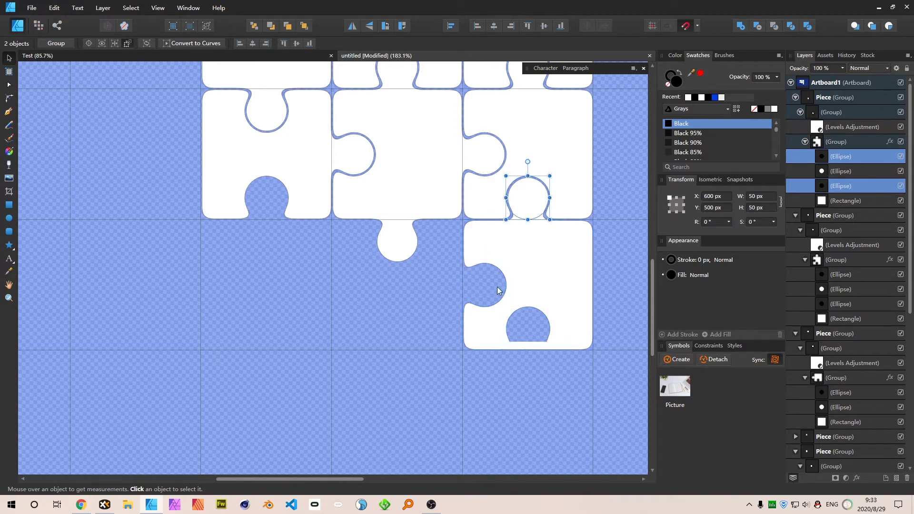
drag(403, 281, 458, 280)
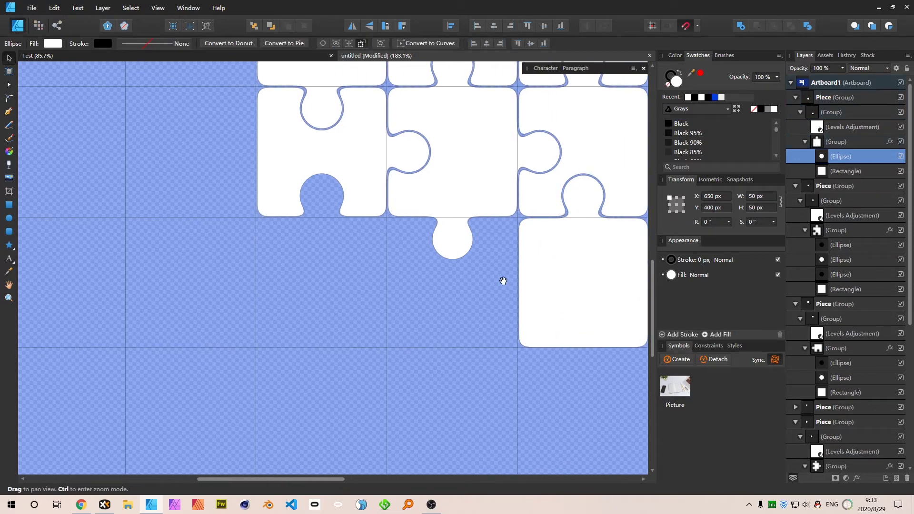
key(ctrl+v)
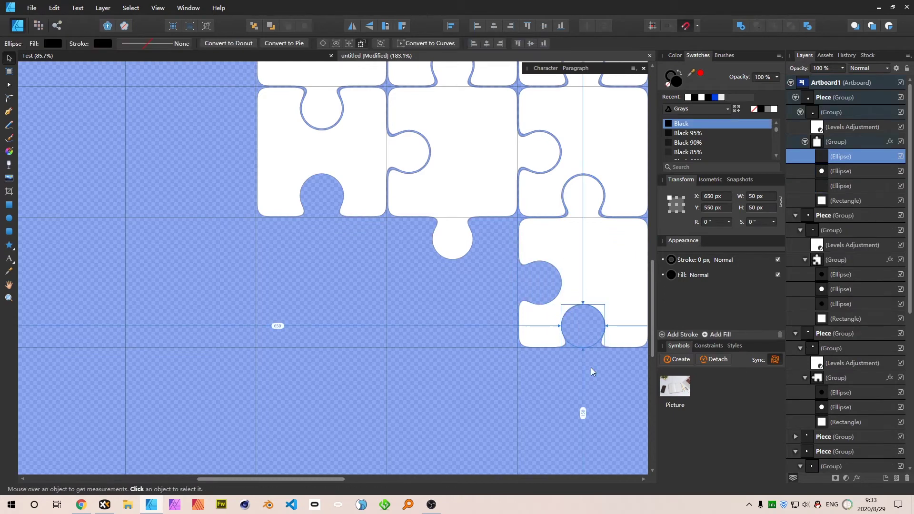
Step: Delete the bottom socket circle of the third row's third piece
key(Delete)
key(ctrl+d)
drag(533, 220, 485, 224)
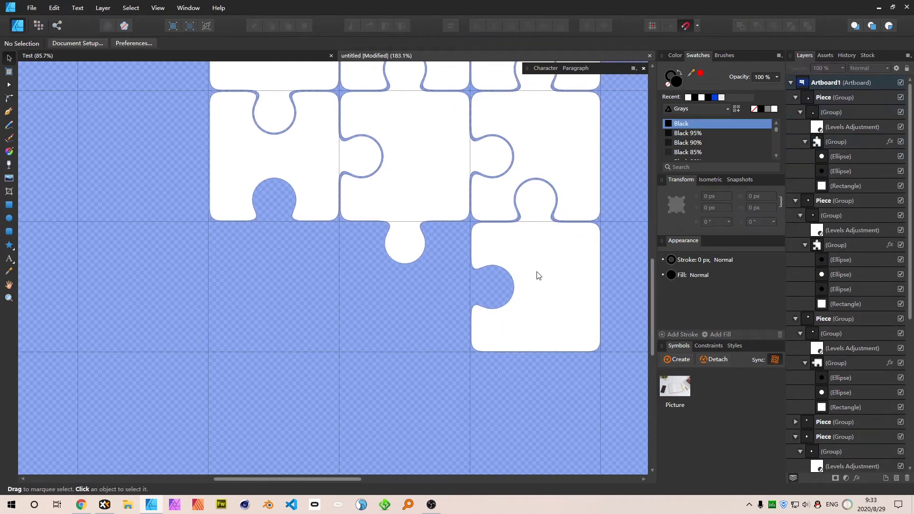
Step: Duplicate the second row's middle piece downward into the third row at X 450 px, Y about 409 px
click(554, 264)
click(411, 217)
drag(431, 156, 427, 294)
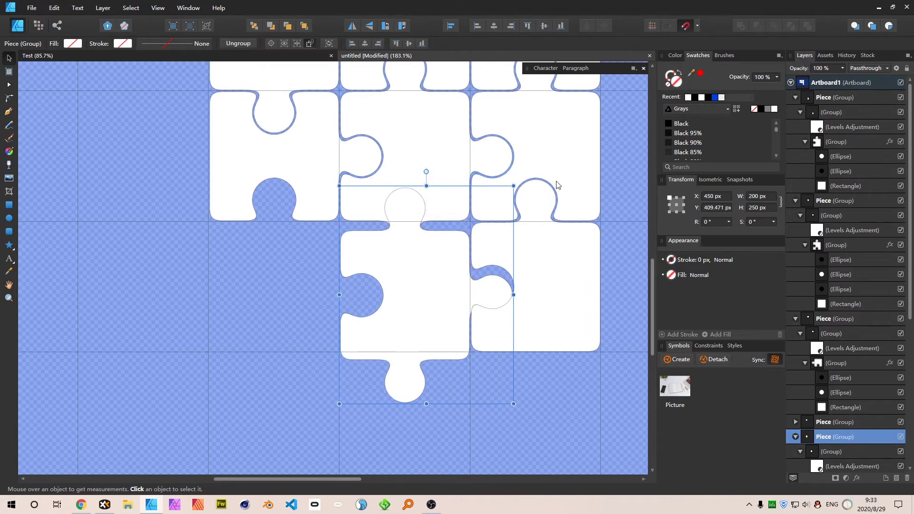
Step: Turn the copy's top tab into a black socket inside its upper edge and align the piece with the third-row grid cell
ctrl+click(418, 200)
drag(418, 200, 418, 243)
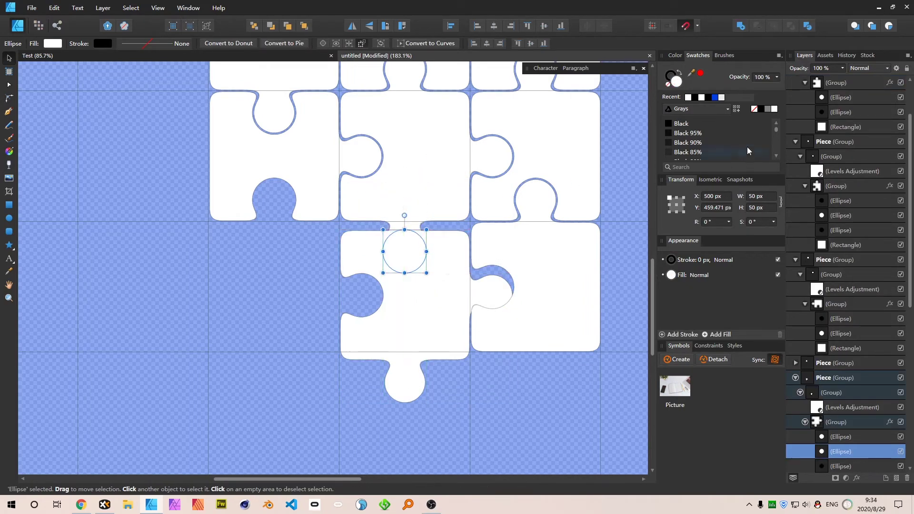
click(682, 124)
click(495, 364)
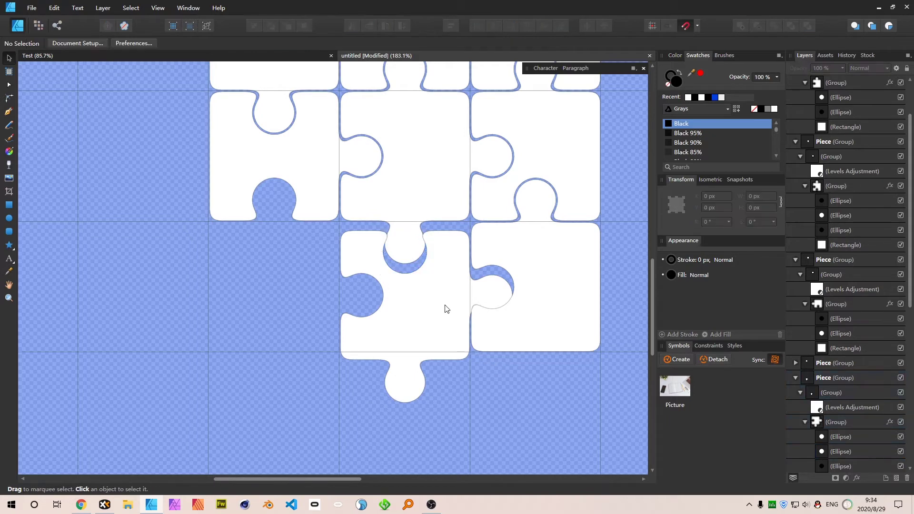
drag(445, 283, 447, 276)
Step: Delete the bottom tab circle of the third row's middle piece
ctrl+click(405, 372)
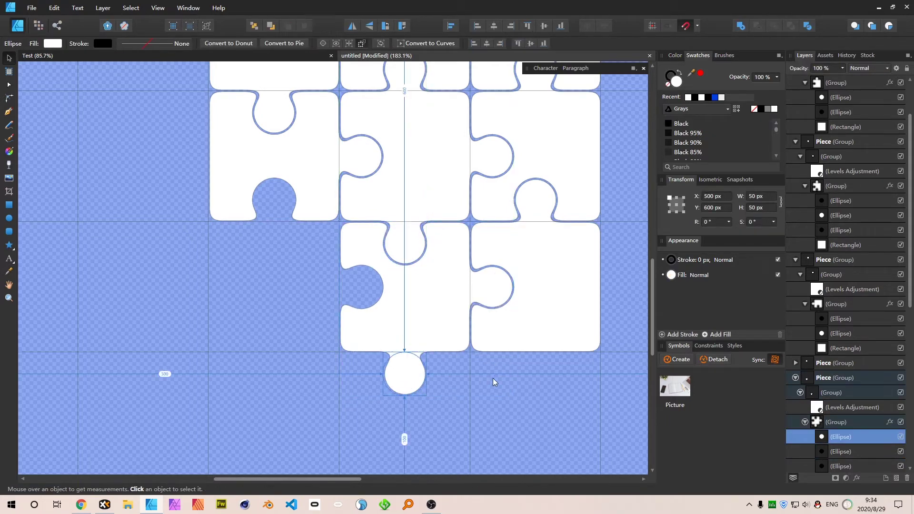
key(Delete)
click(468, 379)
Step: Duplicate the second row's first piece into the third row at X 300 px, Y 450 px
drag(468, 378, 549, 402)
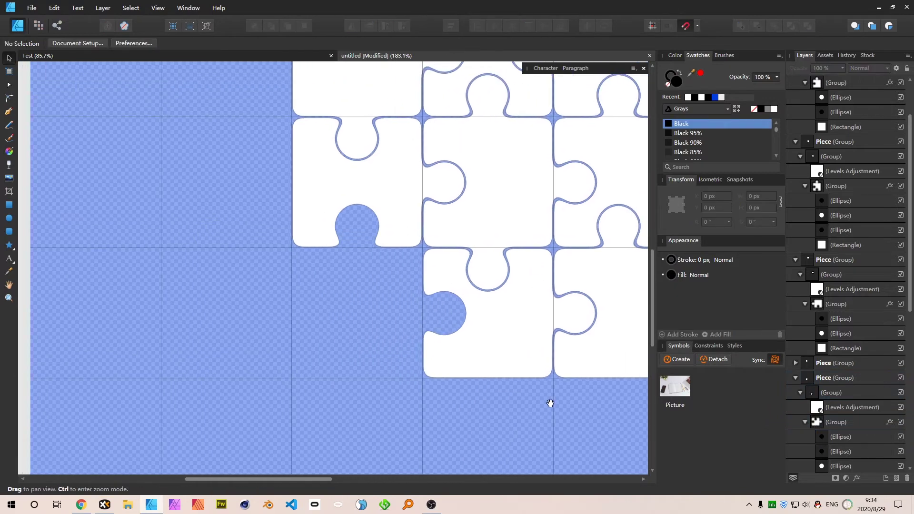
click(393, 188)
drag(395, 185, 384, 300)
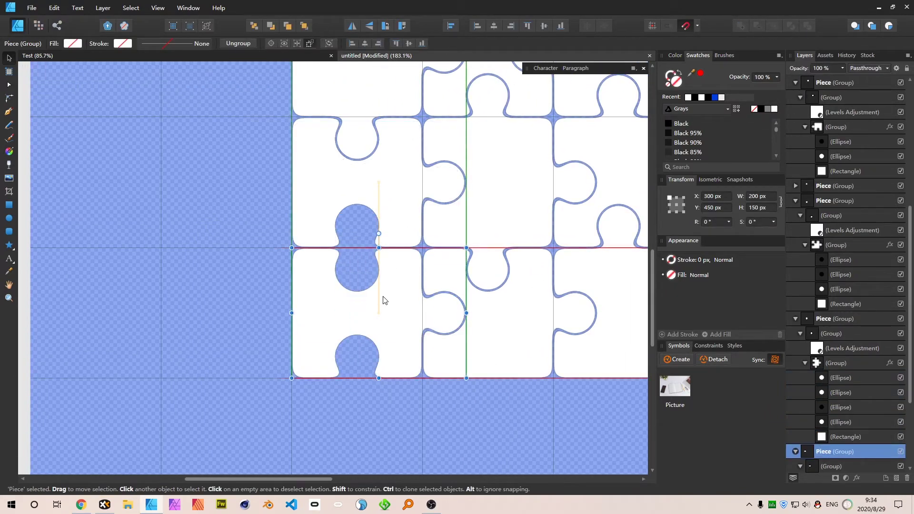
Step: Move the top socket circle of the third row's first piece up to X 350 px, Y 400 px and fill it white
scroll(371, 259, down, 1)
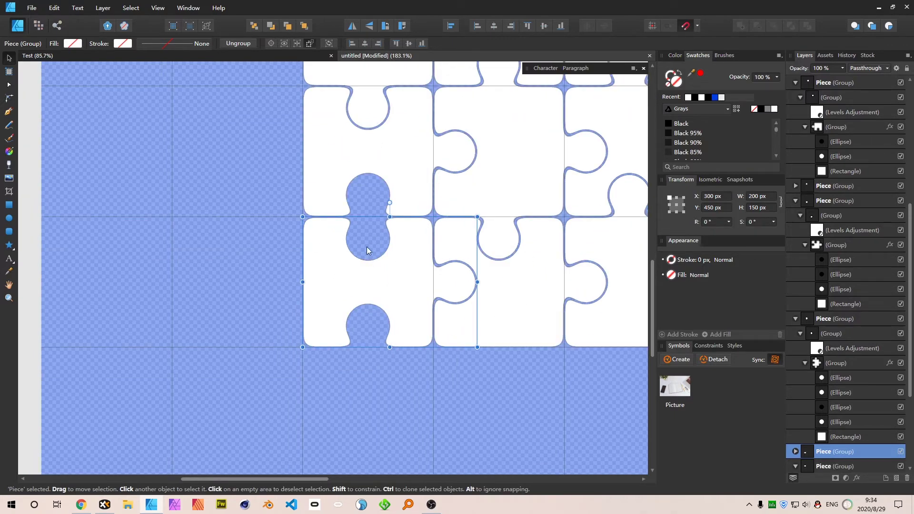
double_click(366, 244)
drag(367, 244, 372, 211)
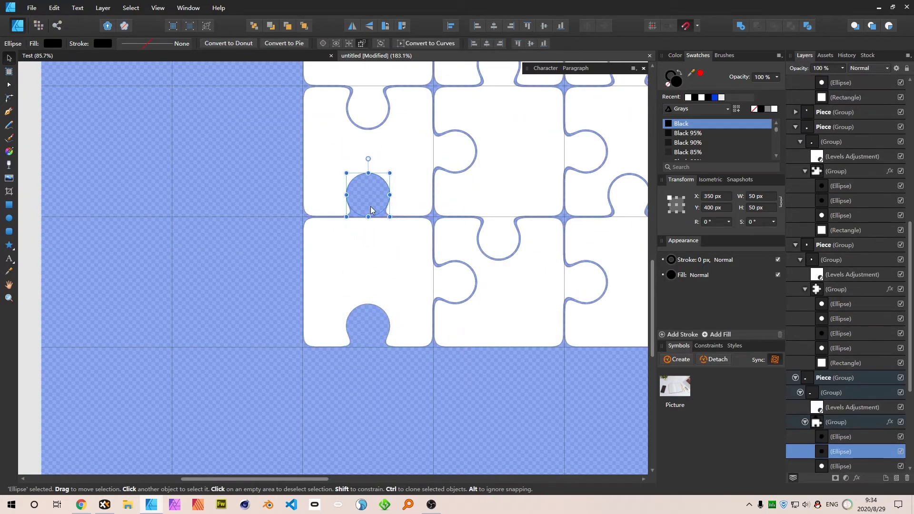
click(775, 110)
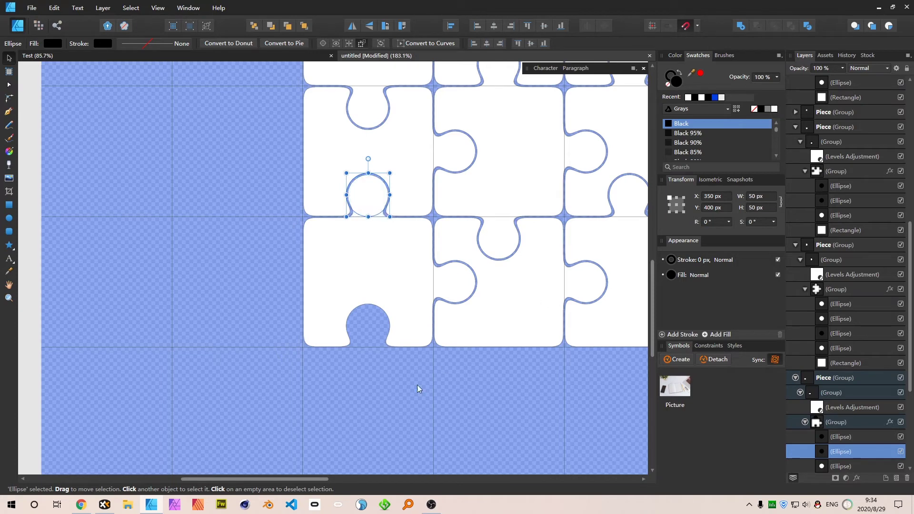
Step: Delete the bottom socket circle of the third row's first piece
click(417, 385)
ctrl+click(373, 341)
key(Delete)
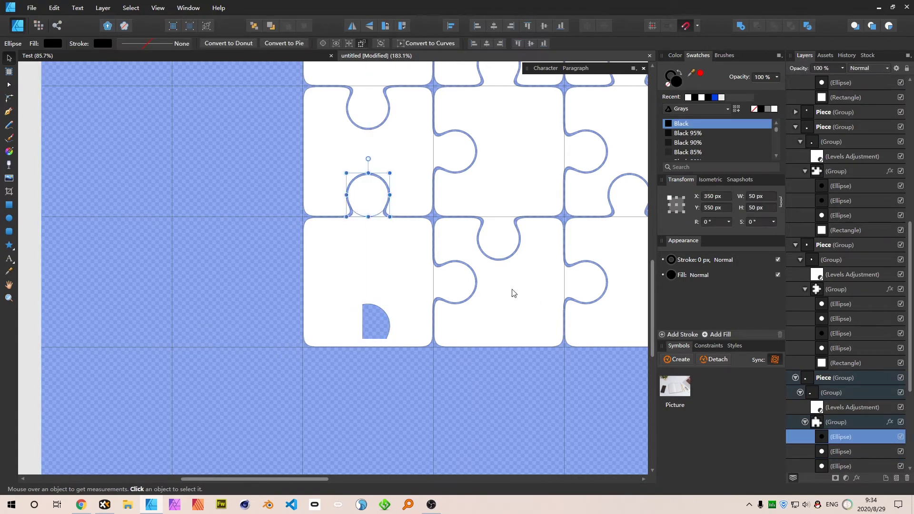
Step: Review the complete three-by-three puzzle grid, clear the selection and save the document
key(space)
drag(500, 264, 414, 308)
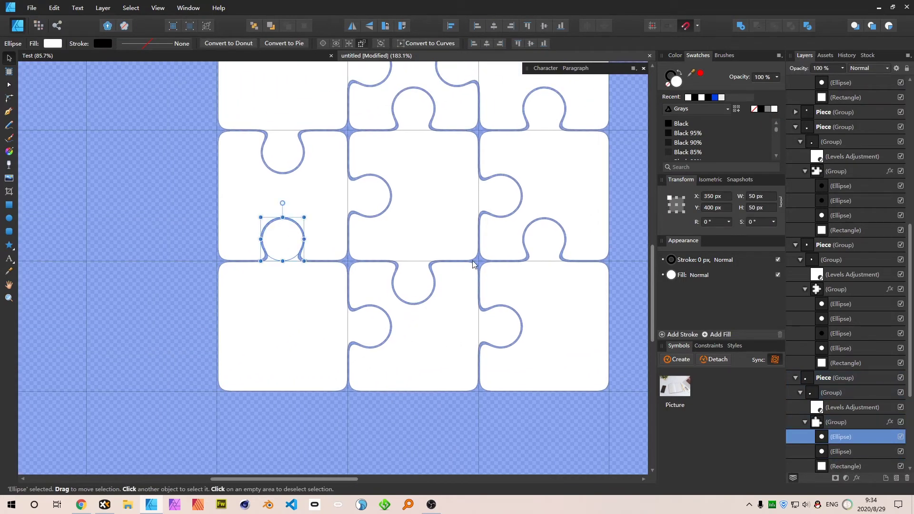
scroll(472, 261, down, 2)
drag(607, 148, 263, 379)
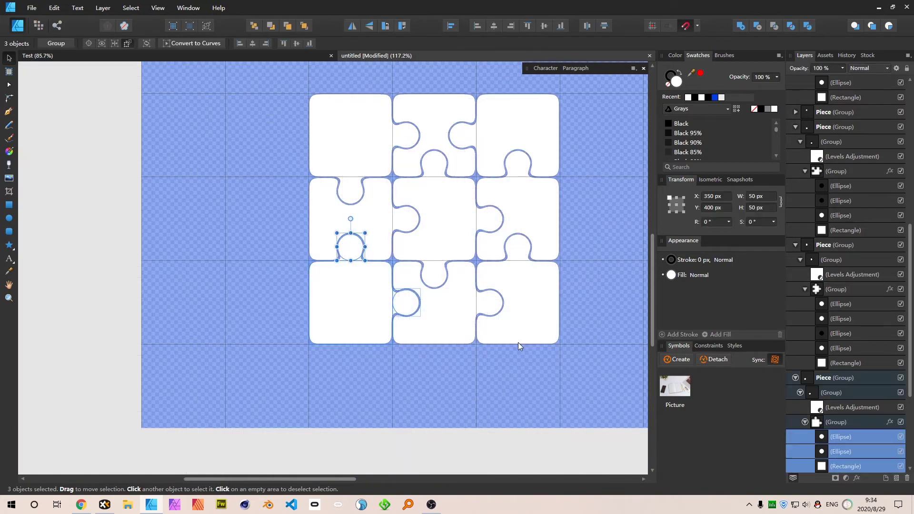
scroll(397, 340, down, 2)
click(531, 277)
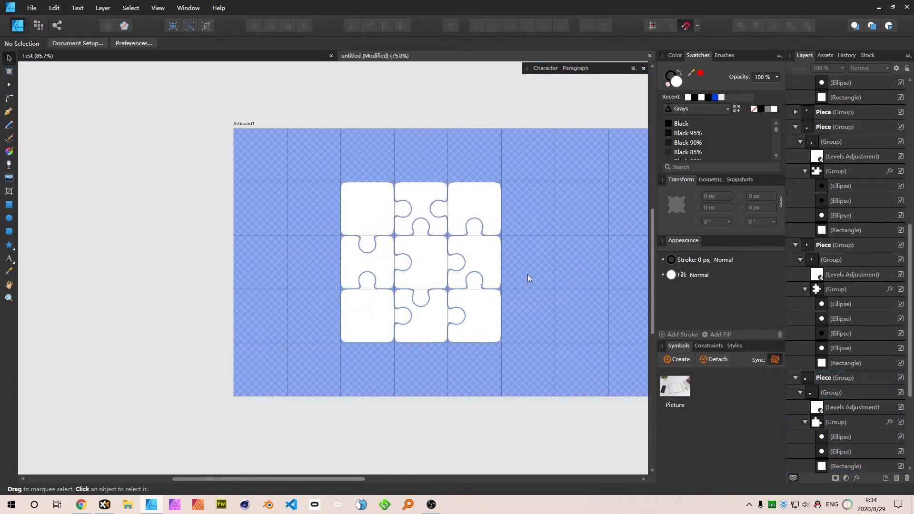
key(ctrl+s)
Step: Select all nine puzzle pieces and collapse their layer groups
drag(541, 183, 387, 344)
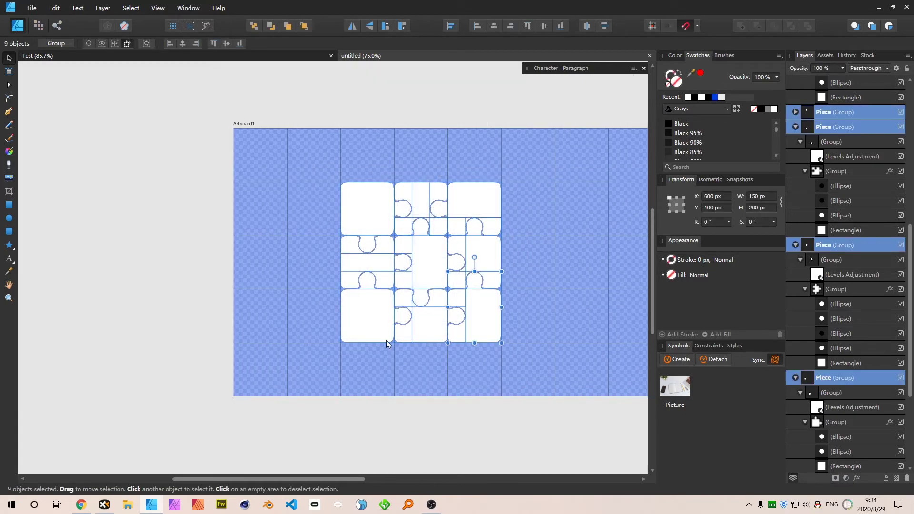
right_click(840, 124)
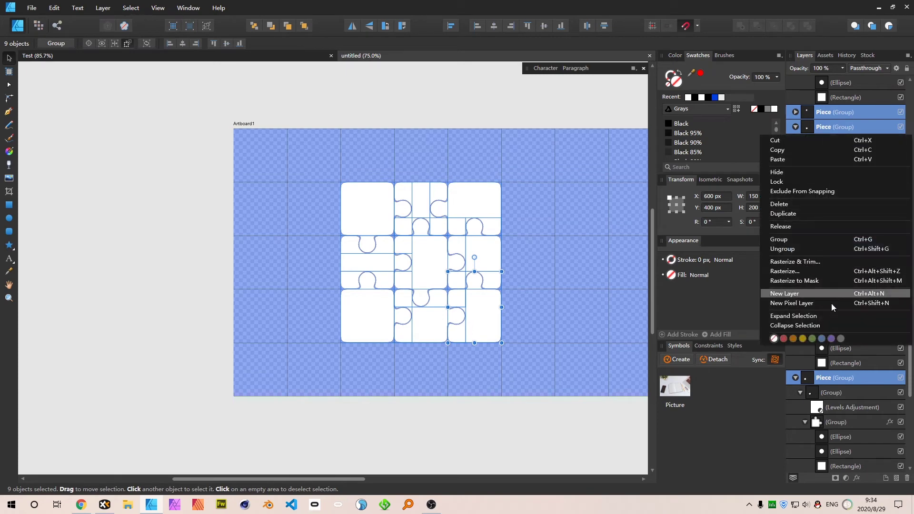
click(796, 326)
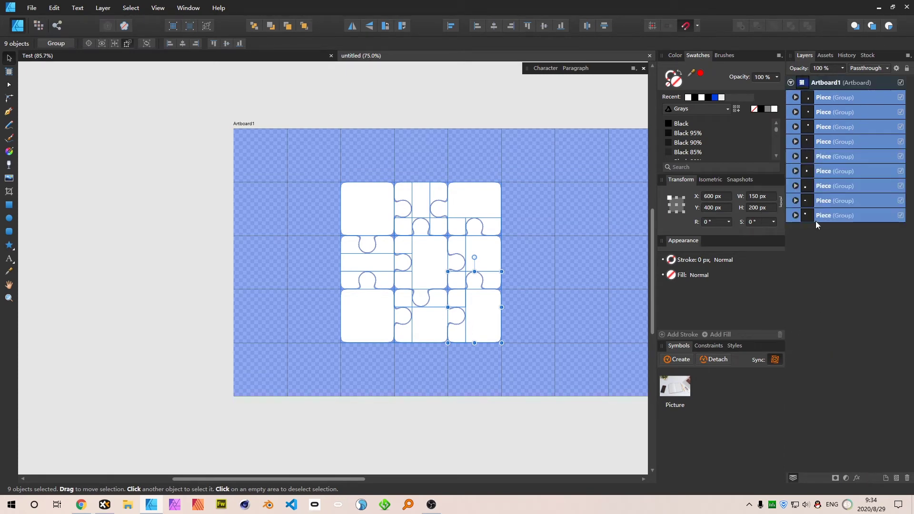
Step: Group the nine puzzle pieces into a single group
click(541, 207)
drag(529, 182, 325, 358)
key(ctrl+g)
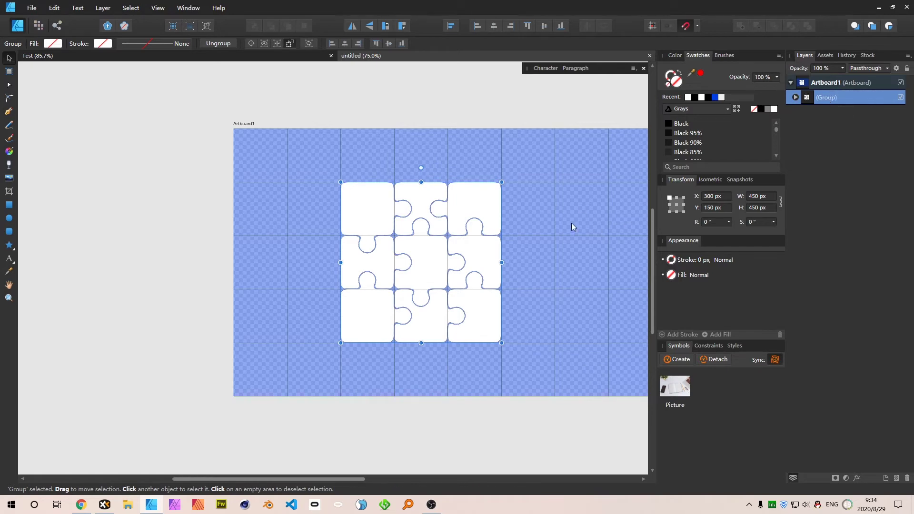
click(539, 284)
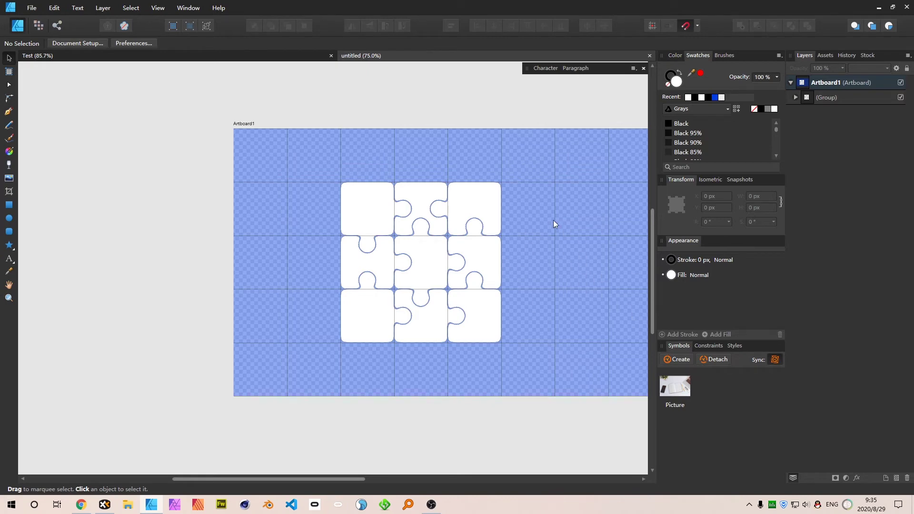
drag(564, 173, 269, 373)
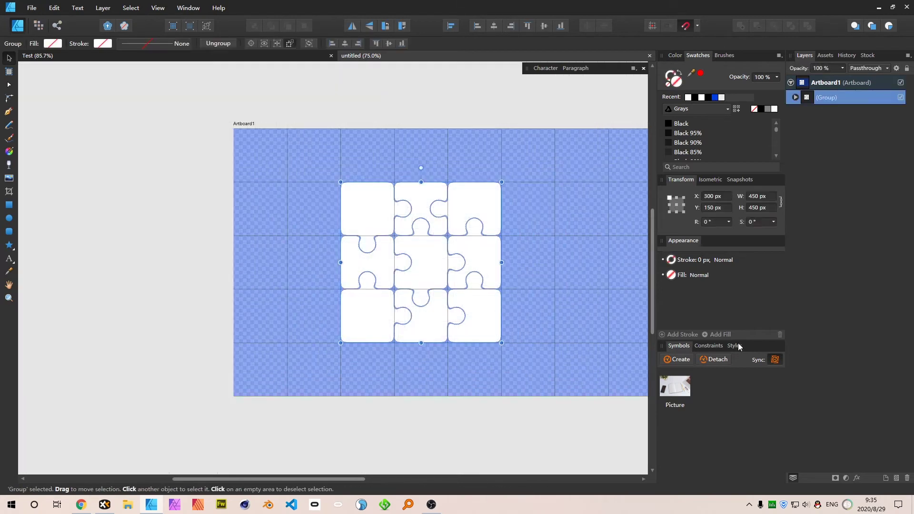
click(524, 357)
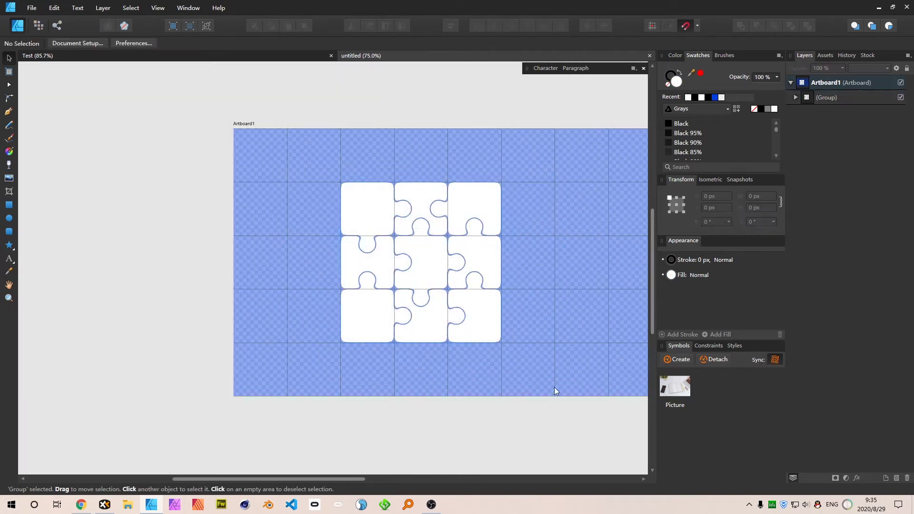
click(104, 504)
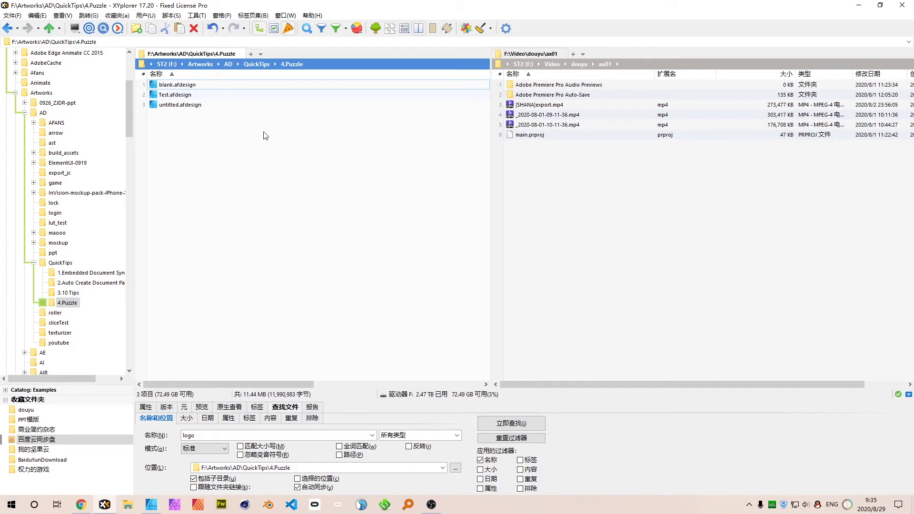
click(151, 504)
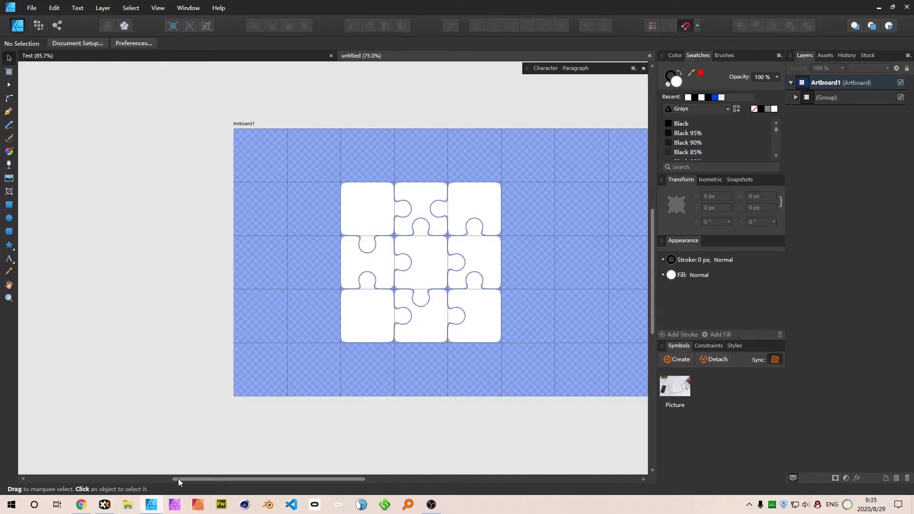
Step: Create a new 800 × 600 px document and insert a document-sized artboard
key(ctrl+n)
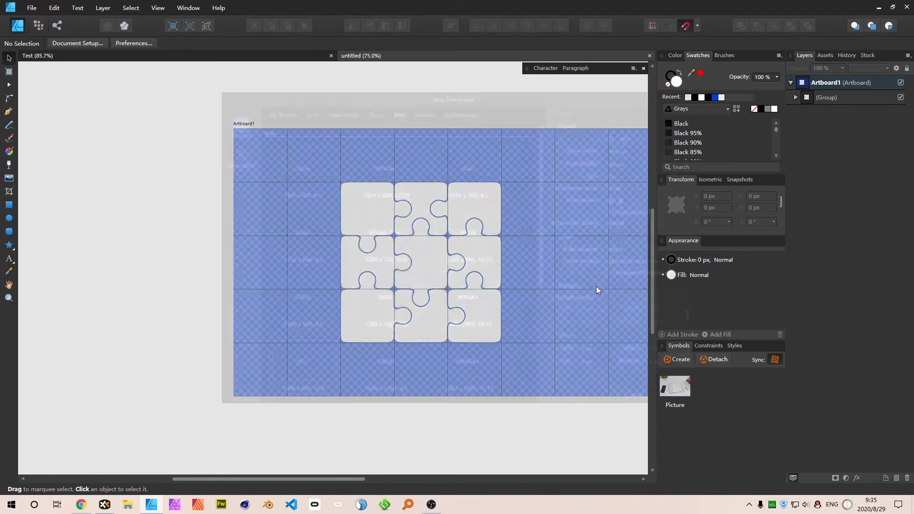
key(Return)
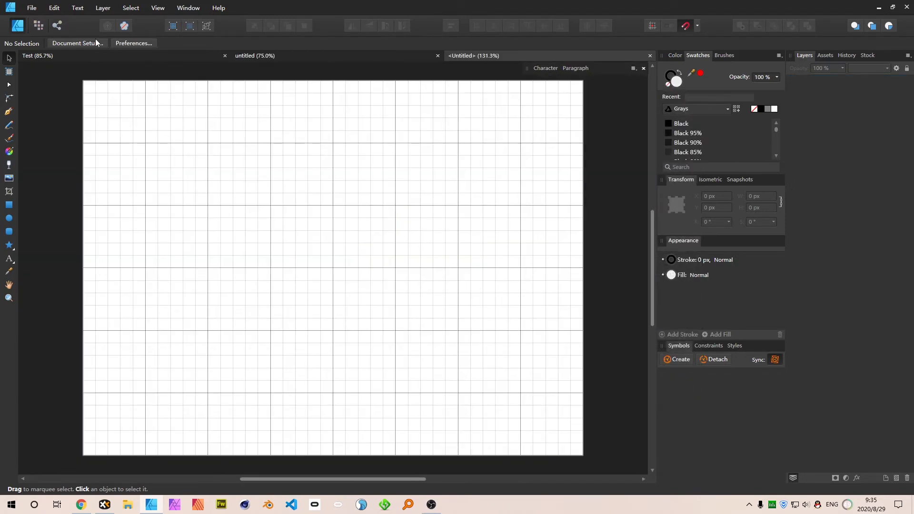
key(a)
click(135, 43)
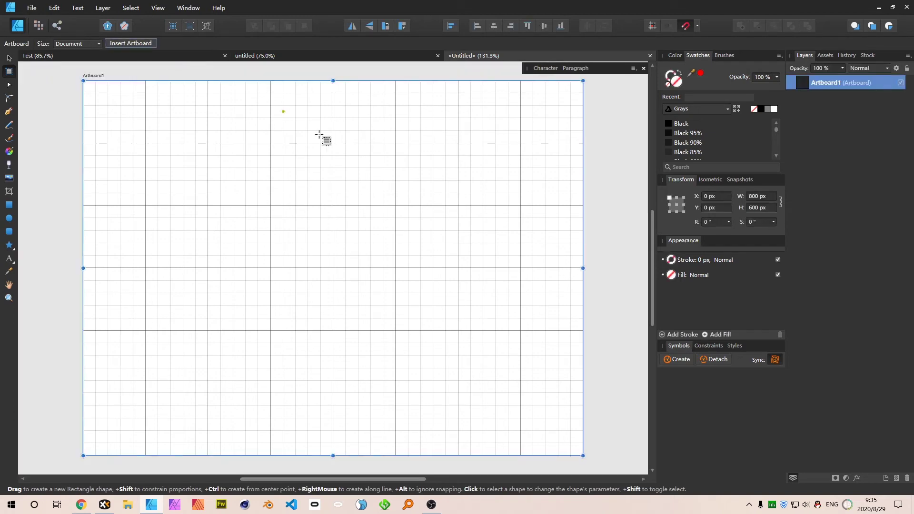
click(601, 127)
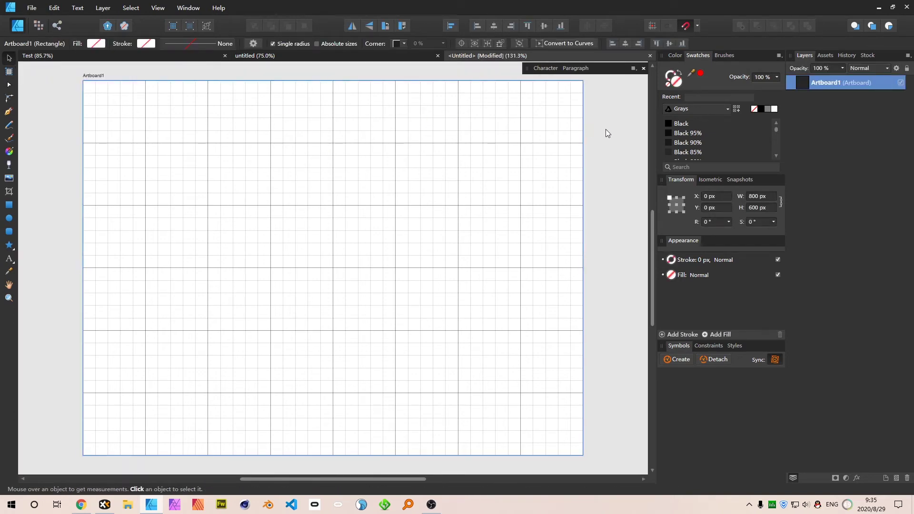
Step: Save the new artboard document as puzzle.afdesign in the 4.Puzzle folder and close it
key(ctrl+s)
key(Escape)
key(ctrl+a)
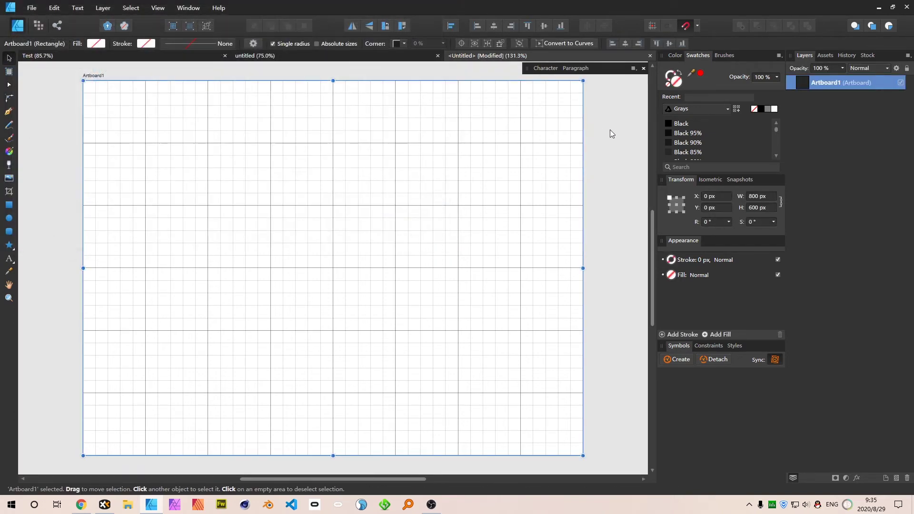
key(ctrl+s)
click(116, 77)
click(115, 67)
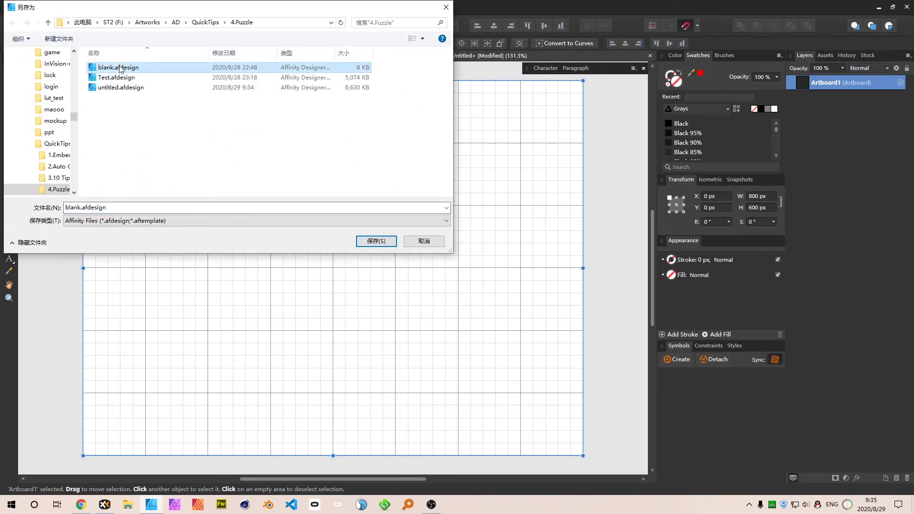
double_click(80, 206)
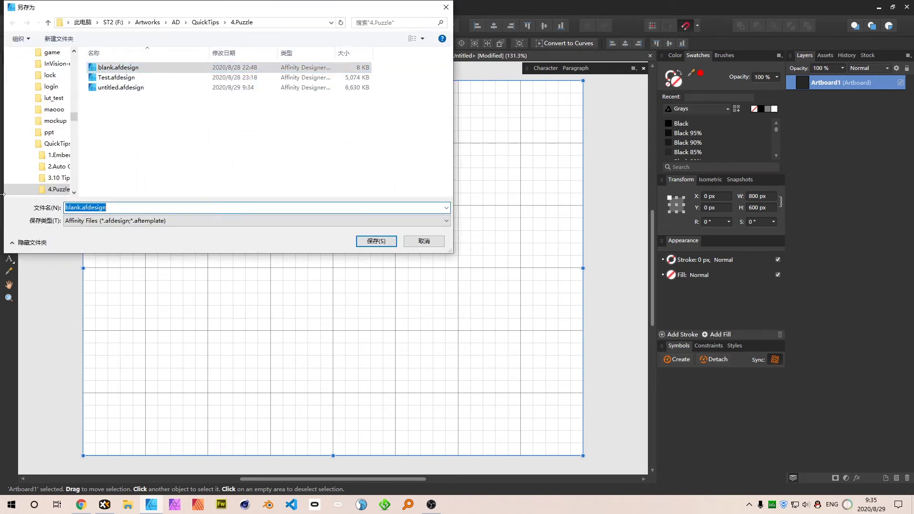
drag(78, 207, 39, 206)
key(Right)
key(BackSpace)
key(BackSpace)
key(BackSpace)
key(BackSpace)
key(BackSpace)
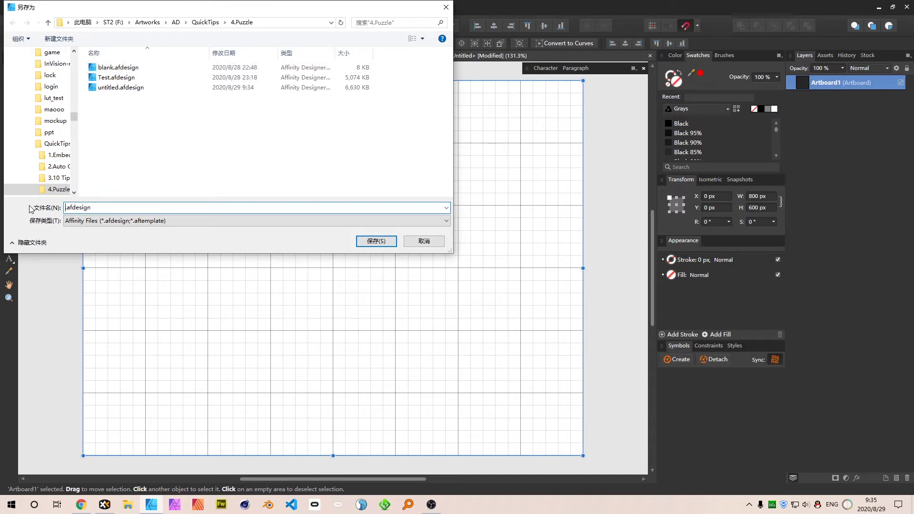
text(puzzle)
key(Return)
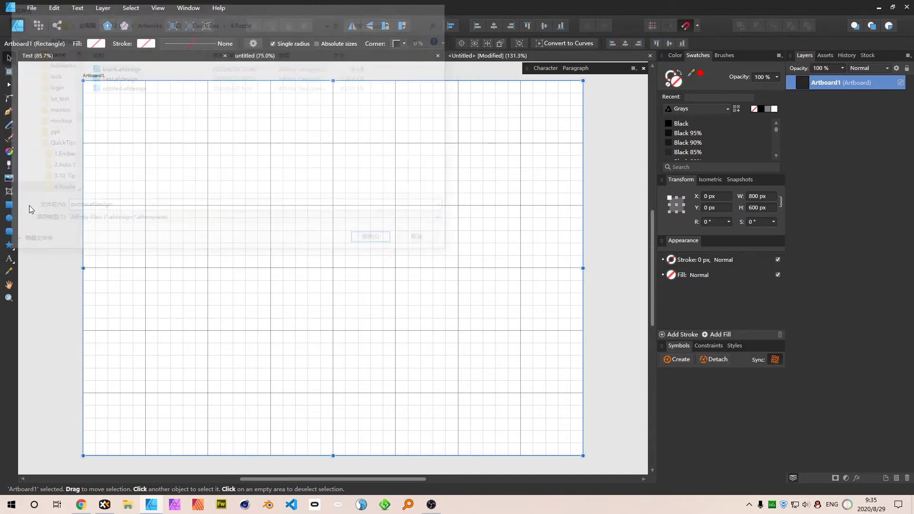
click(651, 56)
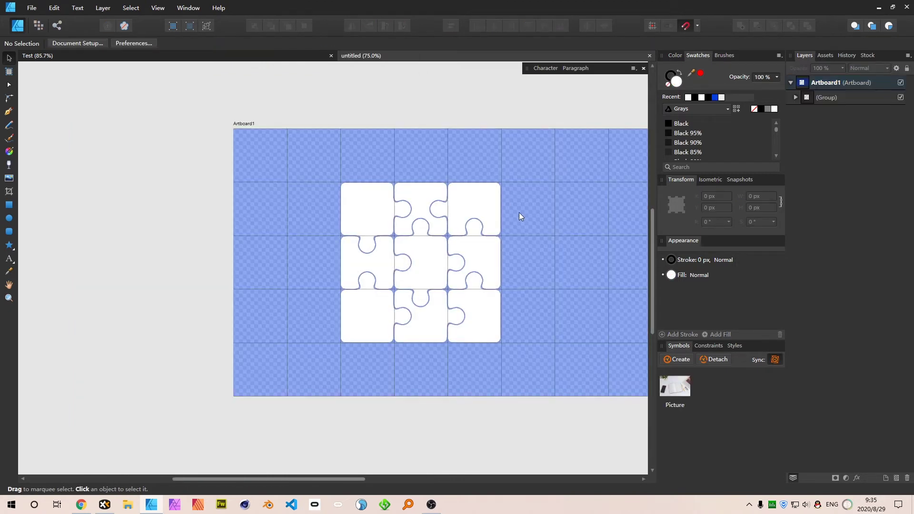
Step: Embed puzzle.afdesign from the file manager's 4.Puzzle folder into the untitled puzzle document
key(alt+Tab)
click(180, 87)
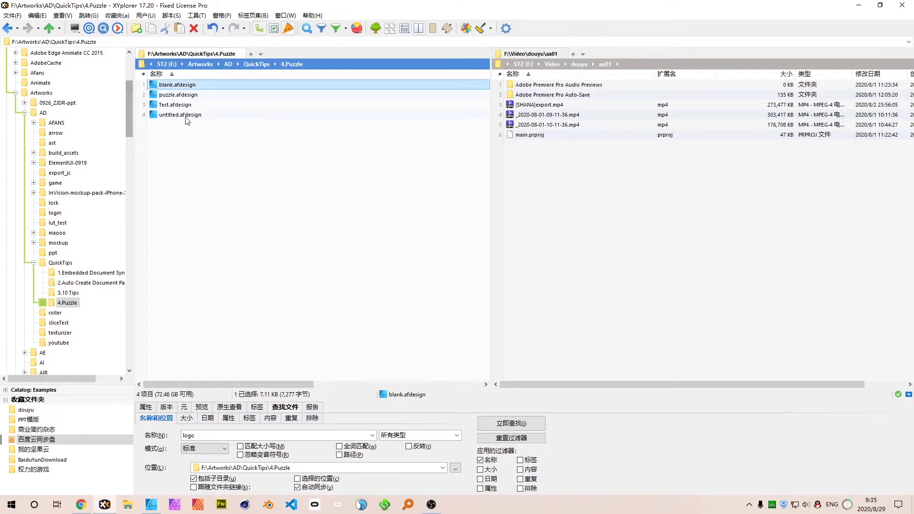
click(172, 95)
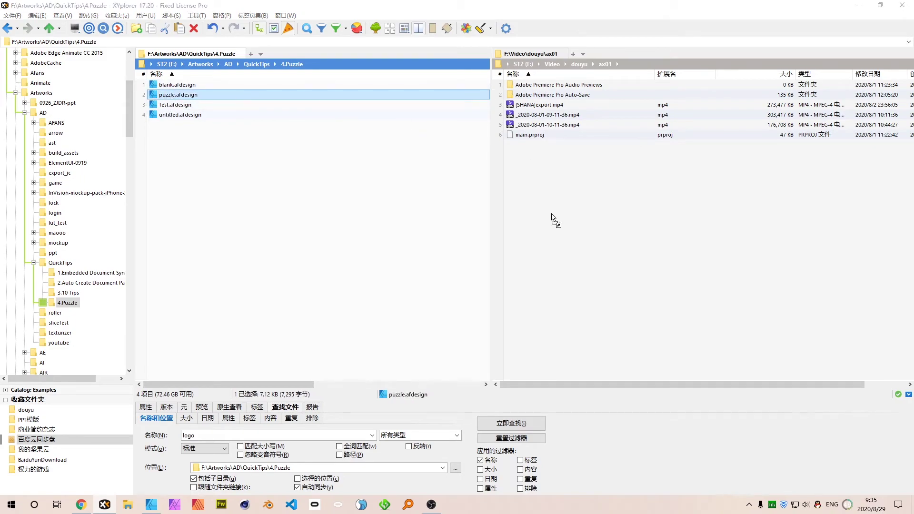
key(alt+Tab)
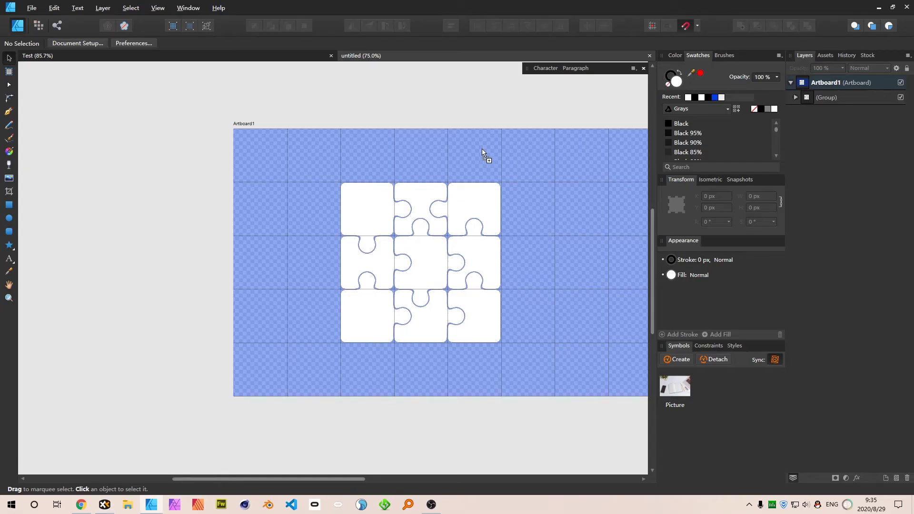
drag(482, 149, 484, 149)
click(563, 189)
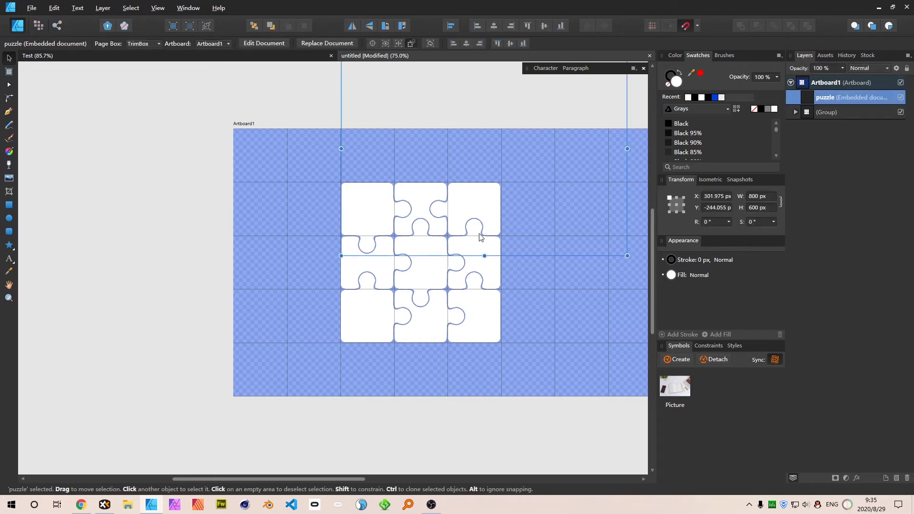
Step: Move the embedded puzzle document off the artboard to X 1300 px, Y 0 px
scroll(382, 234, down, 5)
drag(426, 202, 547, 230)
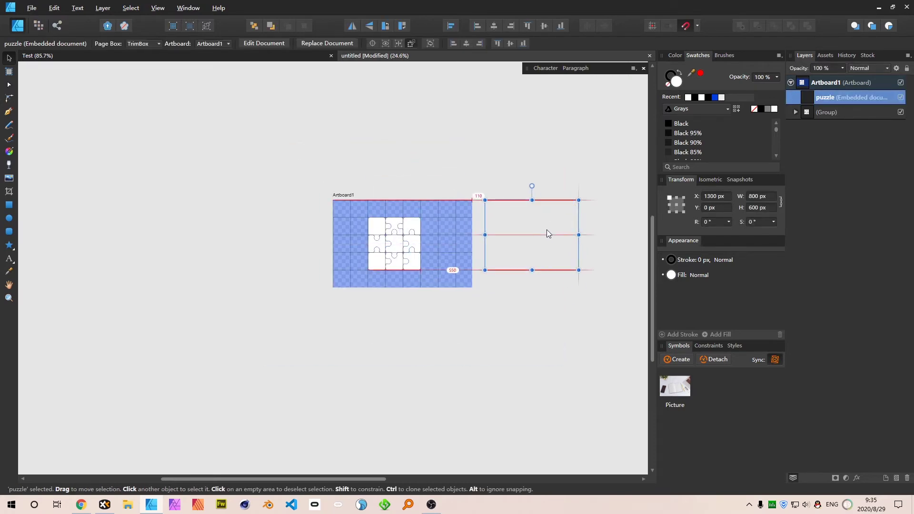
scroll(534, 229, up, 3)
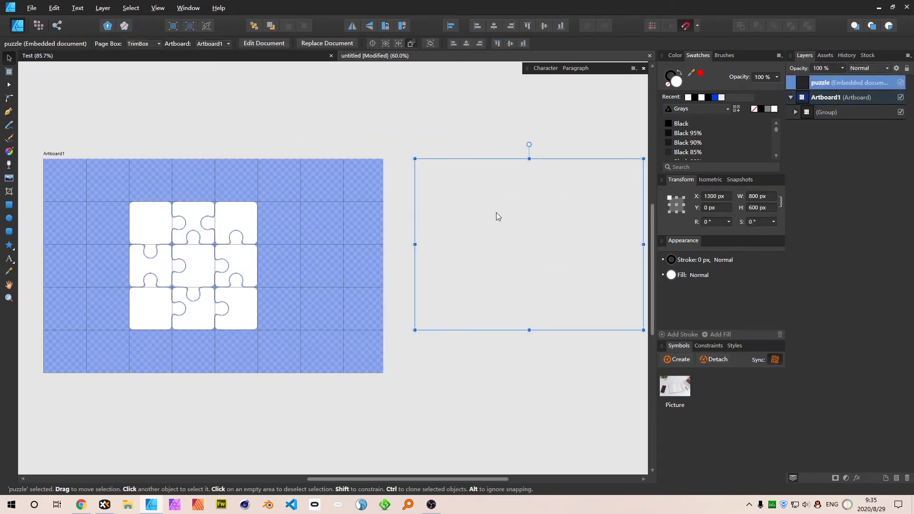
Step: Open the embedded puzzle document for editing, deselect its artboard and return to the untitled document
double_click(528, 216)
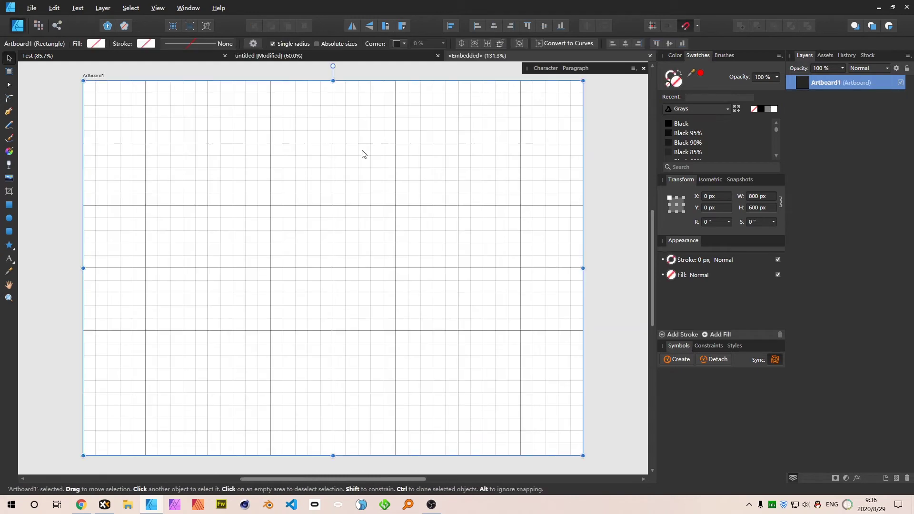
click(503, 93)
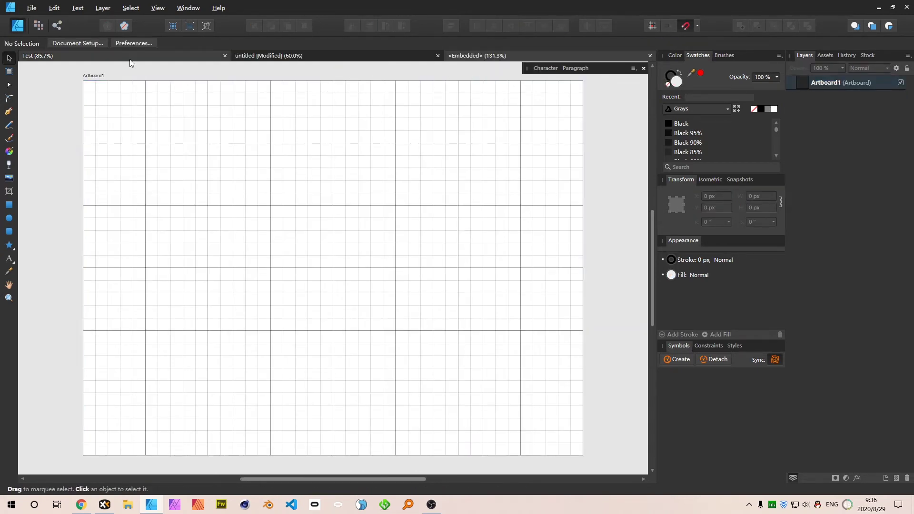
click(286, 57)
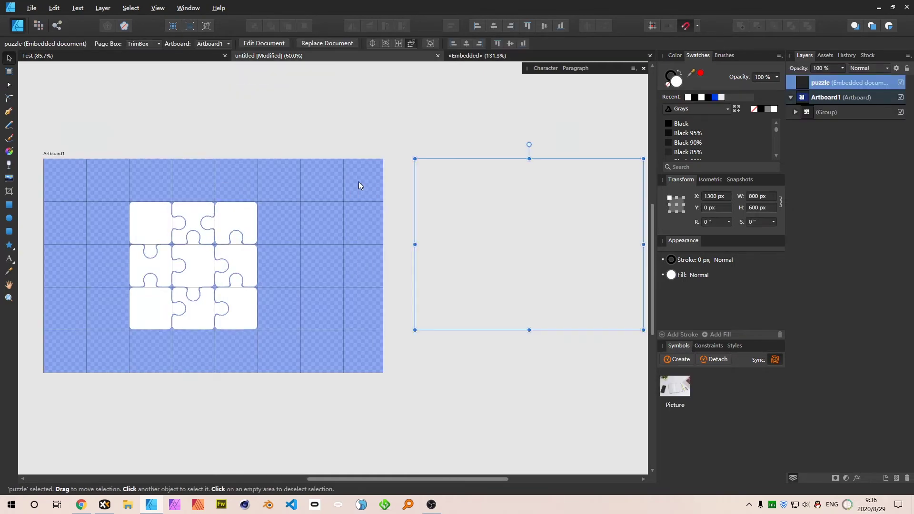
Step: Open the embedded puzzle document and check the dimensions and DPI in its document setup, leaving the settings unchanged
double_click(470, 175)
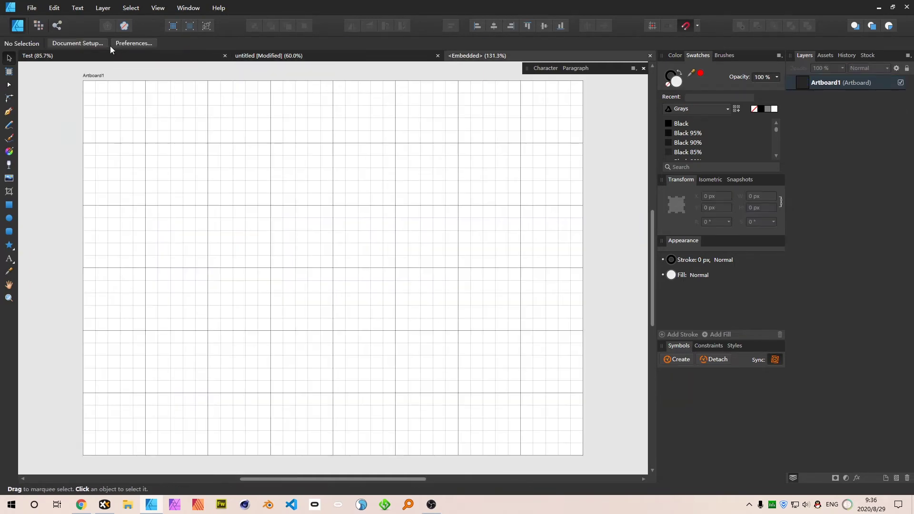
click(86, 44)
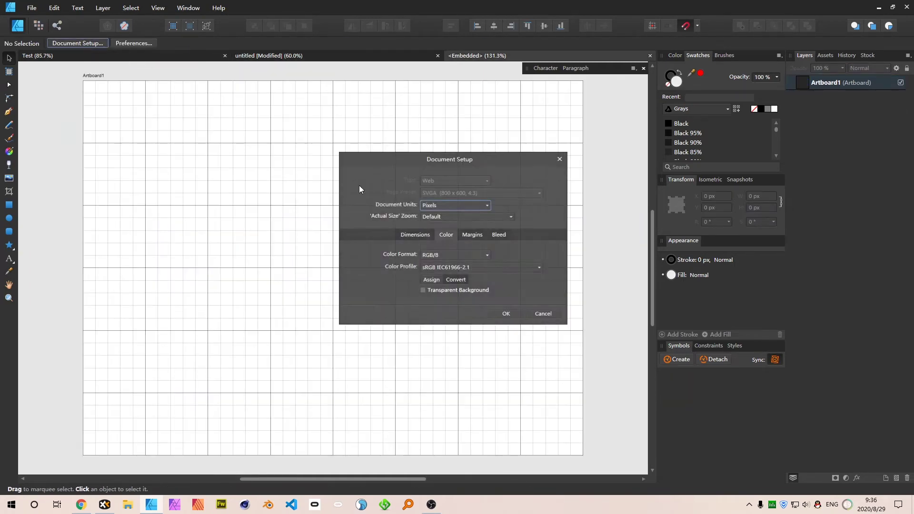
click(414, 234)
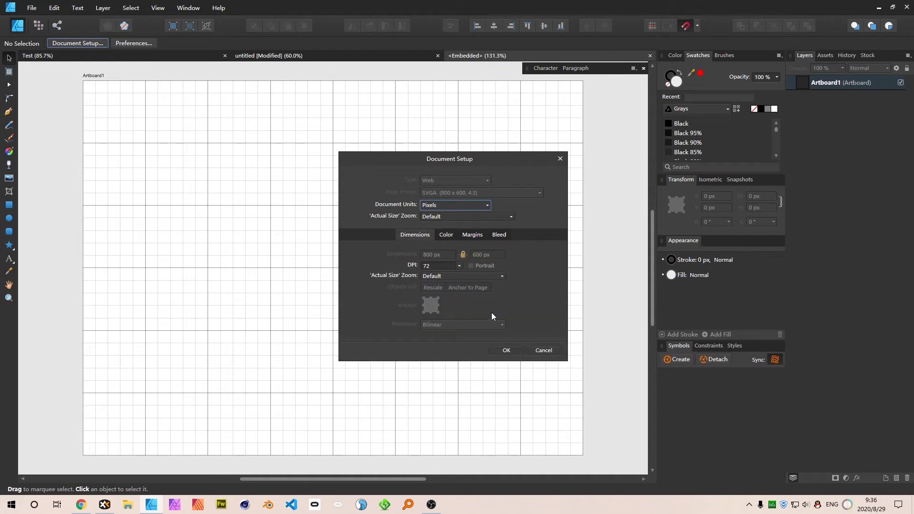
click(543, 350)
Step: Return to the untitled document and check the dimensions and DPI in its document setup without changing anything
click(373, 59)
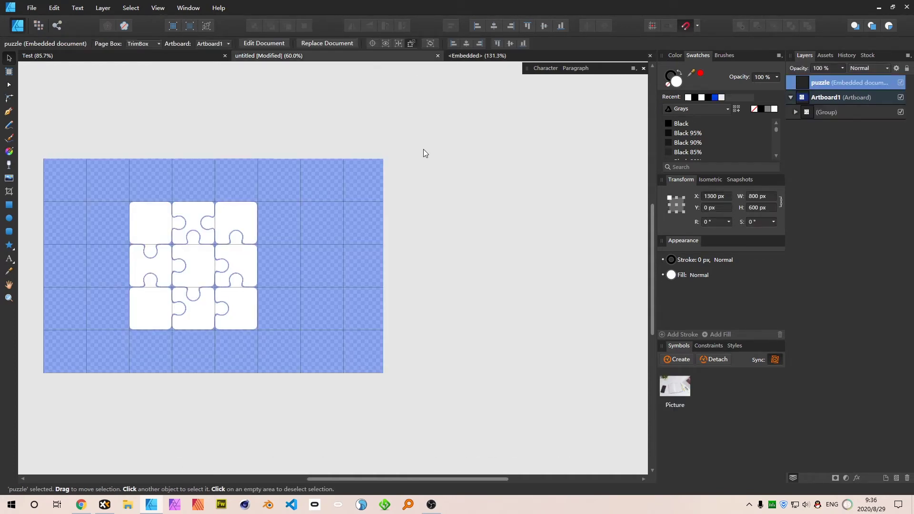
click(84, 43)
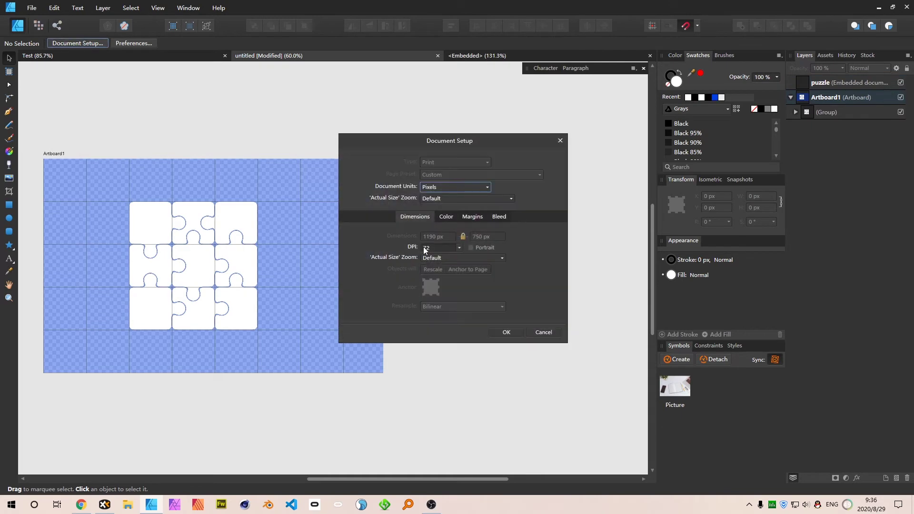
click(544, 336)
Step: Select the three-by-three group of interlocking puzzle pieces on the artboard
click(441, 203)
drag(459, 168, 570, 177)
drag(433, 190, 247, 332)
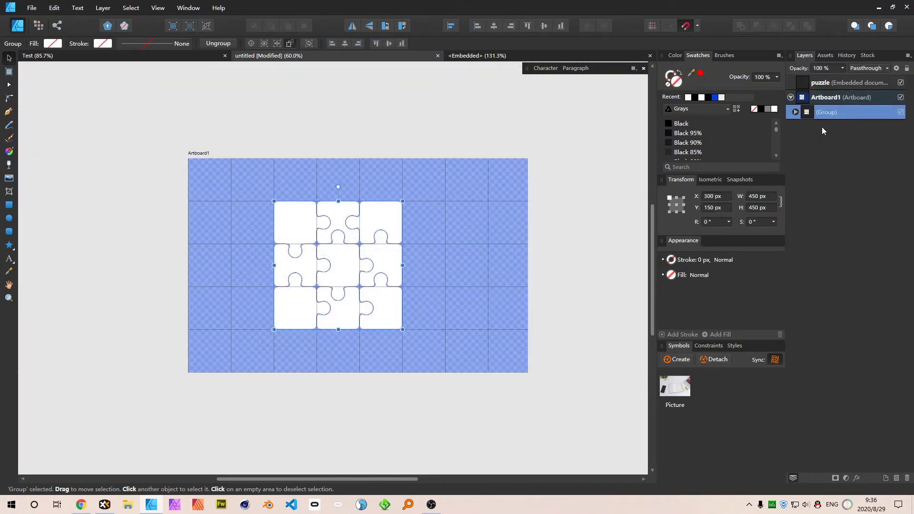
Step: Paste the puzzle group into the embedded document and align it with the artboard's upper-left corner at X 0 px, Y 0 px
click(507, 58)
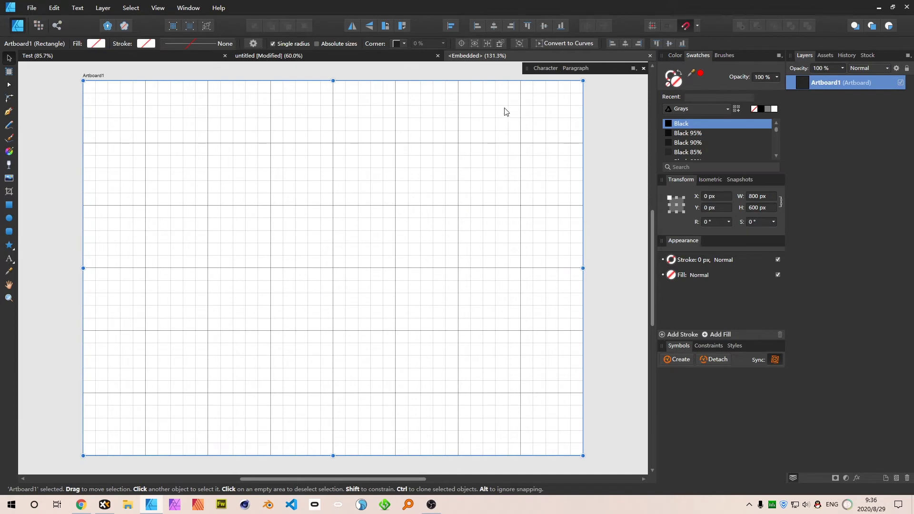
key(ctrl+v)
drag(435, 214, 244, 137)
key(space)
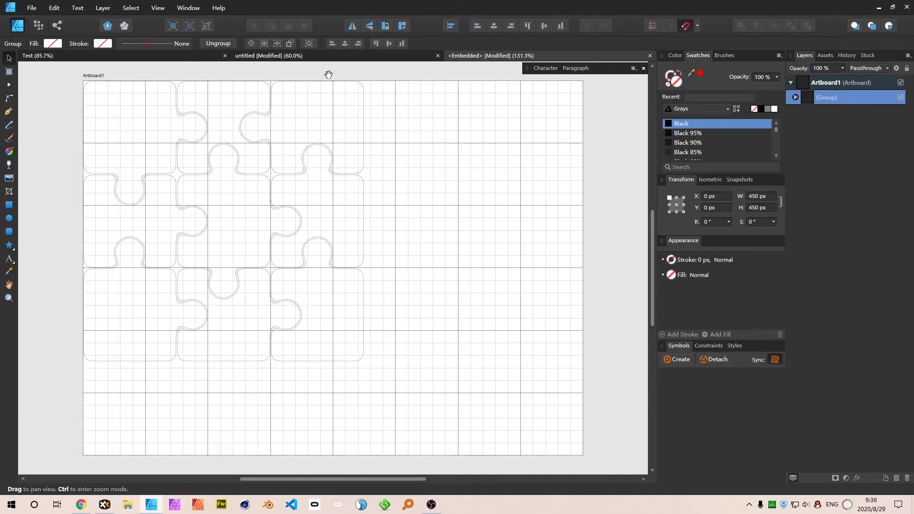
drag(329, 75, 488, 102)
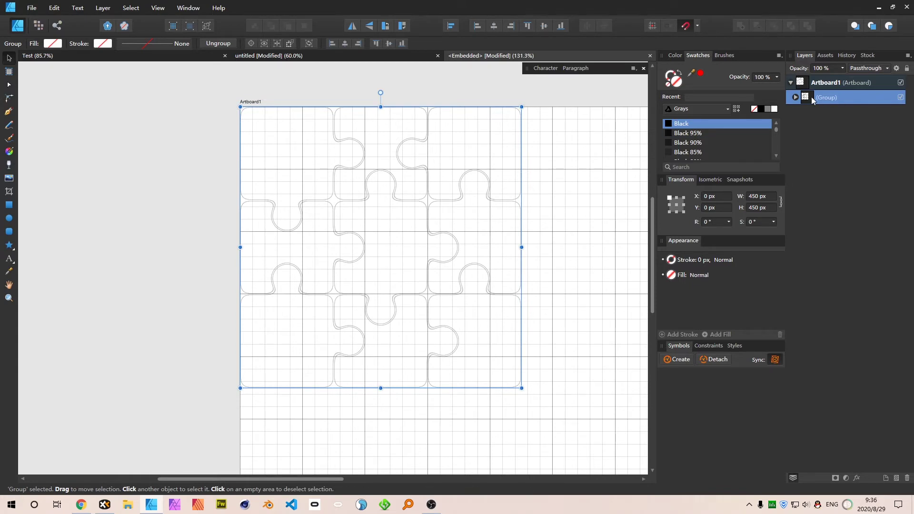
Step: Ungroup the pasted puzzle so its pieces sit directly under the artboard
click(795, 98)
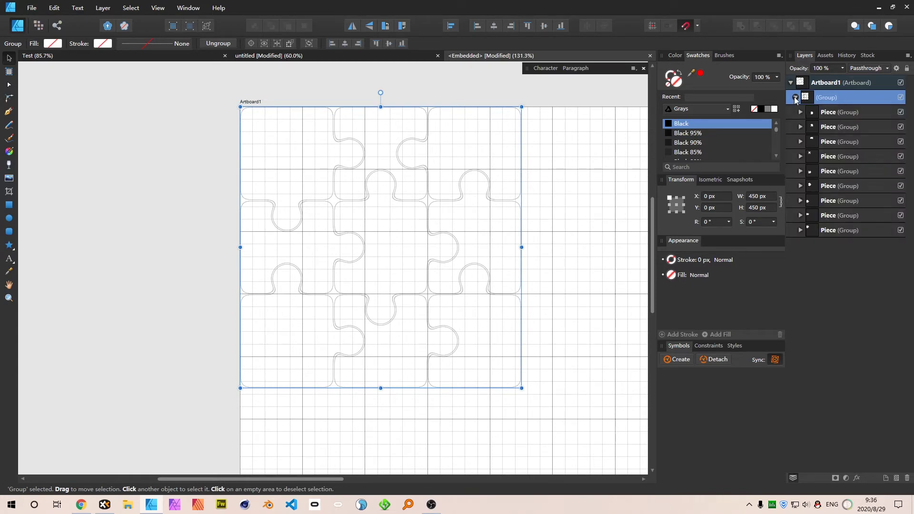
key(super)
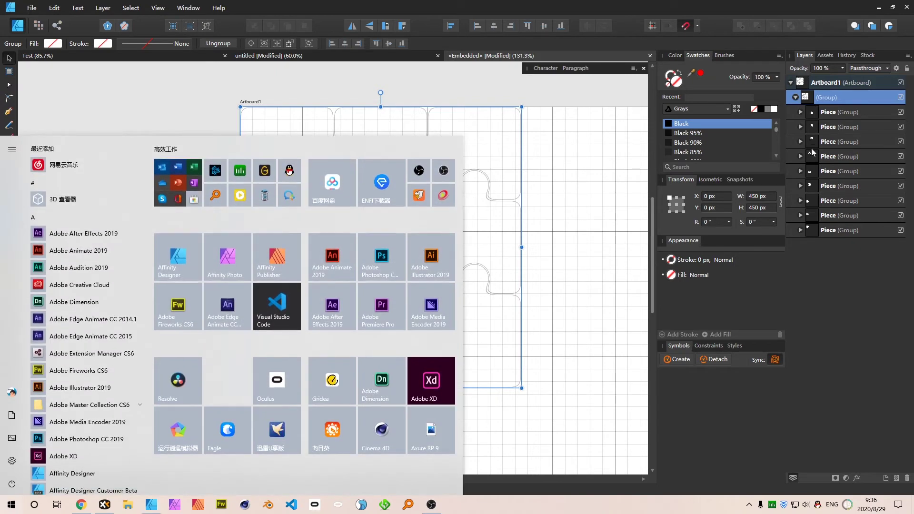
key(super)
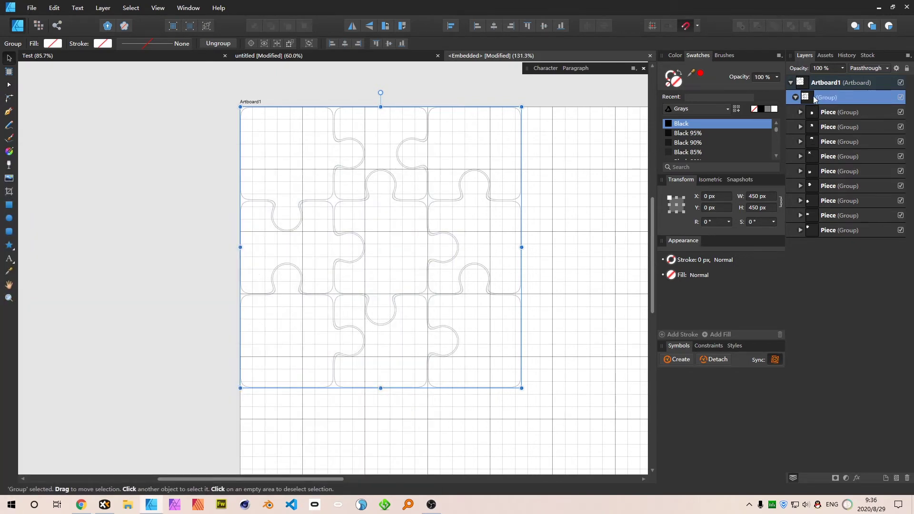
key(ctrl+shift+g)
Step: Rename the embedded document's artboard as Puzzle
double_click(835, 83)
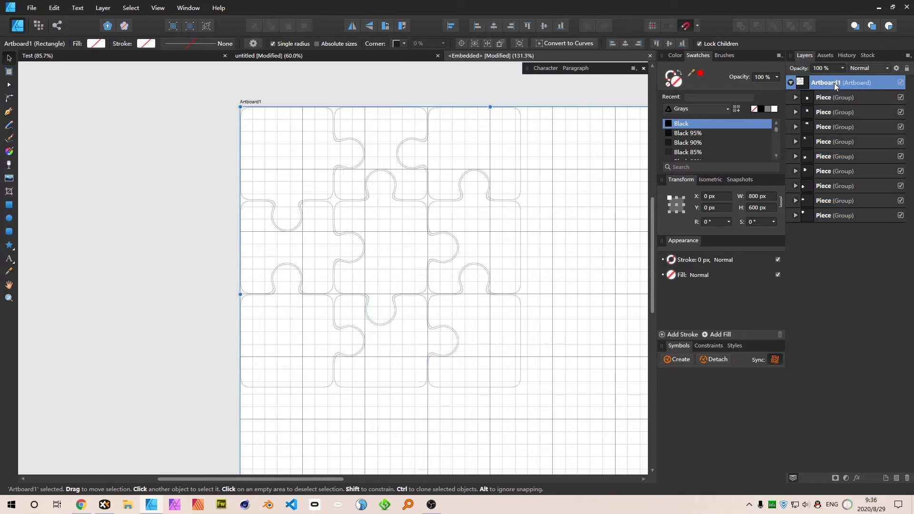
text(Puzzle)
key(Return)
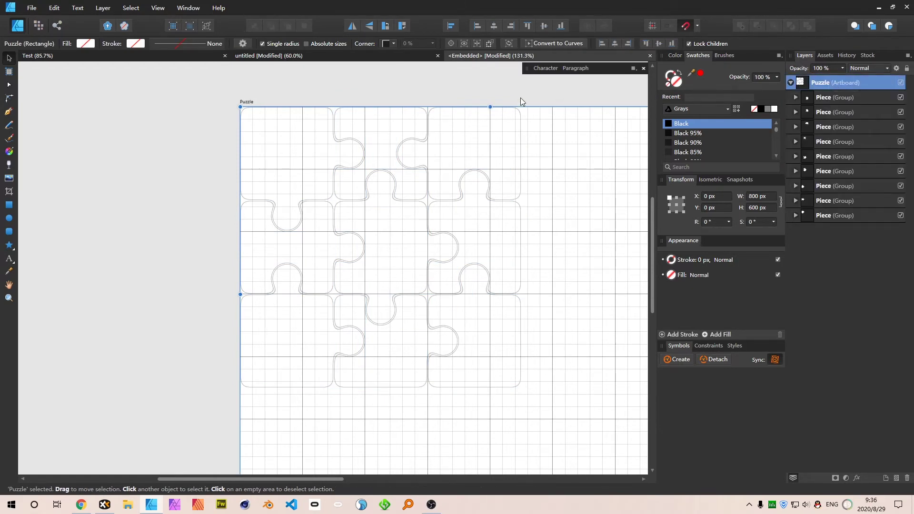
Step: Resize the Puzzle artboard to 450 px wide and 450 px high, matching the combined puzzle pieces
scroll(362, 174, down, 4)
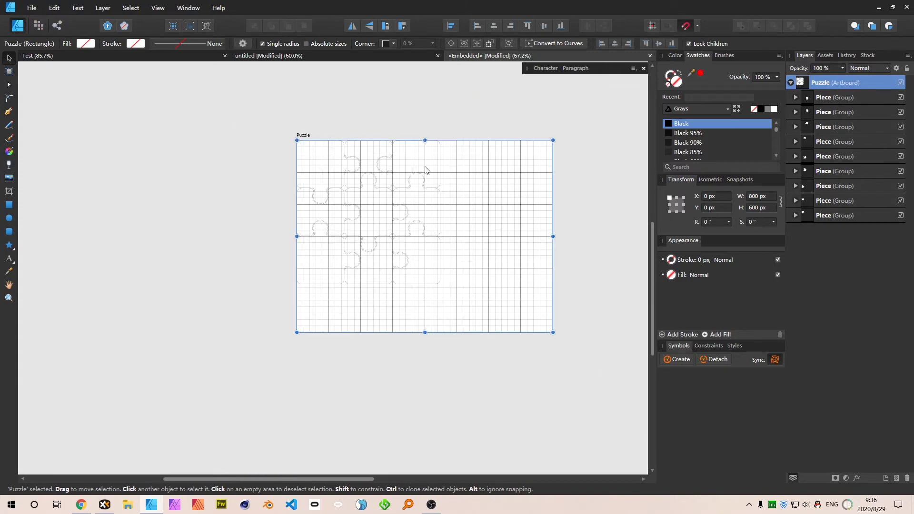
click(426, 170)
drag(453, 104, 291, 307)
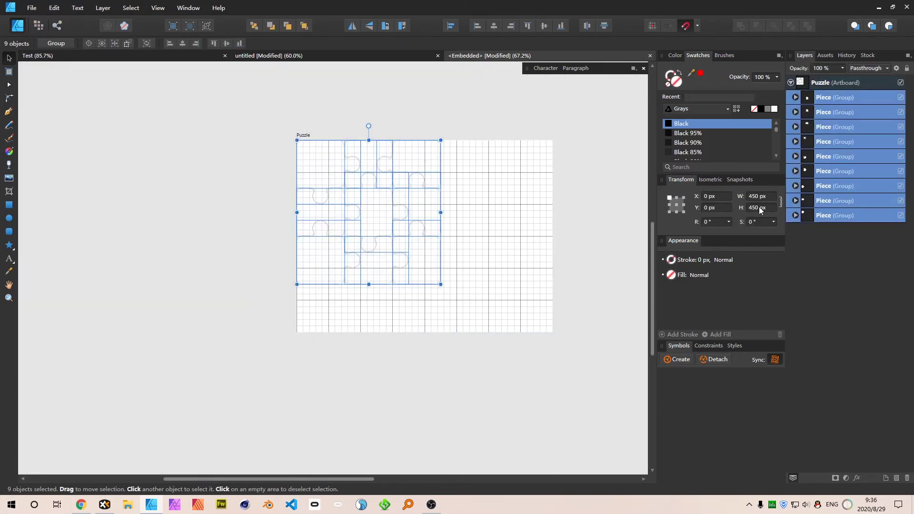
click(303, 136)
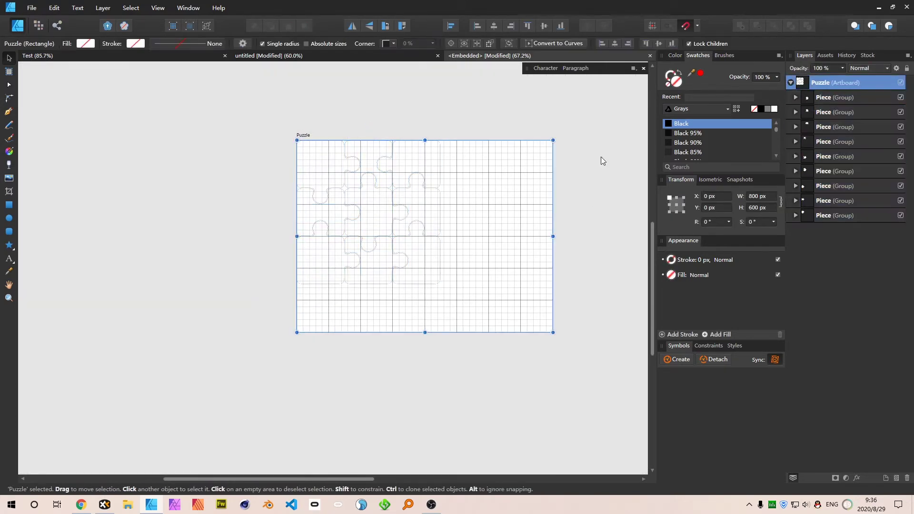
click(771, 196)
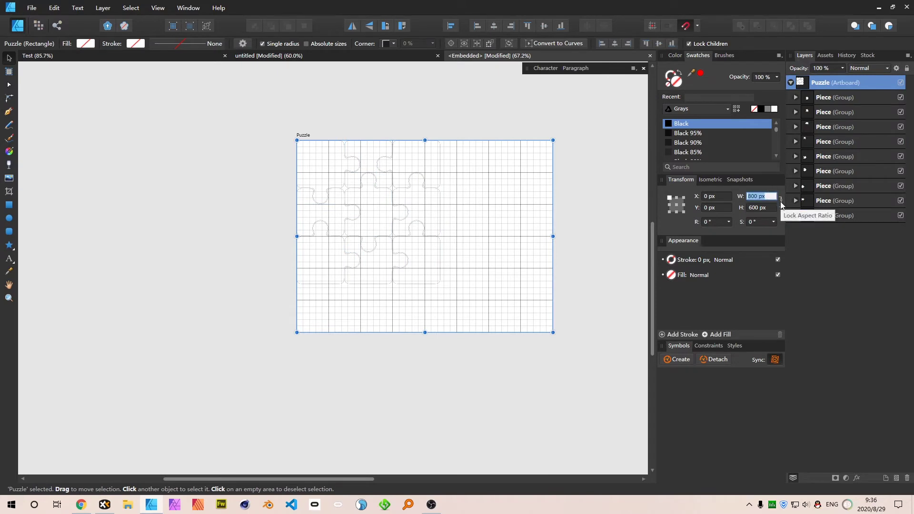
text(450)
key(Return)
click(762, 207)
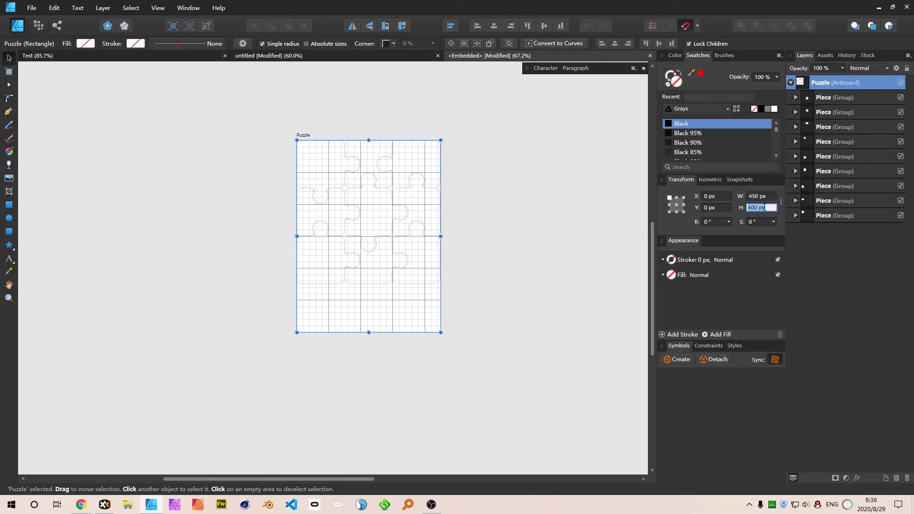
text(450)
key(Return)
click(545, 170)
Step: Enable a transparent background in the embedded document's colour setup
scroll(374, 173, up, 4)
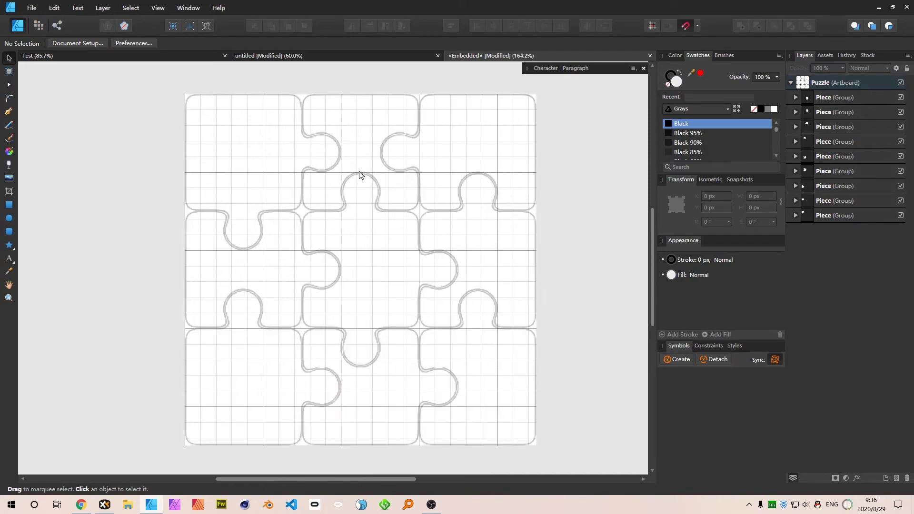
scroll(237, 113, up, 4)
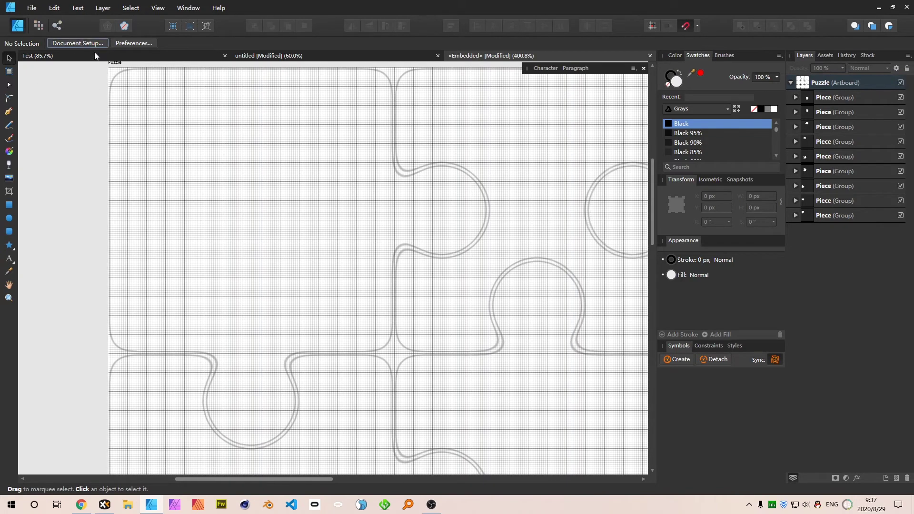
click(93, 44)
click(452, 216)
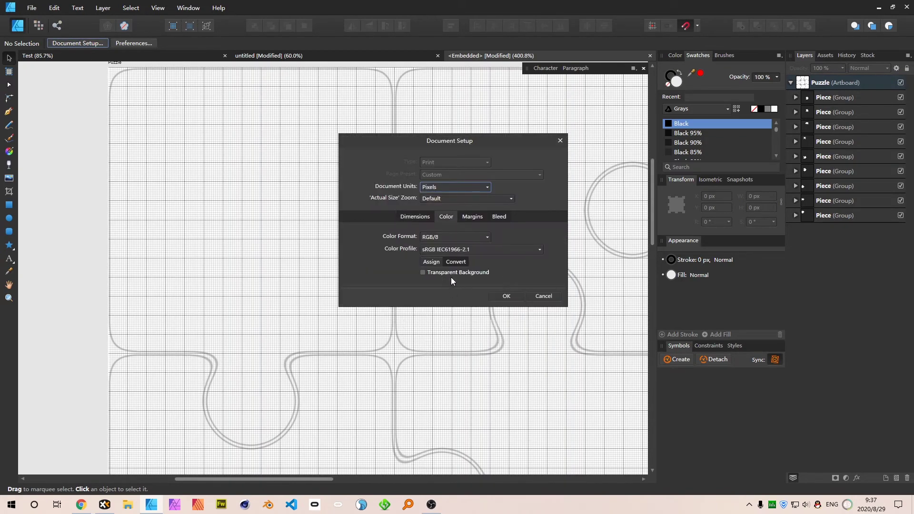
click(506, 299)
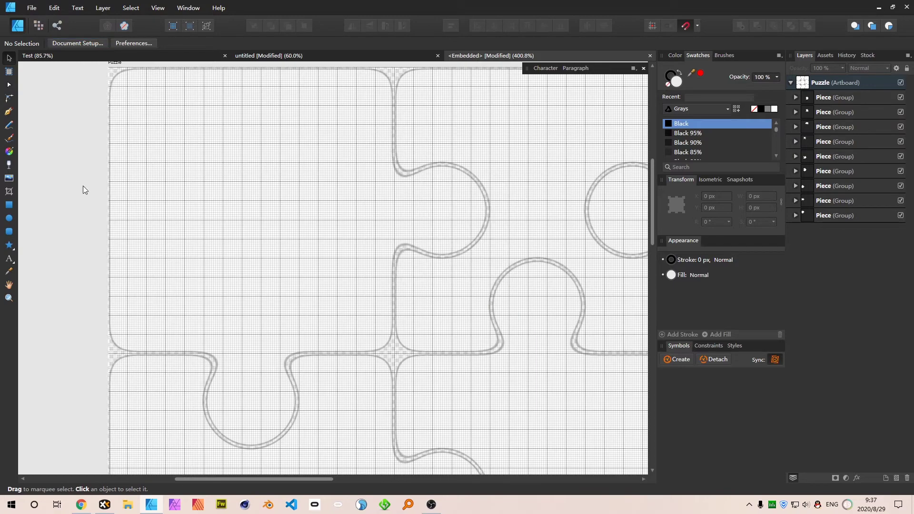
key(ctrl+1)
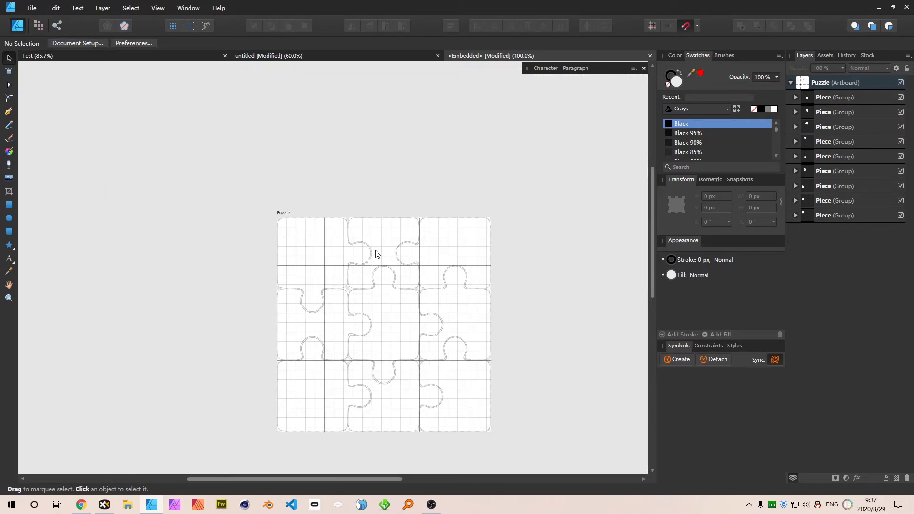
Step: Return to the untitled parent document and delete the original puzzle group from Artboard1
click(380, 55)
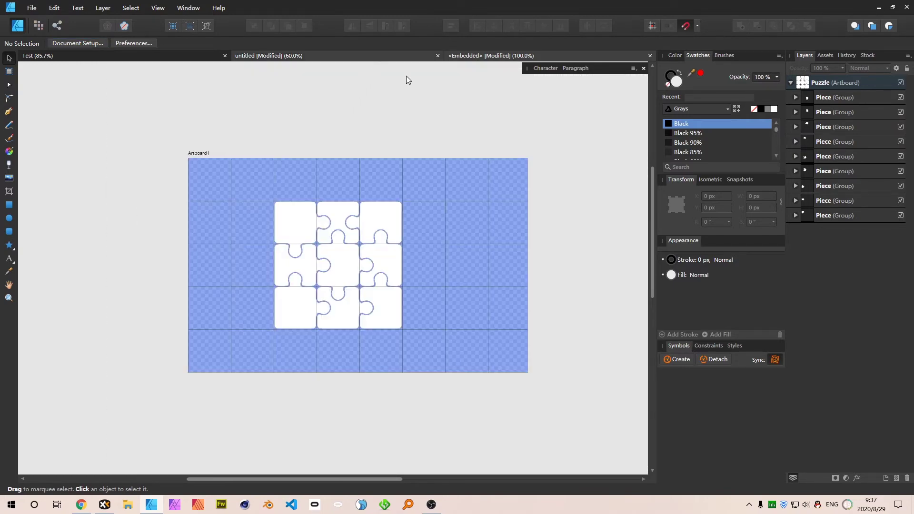
click(382, 238)
drag(383, 219, 518, 213)
key(Delete)
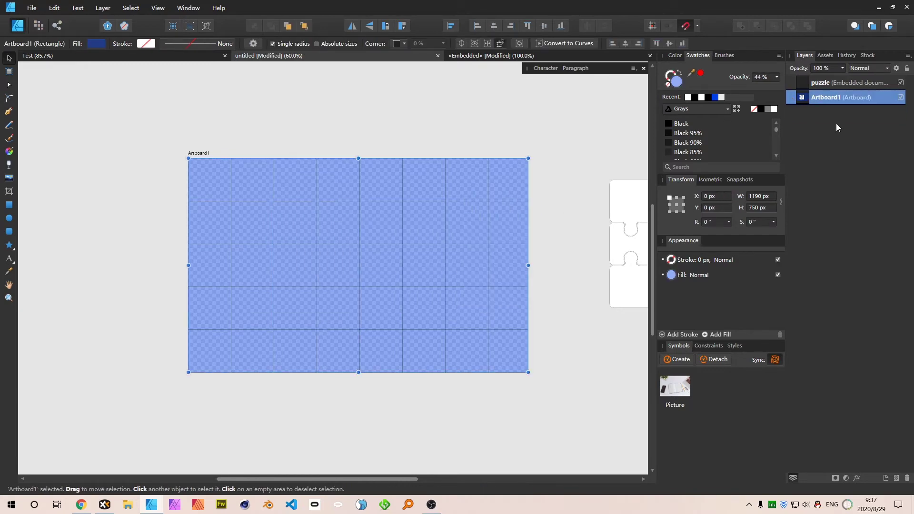
Step: Nest the embedded puzzle document inside Artboard1 and position it over the blue background at about X 300 px, Y 160 px
click(827, 84)
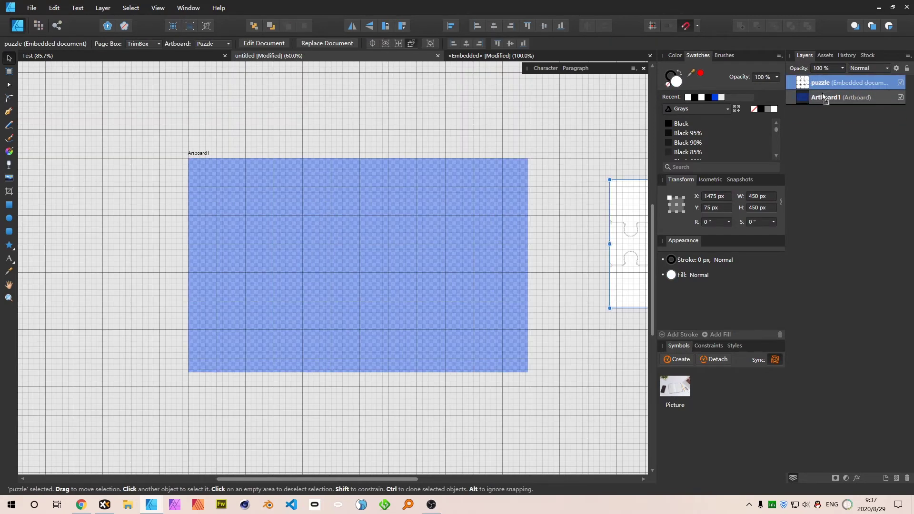
drag(826, 98, 827, 99)
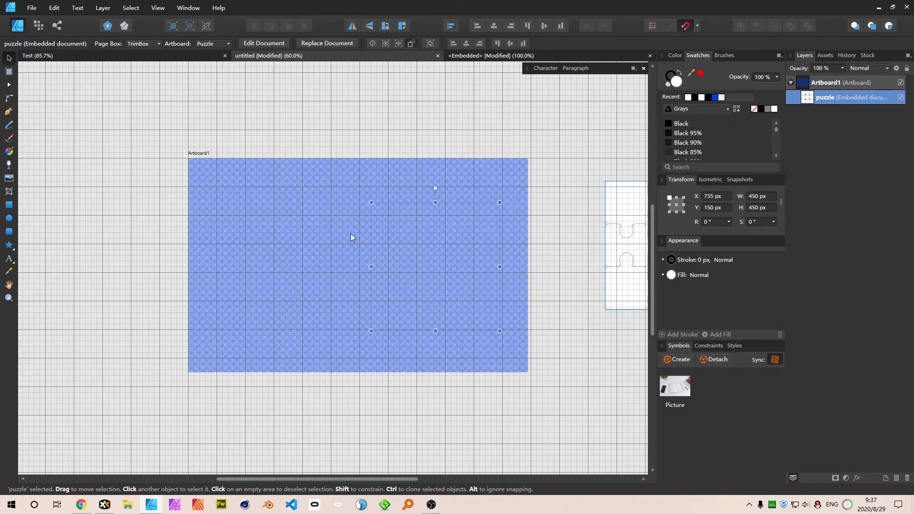
drag(351, 237, 279, 222)
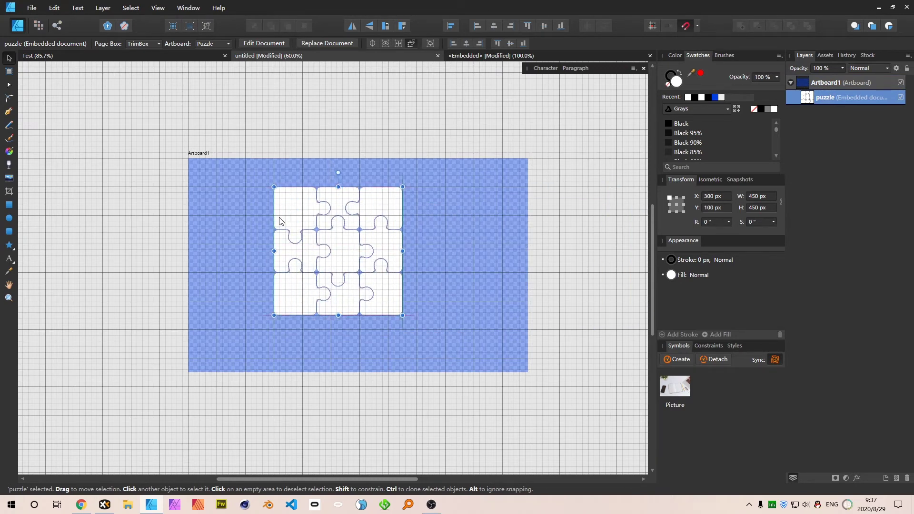
key(ctrl+1)
drag(448, 223, 506, 247)
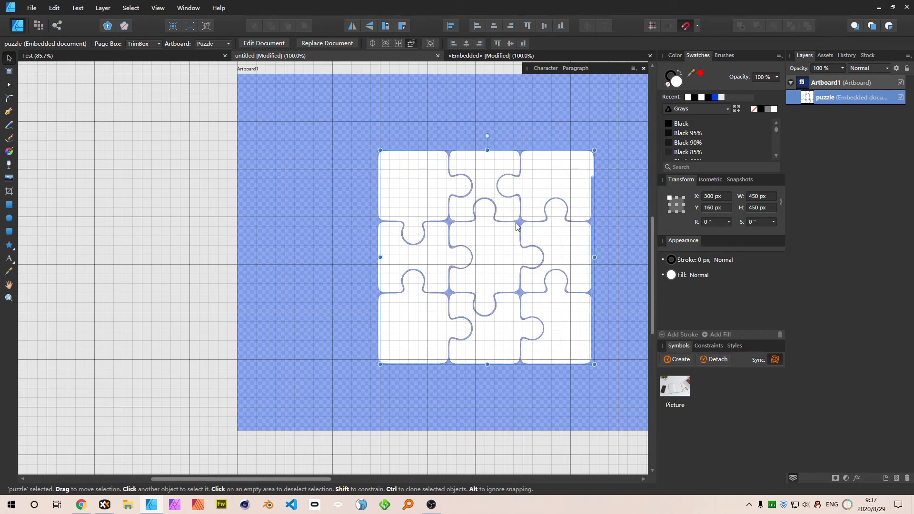
click(512, 125)
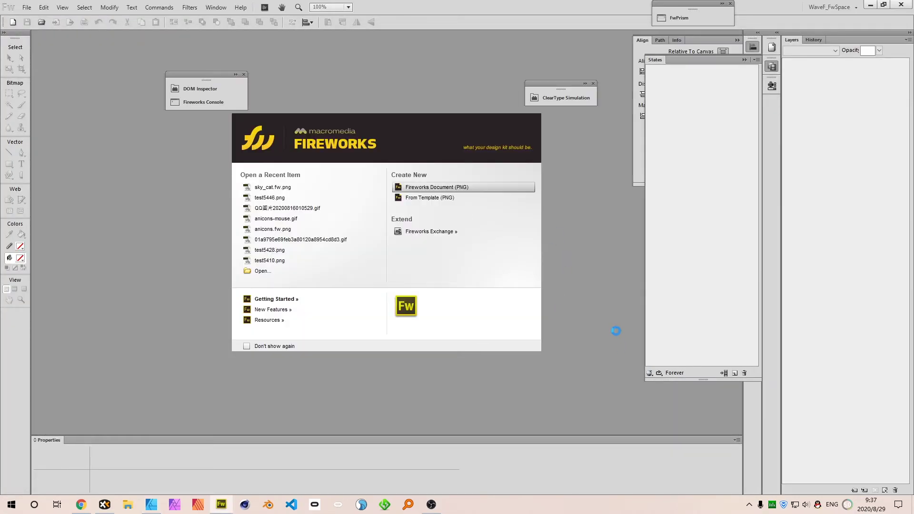
Step: In Fireworks, create a new 493 x 494 pixel document and draw nine overlapping white rectangles across the canvas
key(ctrl+n)
click(495, 313)
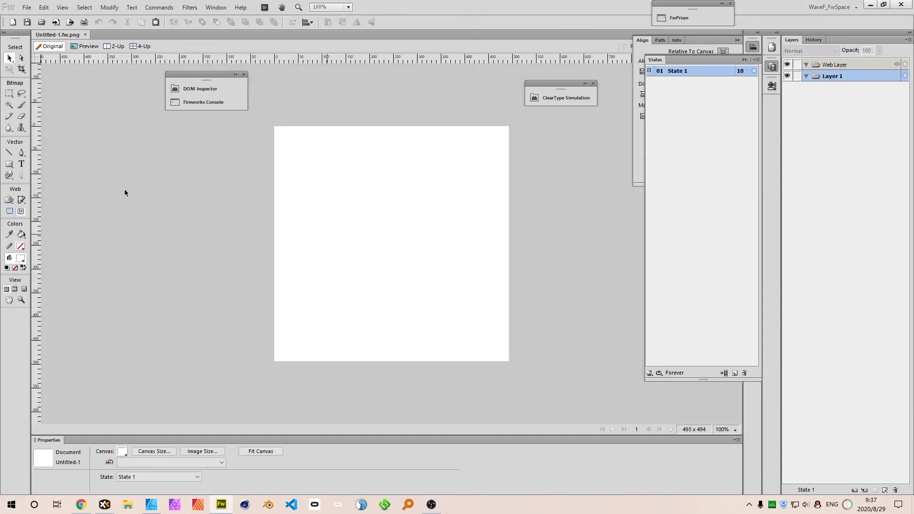
click(9, 163)
drag(281, 180, 366, 244)
drag(323, 184, 439, 257)
drag(337, 165, 434, 233)
drag(358, 154, 457, 222)
drag(382, 156, 484, 224)
drag(427, 165, 484, 204)
Step: Ungroup all the rectangles into paths and give them a green 1-Pixel Soft stroke
key(v)
mouse_move(544, 146)
mouse_down()
mouse_move(304, 335)
mouse_move(278, 339)
mouse_up()
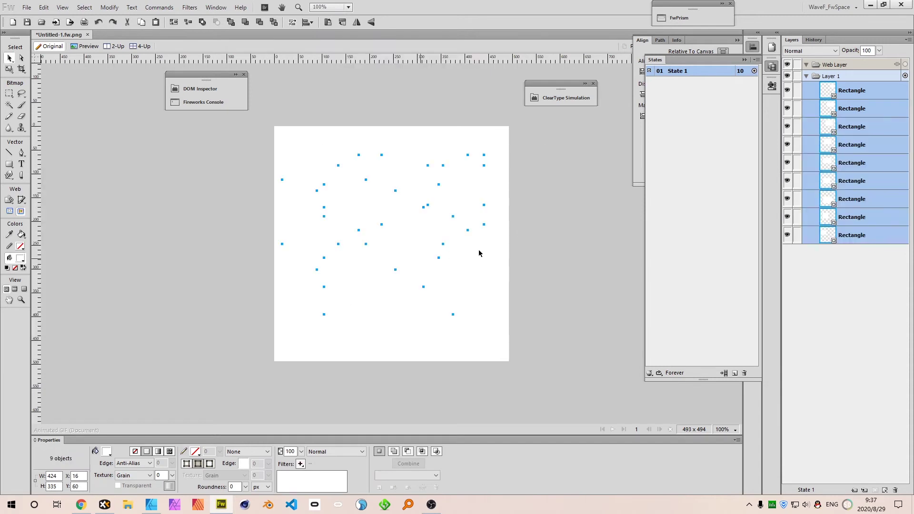
key(ctrl+shift+g)
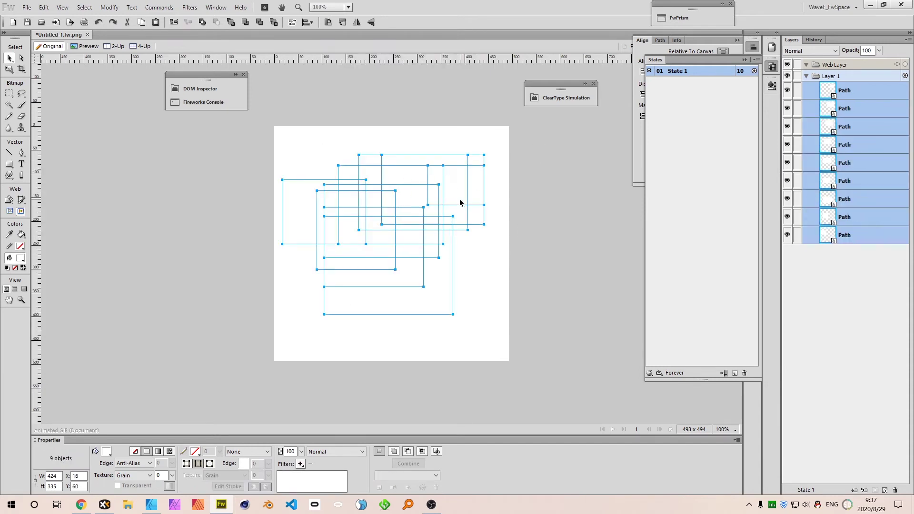
drag(462, 202, 470, 203)
click(195, 452)
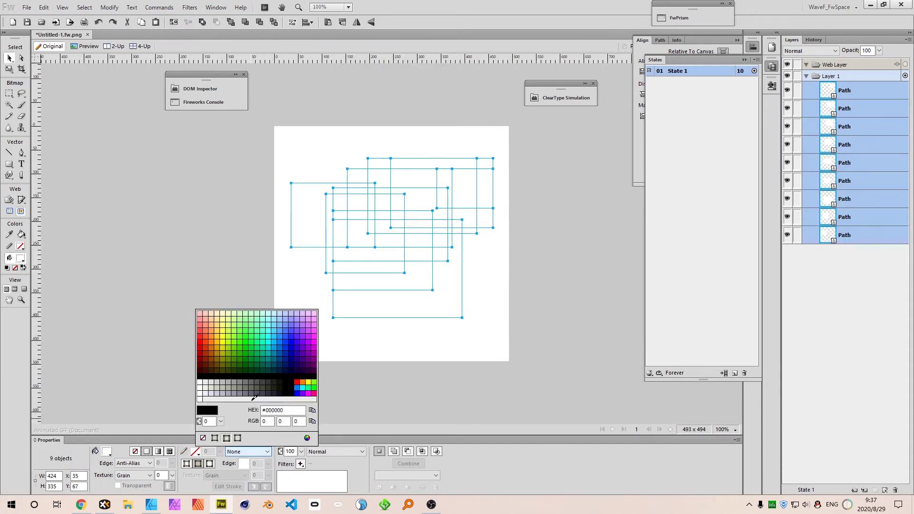
click(253, 366)
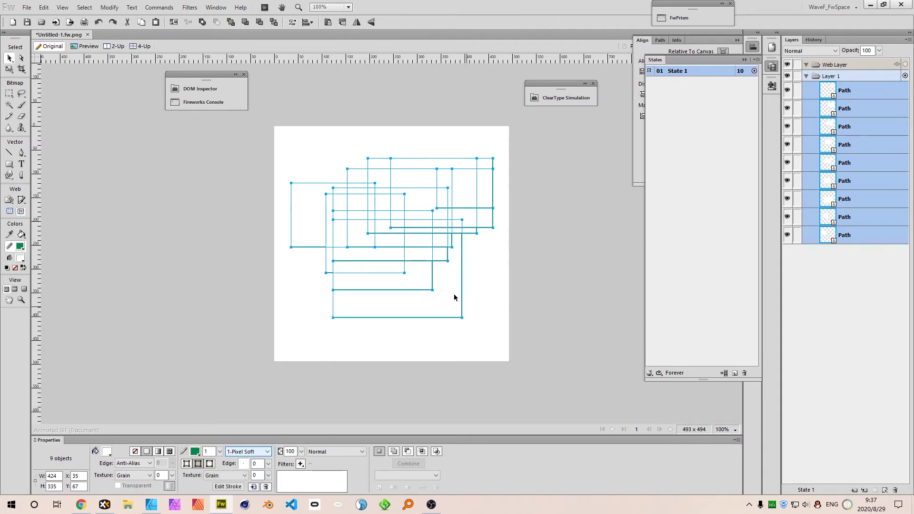
Step: Convert all the green-outlined paths into a single symbol and shift it slightly on the canvas
click(537, 153)
drag(537, 153, 289, 319)
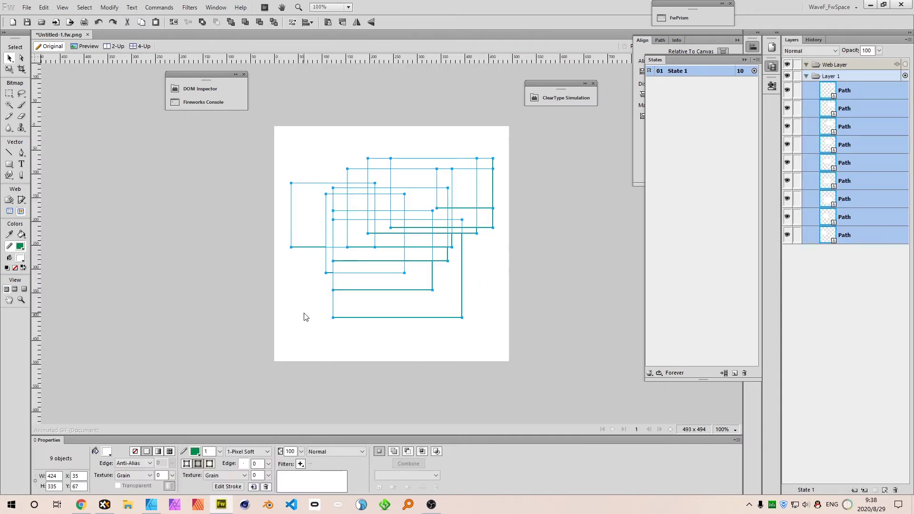
key(F8)
mouse_move(425, 205)
mouse_down()
mouse_move(475, 245)
mouse_move(401, 201)
mouse_move(414, 195)
mouse_move(421, 204)
mouse_up()
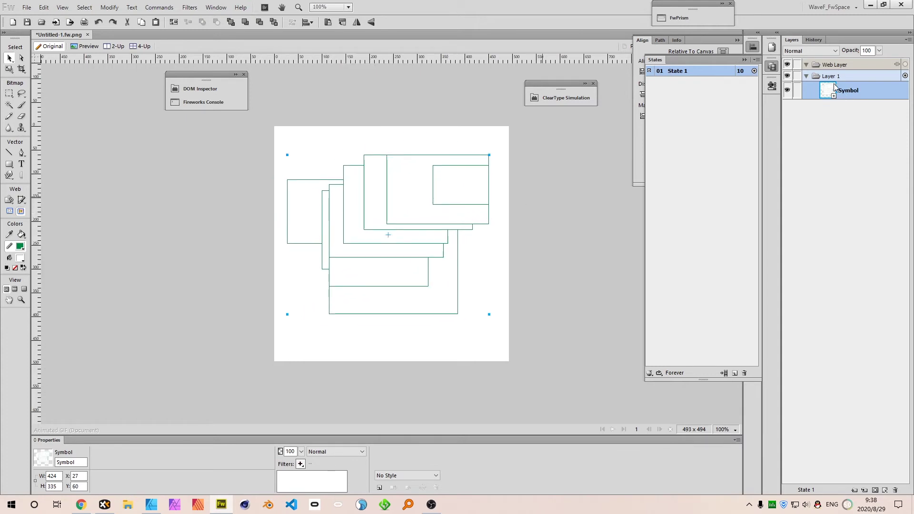
drag(445, 186, 444, 219)
Step: Open the symbol for editing and apply a red Color Fill filter at 50% opacity to all nine paths
double_click(444, 219)
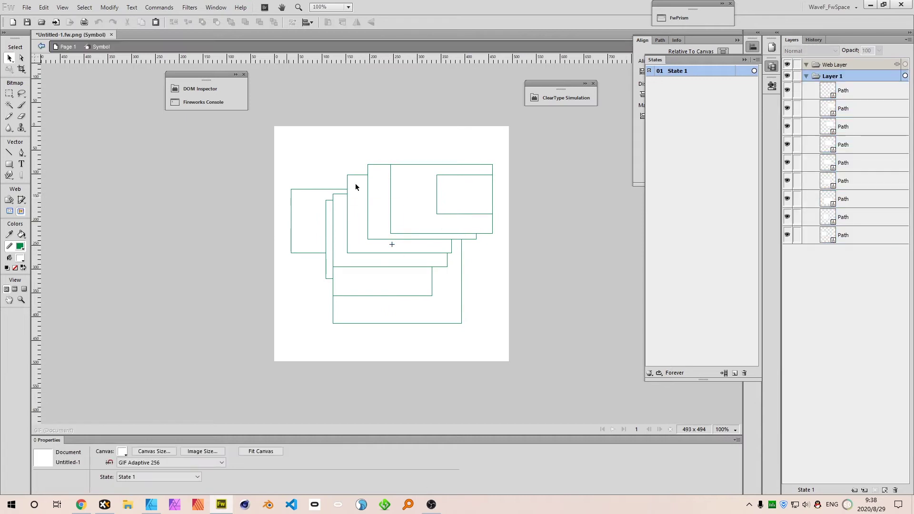
drag(299, 139, 596, 375)
click(537, 179)
key(ctrl+a)
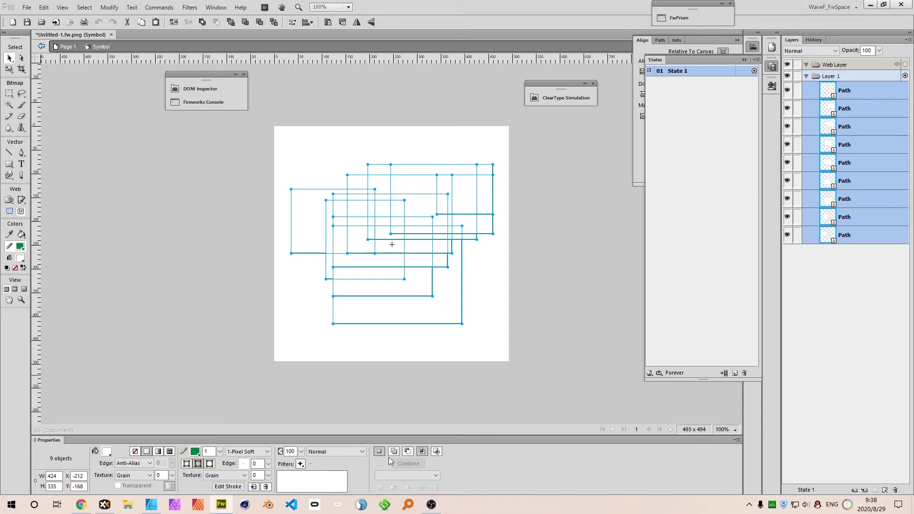
click(300, 465)
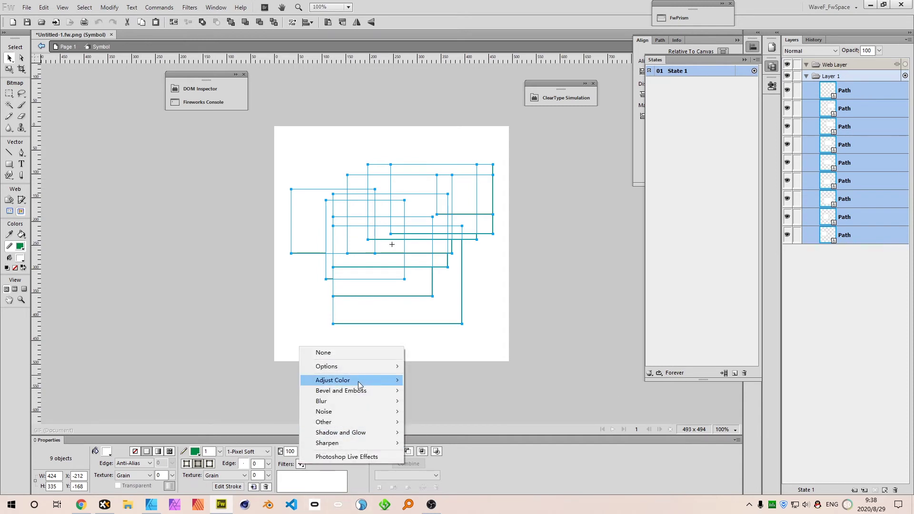
mouse_move(390, 381)
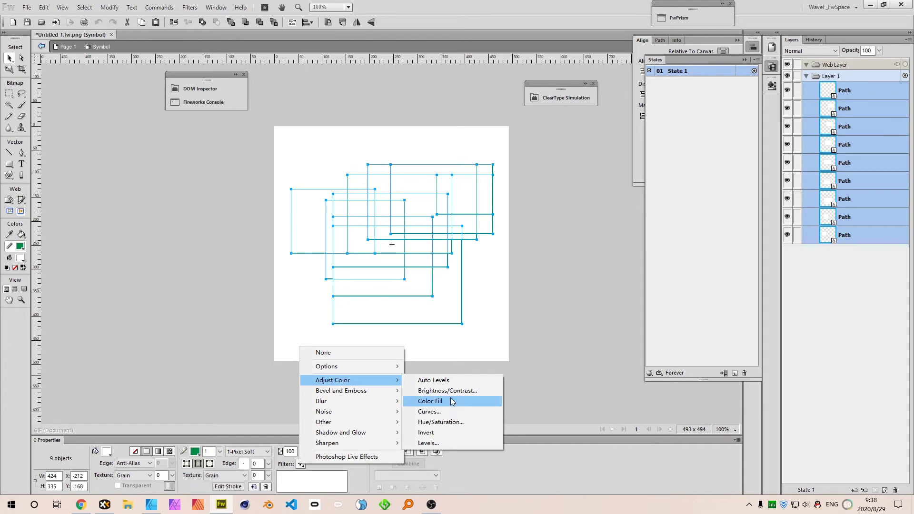
click(451, 404)
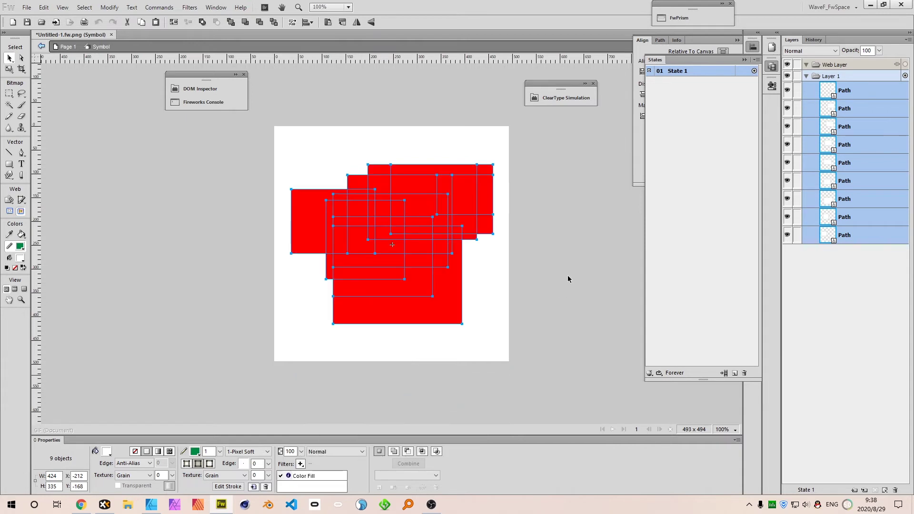
key(5)
Step: Leave symbol editing and move the symbol instance on the canvas to about X 35, Y 80
click(525, 234)
double_click(330, 136)
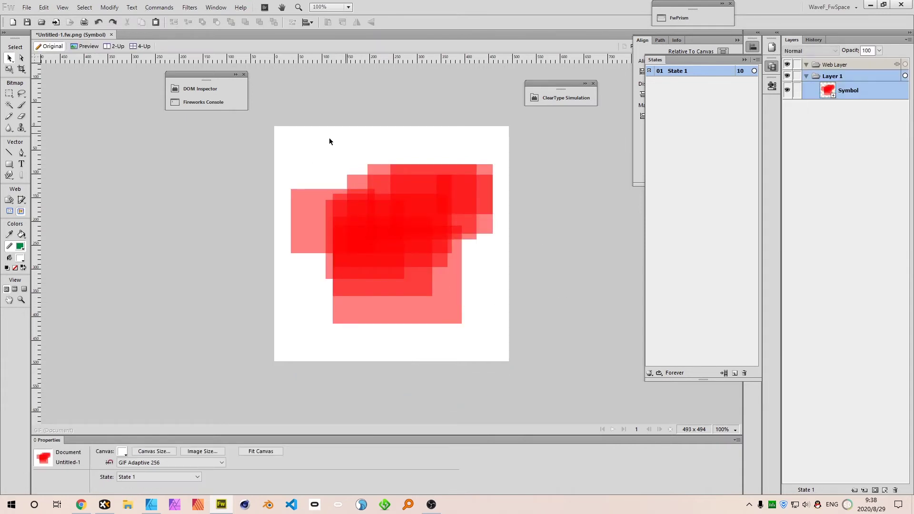
click(330, 136)
drag(324, 120, 649, 419)
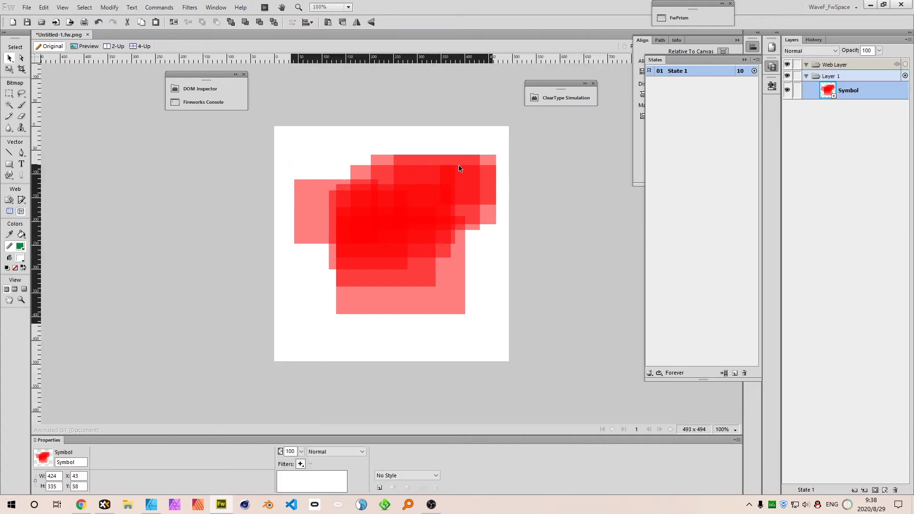
drag(454, 184, 388, 233)
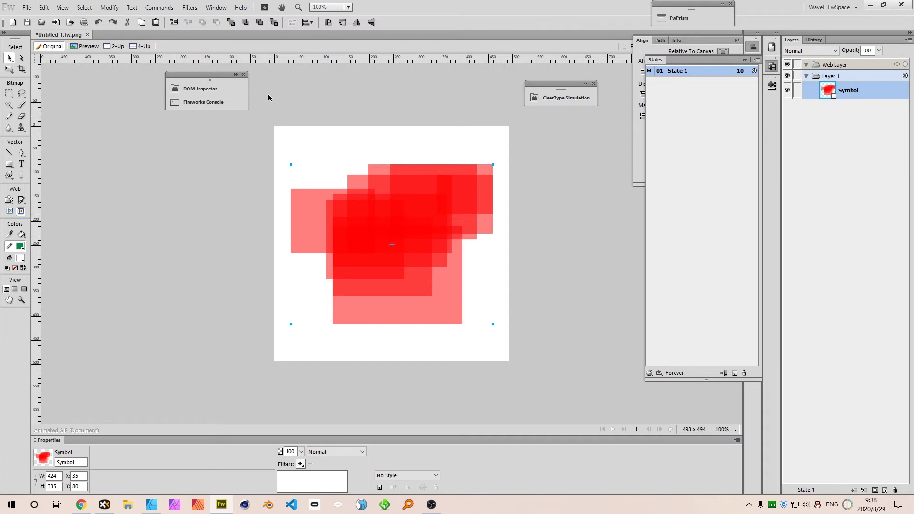
Step: Close Fireworks without saving and, back in Affinity Designer, move the embedded puzzle to X 300 px, Y 150 px
click(901, 4)
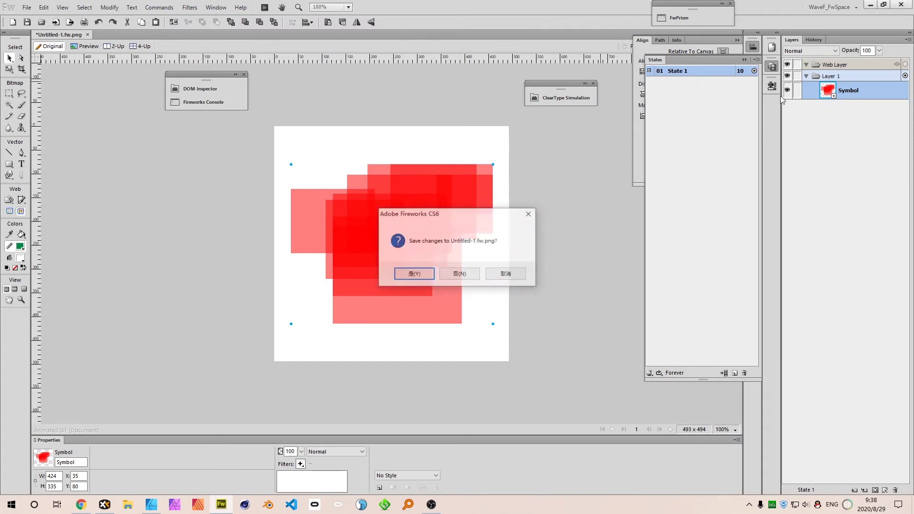
click(477, 275)
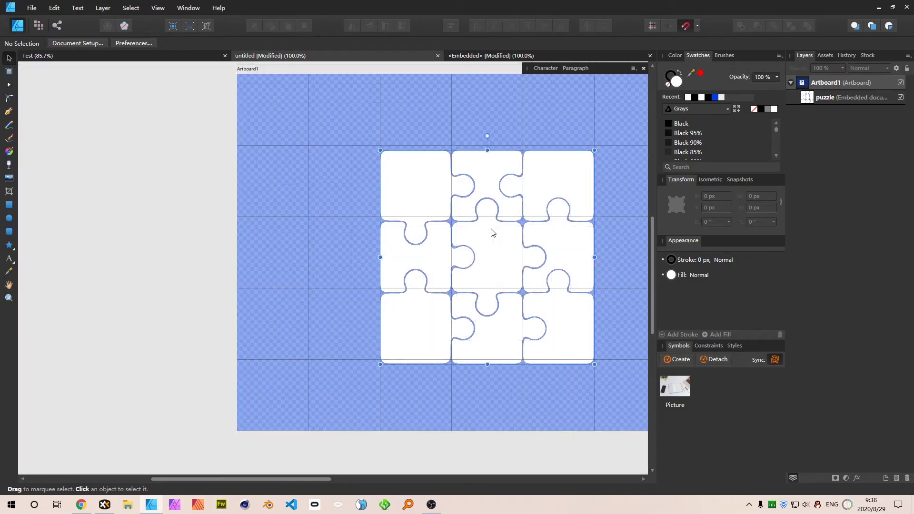
click(466, 182)
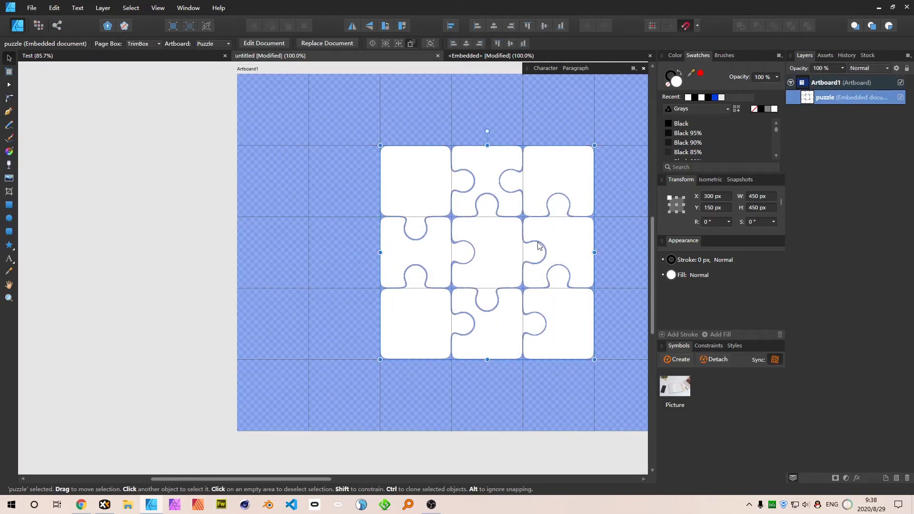
mouse_move(493, 262)
mouse_down()
mouse_move(521, 274)
mouse_move(520, 310)
mouse_move(562, 286)
mouse_move(568, 298)
mouse_move(433, 229)
mouse_move(562, 237)
mouse_move(475, 306)
mouse_move(495, 225)
mouse_move(515, 229)
mouse_move(457, 276)
mouse_move(505, 259)
mouse_move(492, 259)
mouse_up()
Step: Open the embedded puzzle document, select all nine Piece groups to view them, and close it again
double_click(504, 237)
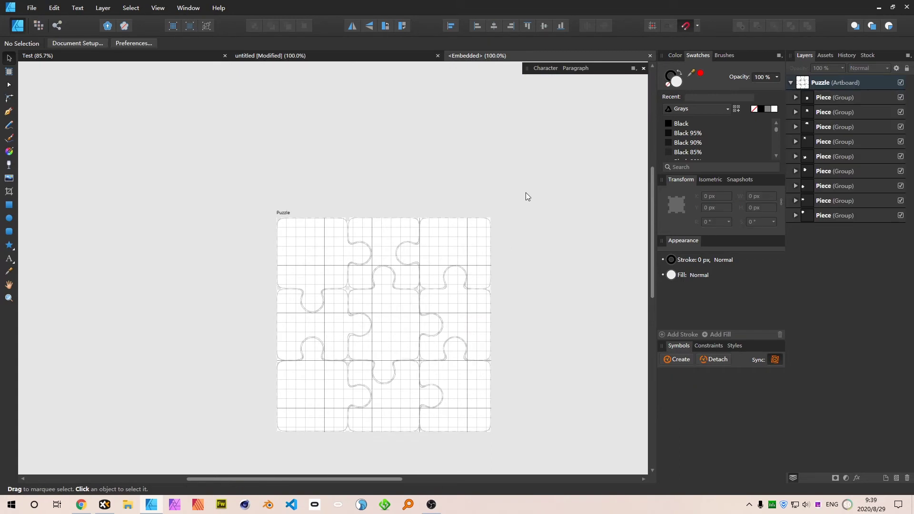
drag(536, 188, 209, 442)
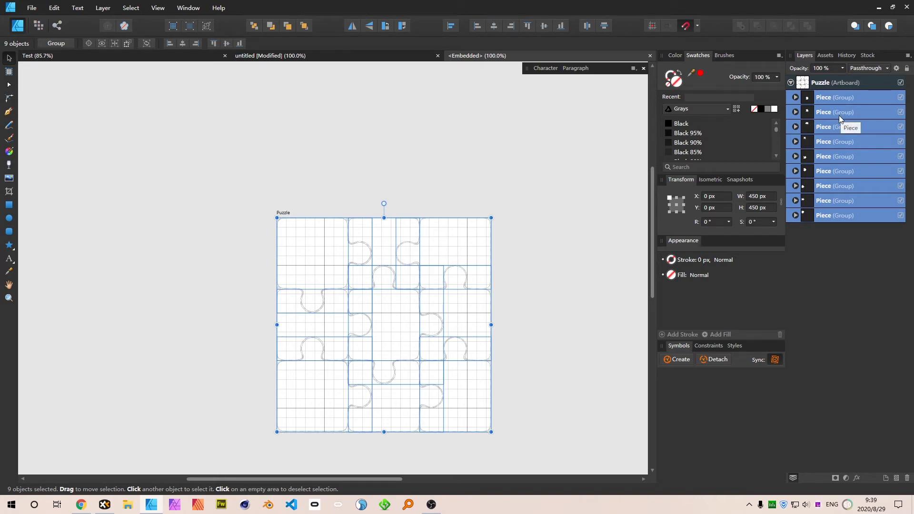
click(650, 56)
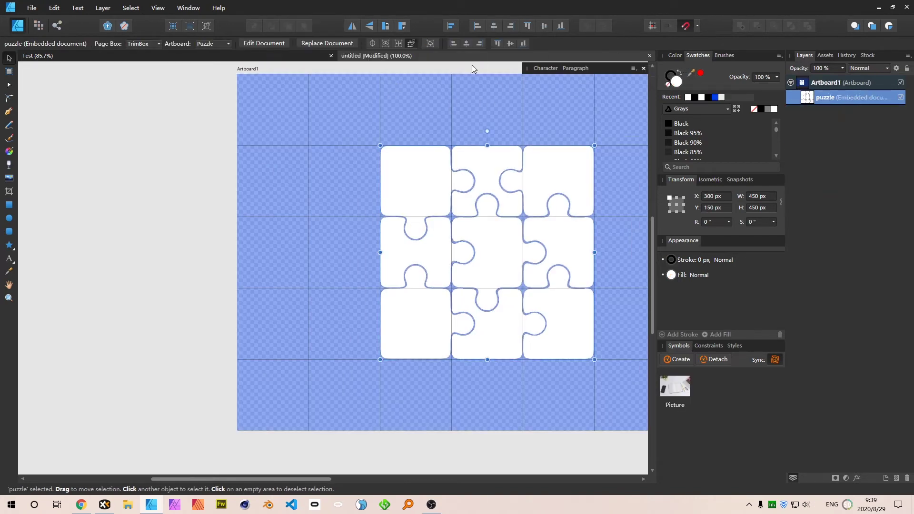
Step: Save the untitled document containing the embedded puzzle
click(527, 125)
key(ctrl+s)
click(556, 187)
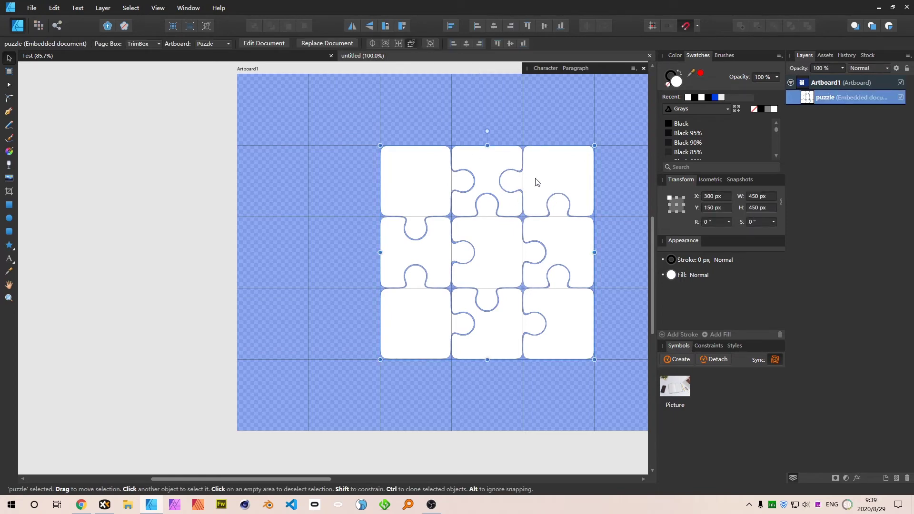
Step: Reopen the embedded puzzle document and select all nine Piece groups on the Puzzle artboard
double_click(537, 182)
click(228, 235)
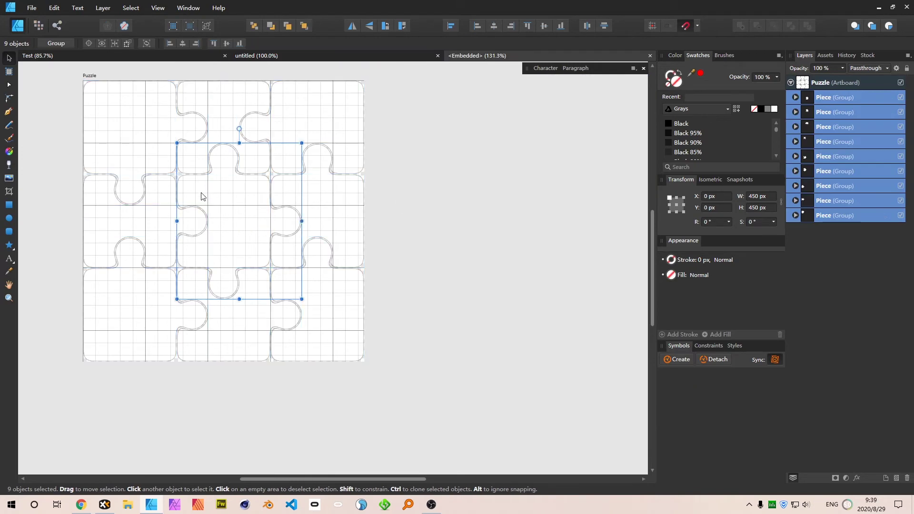
drag(418, 112, 61, 374)
click(847, 478)
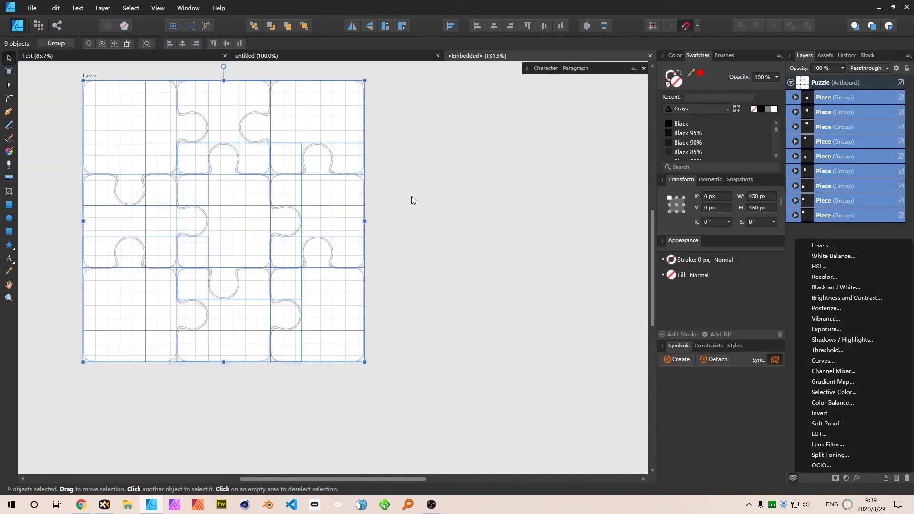
click(410, 204)
scroll(307, 154, up, 10)
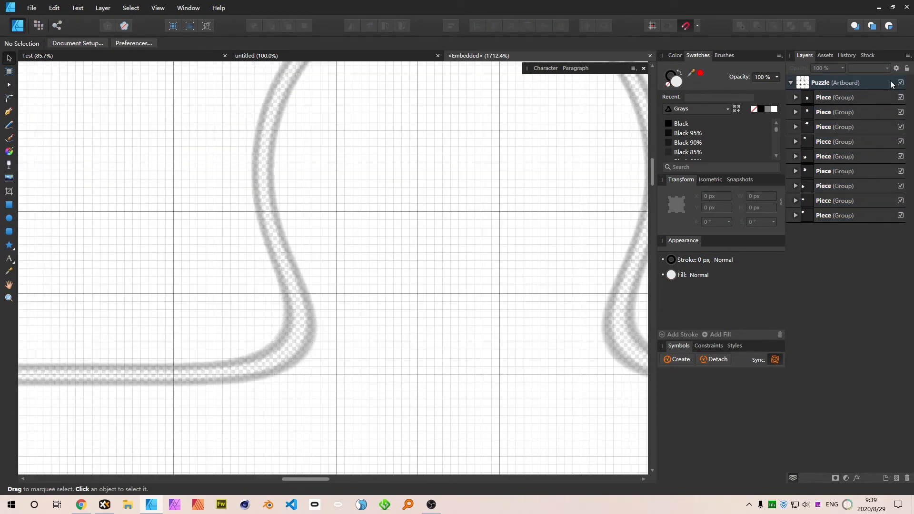
click(896, 68)
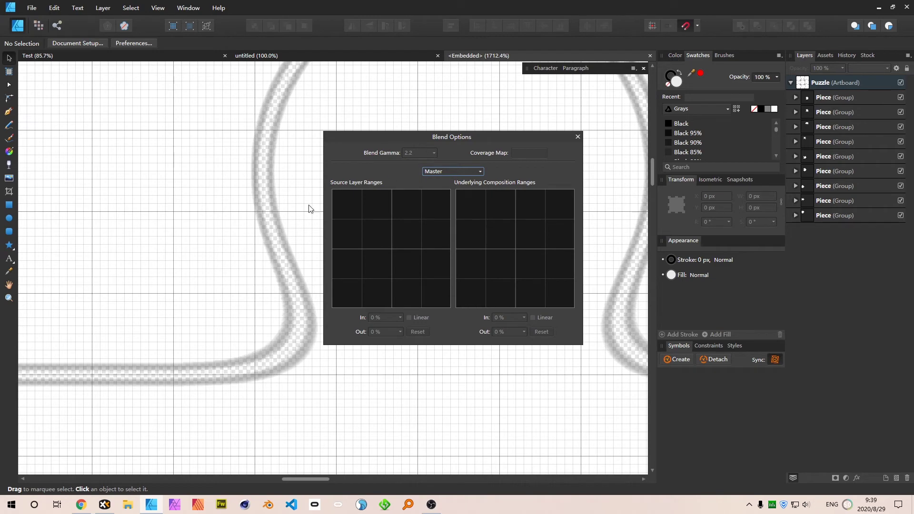
click(578, 138)
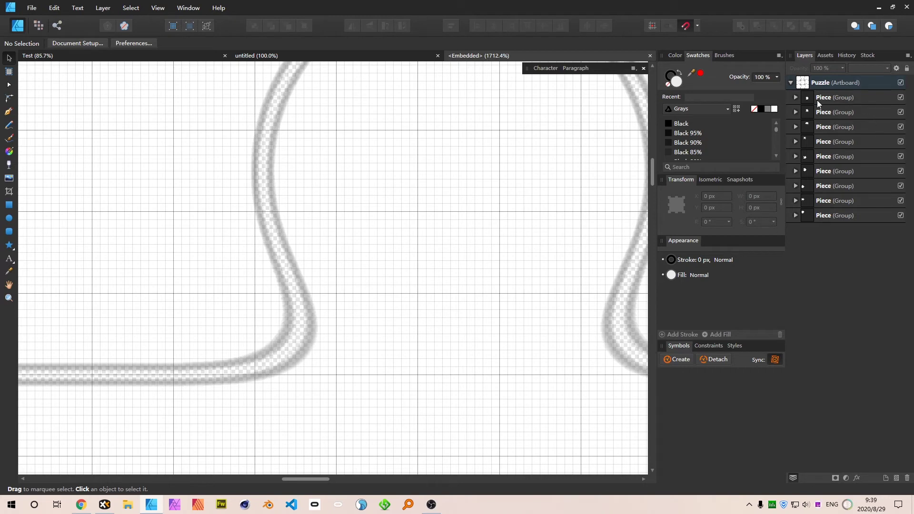
Step: In the Blend Options of the group inside the topmost Piece, try a source layer range node at In 71.5 %, Out 0 %
click(796, 97)
click(841, 114)
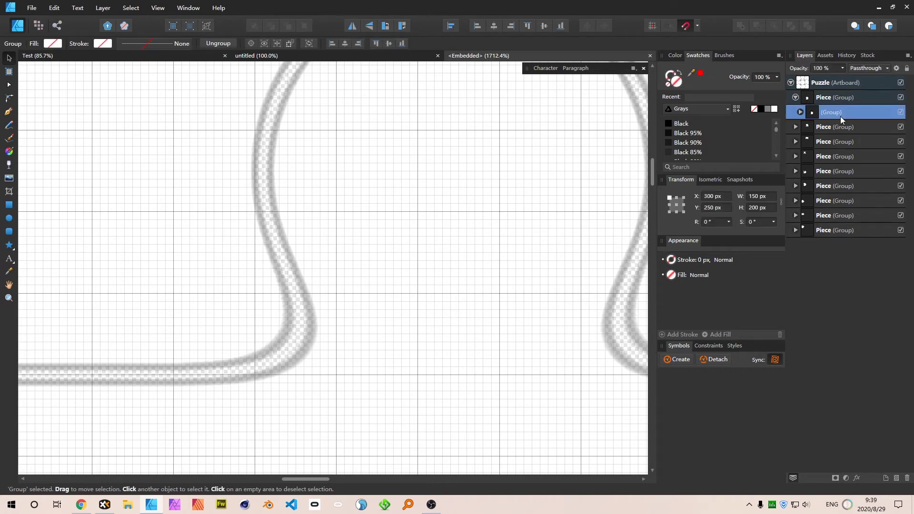
click(896, 69)
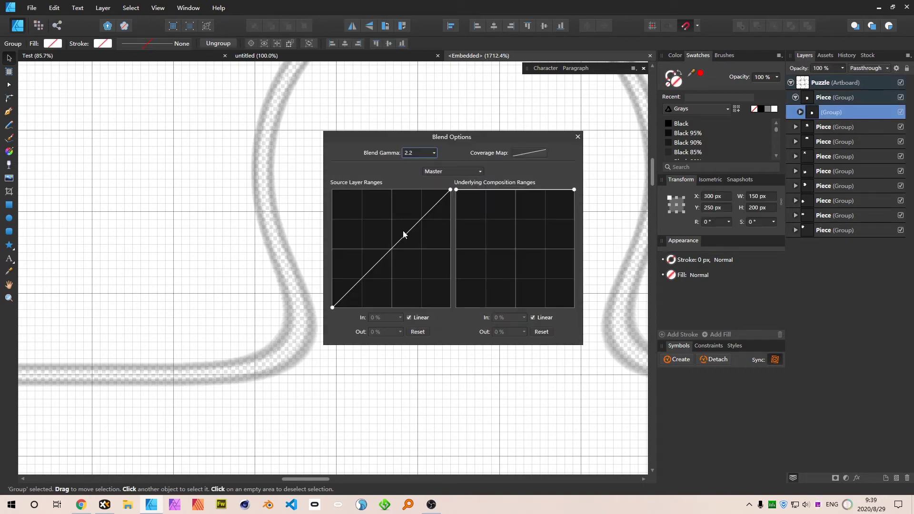
drag(470, 136, 765, 152)
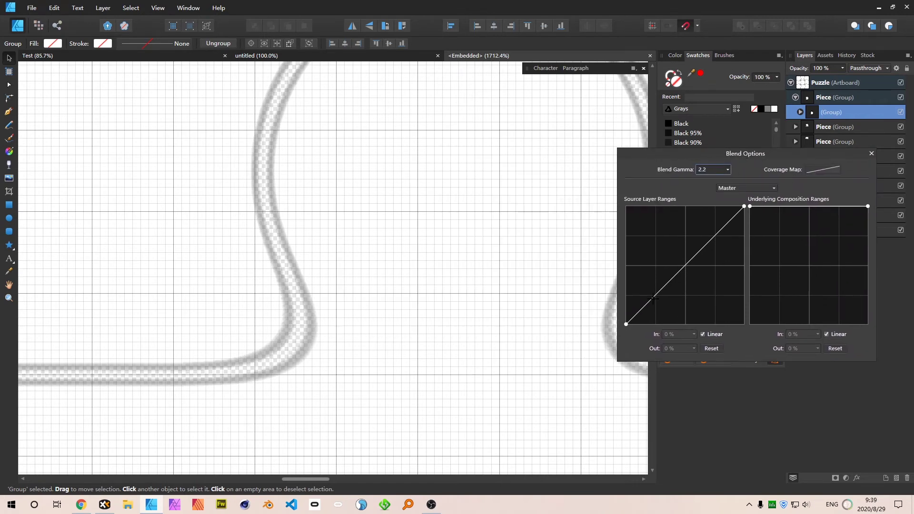
drag(652, 297, 662, 323)
scroll(429, 255, down, 3)
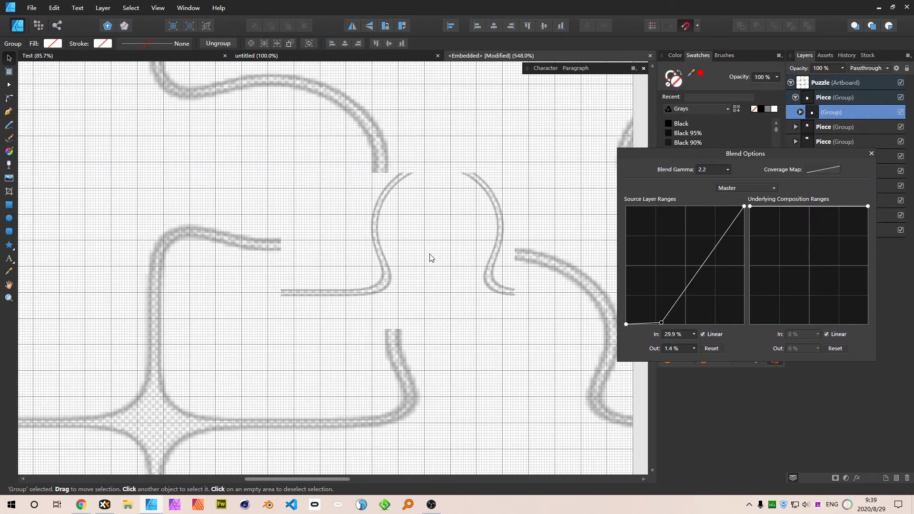
scroll(431, 257, down, 4)
scroll(431, 257, up, 7)
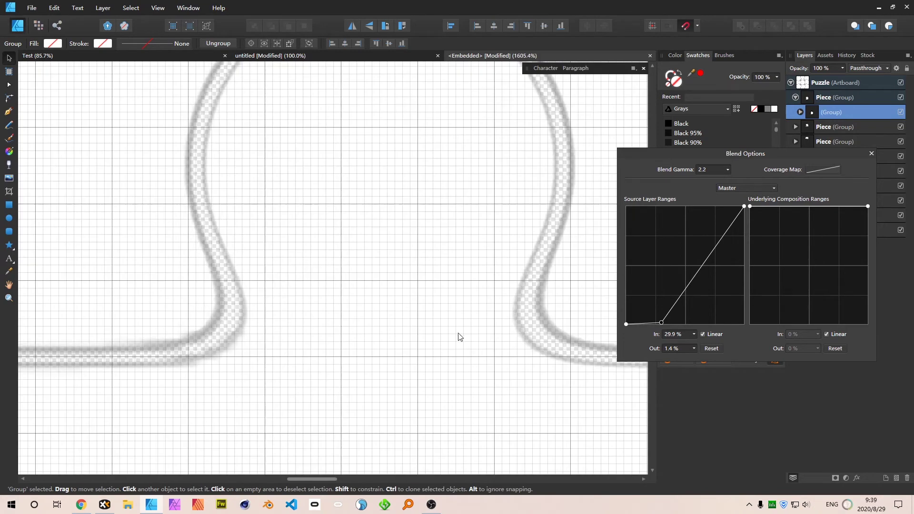
drag(662, 322, 711, 334)
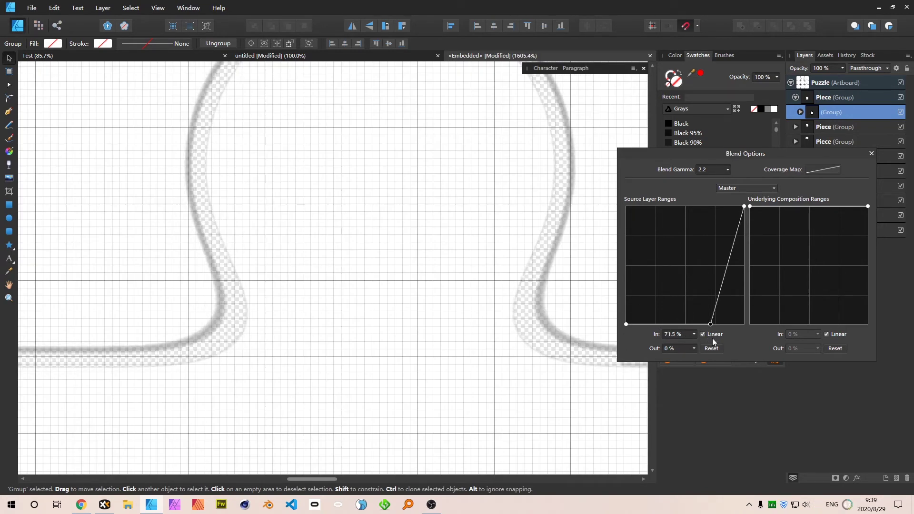
Step: Reset the group's source layer range, return its start node to In 0 %, Out 0 %, and close the Blend Options
click(717, 350)
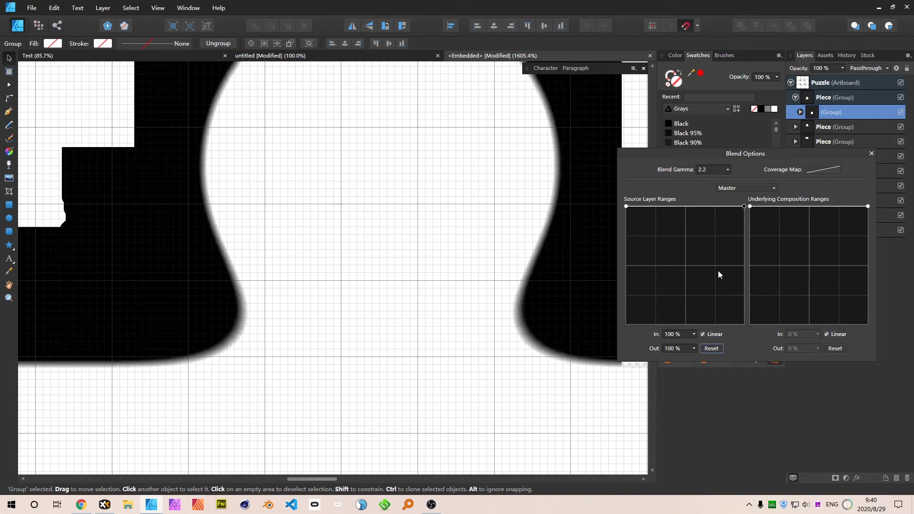
drag(626, 208, 613, 330)
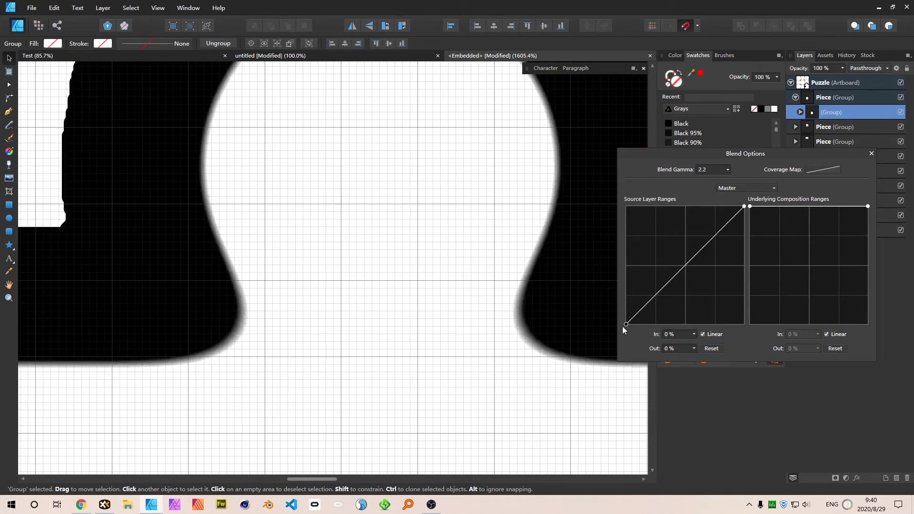
click(872, 153)
Step: Collapse the topmost Piece group and enable the Color Overlay layer effect on all nine Piece groups
key(ctrl+1)
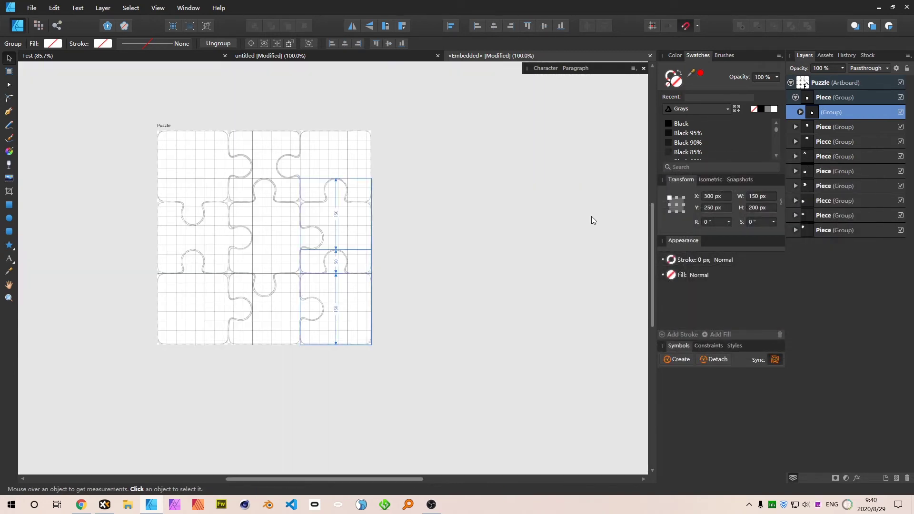
click(453, 224)
drag(411, 233, 600, 224)
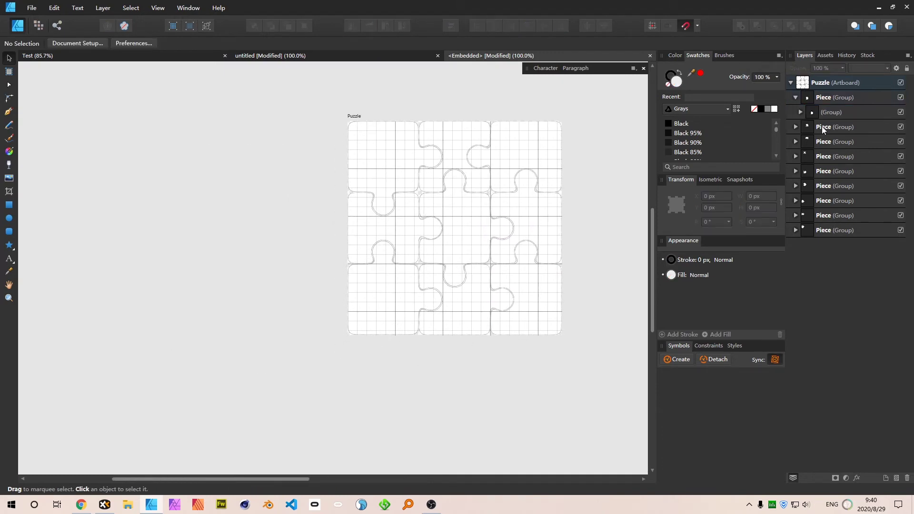
click(795, 98)
click(838, 98)
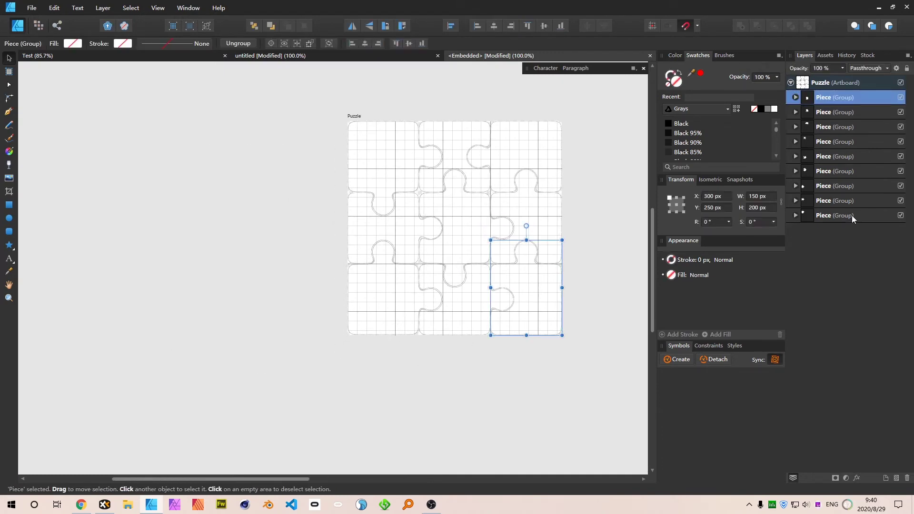
shift+click(853, 215)
click(857, 478)
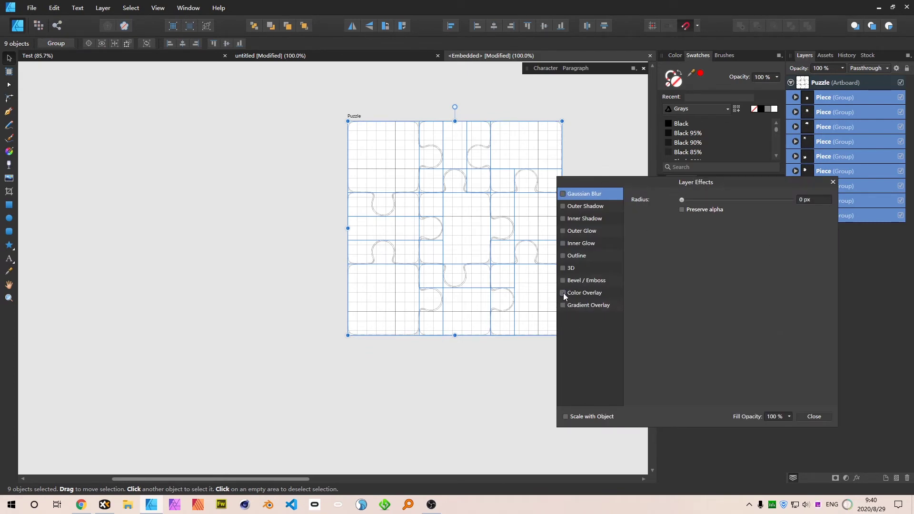
click(564, 293)
click(588, 293)
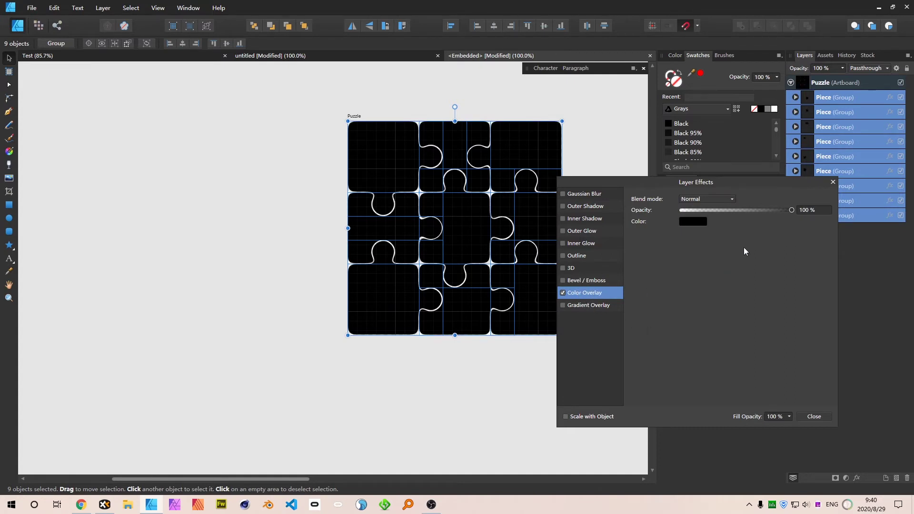
Step: Set the Color Overlay of the nine pieces to white, close the layer effects and inspect the piece edges closely
click(701, 222)
drag(646, 276, 733, 275)
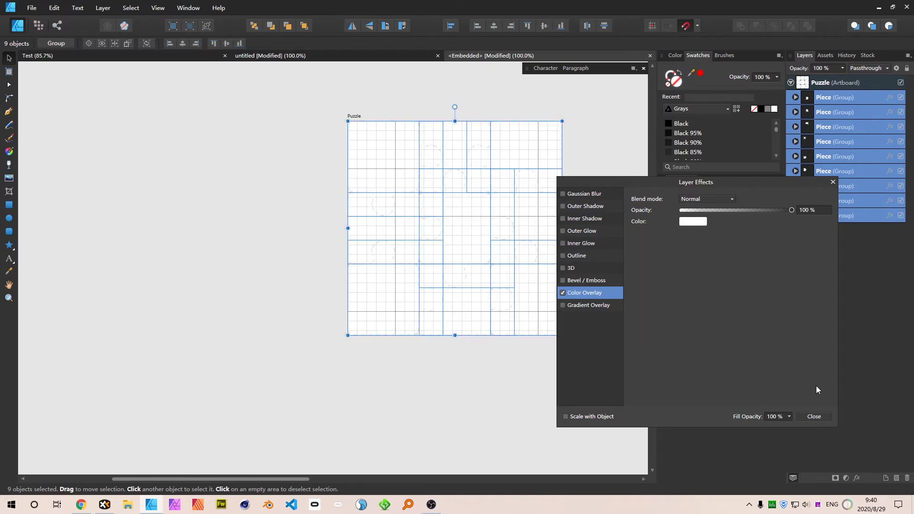
click(813, 416)
scroll(521, 275, up, 15)
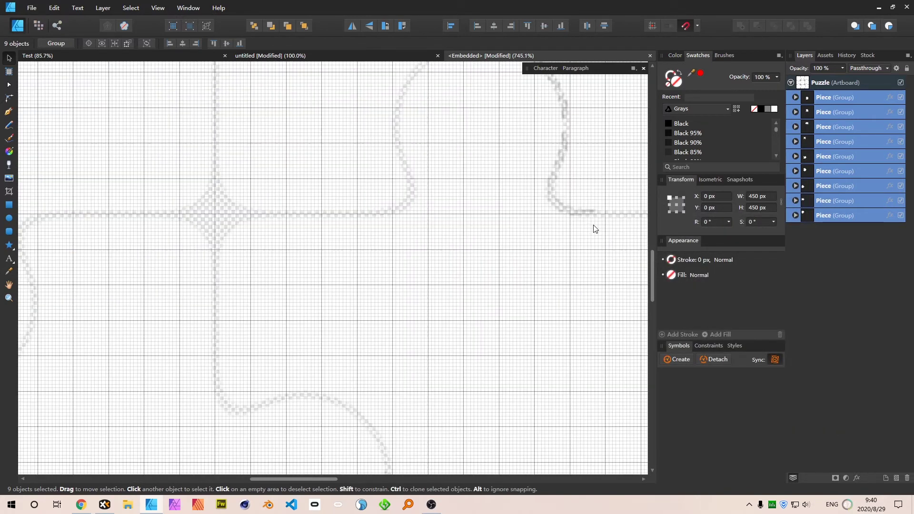
Step: Set the Color Overlay of the centre puzzle piece to black, then close the layer effects and deselect the piece
key(ctrl+1)
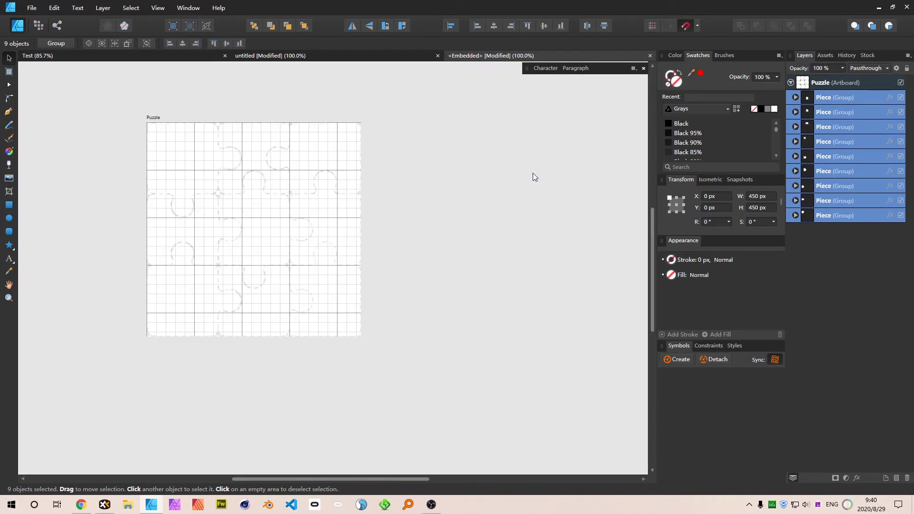
click(415, 247)
scroll(595, 233, left, 5)
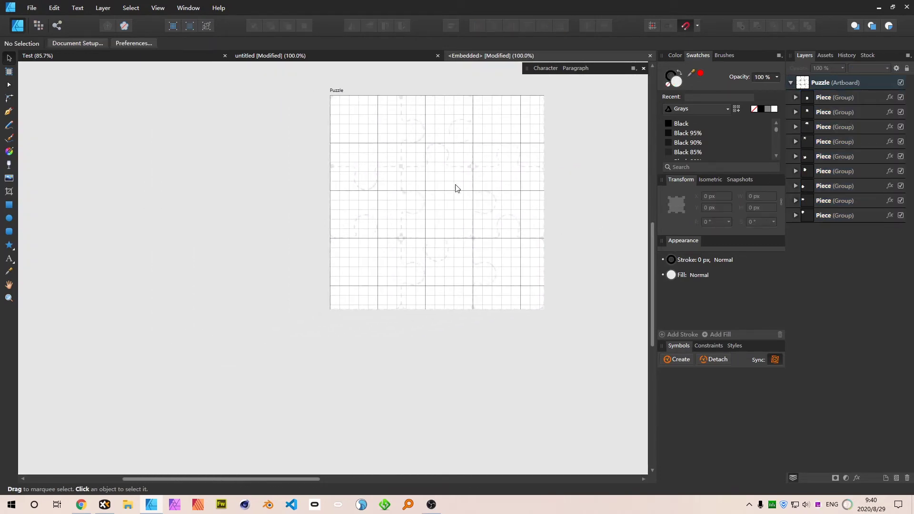
click(443, 208)
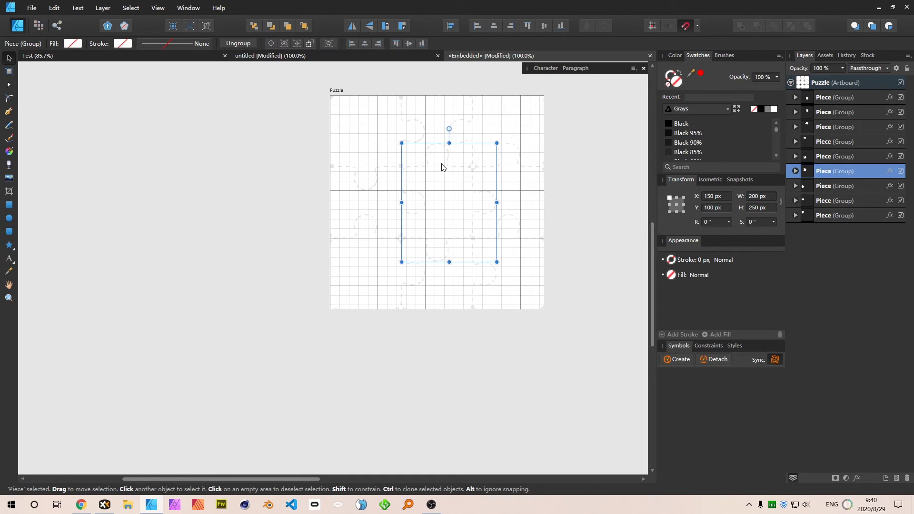
click(891, 172)
click(700, 222)
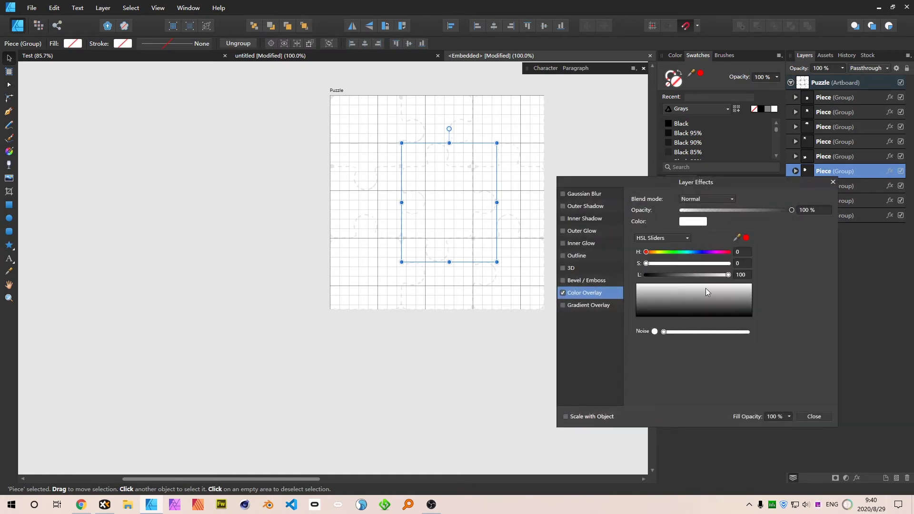
drag(697, 275, 607, 270)
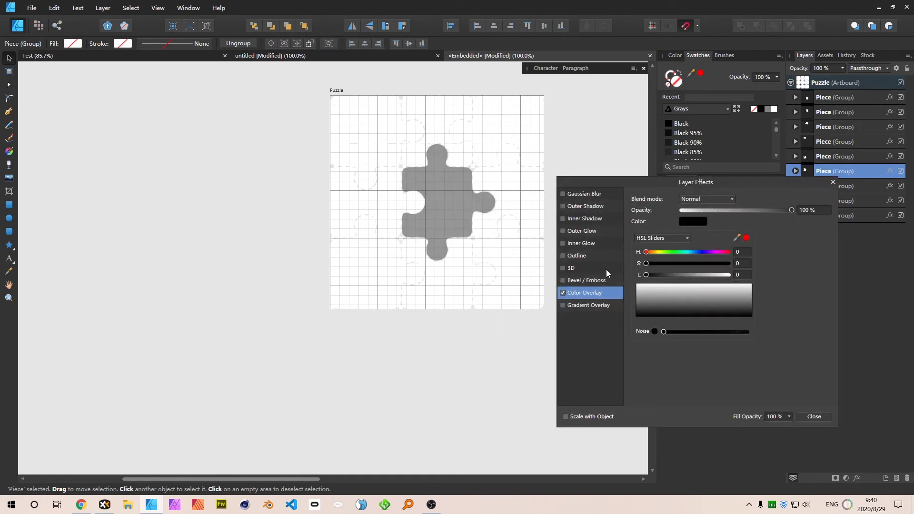
click(813, 417)
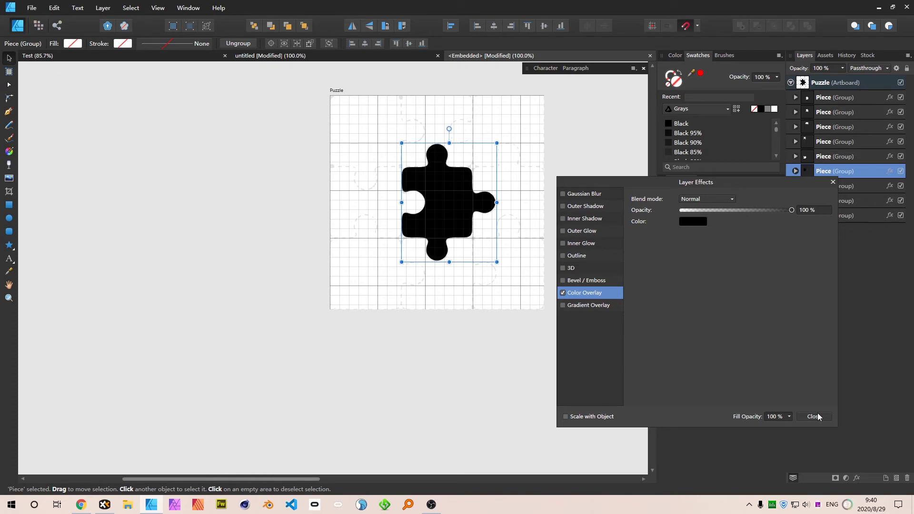
click(818, 417)
click(603, 225)
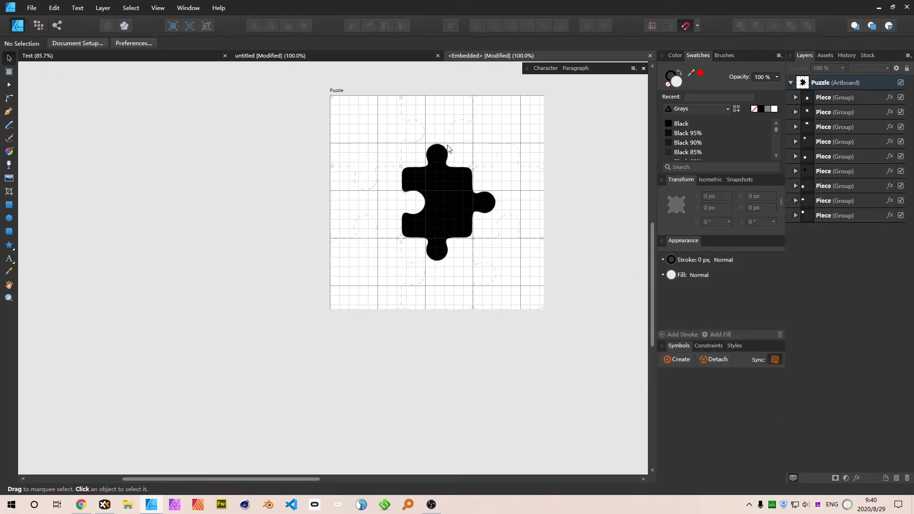
Step: Switch to the untitled document and place the Picture symbol over the embedded puzzle at about X -80 px, Y -75 px
click(297, 59)
click(438, 226)
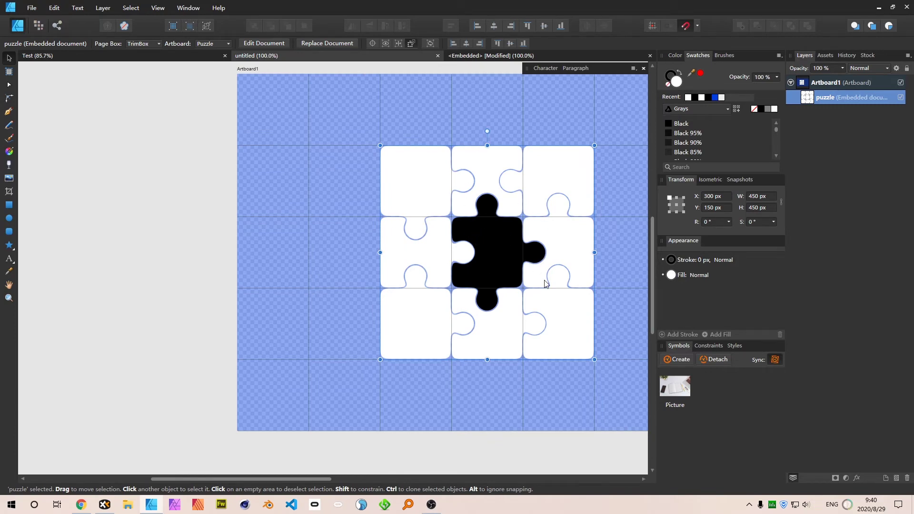
click(622, 247)
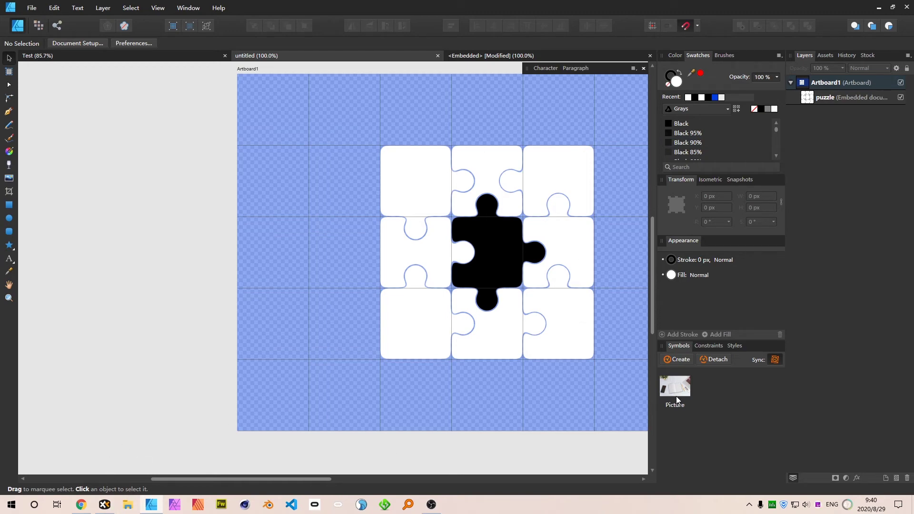
drag(678, 398, 479, 238)
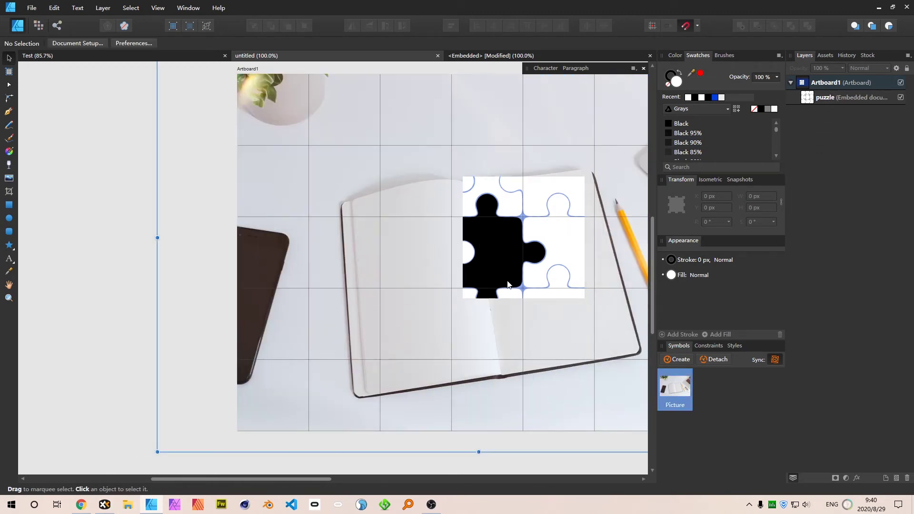
scroll(325, 328, down, 4)
drag(396, 301, 432, 295)
scroll(432, 295, up, 5)
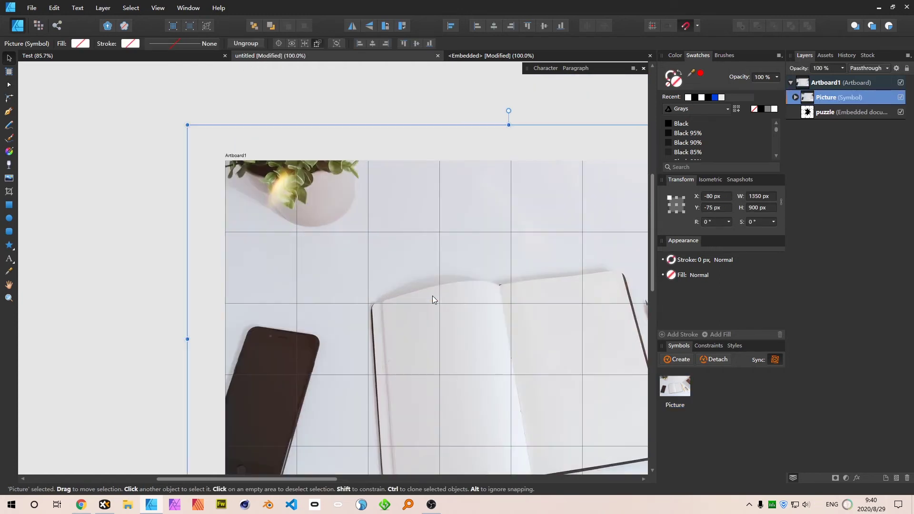
scroll(432, 296, down, 7)
scroll(484, 310, up, 3)
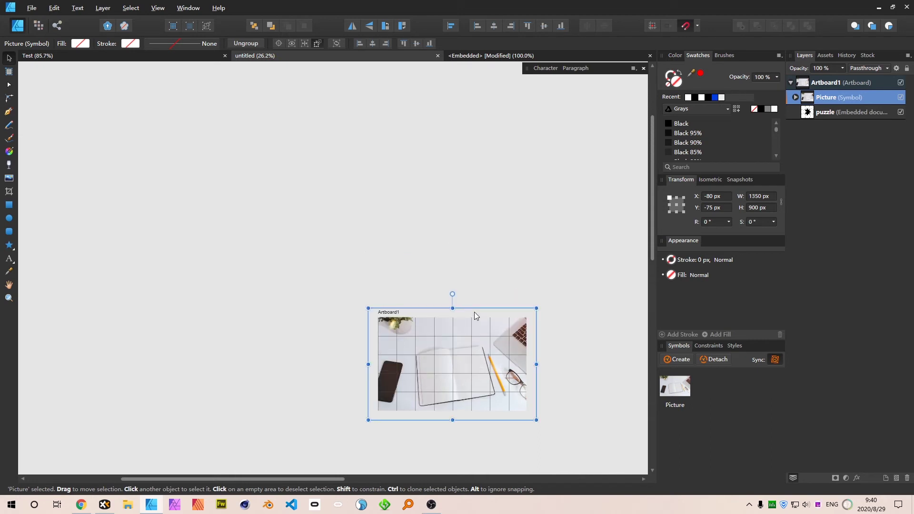
key(alt)
scroll(472, 364, down, 3)
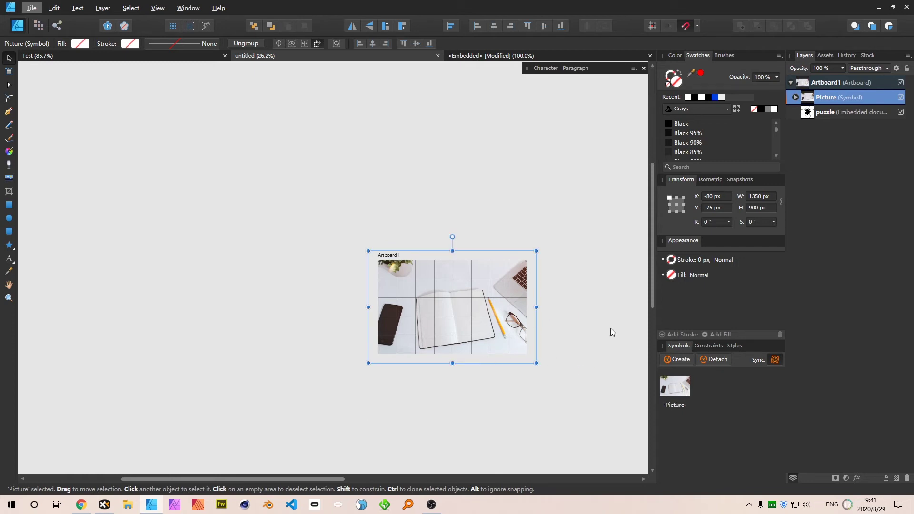
scroll(467, 344, up, 2)
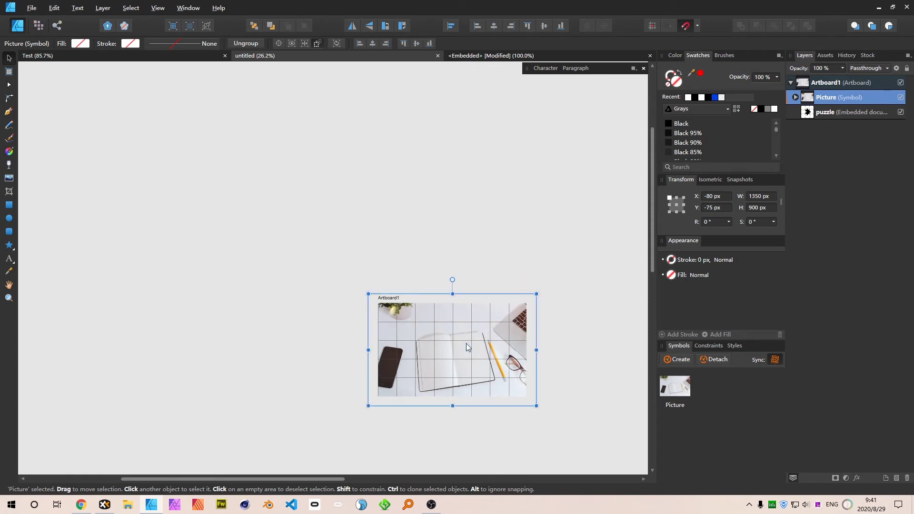
scroll(534, 295, down, 4)
scroll(452, 269, up, 3)
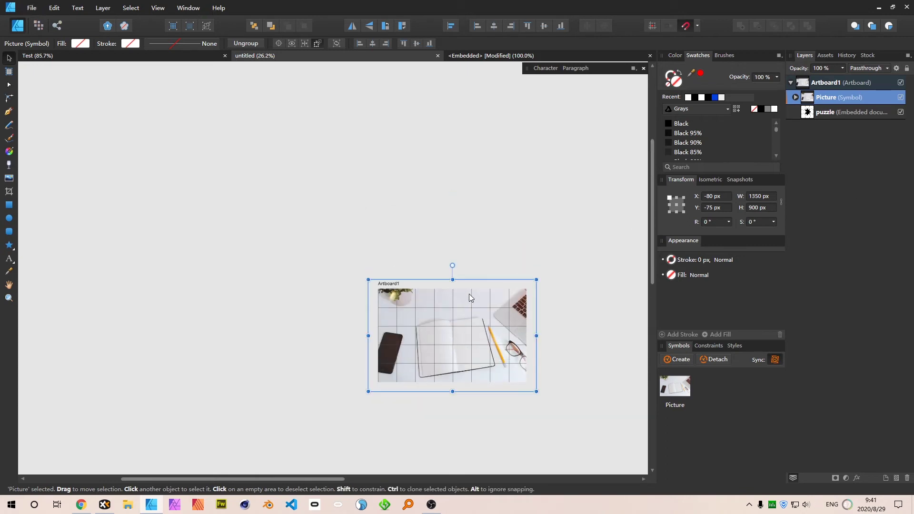
scroll(466, 319, down, 3)
Step: Crop the Picture symbol with the Vector Crop tool to the puzzle's 450 × 450 px area at X 300 px, Y 150 px
scroll(467, 319, up, 7)
drag(494, 271, 428, 221)
key(c)
drag(612, 233, 476, 229)
drag(545, 212, 640, 259)
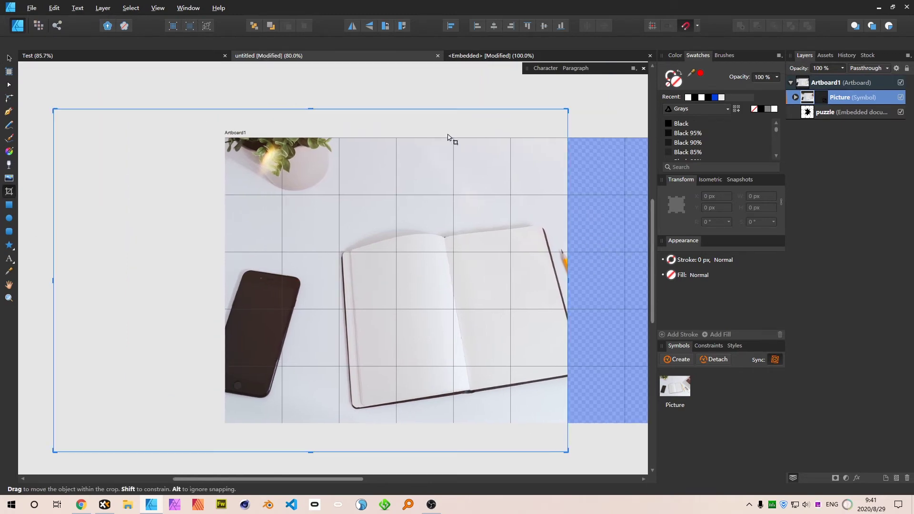
drag(311, 109, 311, 194)
drag(399, 154, 469, 90)
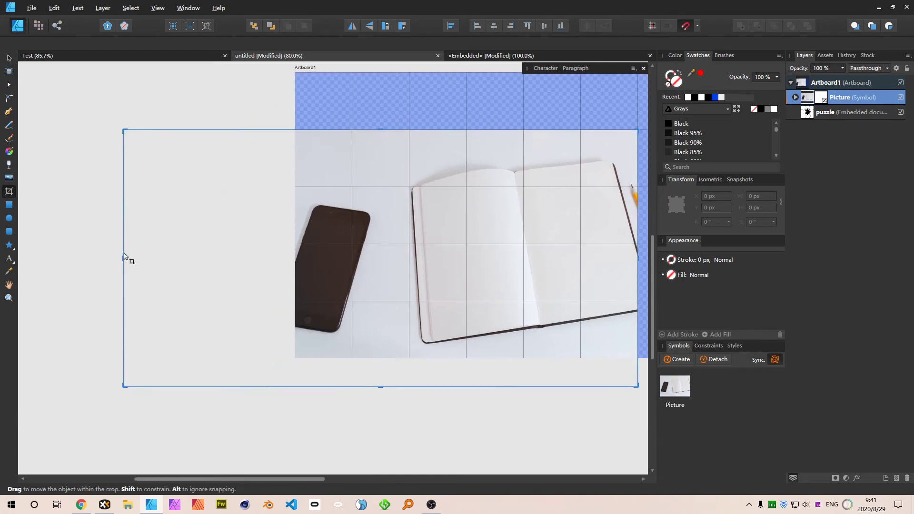
drag(125, 257, 410, 257)
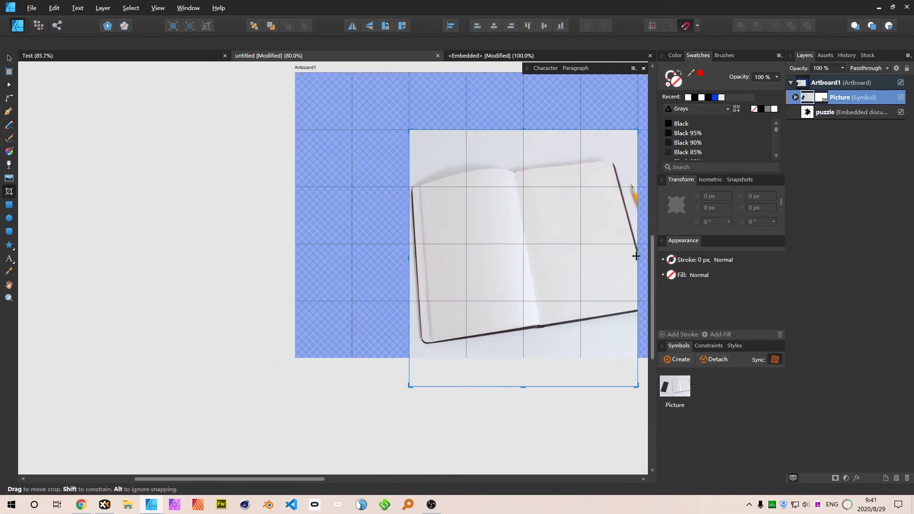
drag(637, 257, 581, 257)
drag(495, 384, 501, 301)
key(v)
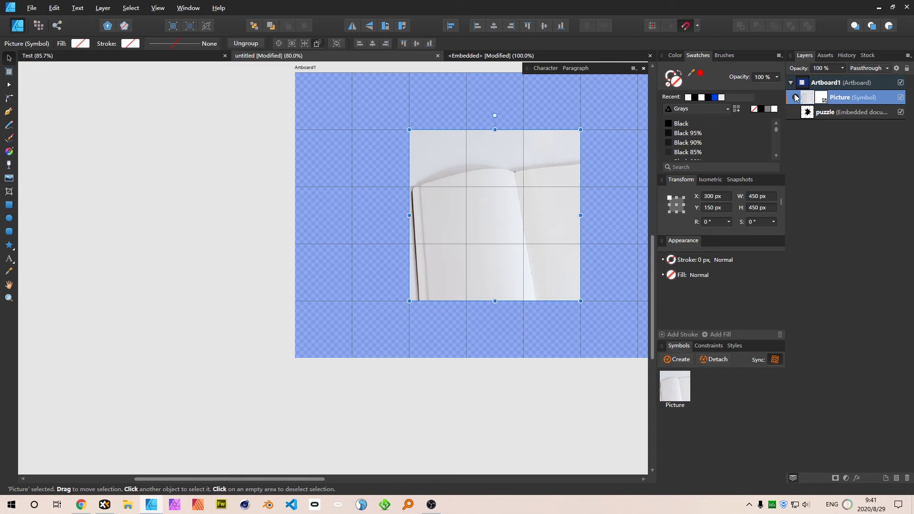
Step: Scale the image inside the Picture symbol to 675 × 450 px and move it to X 75 px, Y 150 px within the crop
click(796, 97)
click(812, 127)
scroll(351, 234, down, 5)
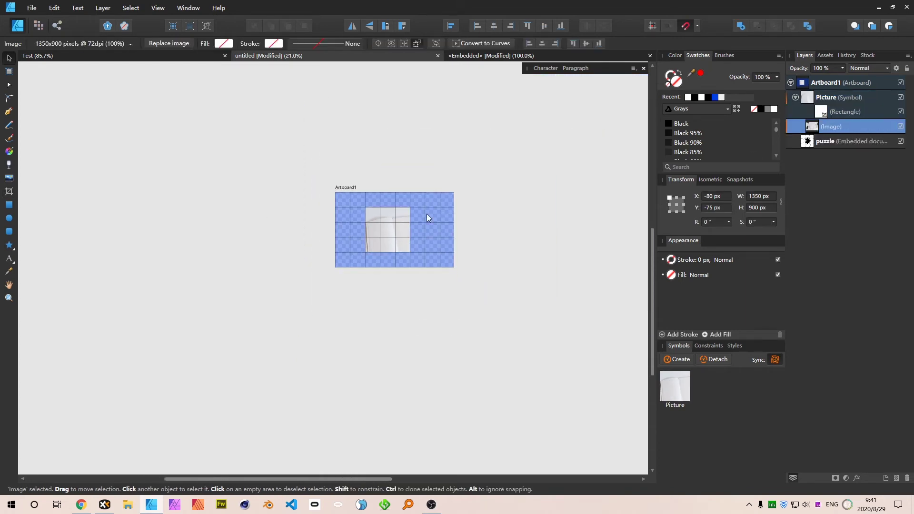
drag(458, 188, 418, 200)
key(ctrl+1)
drag(540, 175, 416, 272)
drag(515, 222, 428, 224)
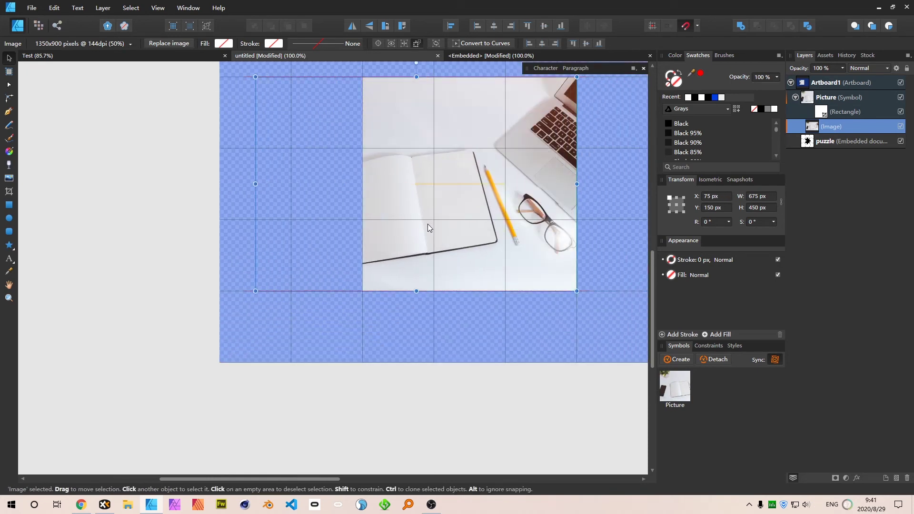
click(599, 185)
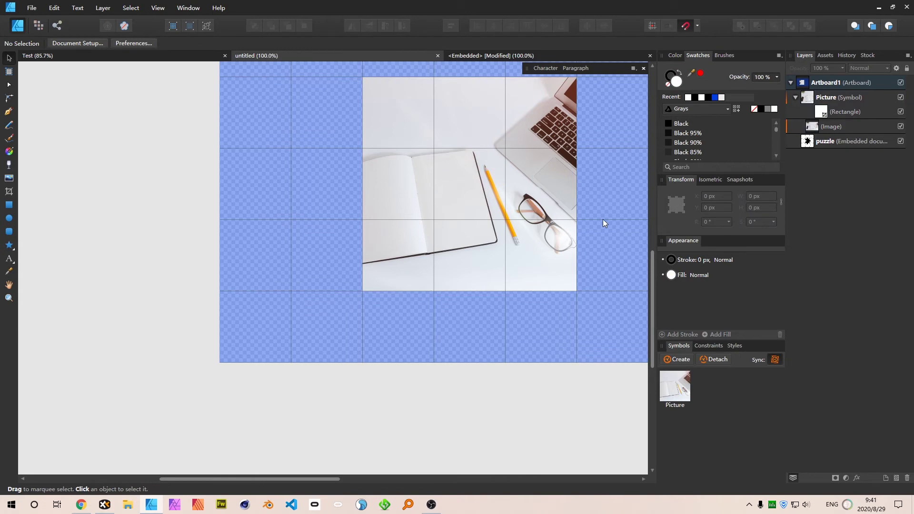
Step: Collapse the Picture symbol, move it behind the embedded puzzle document and save the file
click(842, 127)
click(796, 98)
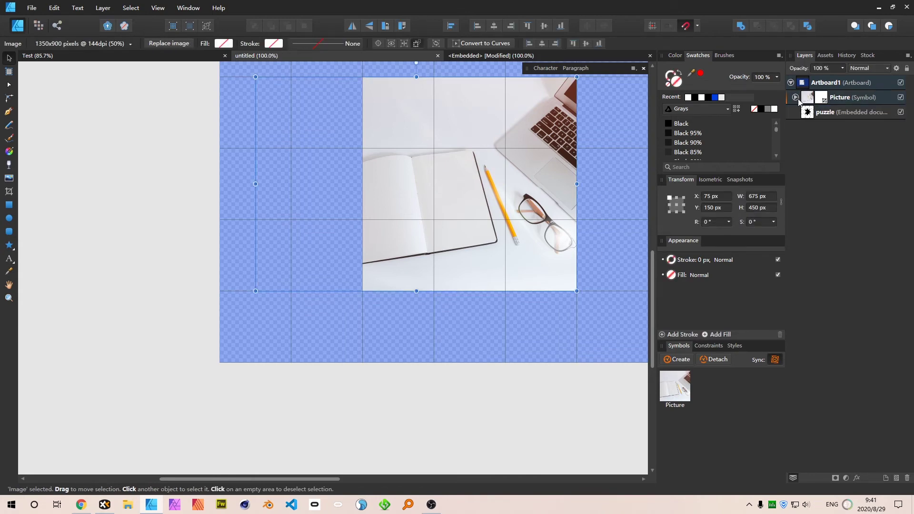
click(863, 98)
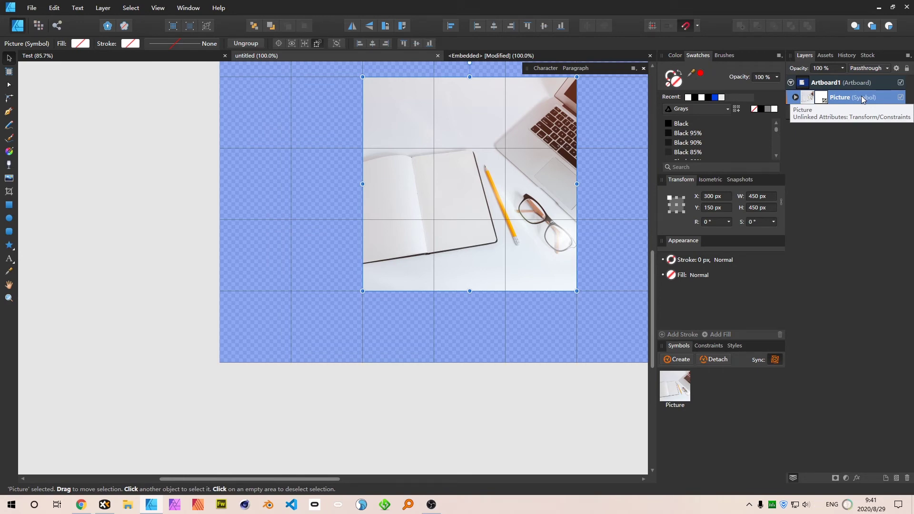
key(ctrl+v)
click(847, 97)
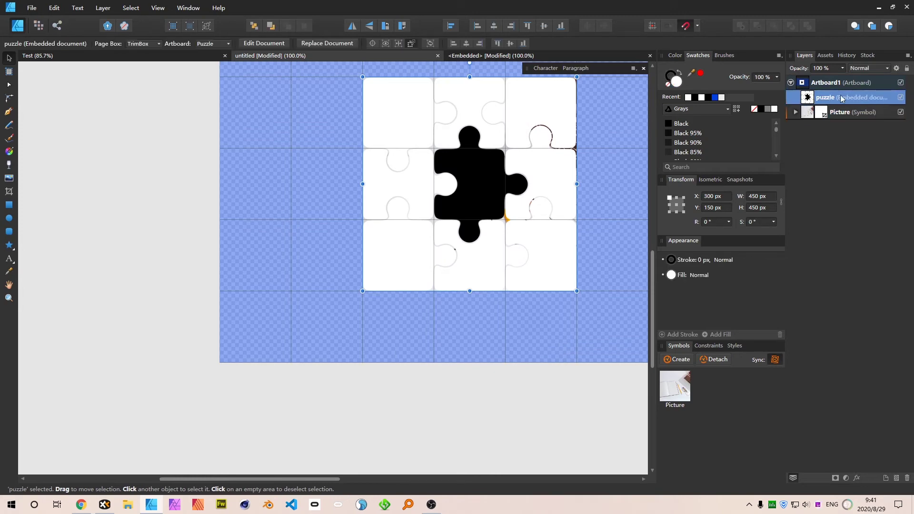
key(ctrl+s)
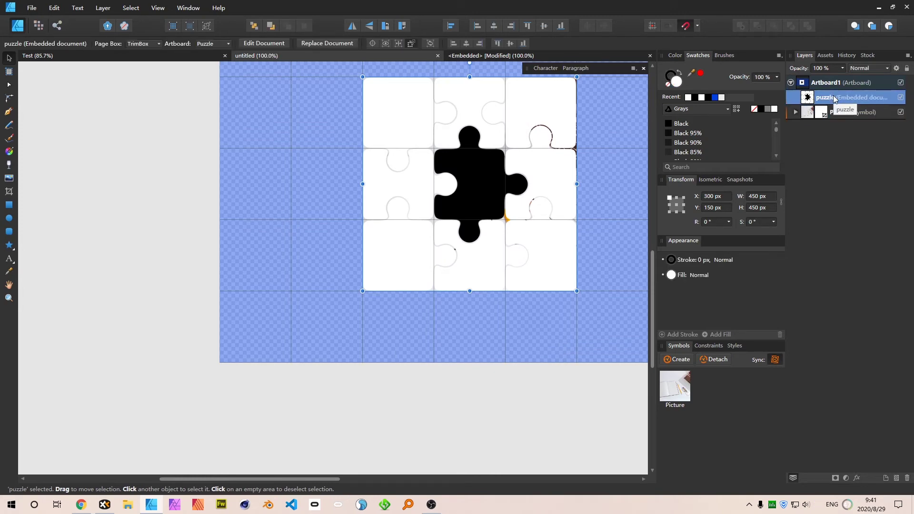
Step: Duplicate the embedded puzzle document and hide the upper copy
key(ctrl+j)
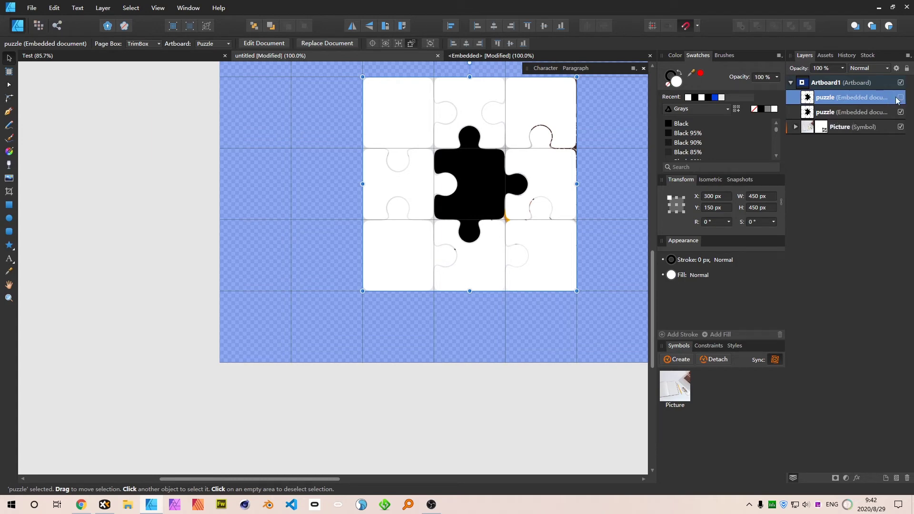
click(853, 114)
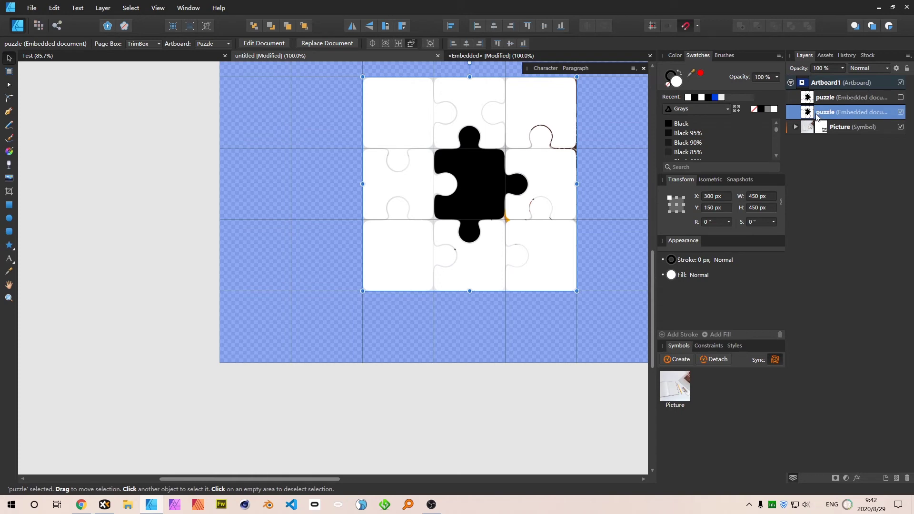
drag(815, 116, 839, 106)
Step: Group the Picture symbol and apply the visible embedded puzzle as a mask on that group
click(821, 132)
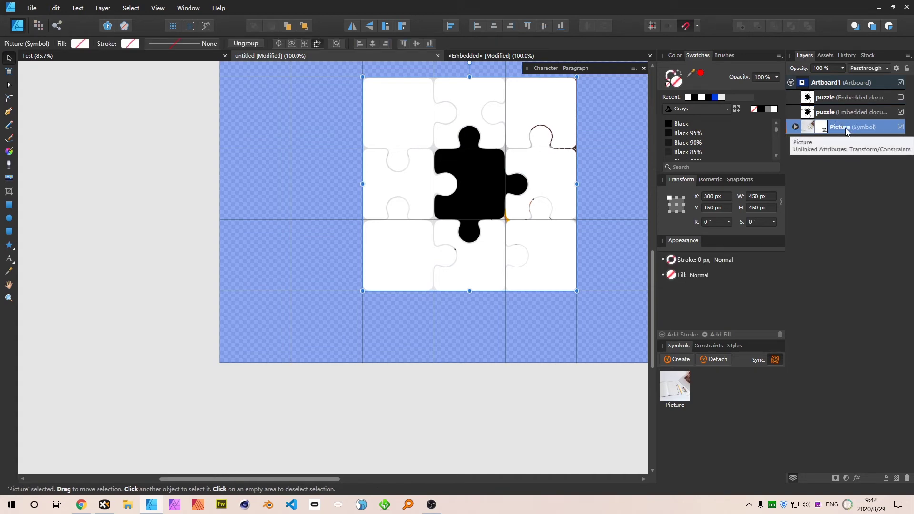
key(ctrl+g)
click(834, 113)
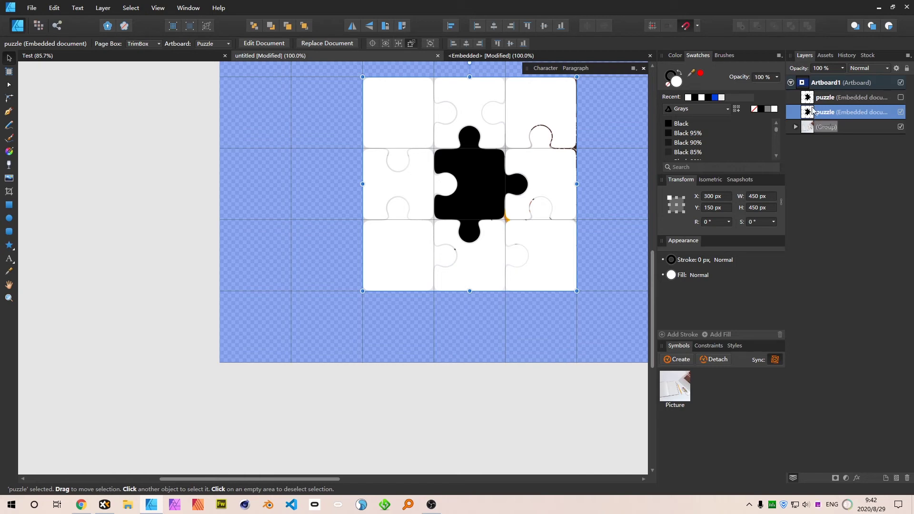
drag(808, 116, 815, 129)
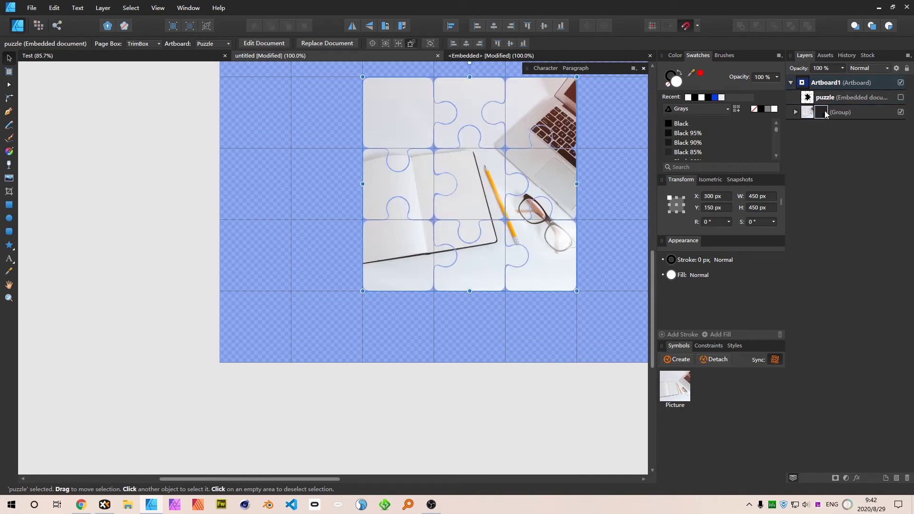
click(842, 112)
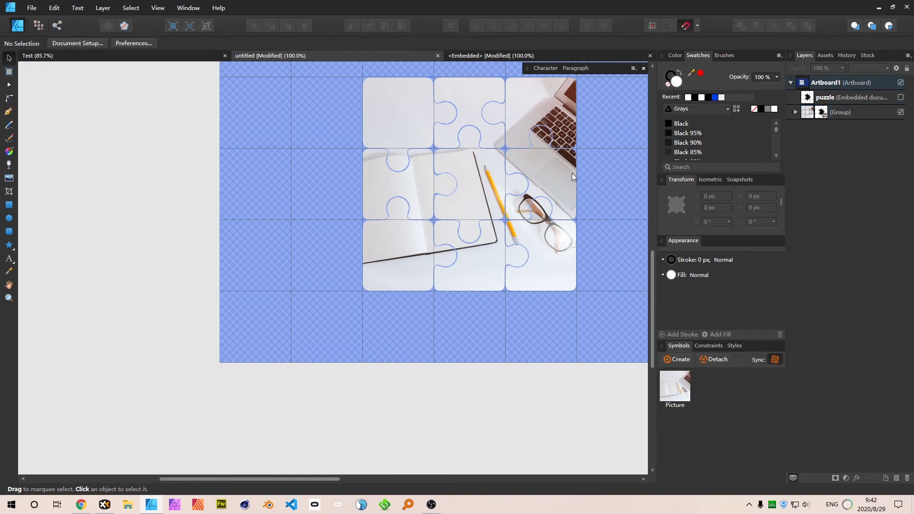
scroll(550, 207, up, 5)
key(ctrl+1)
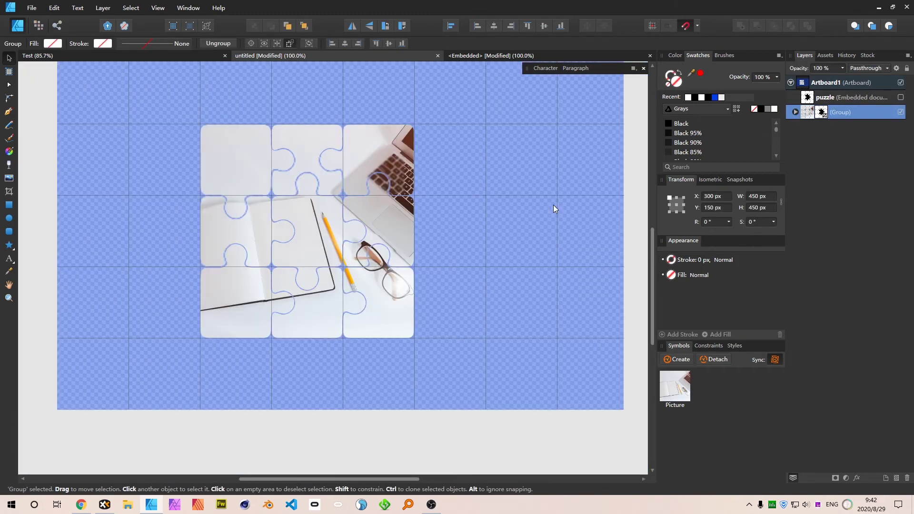
drag(439, 210, 616, 237)
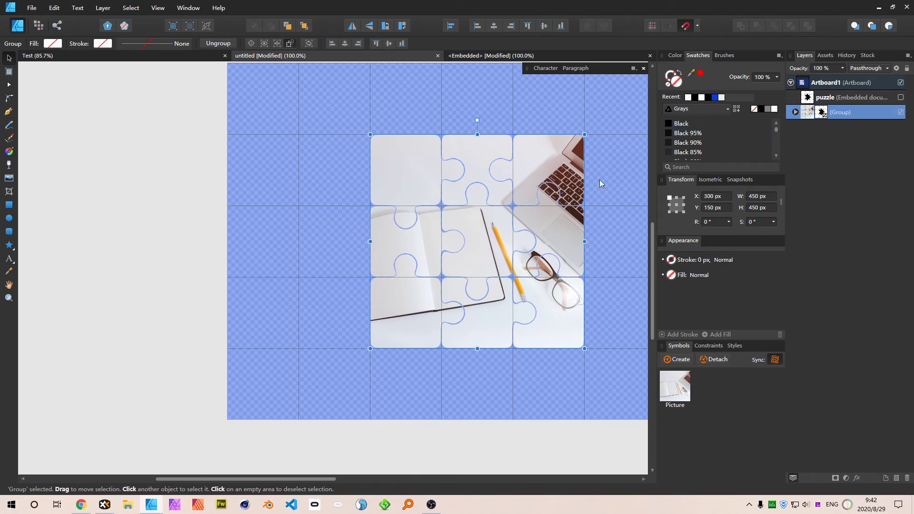
drag(622, 126, 340, 362)
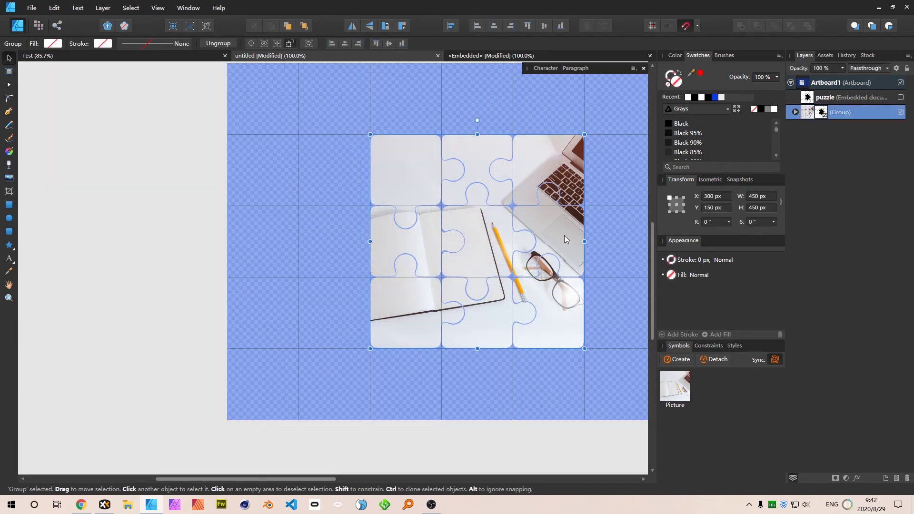
Step: Add a 3D effect with 5 px radius and an Outer Shadow to the masked picture group, deselect it and save the file
click(858, 478)
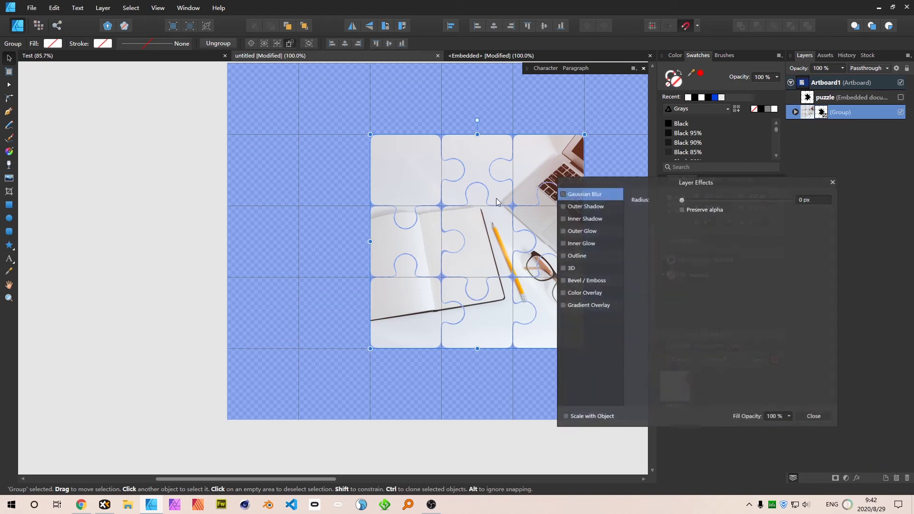
click(563, 269)
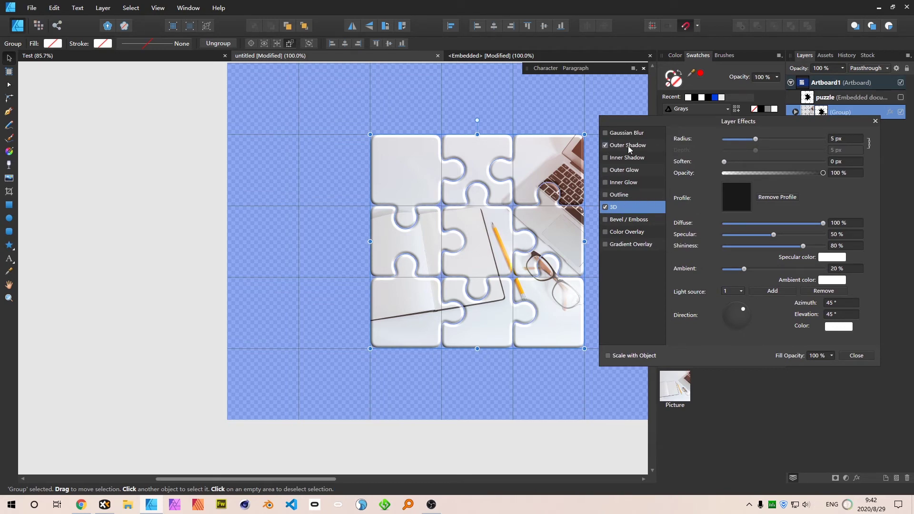
drag(737, 162, 763, 161)
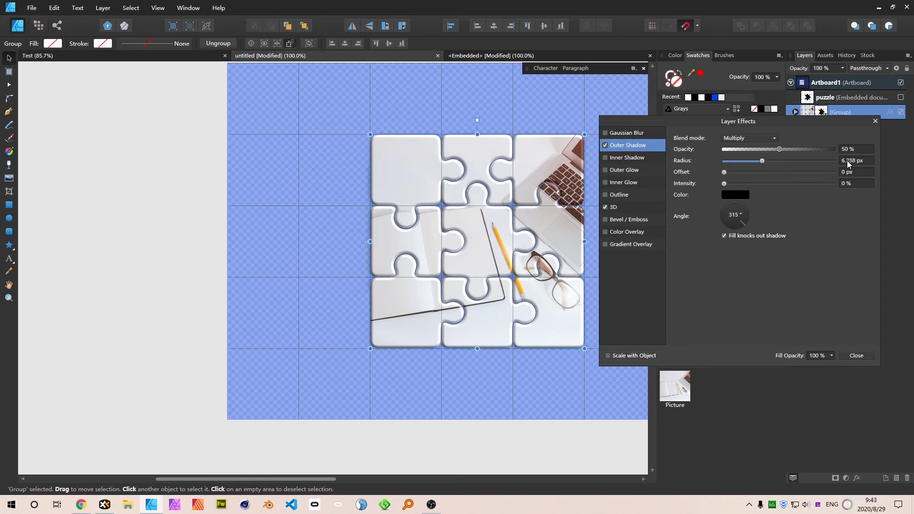
scroll(848, 161, up, 4)
scroll(853, 185, up, 10)
click(876, 123)
key(ctrl+d)
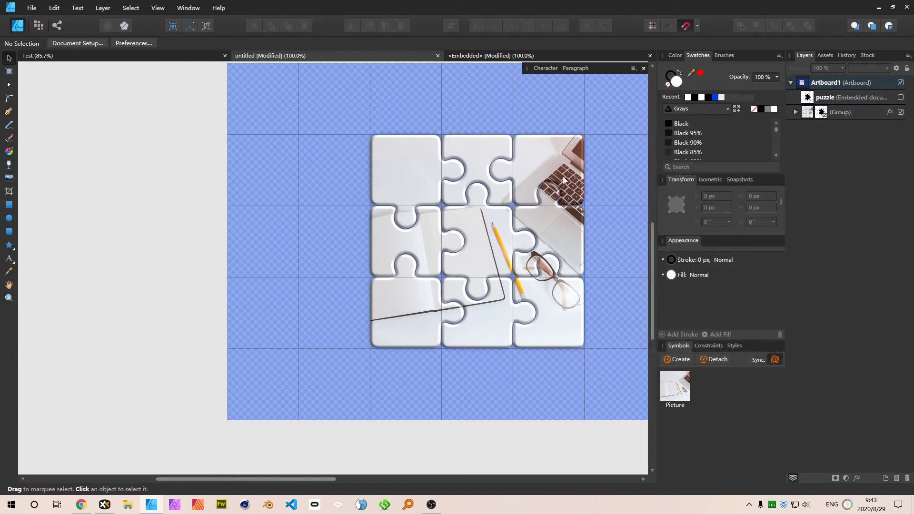
key(ctrl+s)
Step: Expand the masked group and pull its embedded puzzle mask out, placing it directly above the group
click(795, 113)
click(795, 113)
click(796, 112)
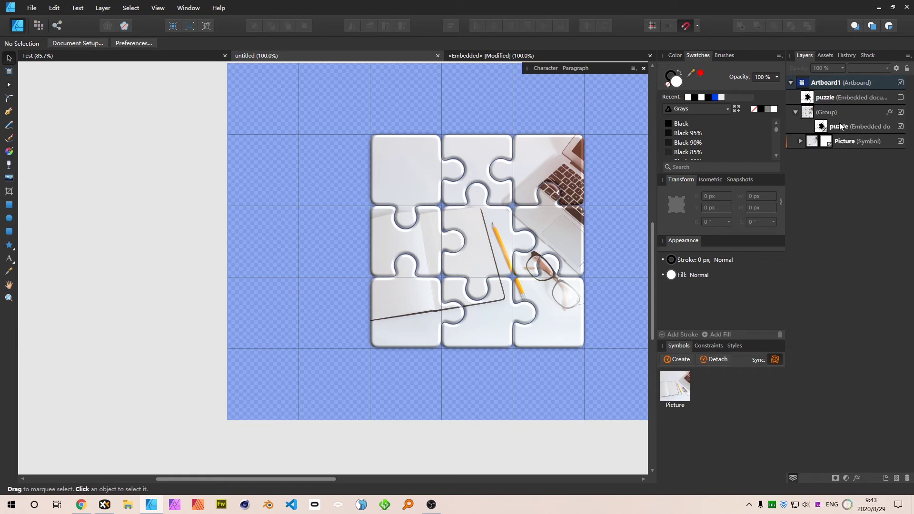
click(825, 128)
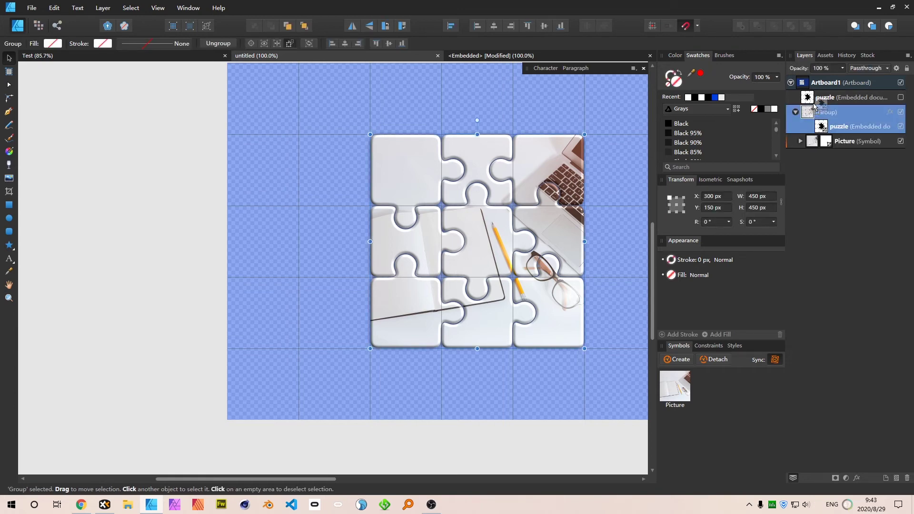
click(812, 129)
drag(812, 129, 816, 109)
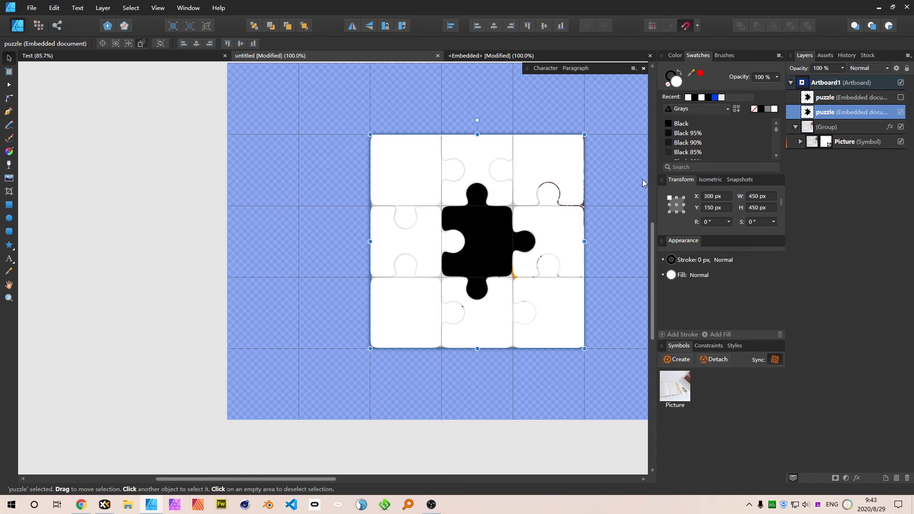
click(131, 8)
mouse_move(104, 8)
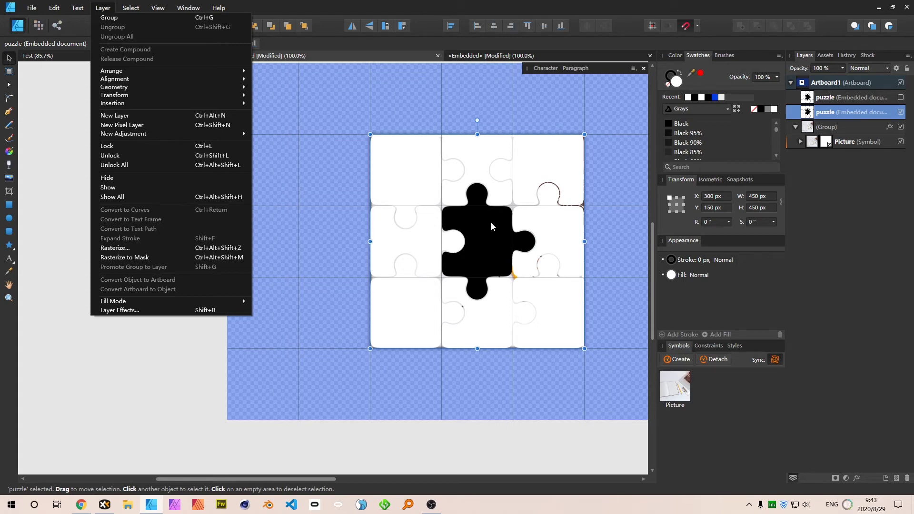
click(603, 183)
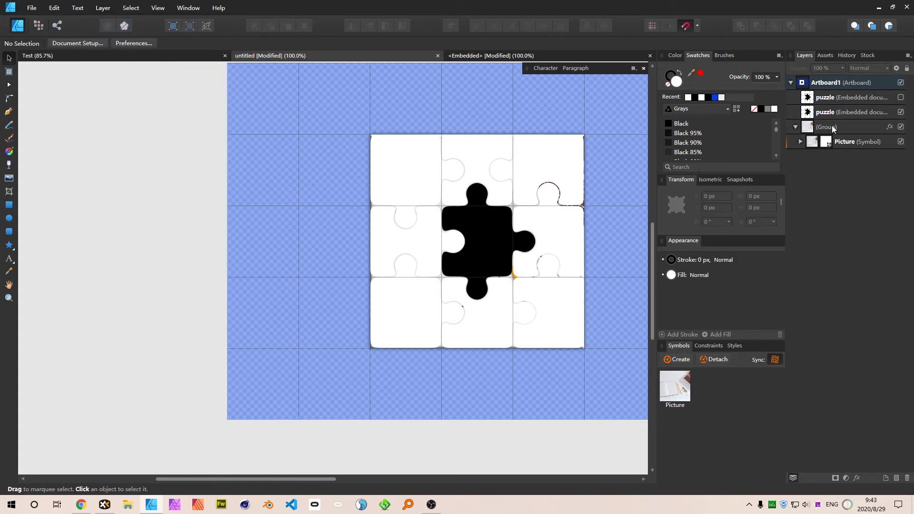
drag(538, 189, 494, 361)
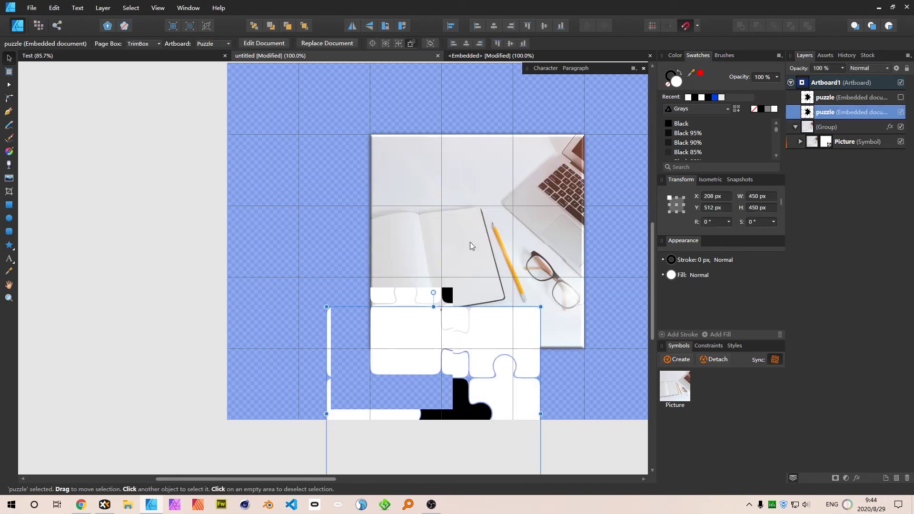
key(ctrl+z)
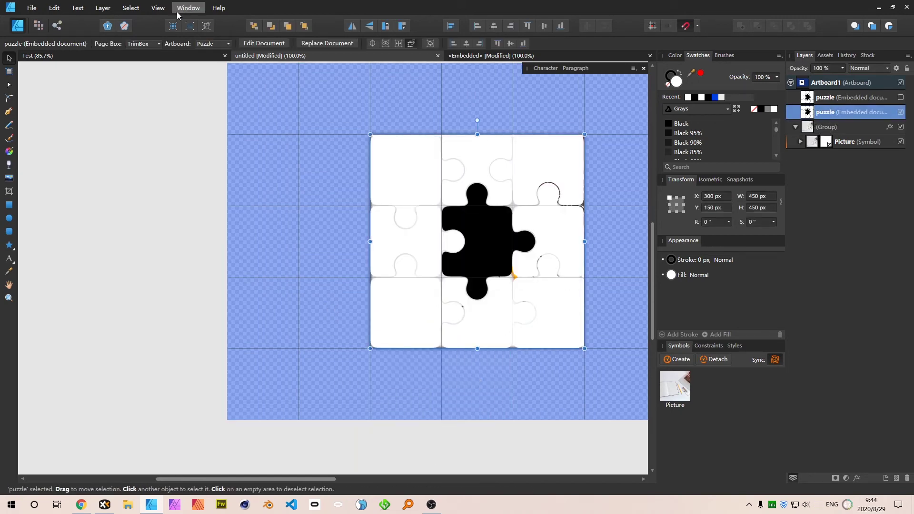
click(103, 7)
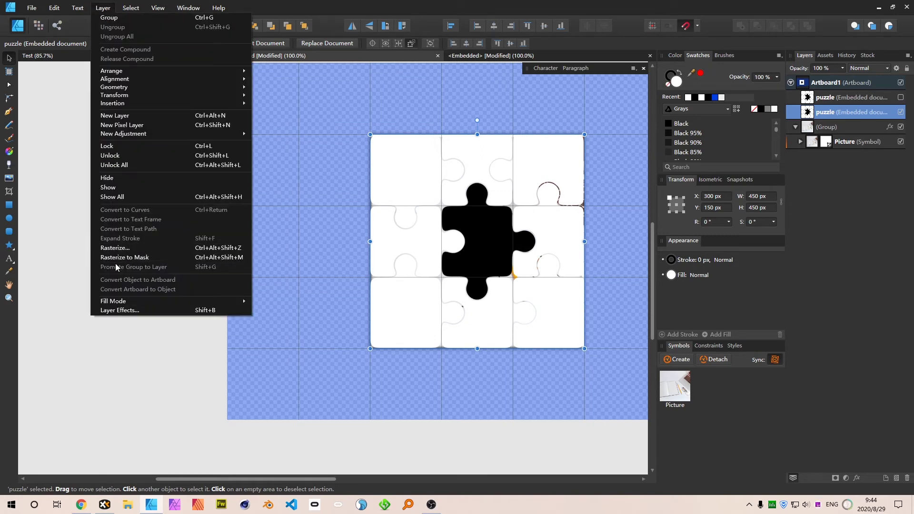
click(559, 173)
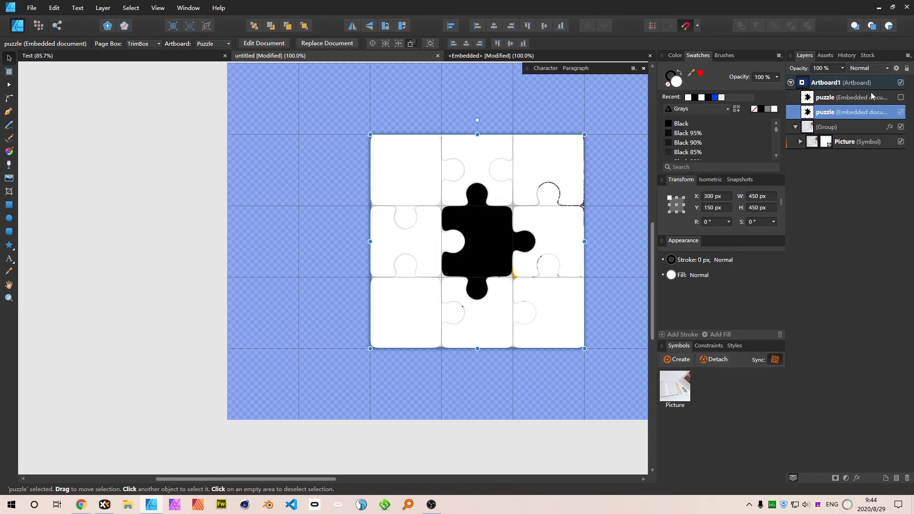
Step: In the visible puzzle document's Blend Options, set the source layer range output to 0 % at input 0 %, keeping a linear ramp
click(897, 69)
drag(455, 136, 776, 153)
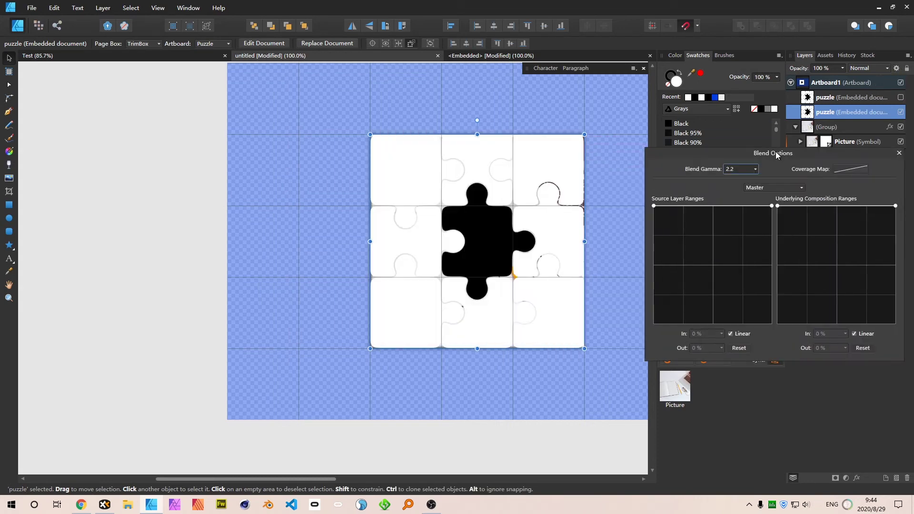
drag(654, 205, 643, 324)
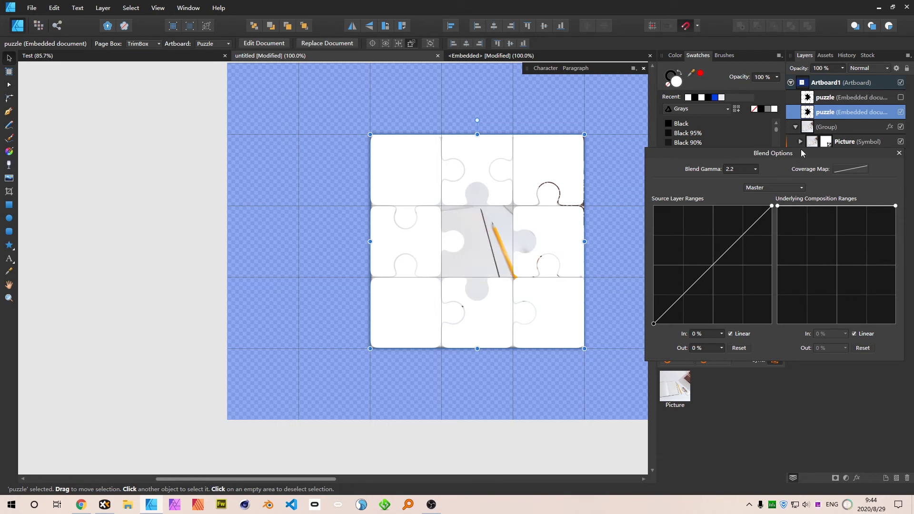
drag(650, 152, 501, 155)
click(751, 156)
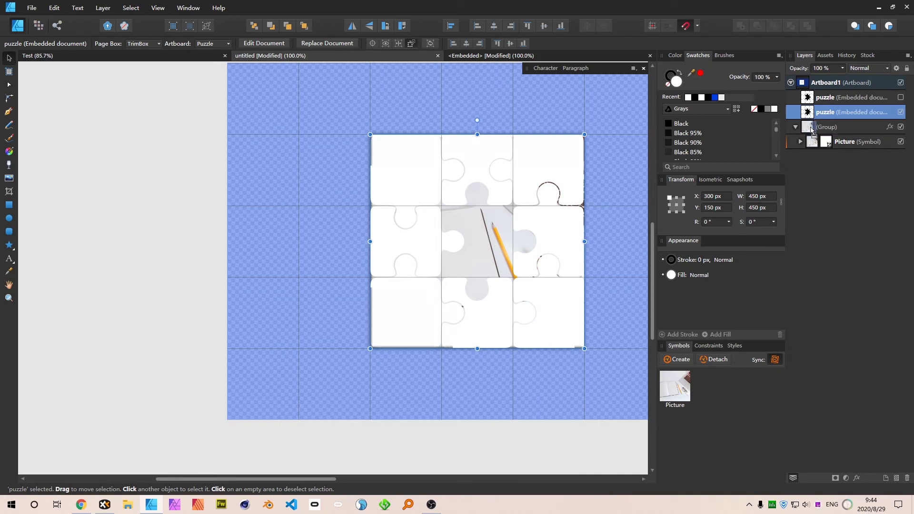
Step: Apply the visible embedded puzzle as a mask on the picture group again, then collapse the group and deselect it
drag(813, 130, 810, 133)
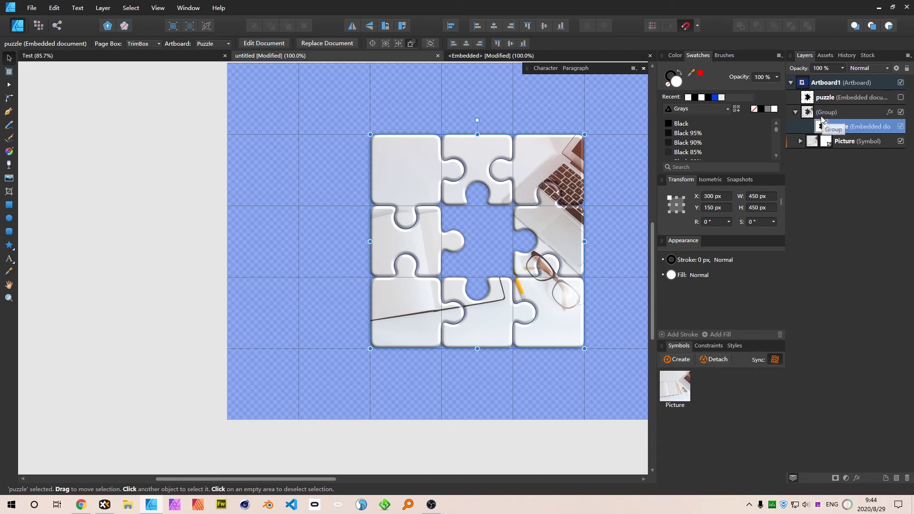
click(796, 112)
click(845, 116)
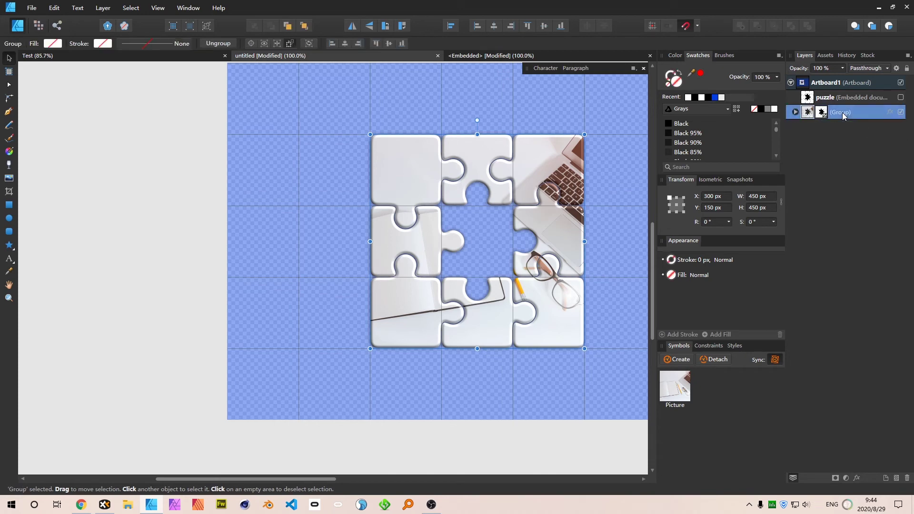
key(ctrl+d)
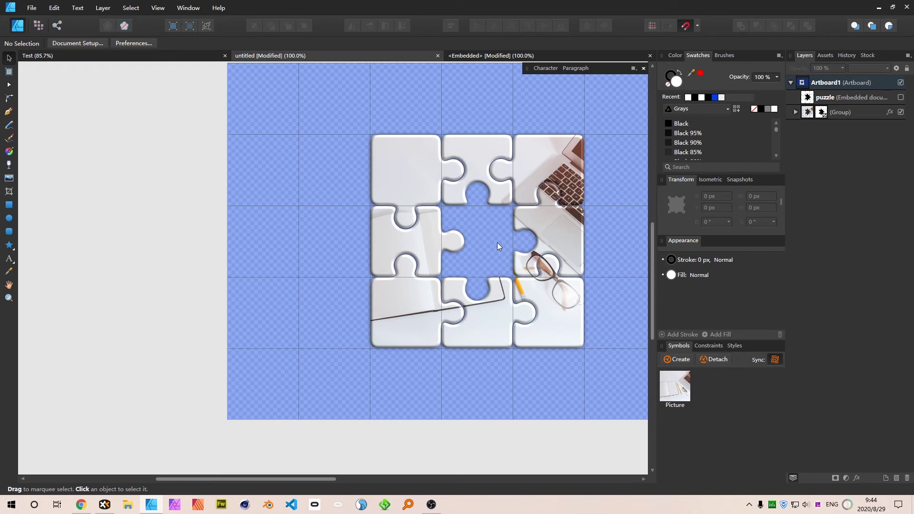
Step: Copy the Picture symbol out of the masked group, place the copy directly above the group, and collapse the group
click(541, 193)
click(796, 112)
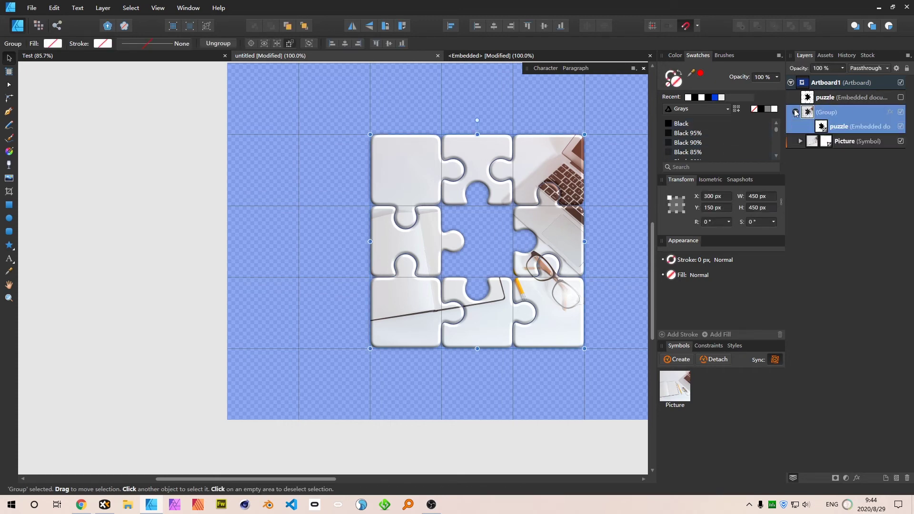
click(802, 141)
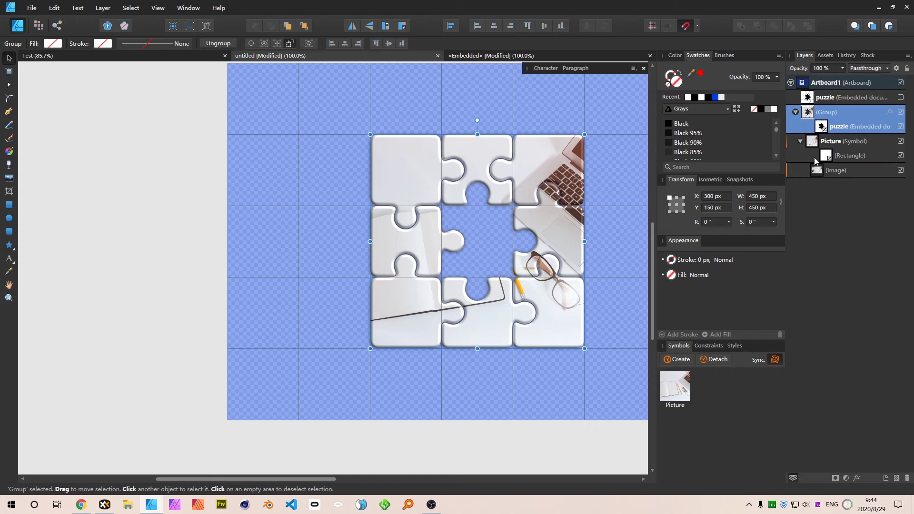
click(866, 145)
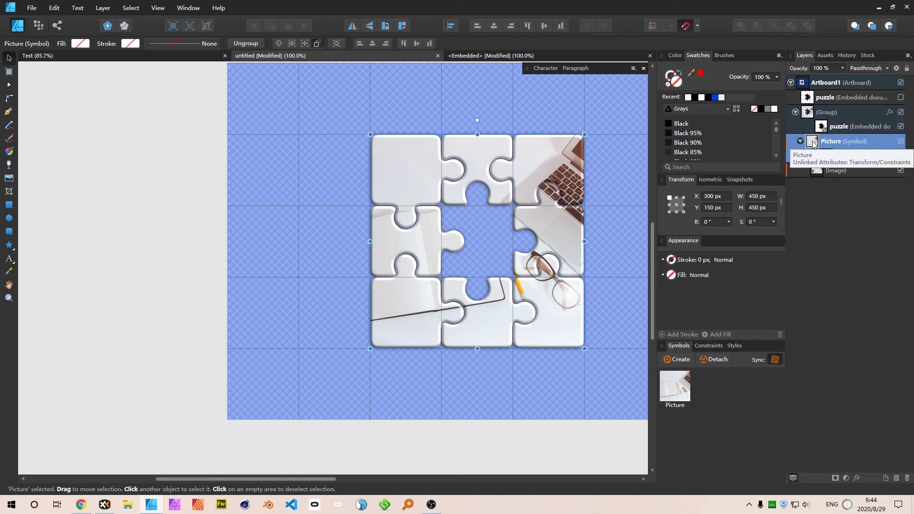
drag(814, 144, 809, 112)
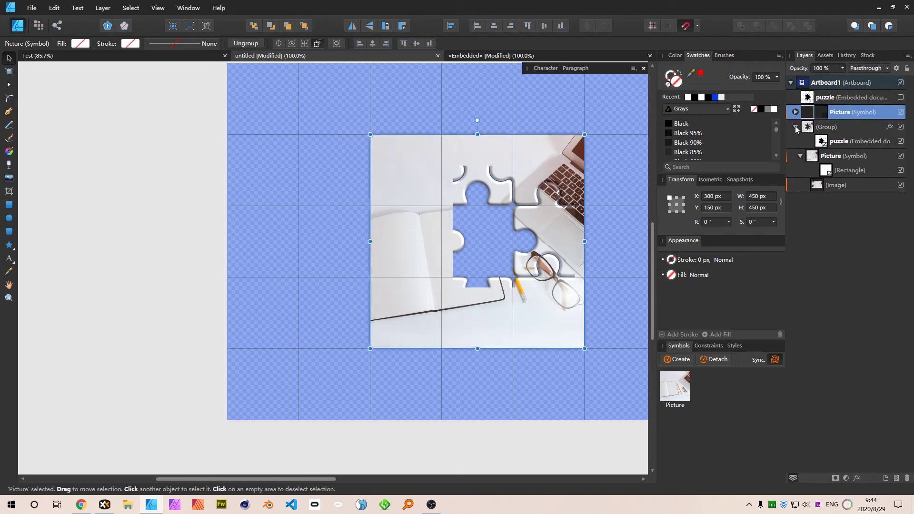
click(796, 126)
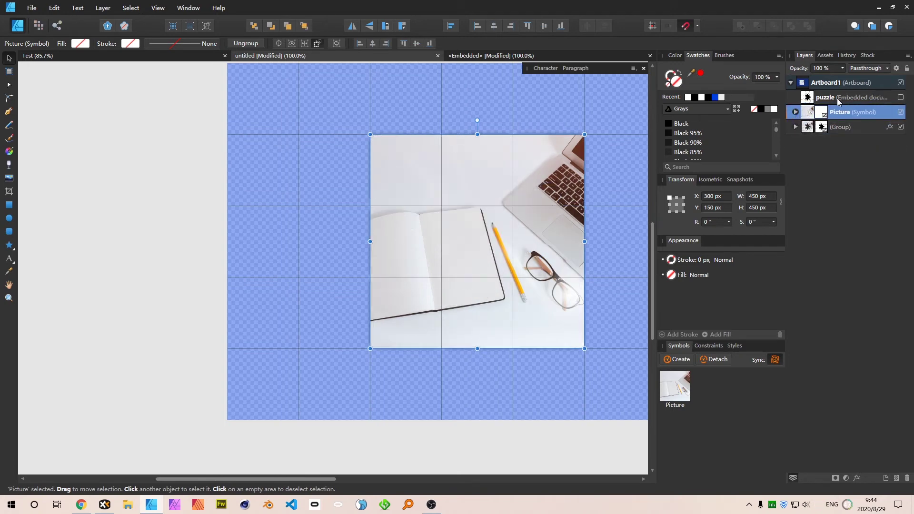
Step: Show the hidden upper puzzle document and add an Invert adjustment inside it
click(849, 98)
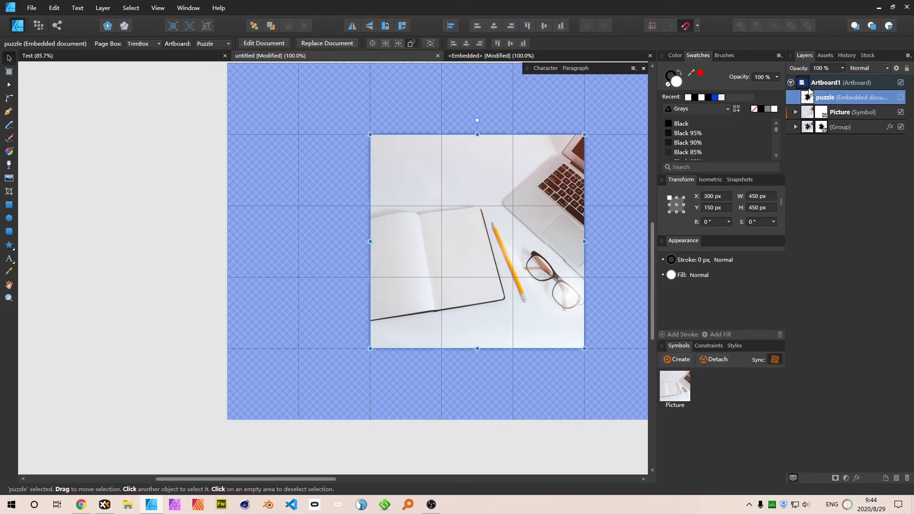
drag(815, 97, 800, 97)
click(902, 97)
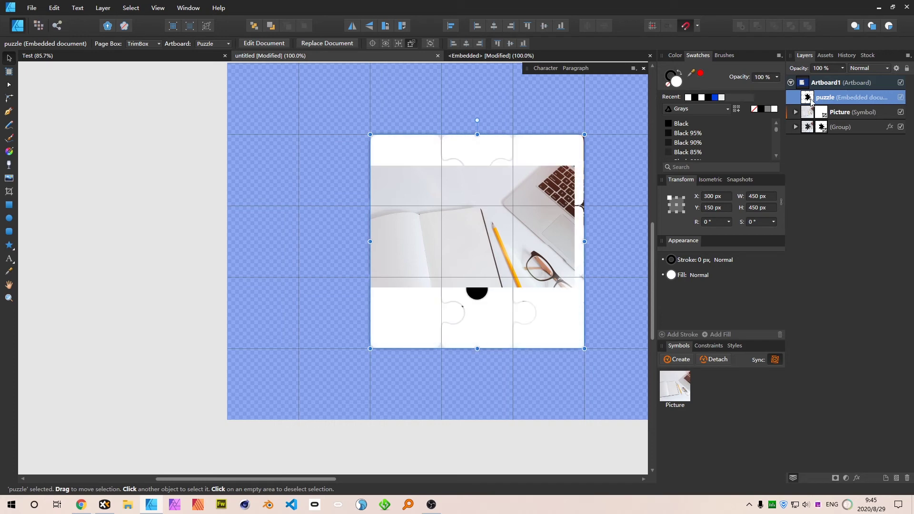
click(846, 478)
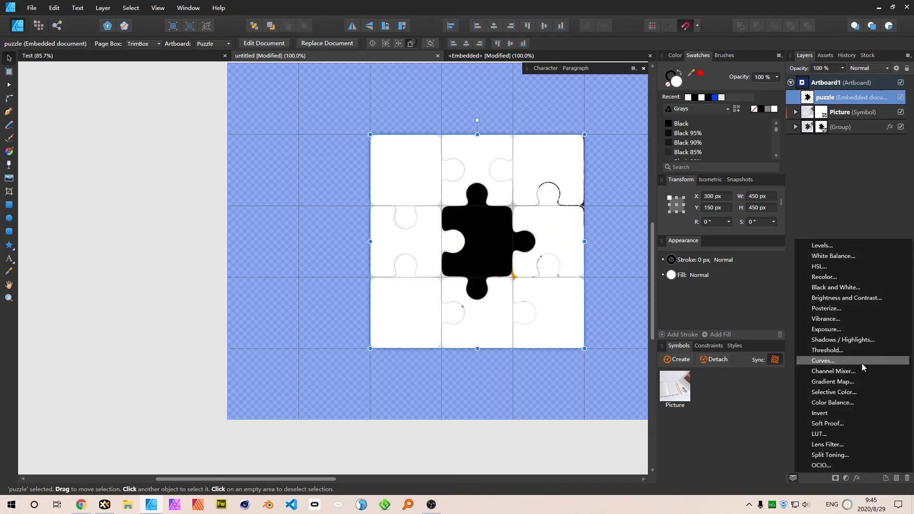
click(830, 414)
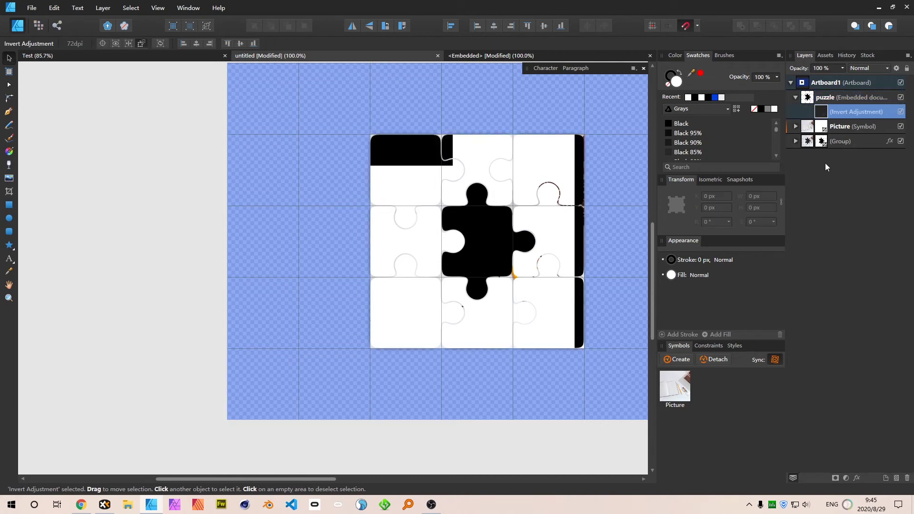
click(633, 205)
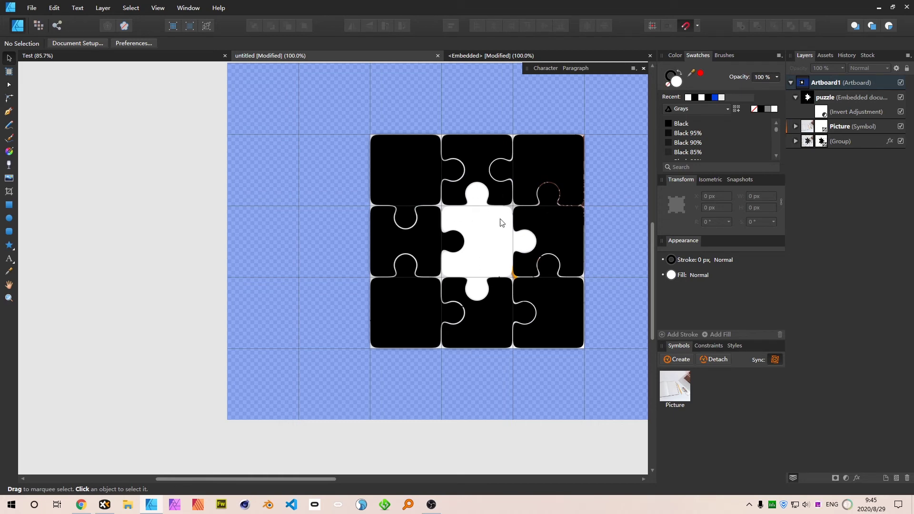
Step: Set the inverted puzzle document's source layer blend range to a linear ramp with output 0 % at input 0 %
click(882, 95)
click(896, 69)
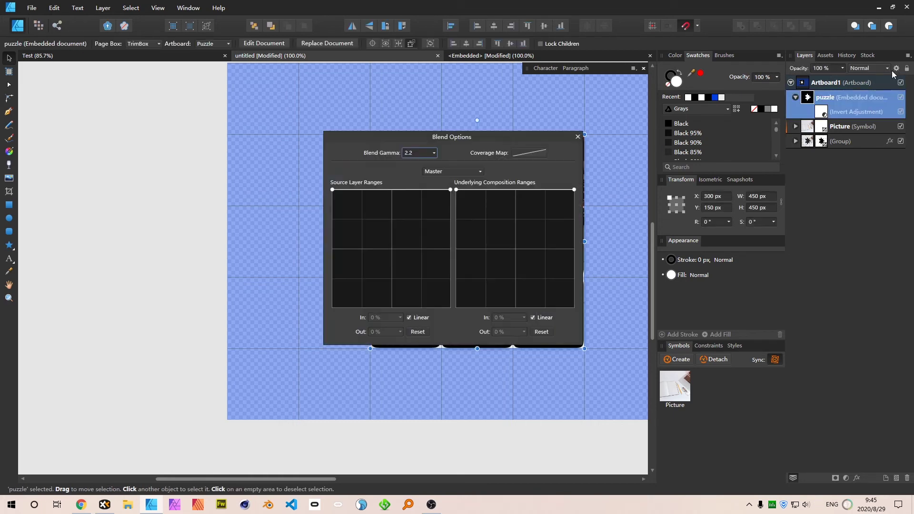
drag(450, 189, 453, 325)
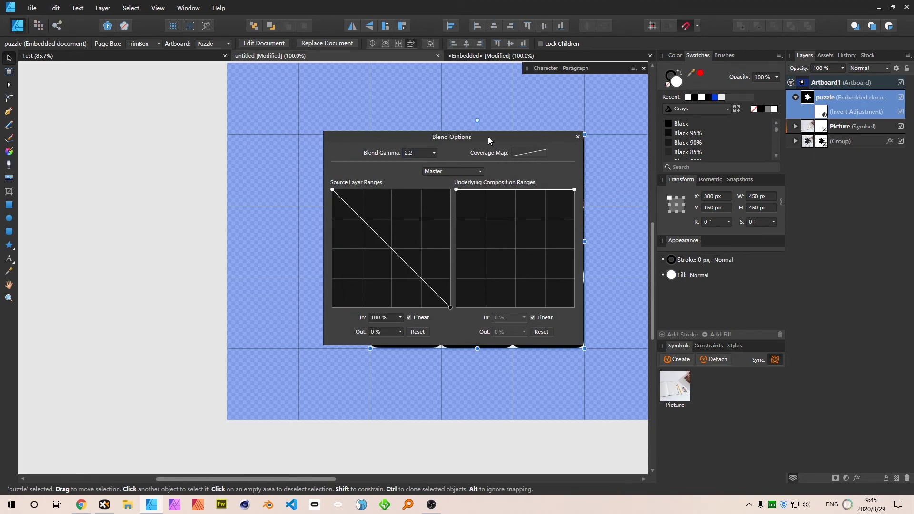
drag(488, 136, 808, 162)
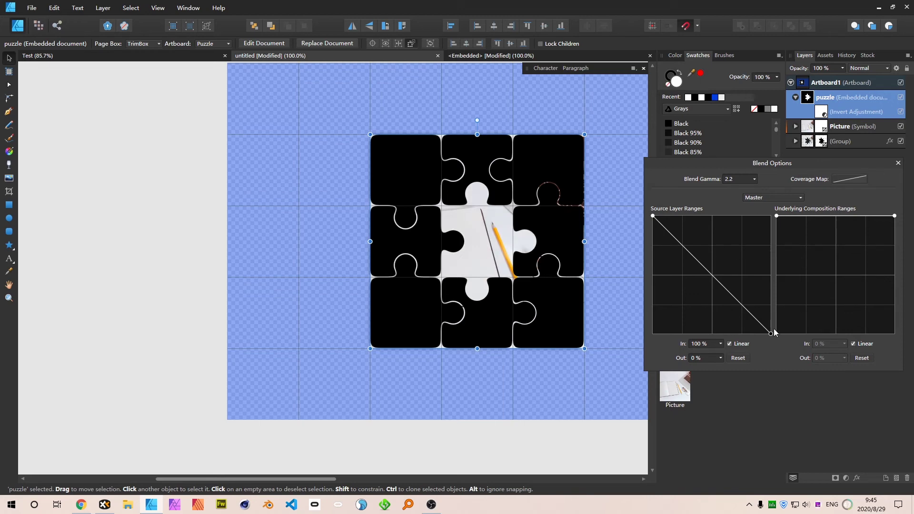
drag(771, 334, 801, 206)
drag(653, 215, 635, 368)
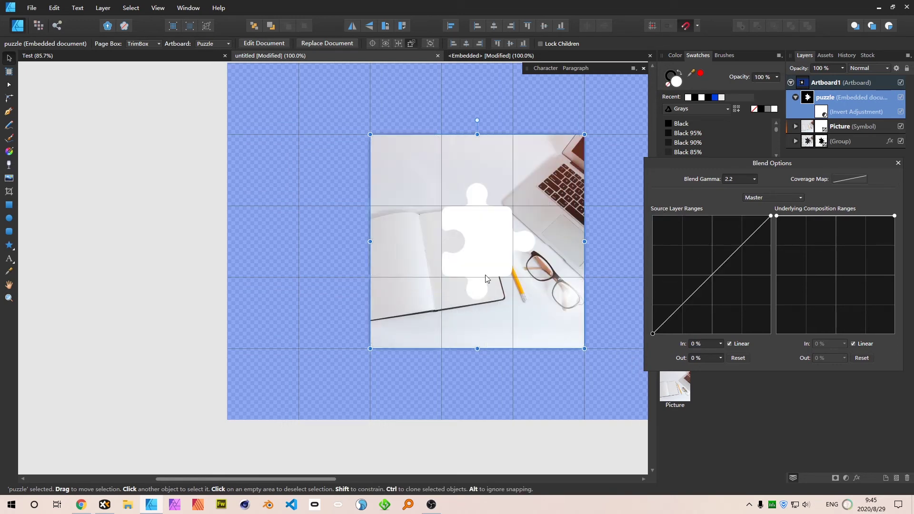
click(899, 164)
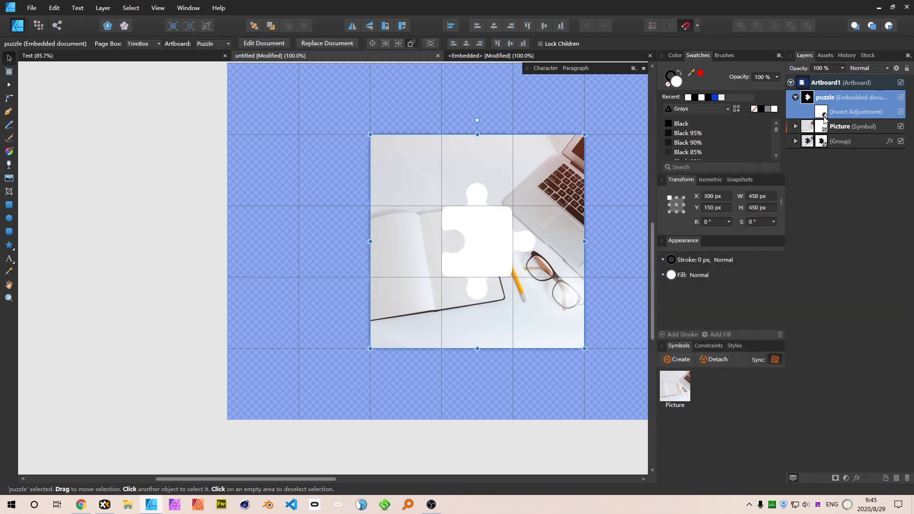
Step: Collapse the inverted puzzle document, put the upper Picture symbol into a group of its own, and expand that group
click(796, 97)
click(856, 113)
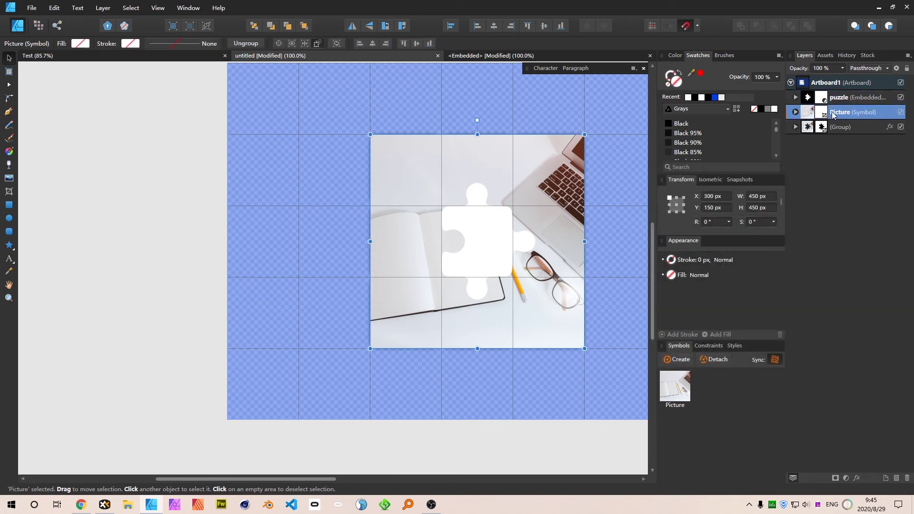
key(ctrl+g)
click(797, 113)
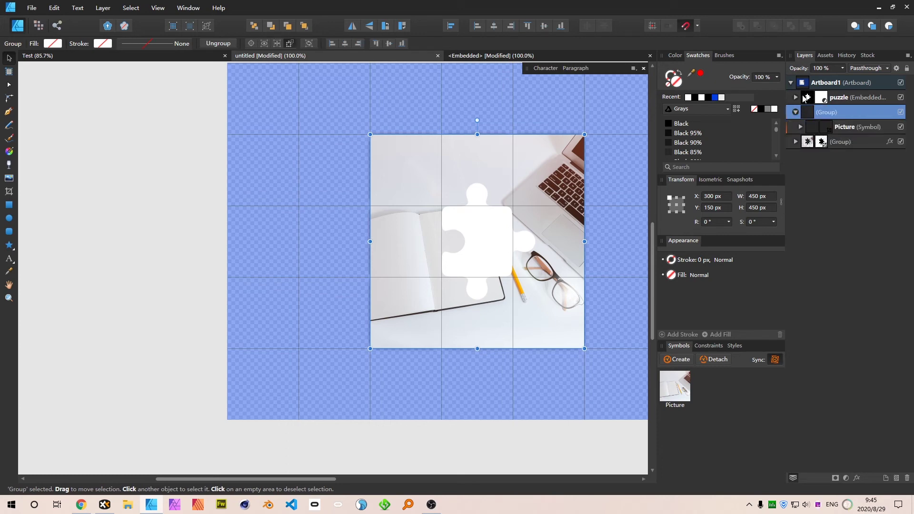
Step: Apply the inverted puzzle document as a mask on the new picture group, then collapse the group
click(809, 97)
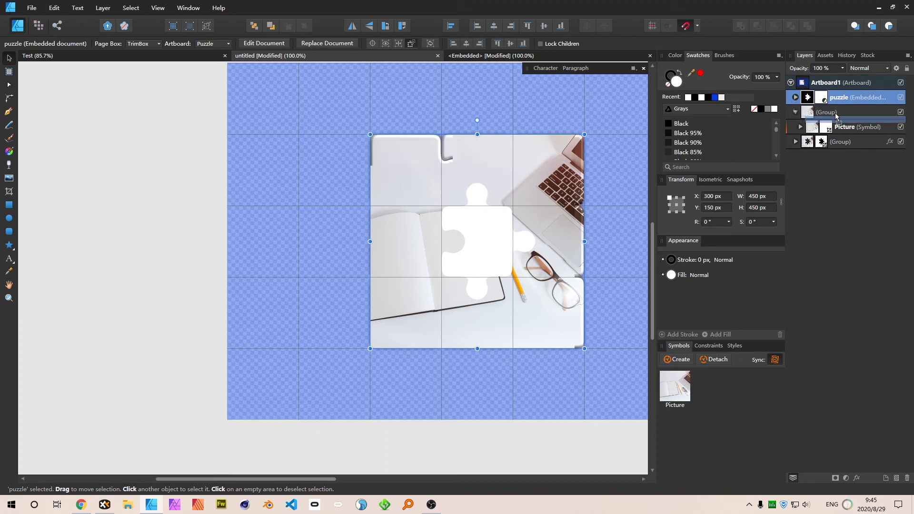
drag(813, 113, 813, 113)
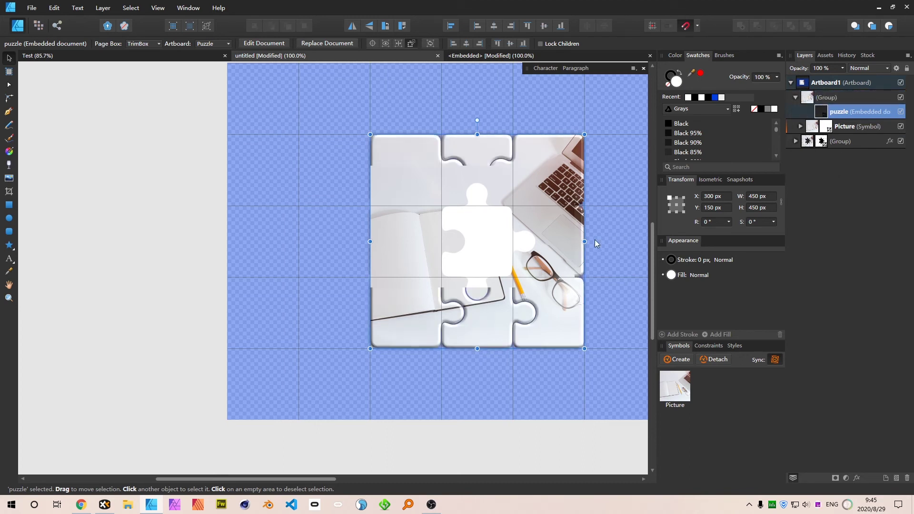
key(ctrl+d)
click(498, 228)
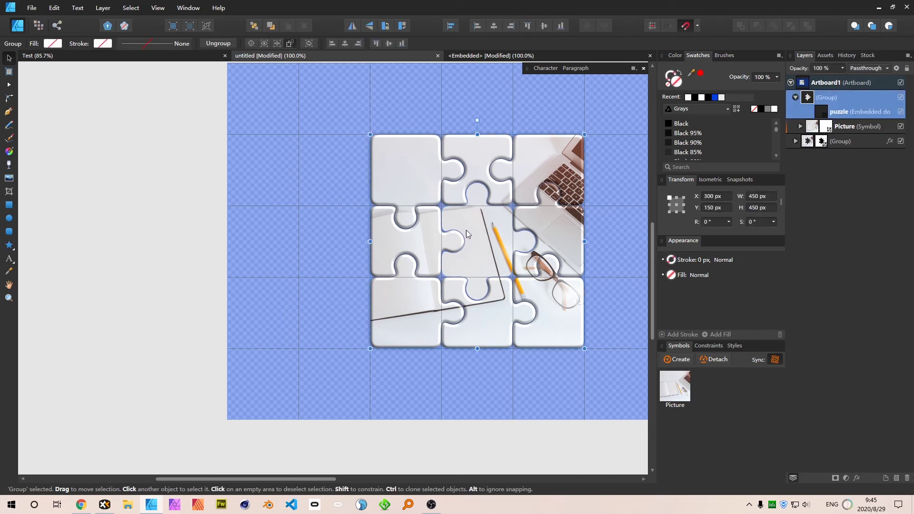
click(796, 97)
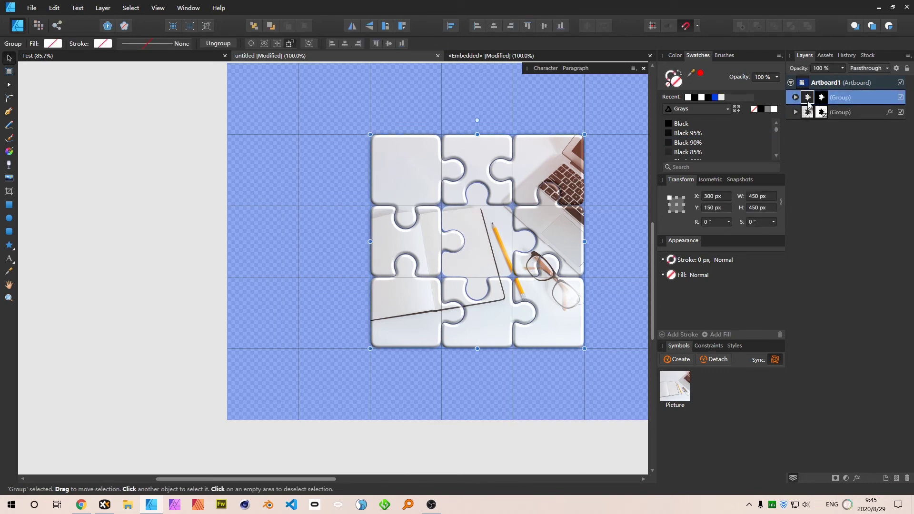
Step: Enable the 3D layer effect on the upper masked group and close the effects settings
click(856, 111)
click(860, 99)
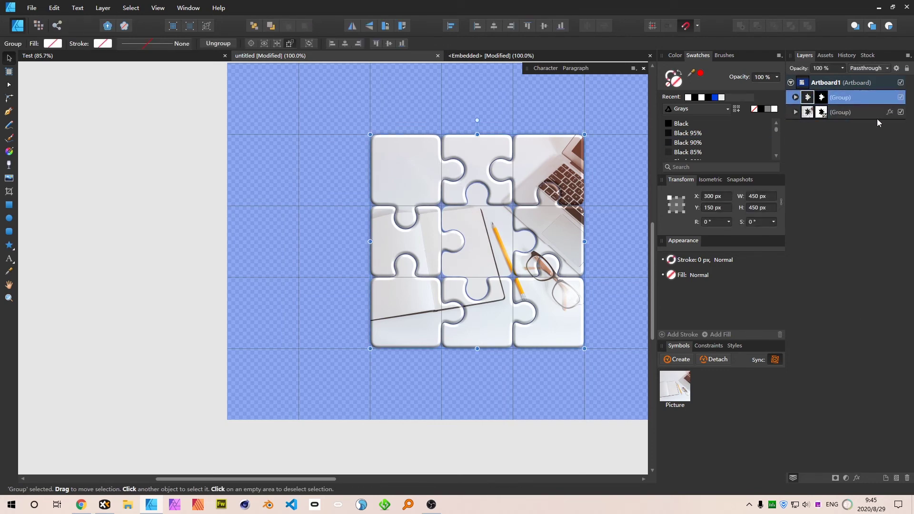
click(857, 478)
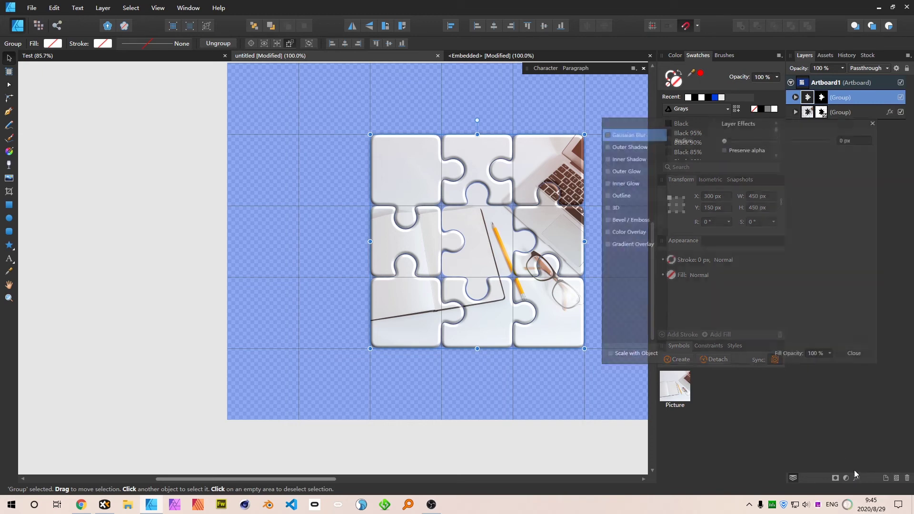
click(606, 208)
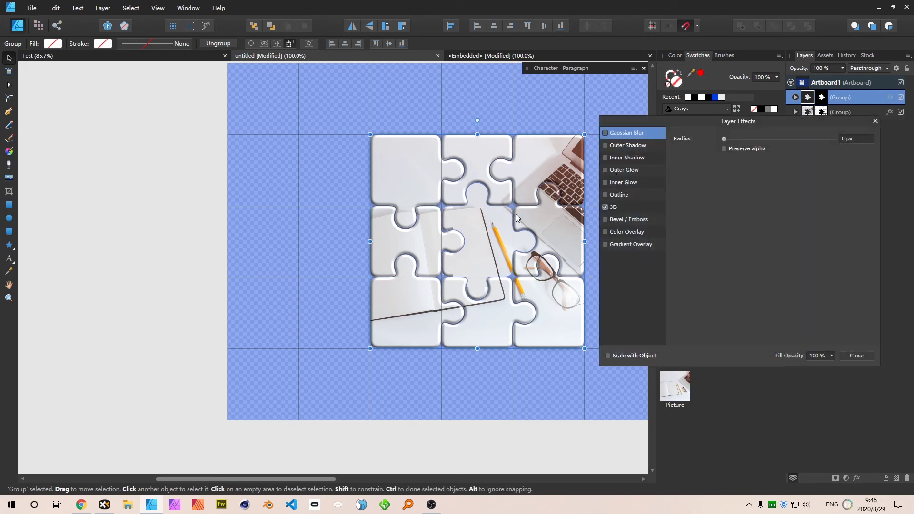
click(875, 120)
Step: Give the upper masked group an outer shadow with Multiply blending, 50 % opacity, 10 px radius and 10 % intensity
click(861, 115)
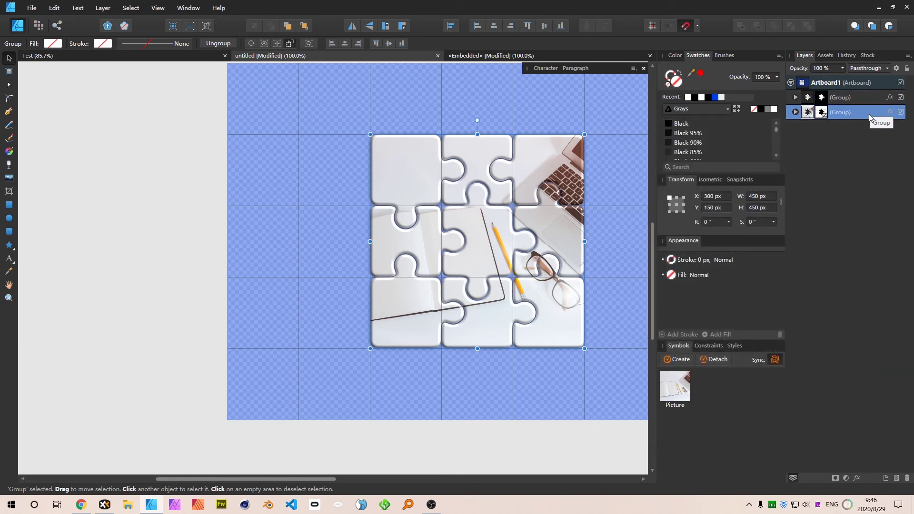
click(867, 99)
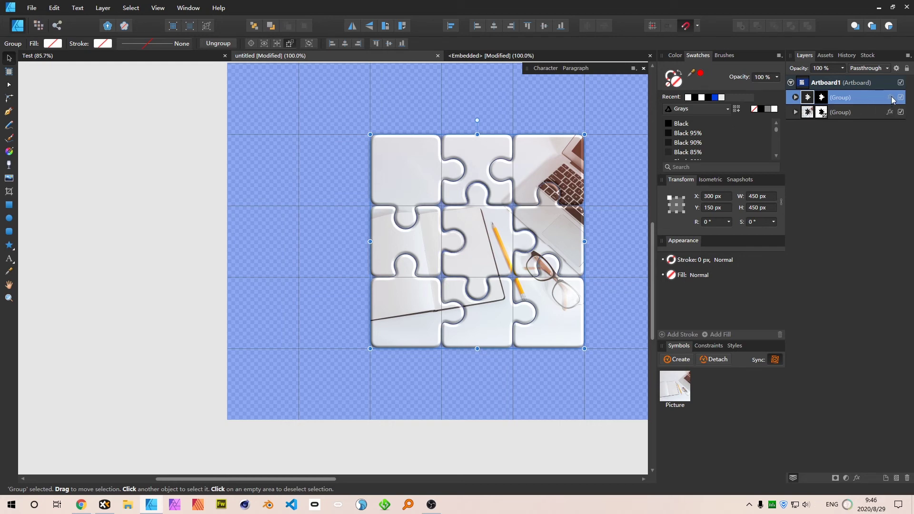
click(891, 97)
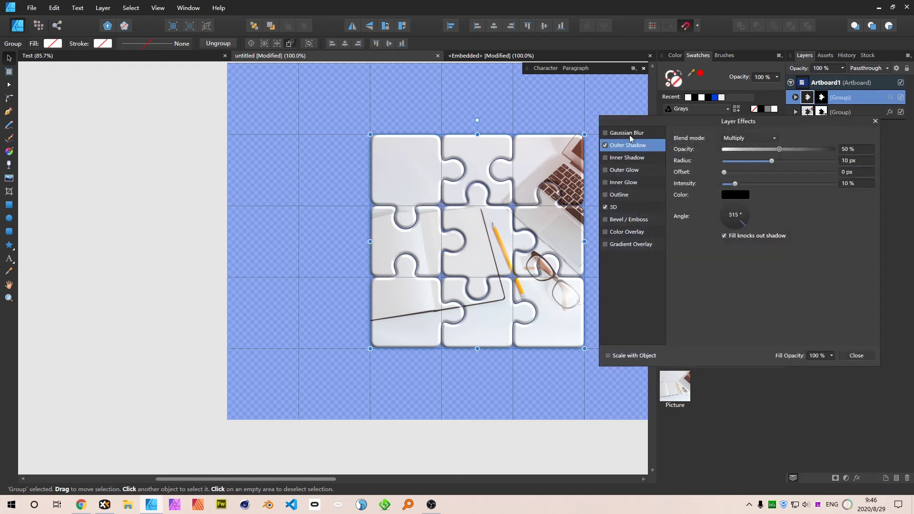
click(861, 358)
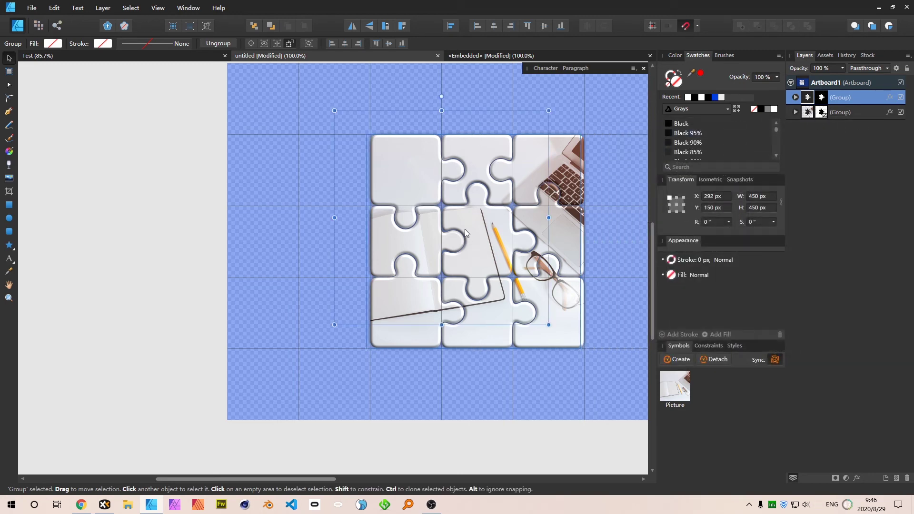
Step: Move the separated center piece up and left out of its hole and rotate it to about -36.3°
drag(465, 230, 467, 210)
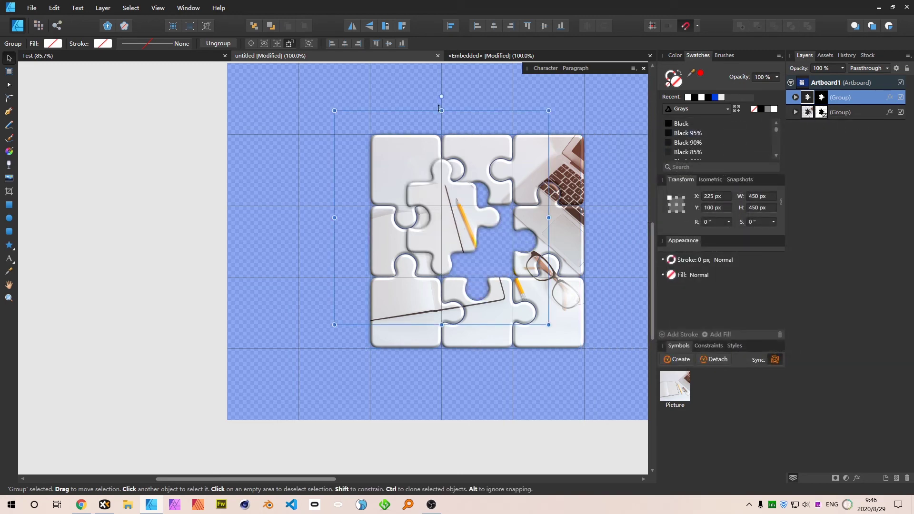
drag(441, 96, 513, 119)
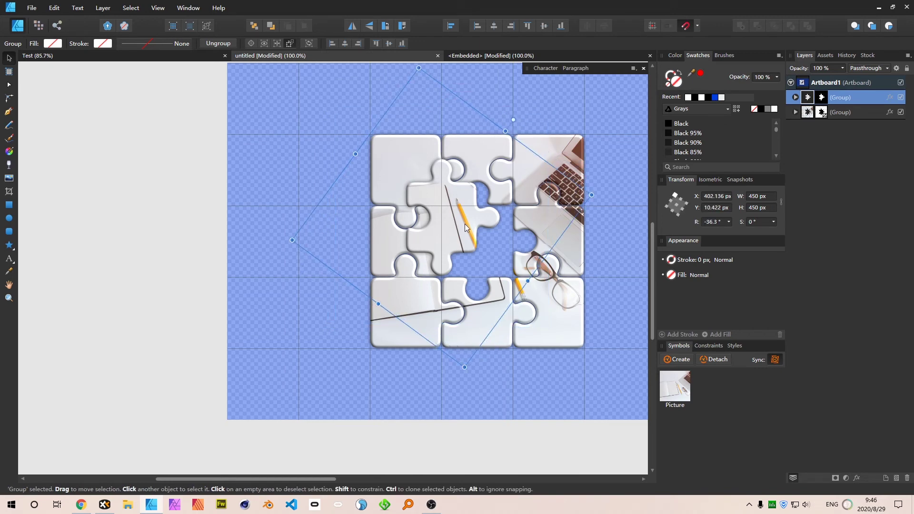
drag(444, 237, 443, 219)
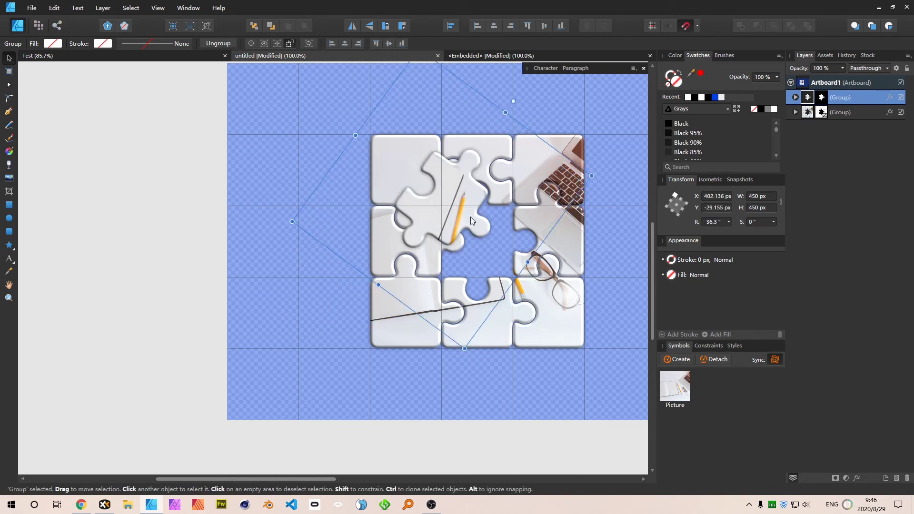
drag(467, 215, 452, 230)
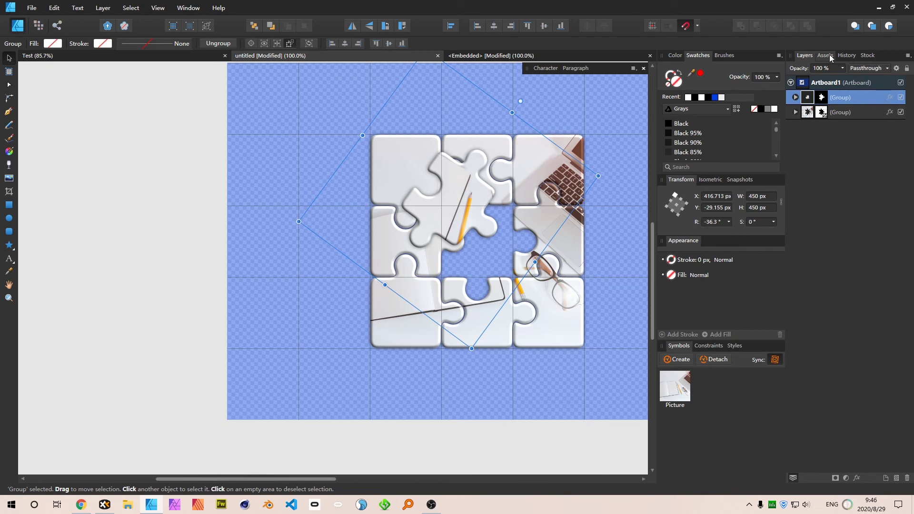
Step: Narrow Artboard1 to about 1051 px wide by pulling in its right edge, then deselect it
scroll(316, 226, down, 5)
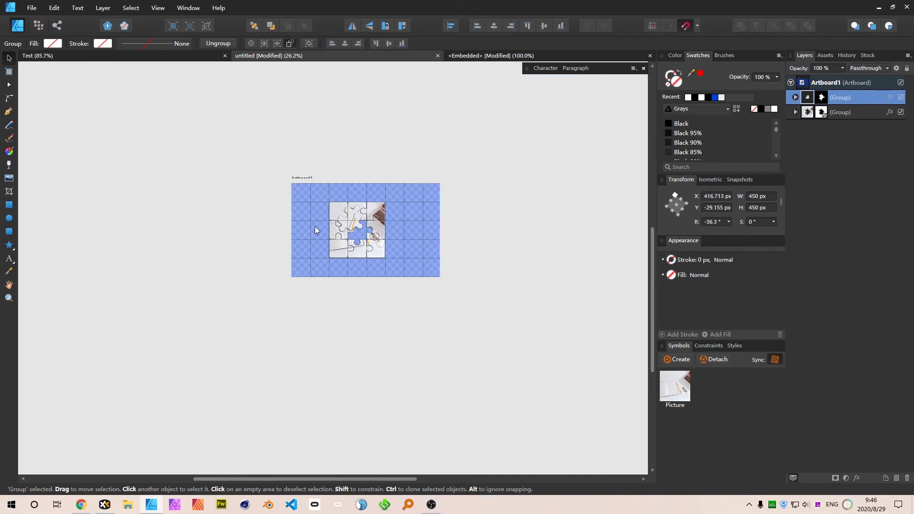
scroll(439, 242, up, 3)
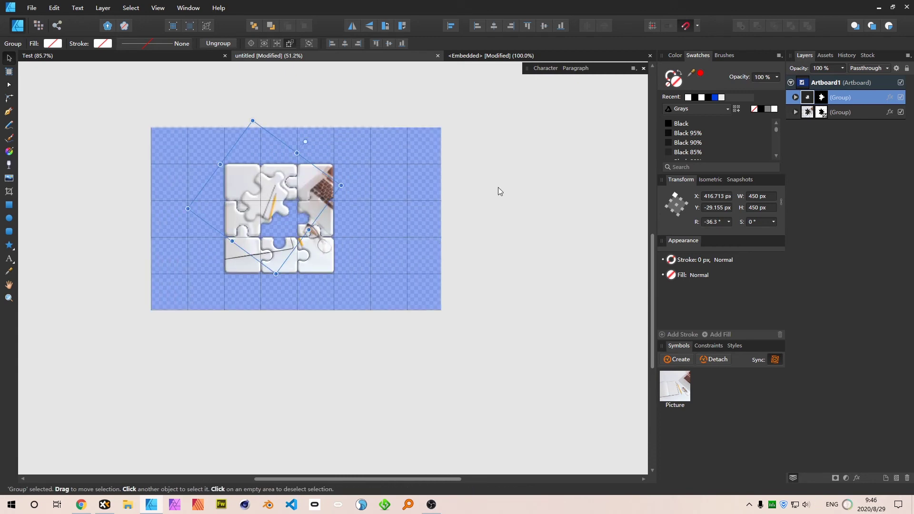
click(499, 188)
click(192, 129)
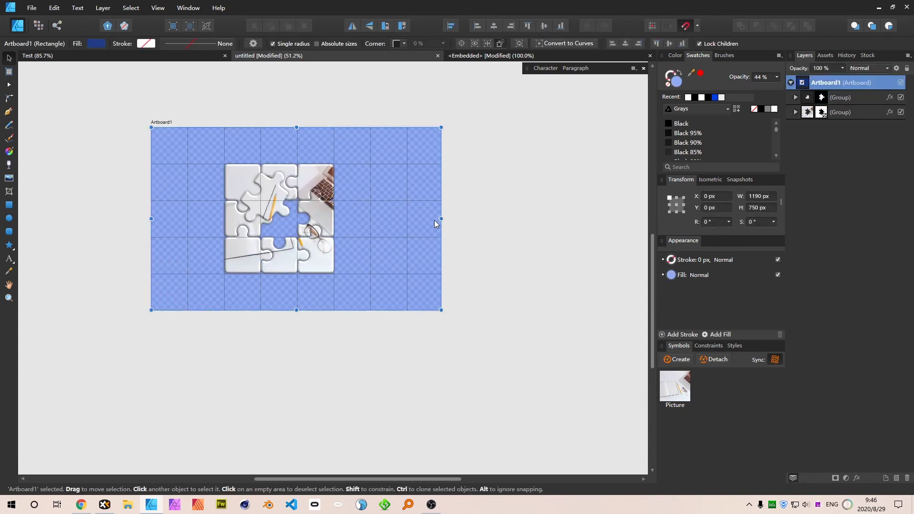
drag(439, 218, 406, 218)
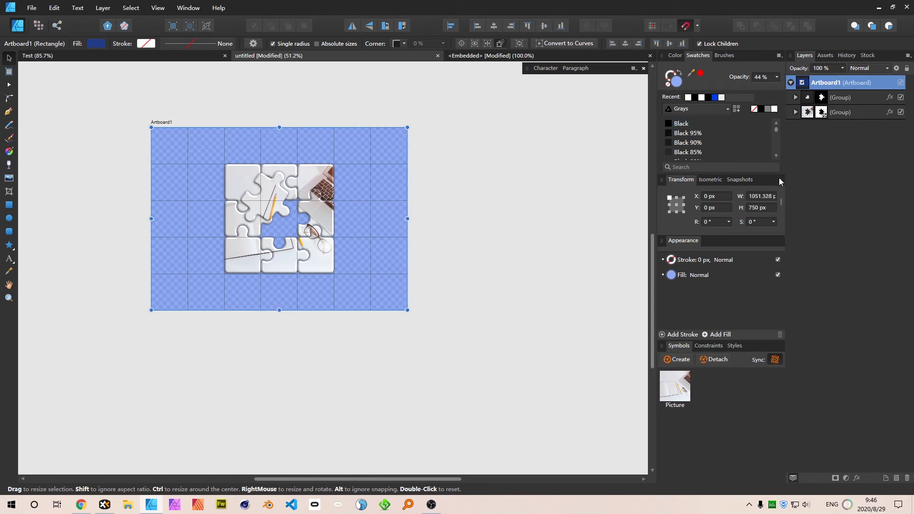
click(493, 184)
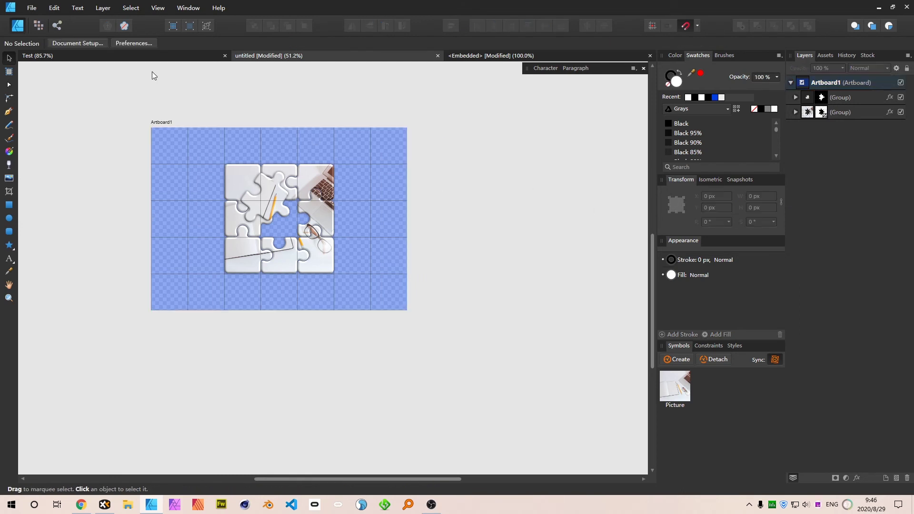
Step: Insert a second artboard at the Document size beside Artboard1 and return to the Move tool
click(9, 71)
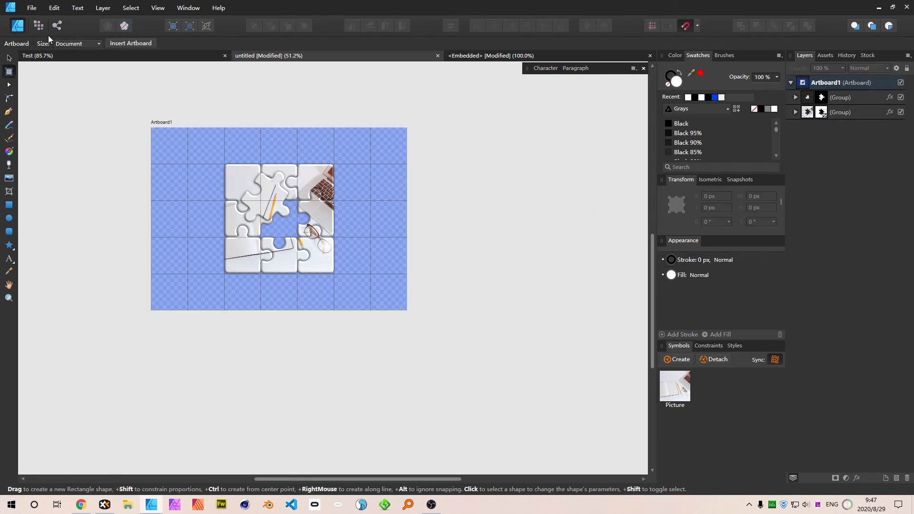
click(123, 43)
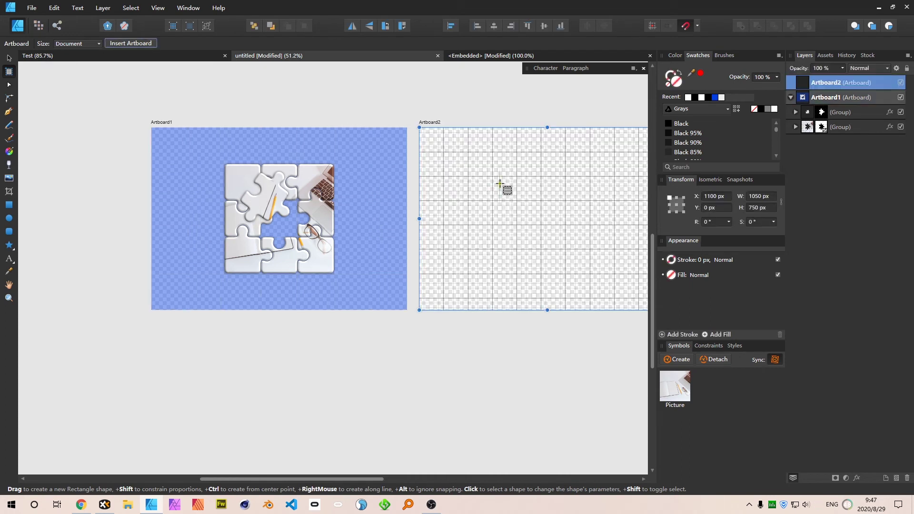
key(v)
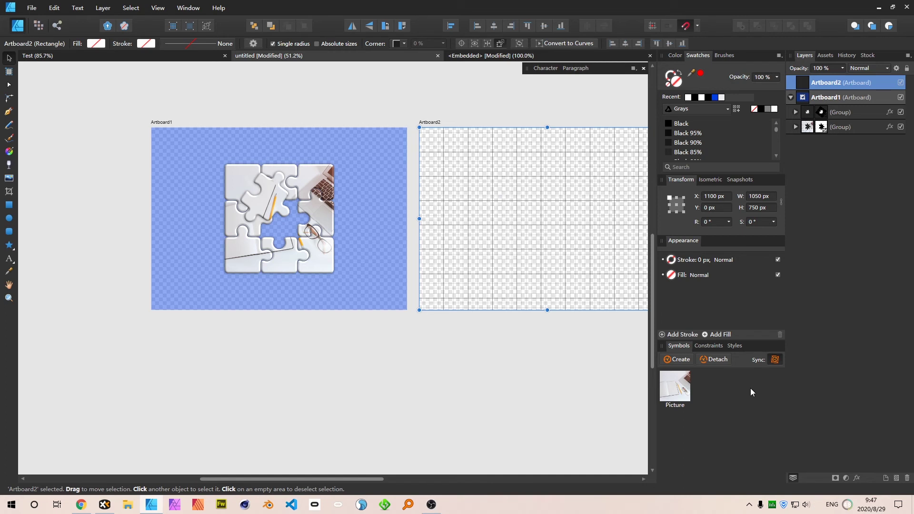
Step: Copy the embedded puzzle document out of the lower masked group and paste it onto Artboard2
click(796, 112)
click(849, 130)
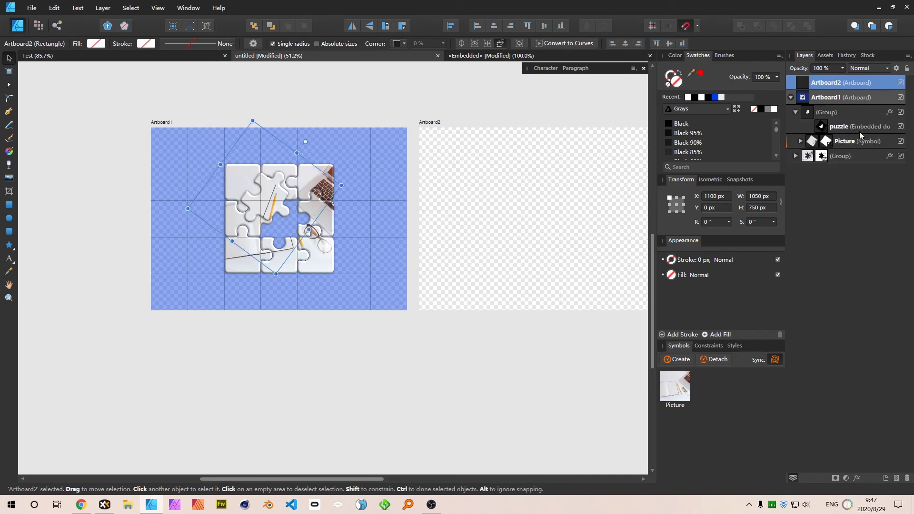
click(796, 156)
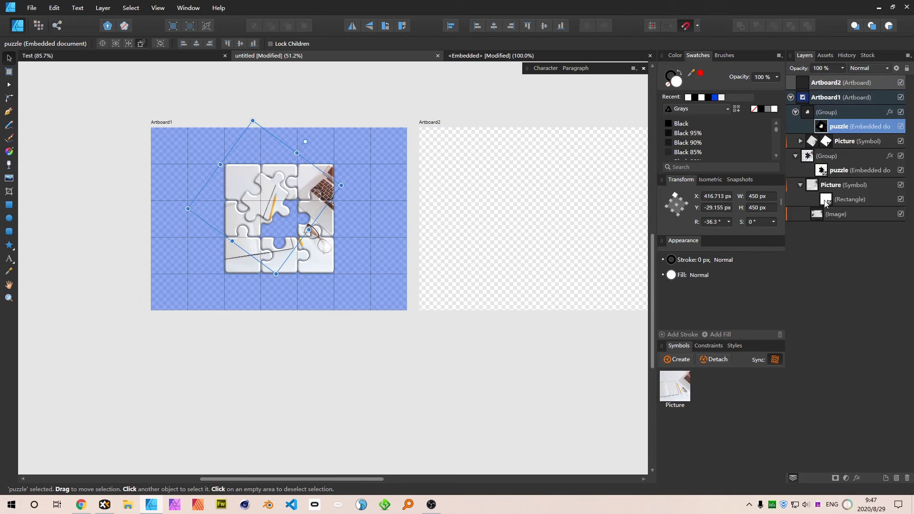
click(838, 170)
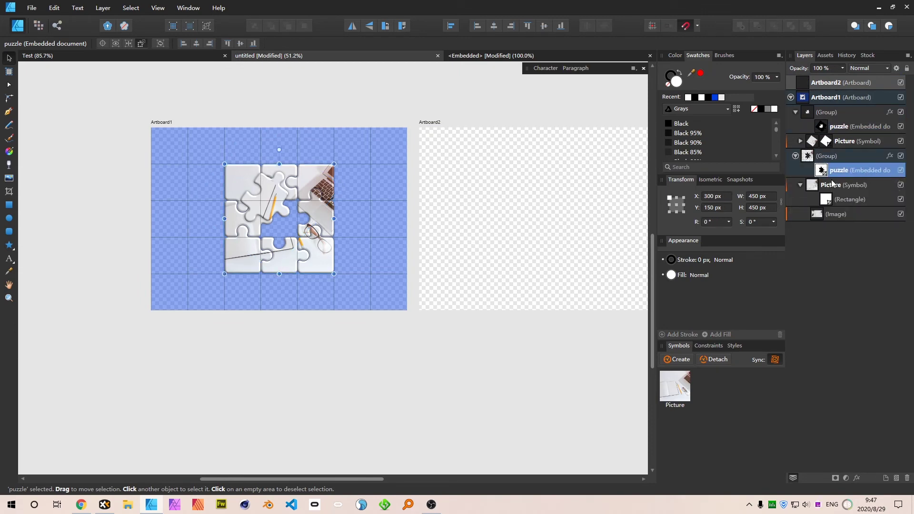
click(476, 152)
key(ctrl+v)
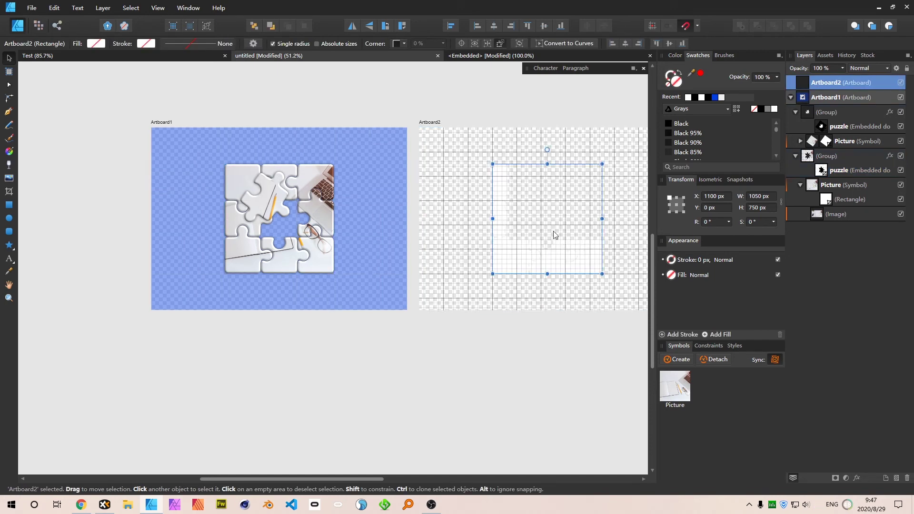
scroll(605, 232, up, 1)
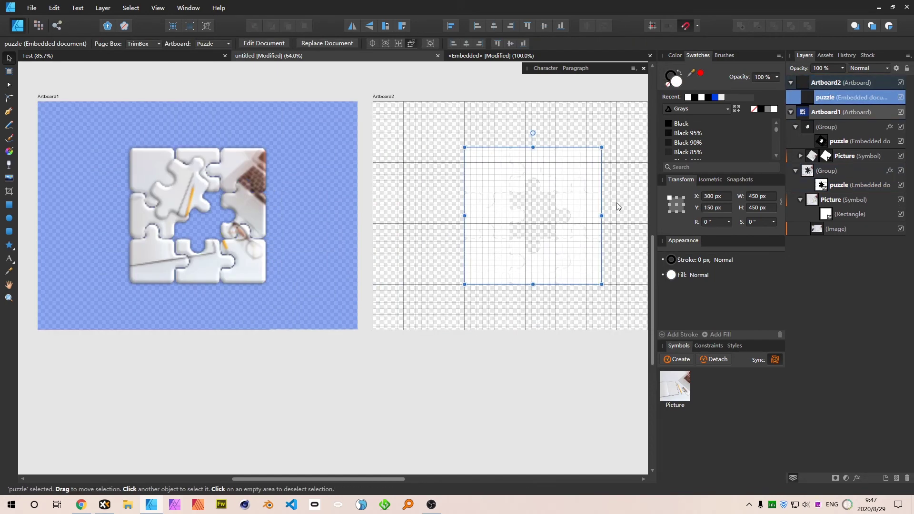
Step: Fill the Artboard2 background with the recently used blue and select the puzzle document on it
click(379, 90)
click(393, 95)
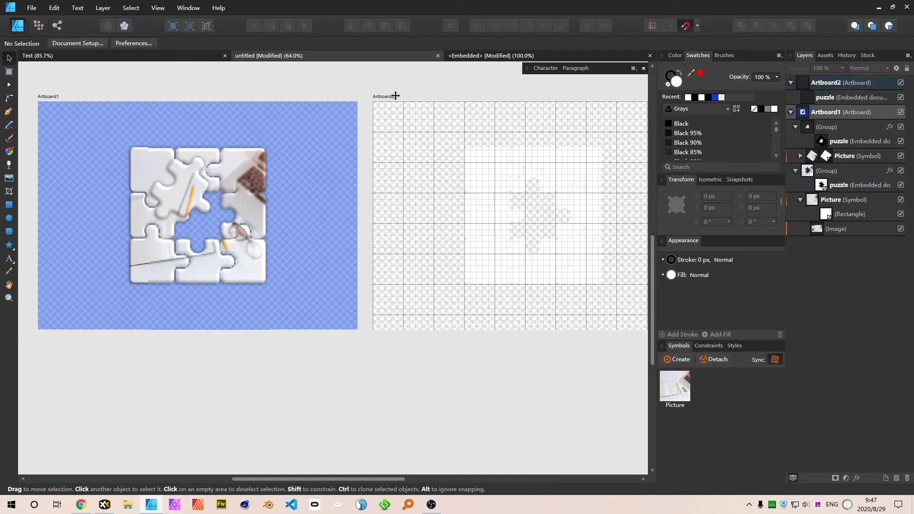
click(715, 98)
click(572, 169)
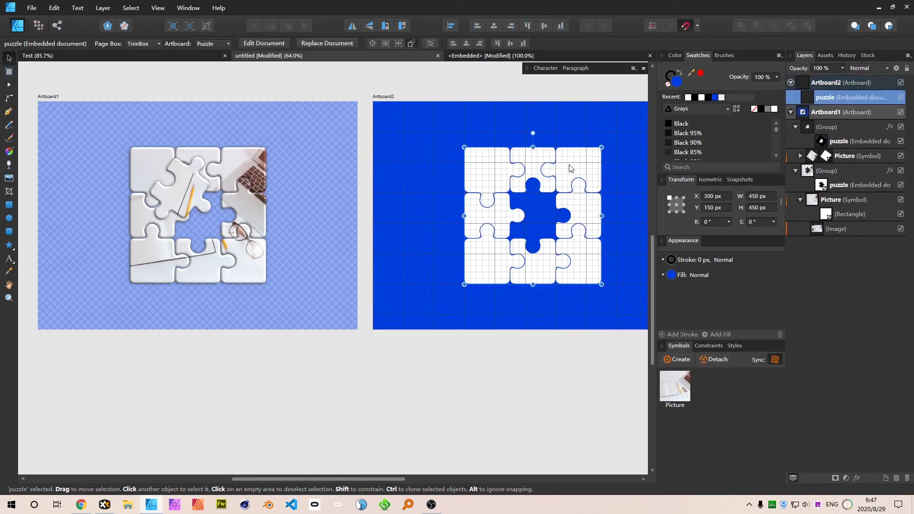
Step: Mute the Artboard2 fill to saturation 18 and lightness 41, then select the puzzle document on it
click(677, 56)
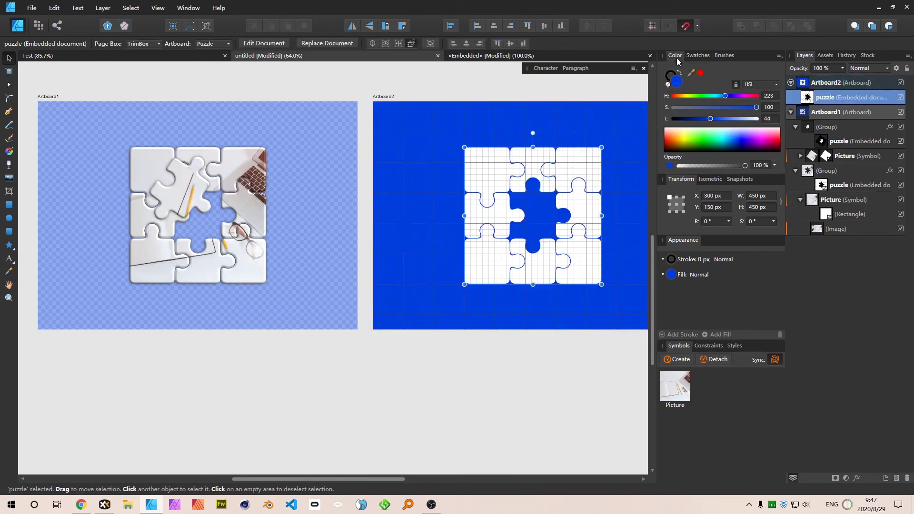
drag(756, 107, 709, 118)
click(395, 98)
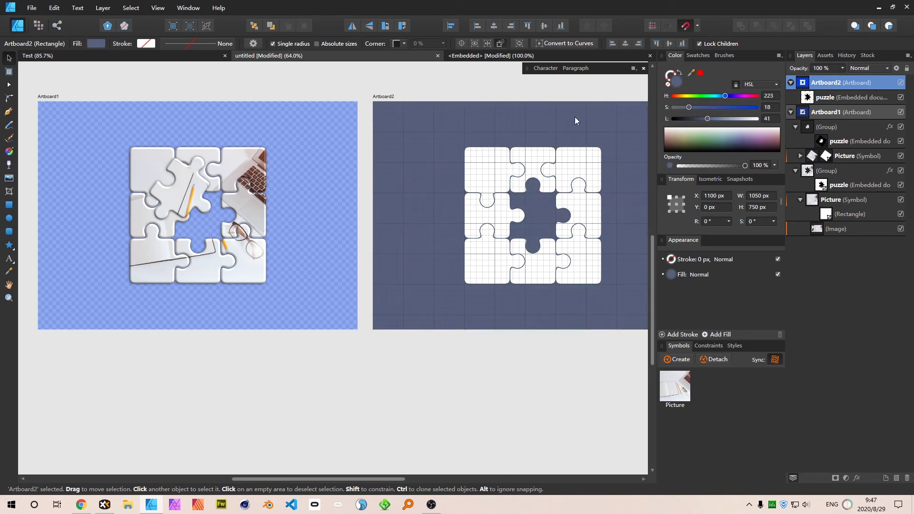
click(549, 182)
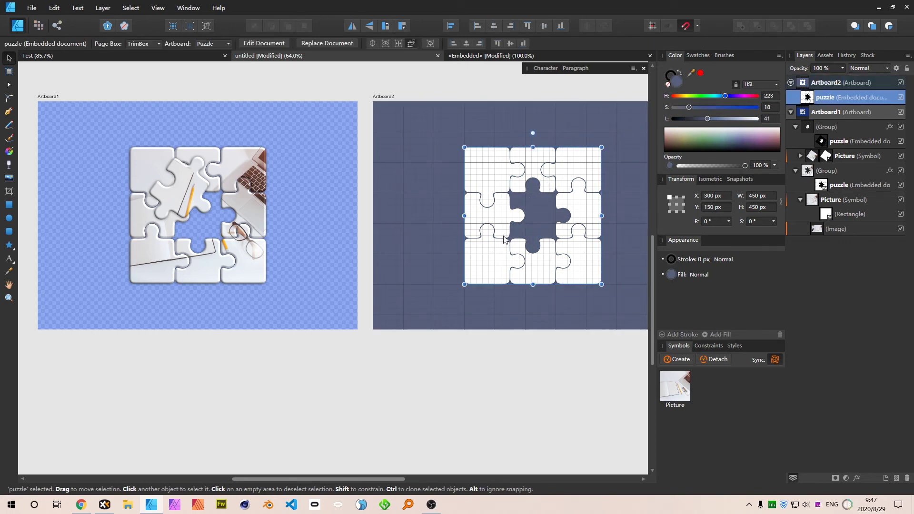
Step: Hide the grid on the artboards and clear the selection
click(59, 95)
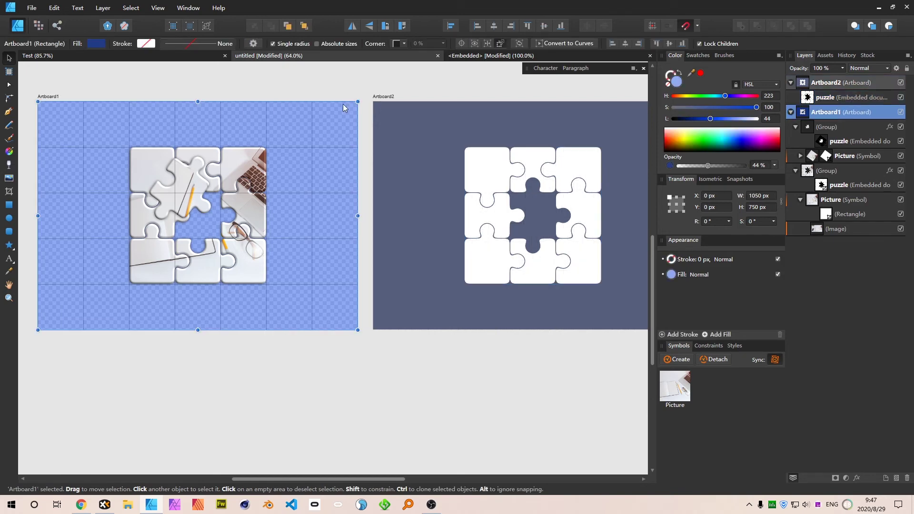
click(381, 96)
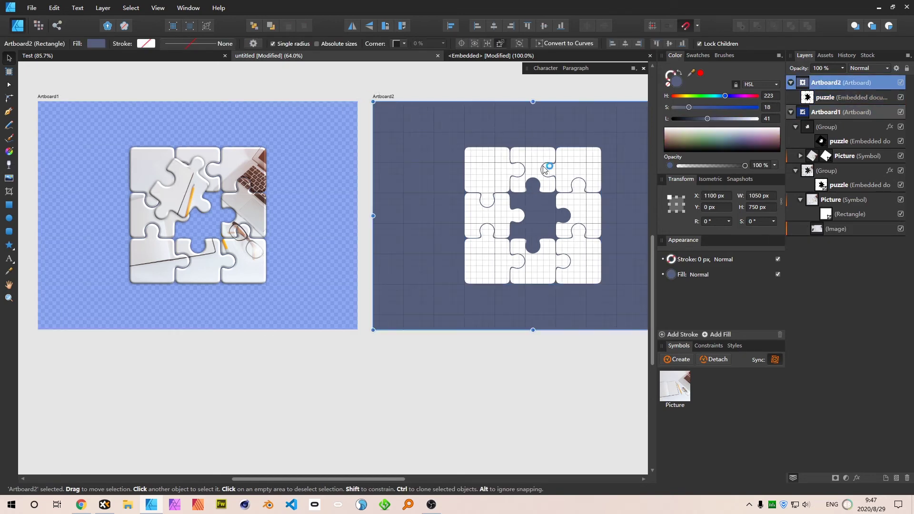
click(551, 180)
key(ctrl+apostrophe)
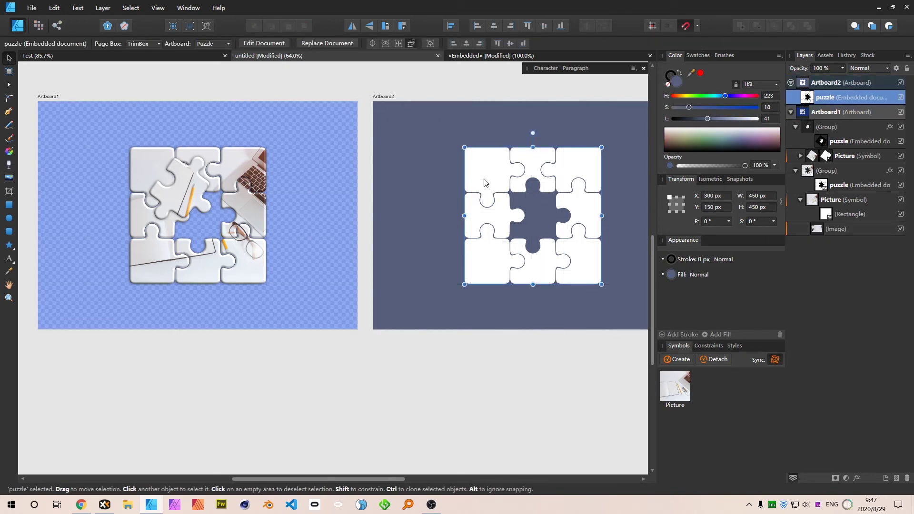
click(507, 129)
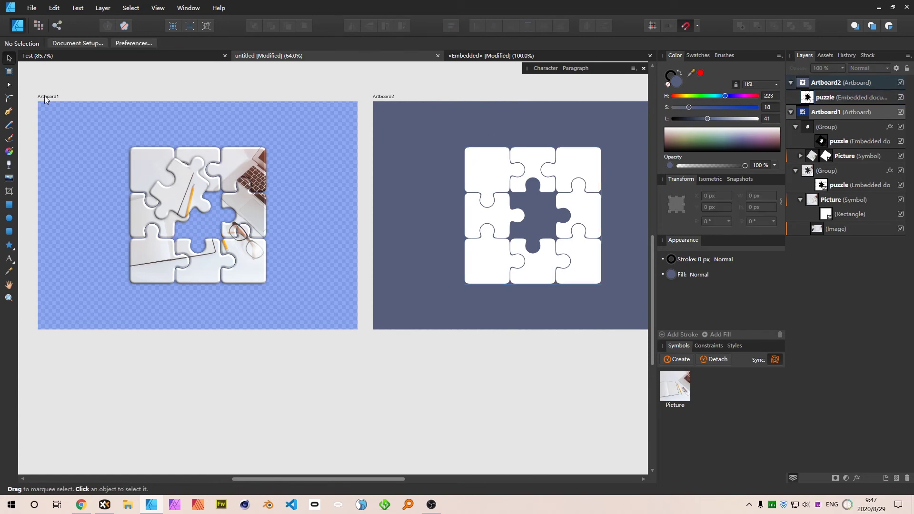
Step: Set the Artboard1 fill to an opaque grey with saturation 0, lightness 72 and 100% opacity
click(304, 119)
drag(712, 120, 780, 119)
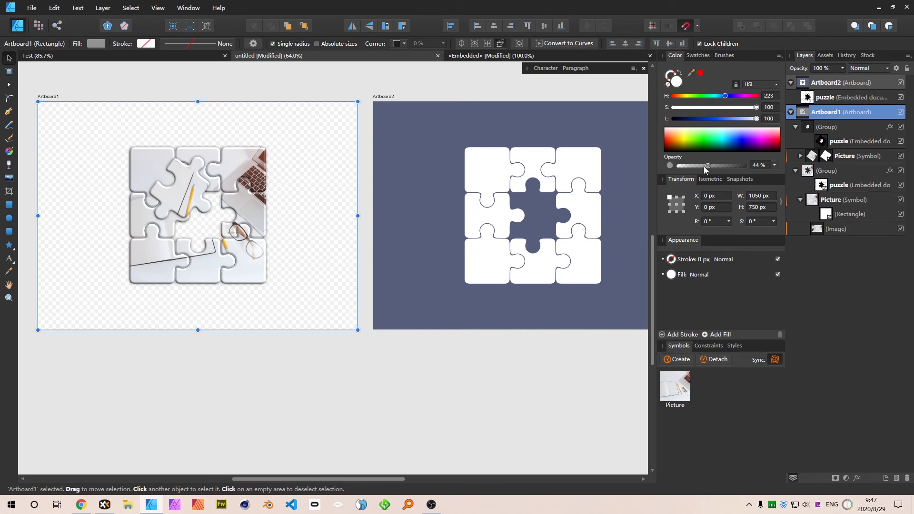
drag(705, 166, 761, 171)
mouse_move(742, 109)
mouse_down()
mouse_move(661, 107)
mouse_move(730, 113)
mouse_move(749, 124)
mouse_move(734, 124)
mouse_up()
click(433, 86)
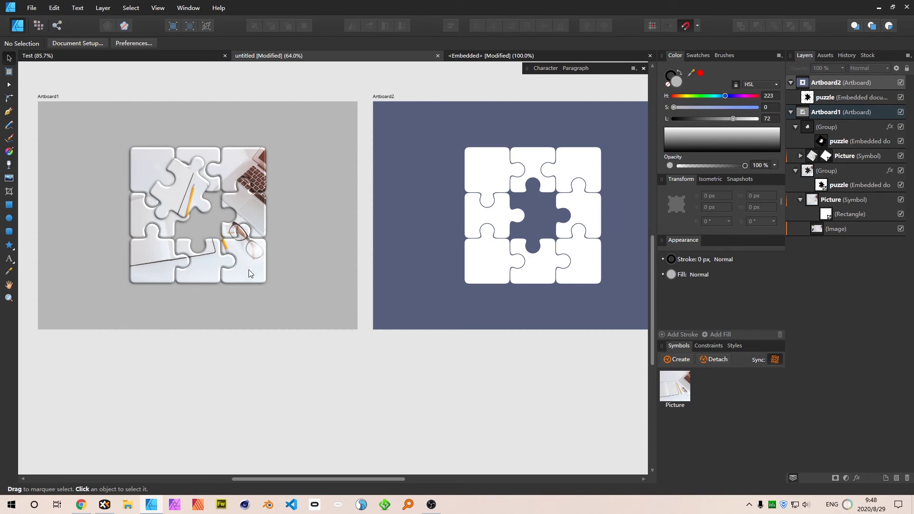
Step: Place another instance of the Picture symbol on Artboard1 and send it behind the puzzle groups
click(199, 204)
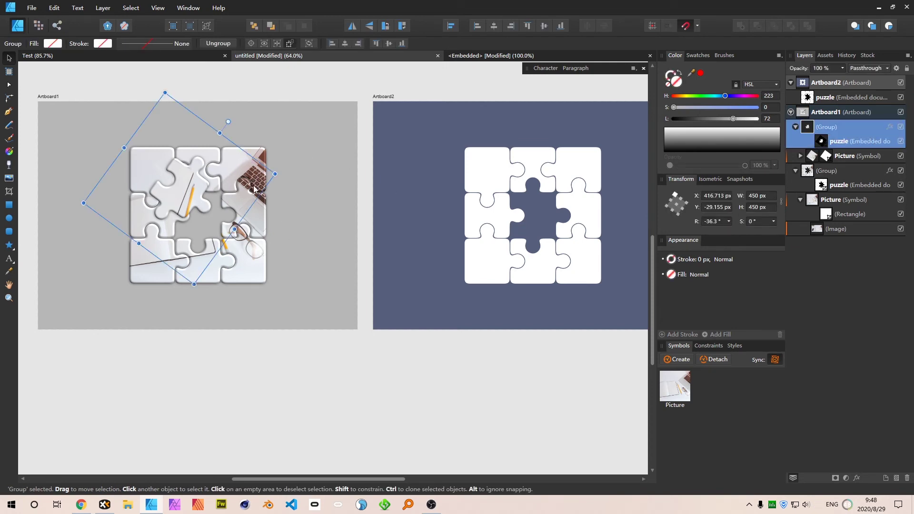
drag(295, 222, 430, 234)
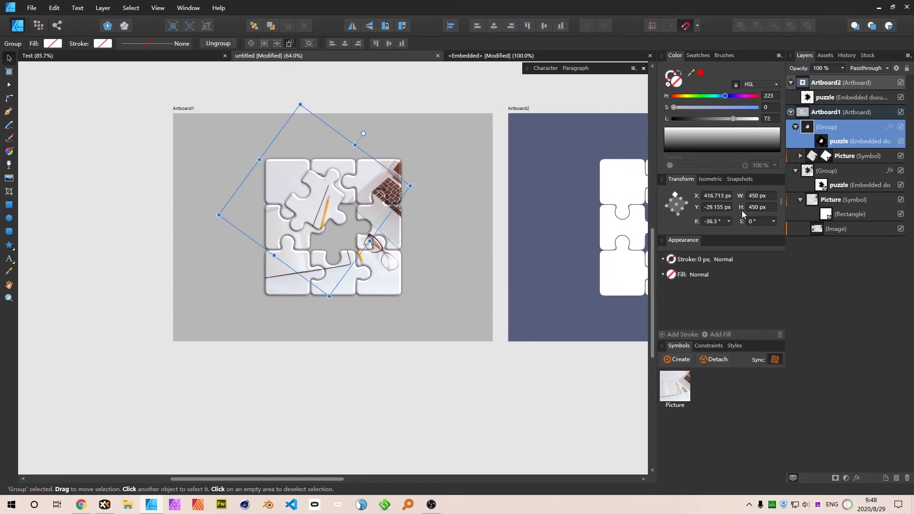
click(850, 231)
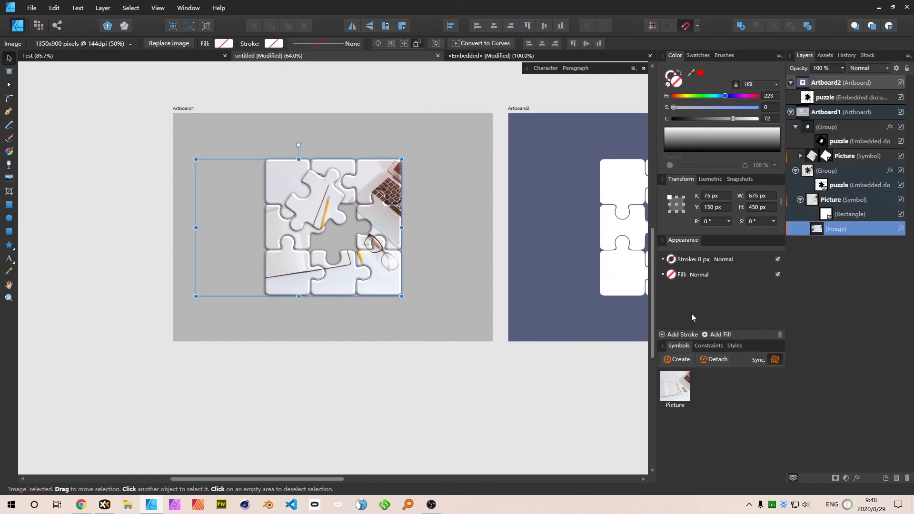
click(676, 394)
drag(671, 395, 325, 226)
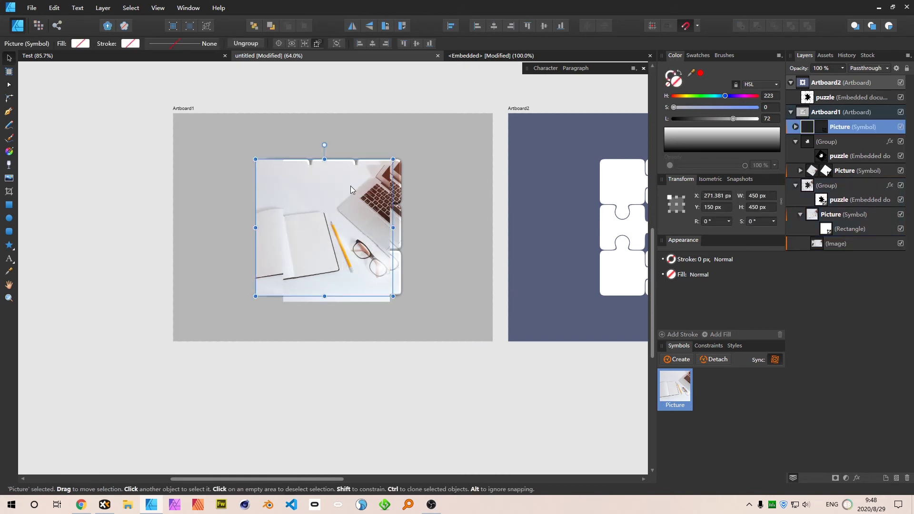
drag(351, 186, 364, 182)
key(ctrl+shift+[)
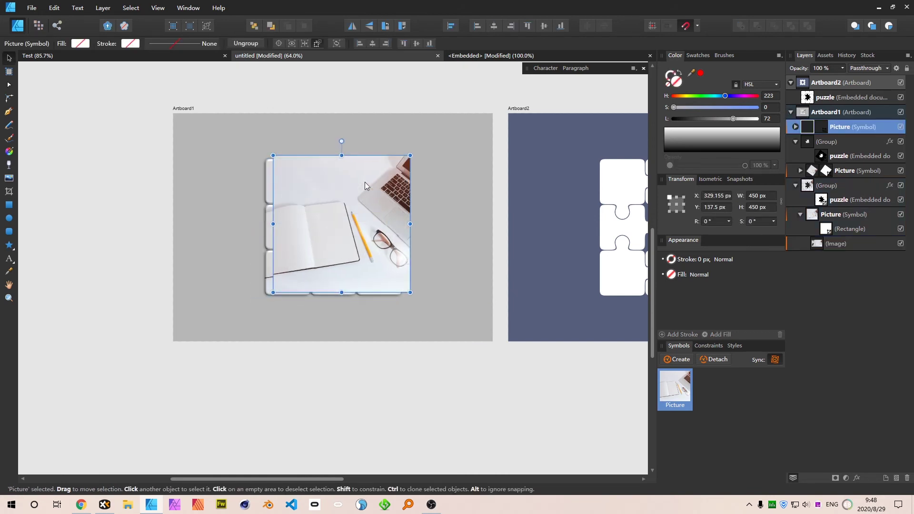
Step: Enlarge the rear picture symbol to about 1167 px square and position it to cover all of Artboard1
drag(364, 182, 406, 164)
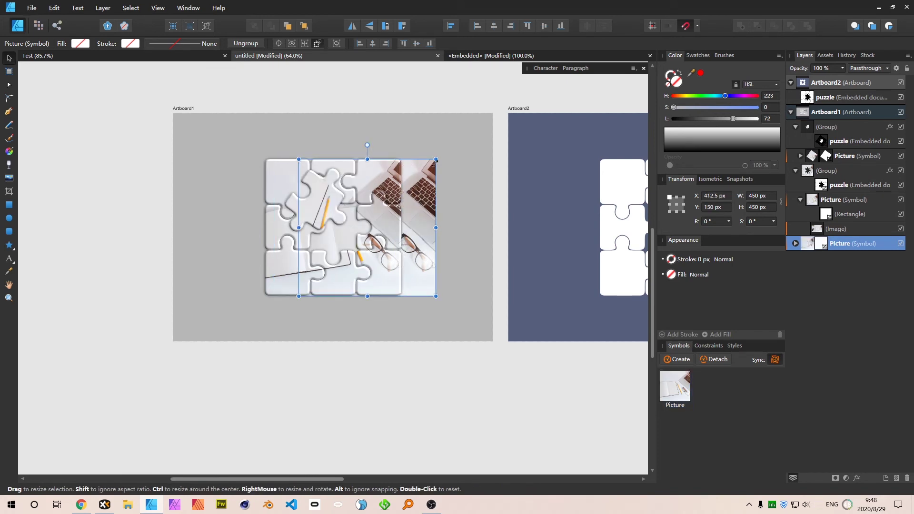
drag(435, 160, 548, 50)
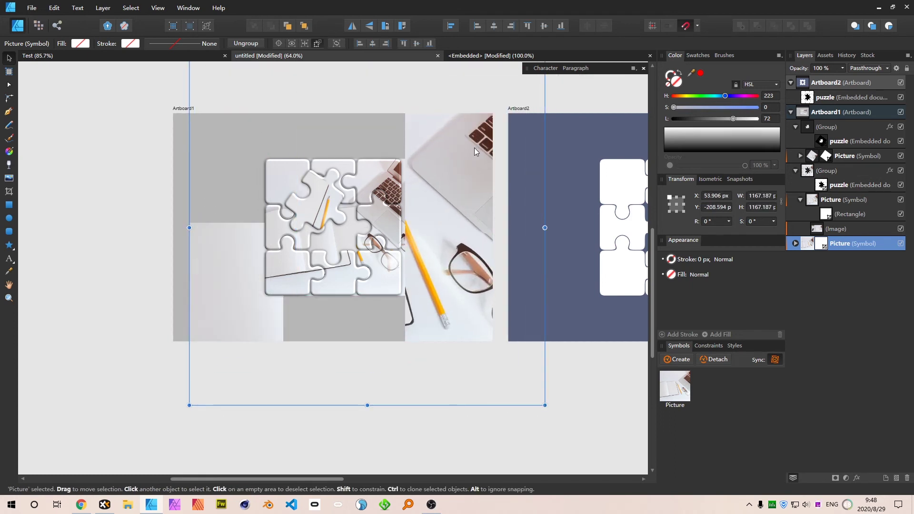
drag(474, 148, 439, 151)
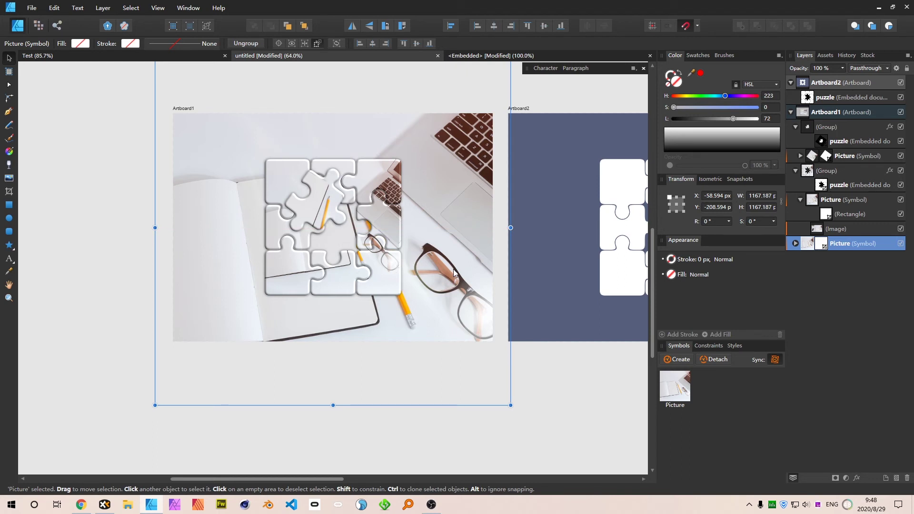
Step: Group the background picture and apply a Gaussian Blur with a 40 px radius to the group
key(ctrl+g)
click(857, 479)
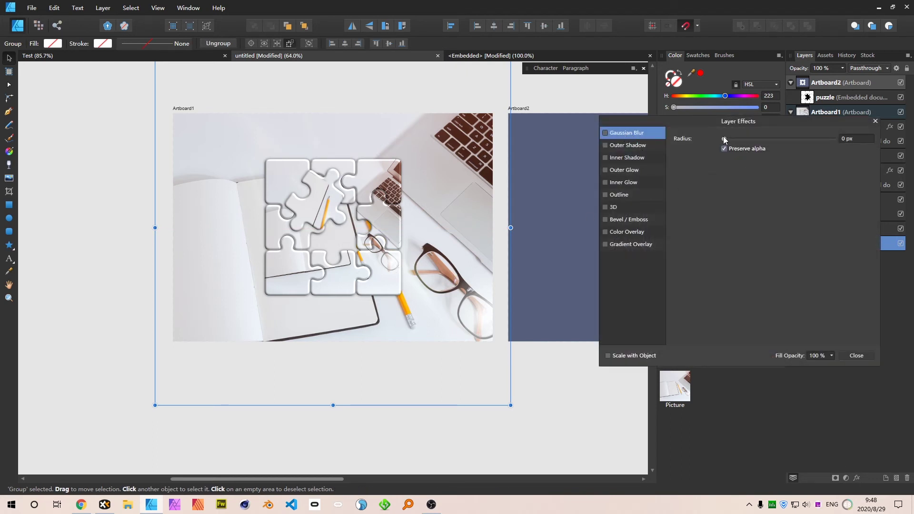
drag(799, 138, 816, 138)
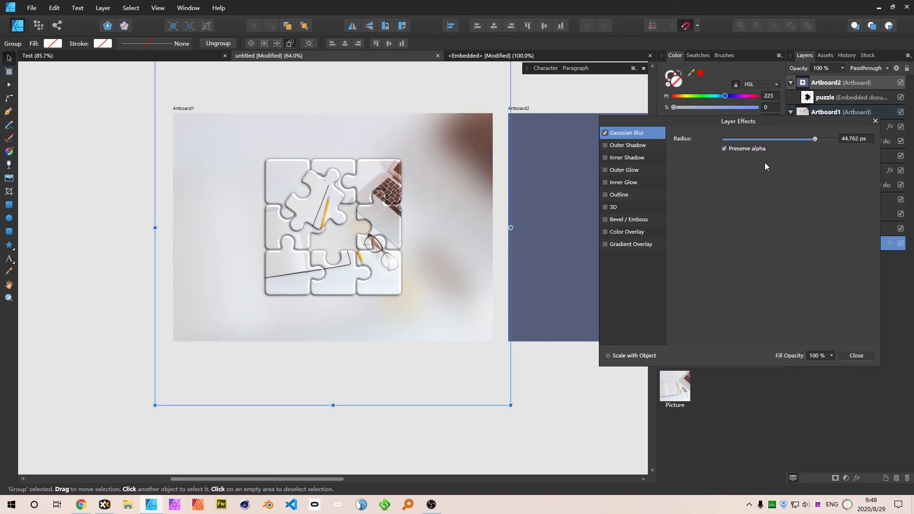
click(846, 138)
text(40)
key(Return)
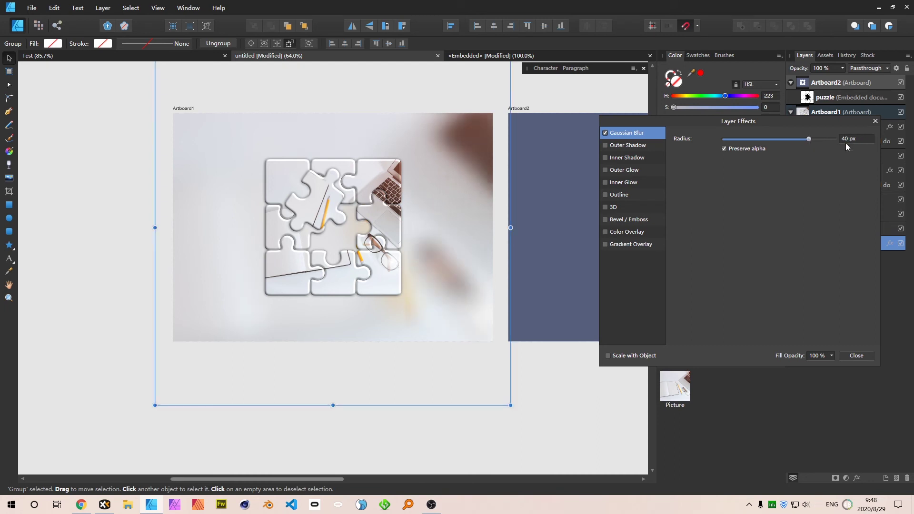
Step: Add a black Color Overlay at 10% opacity to the blurred background group
click(606, 232)
click(632, 232)
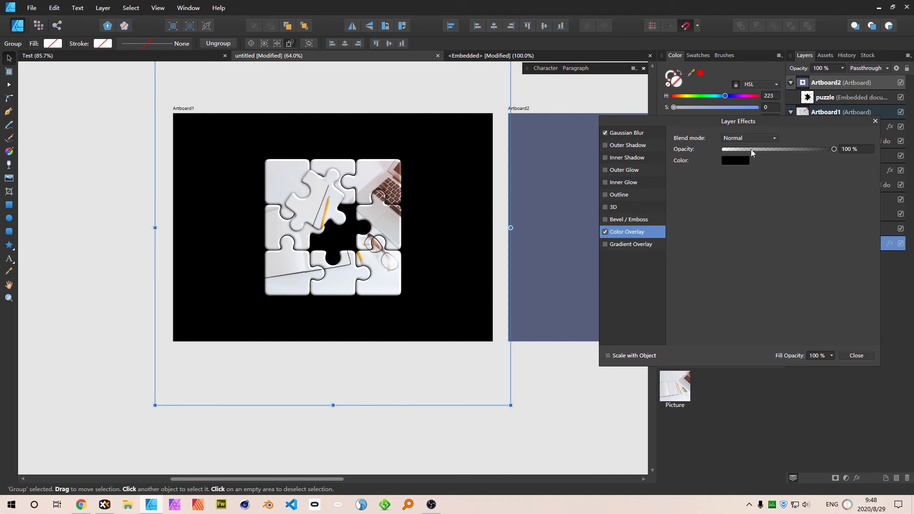
drag(762, 149, 735, 149)
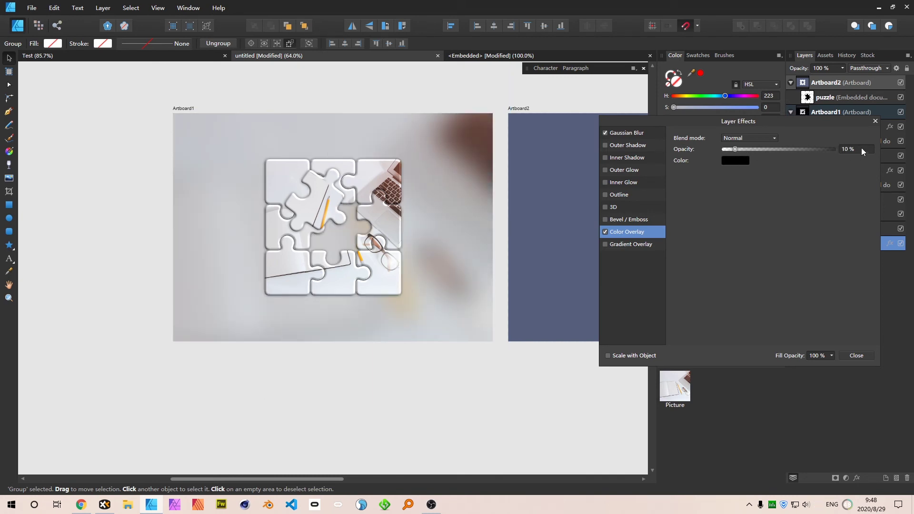
click(857, 356)
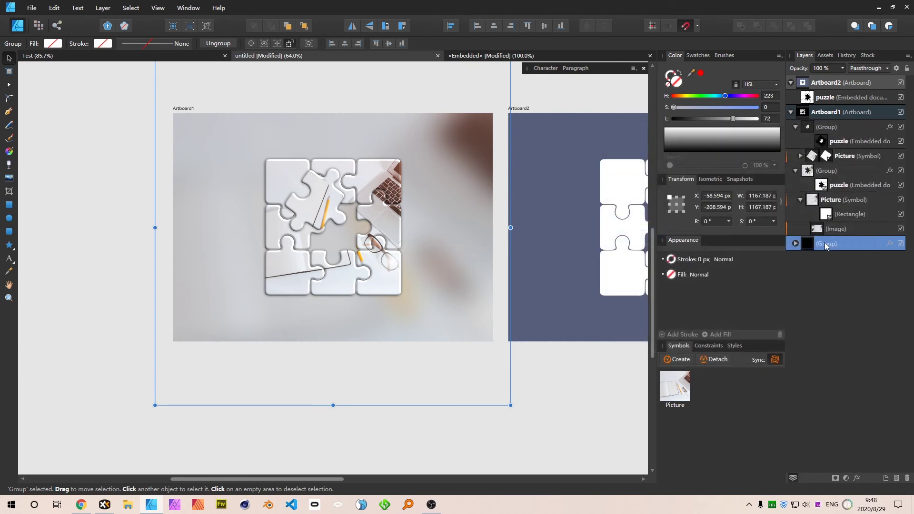
Step: Lock the background group and both puzzle groups on Artboard1, collapsing the puzzle groups and clearing the selection
click(908, 69)
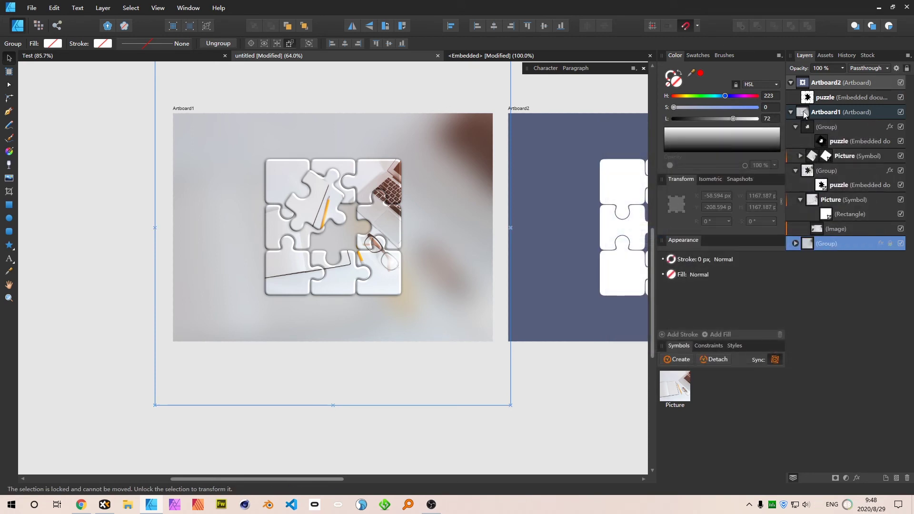
click(795, 126)
click(795, 141)
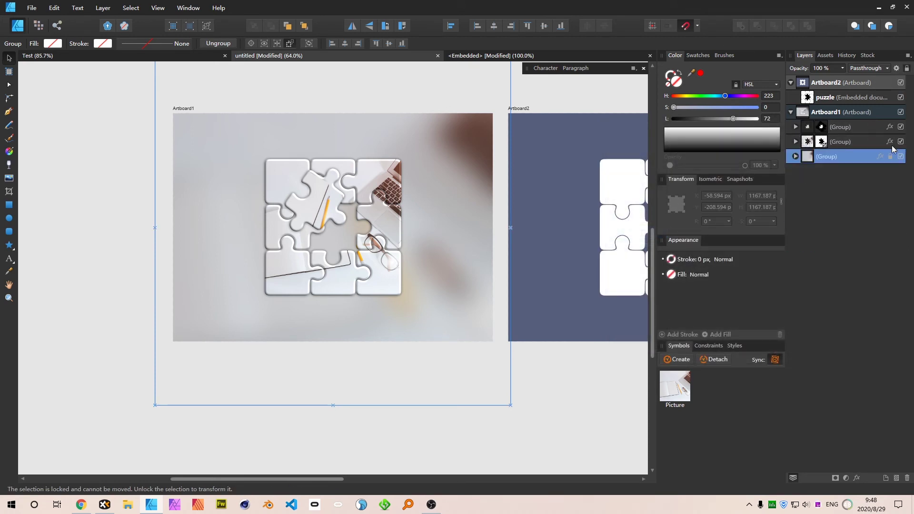
click(870, 127)
shift+click(867, 139)
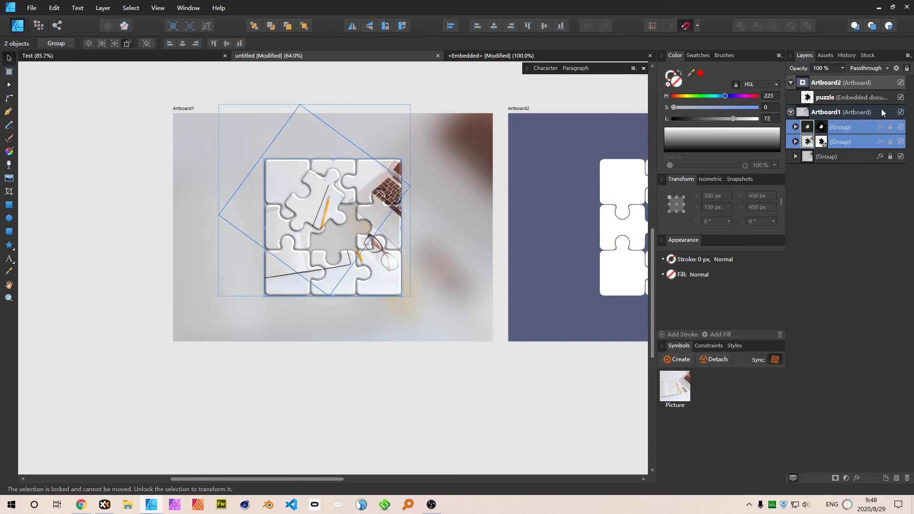
key(ctrl+d)
Step: Open the embedded puzzle from Artboard2 for editing and set the centre piece's Color Overlay to white
scroll(548, 219, right, 3)
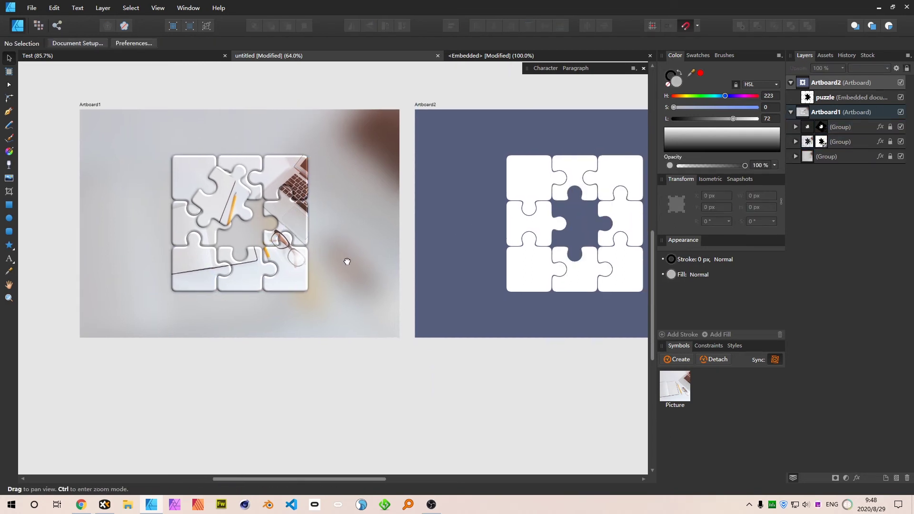
click(589, 205)
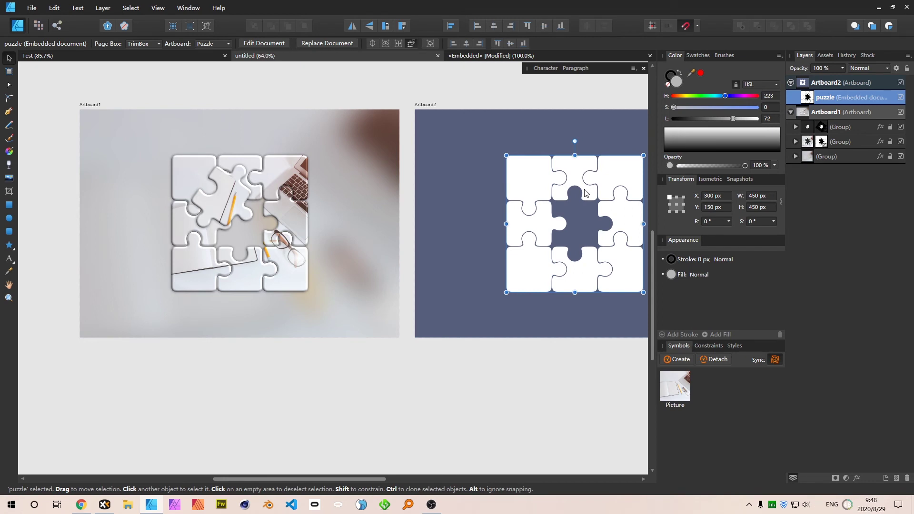
double_click(578, 183)
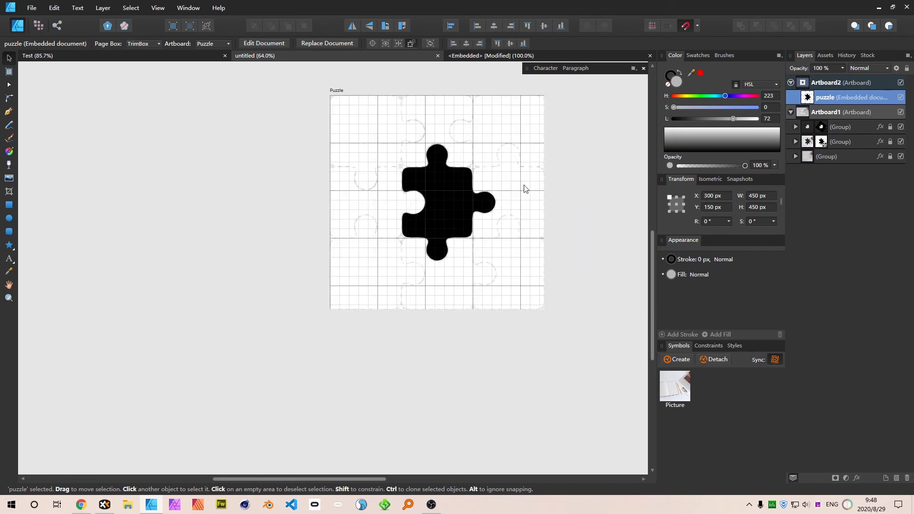
click(441, 188)
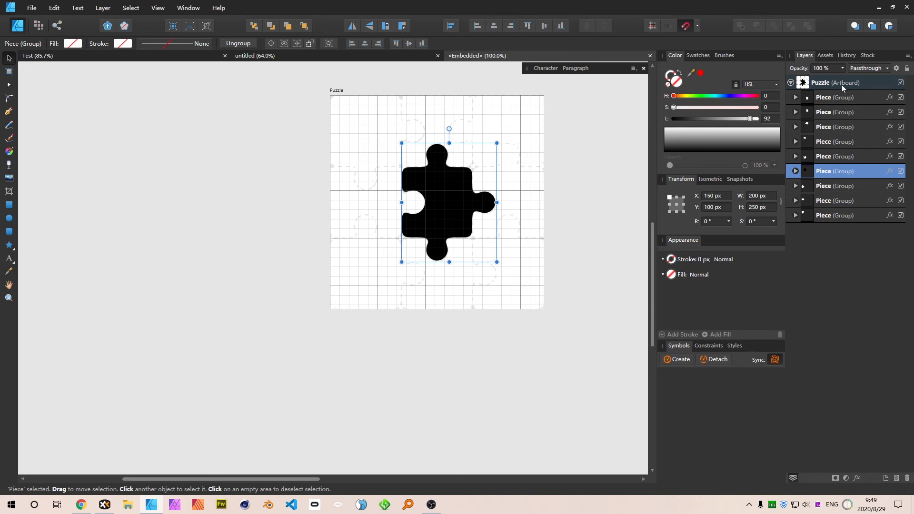
click(890, 172)
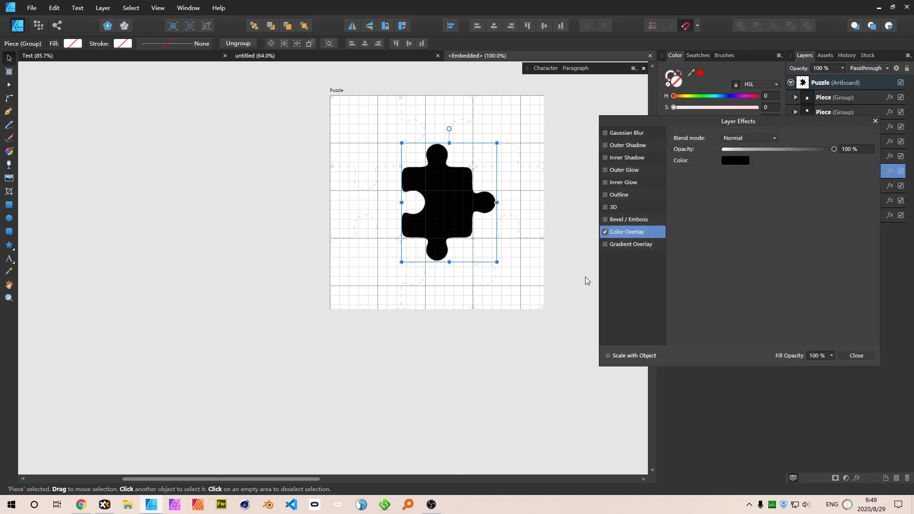
click(605, 233)
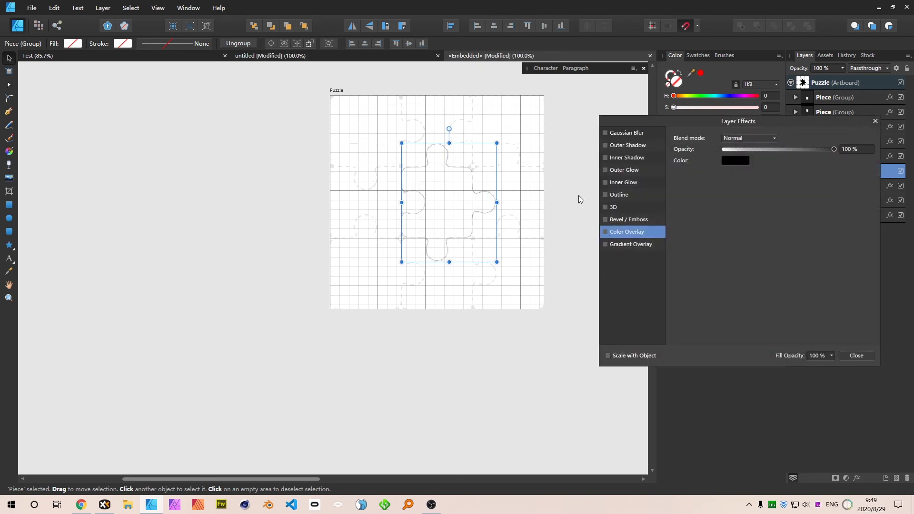
click(605, 232)
click(738, 161)
drag(689, 214, 787, 220)
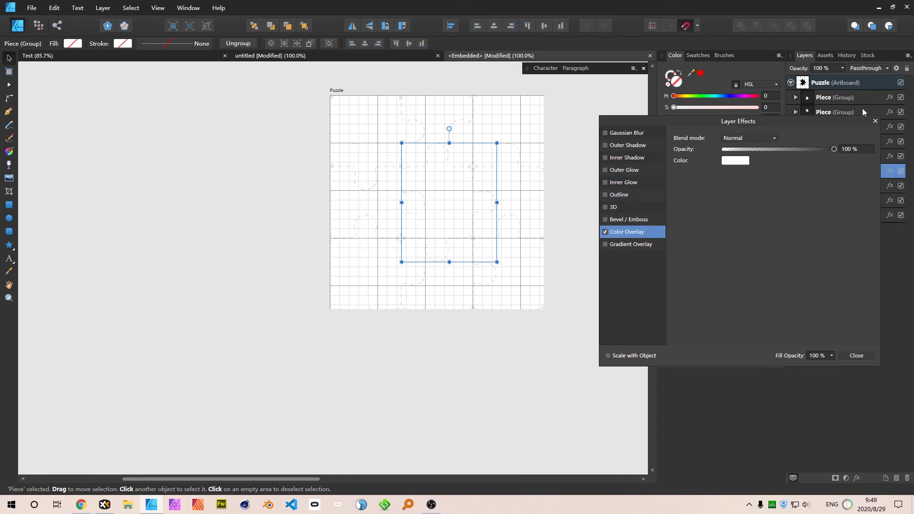
Step: Set the Color Overlay of the puzzle's lower-right corner piece to black
click(853, 98)
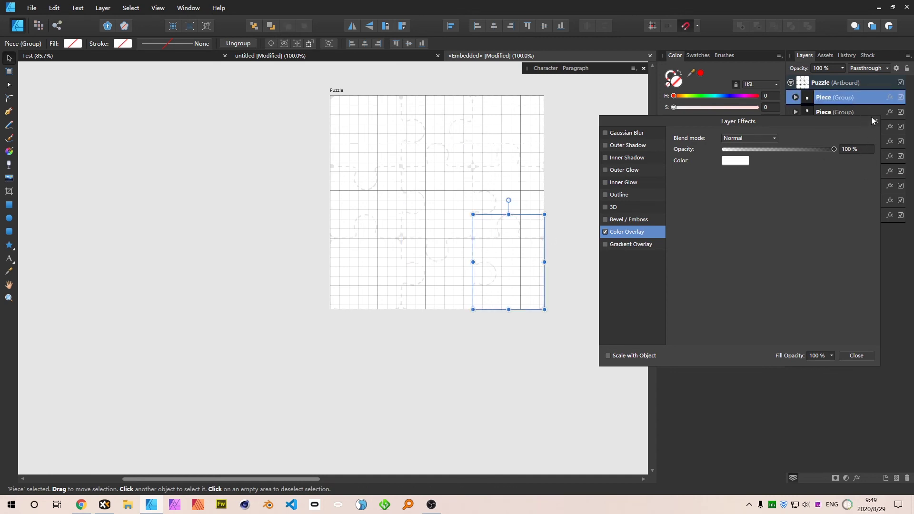
click(736, 161)
drag(725, 219, 647, 210)
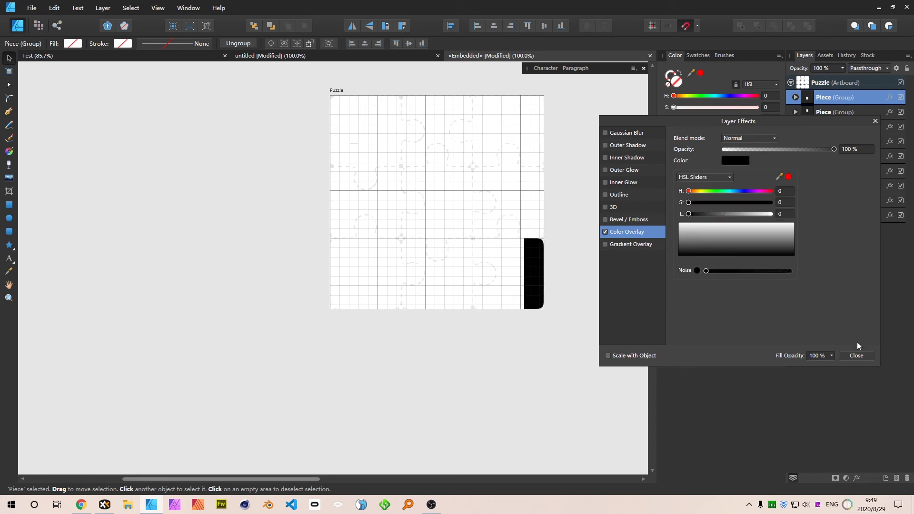
click(857, 356)
click(857, 357)
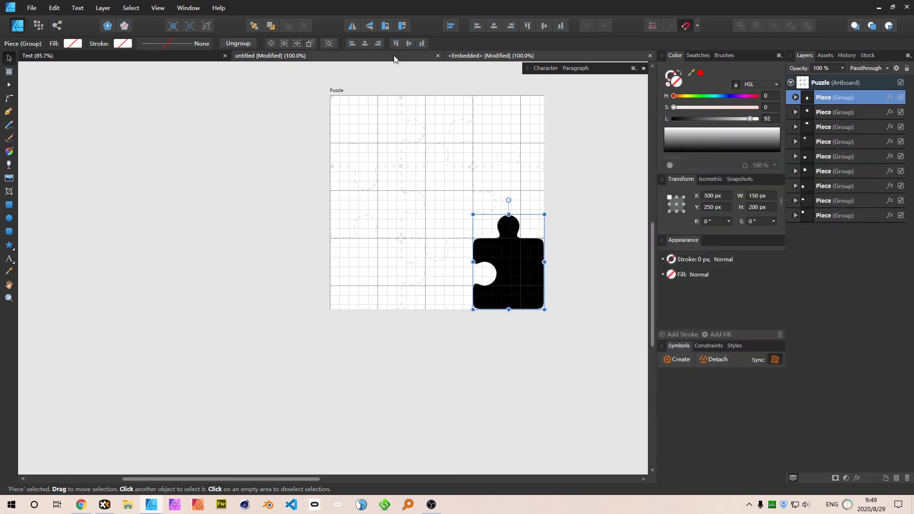
Step: Return to the untitled document, unlock the rotated loose-piece group and move it to about X 582 px, Y 15 px
click(388, 58)
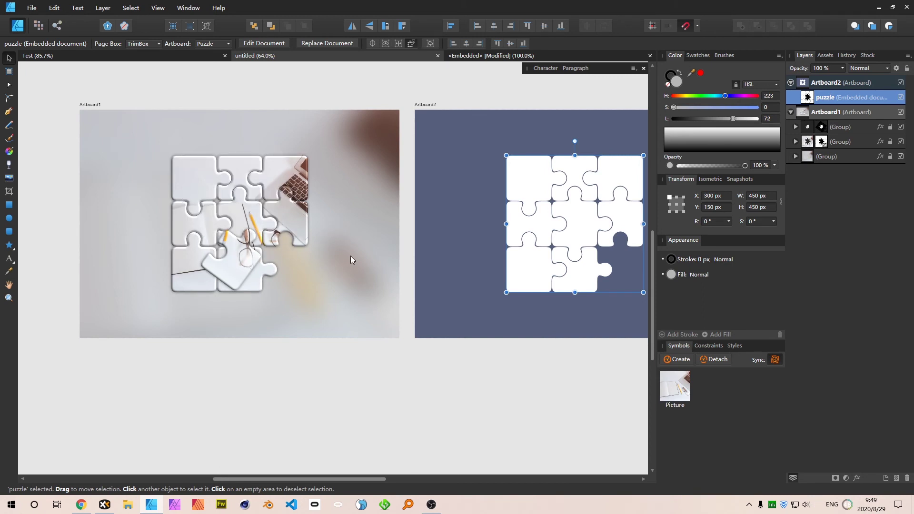
click(891, 127)
click(851, 130)
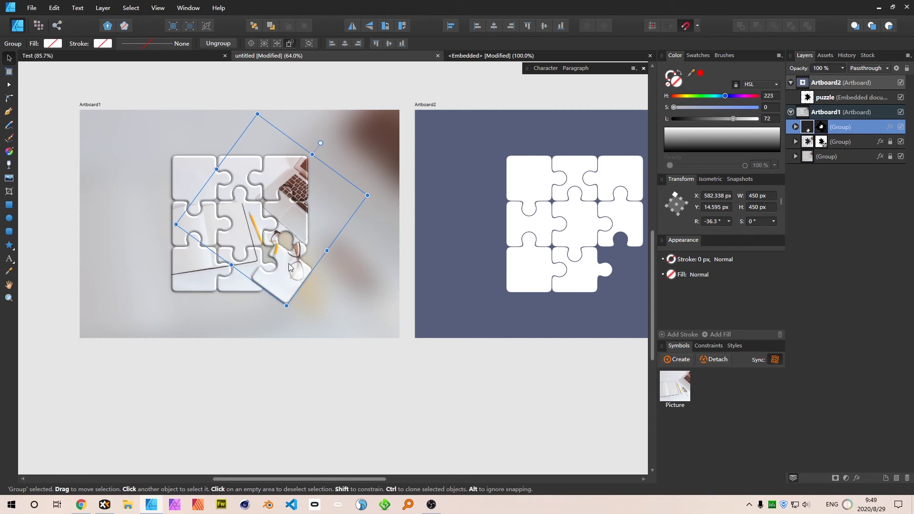
Step: Move the loose-piece group on Artboard1 to about X 650 px, Y 32 px and rotate it to about -34.8°
drag(290, 265, 321, 264)
drag(342, 139, 315, 154)
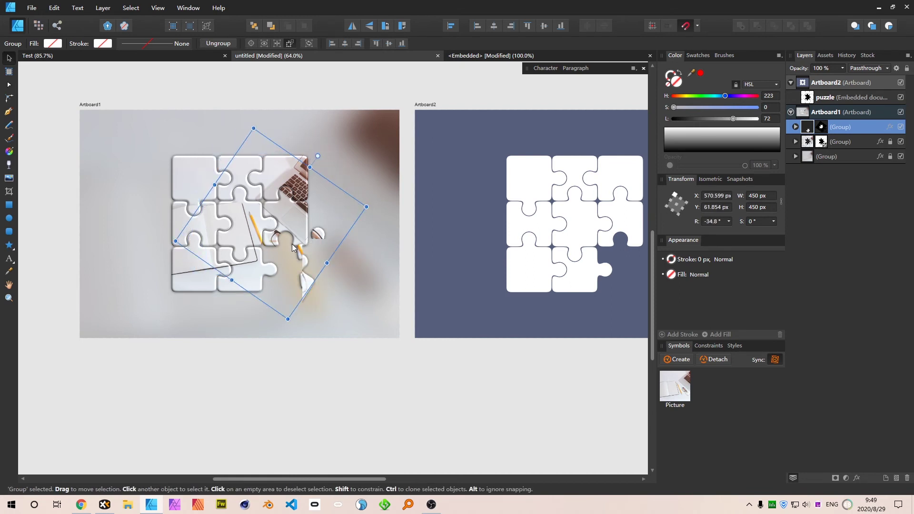
drag(293, 245, 319, 245)
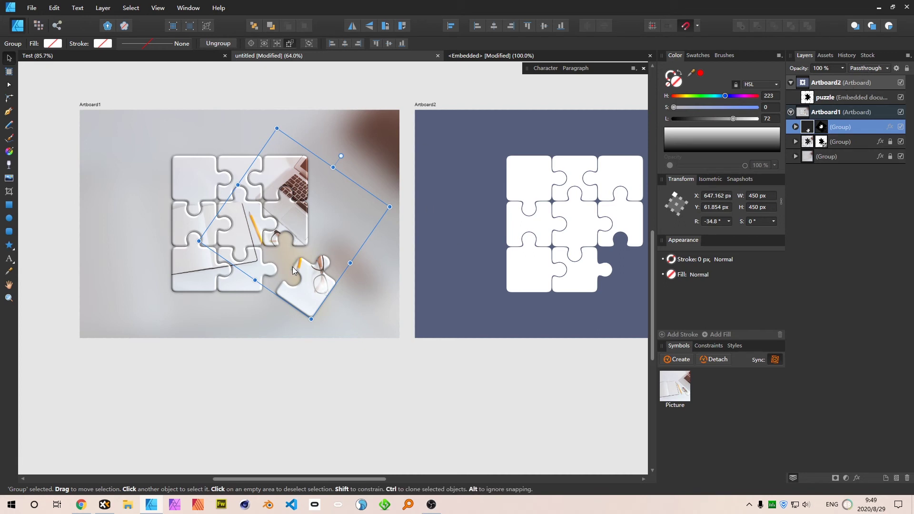
drag(308, 268, 309, 258)
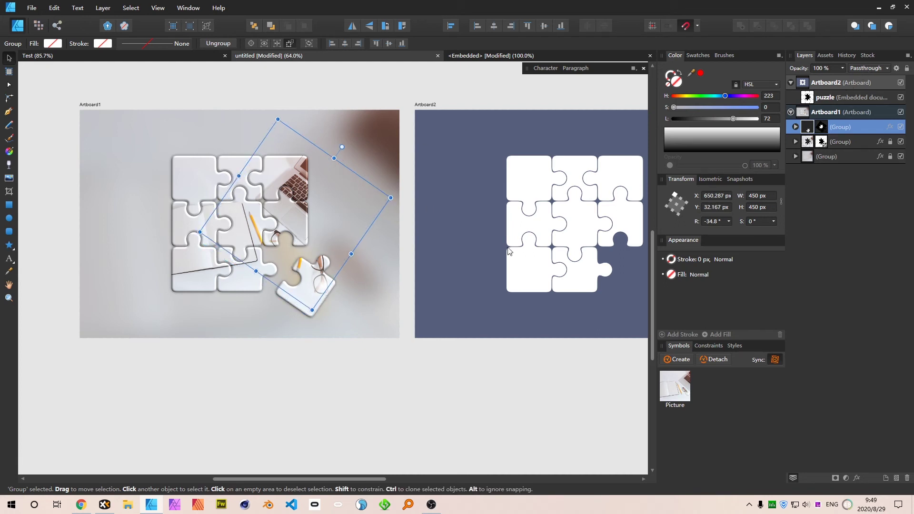
Step: Open the embedded puzzle from Artboard2 for editing and set the upper-right corner piece's Color Overlay to black
double_click(621, 181)
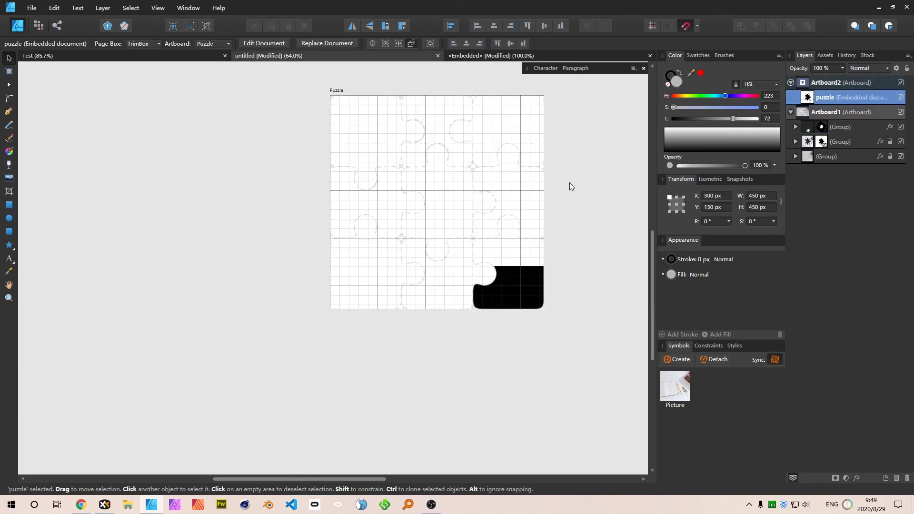
click(434, 220)
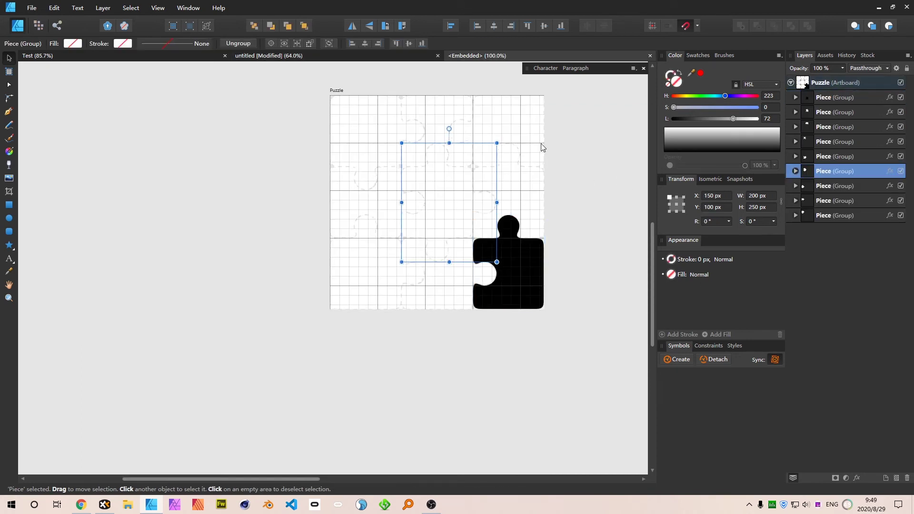
click(521, 167)
click(532, 128)
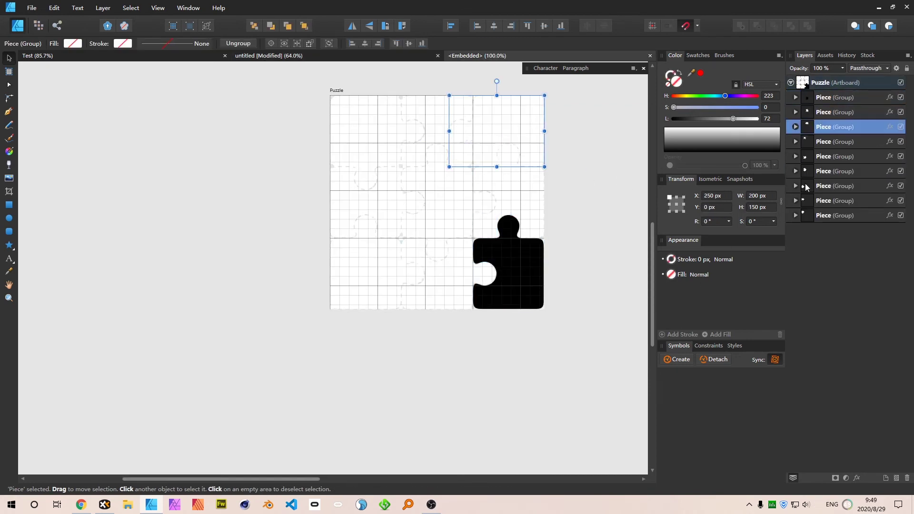
click(889, 127)
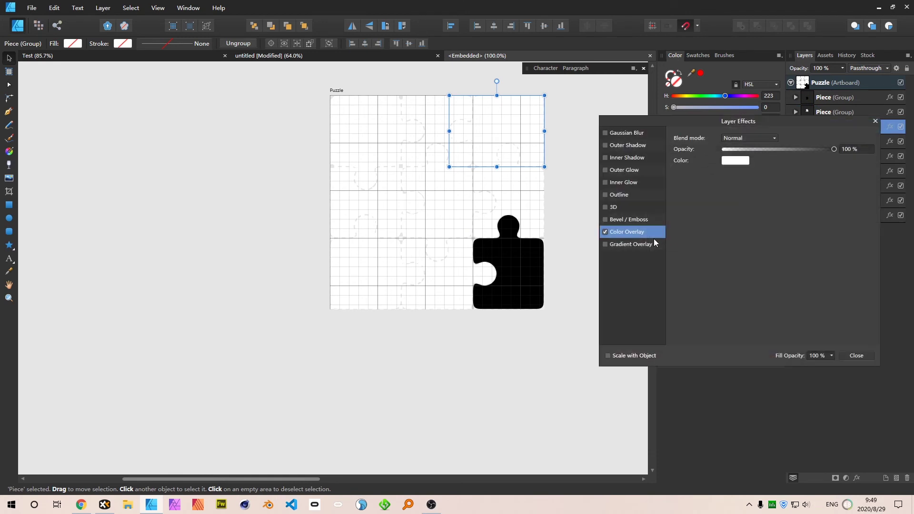
click(750, 161)
drag(731, 218, 625, 202)
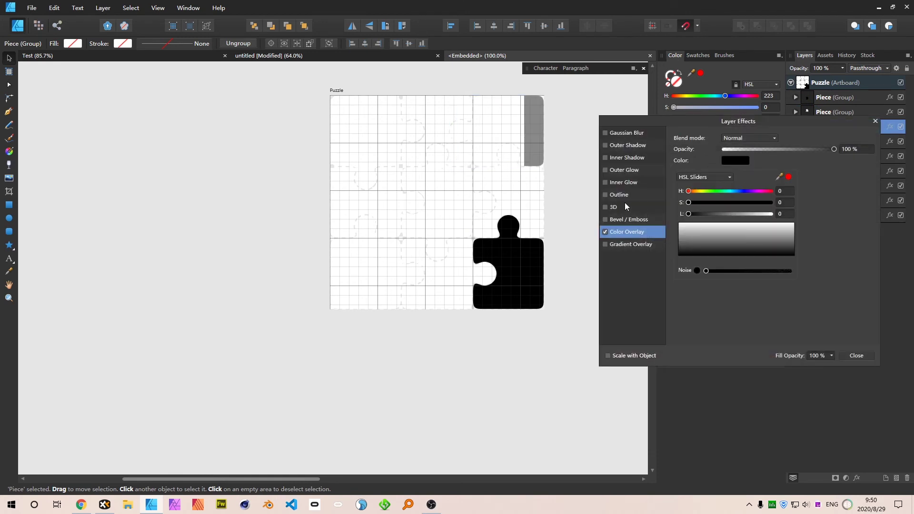
click(861, 358)
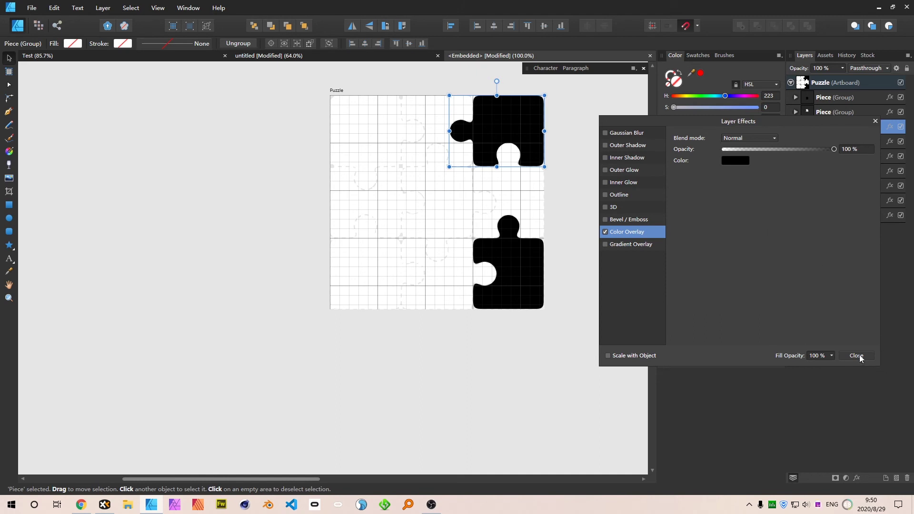
click(858, 357)
Step: Return to the untitled document, save it, and check the loose-piece group on Artboard1
click(356, 55)
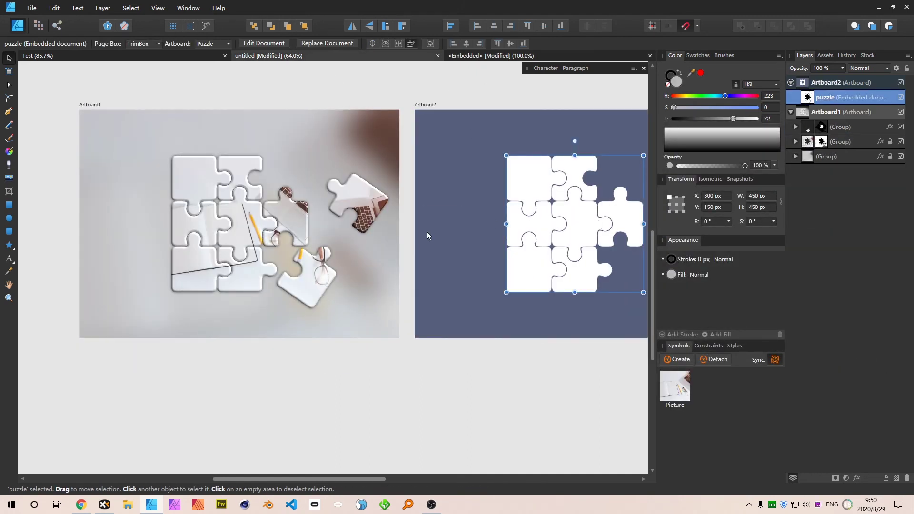
key(ctrl+s)
click(579, 322)
click(358, 227)
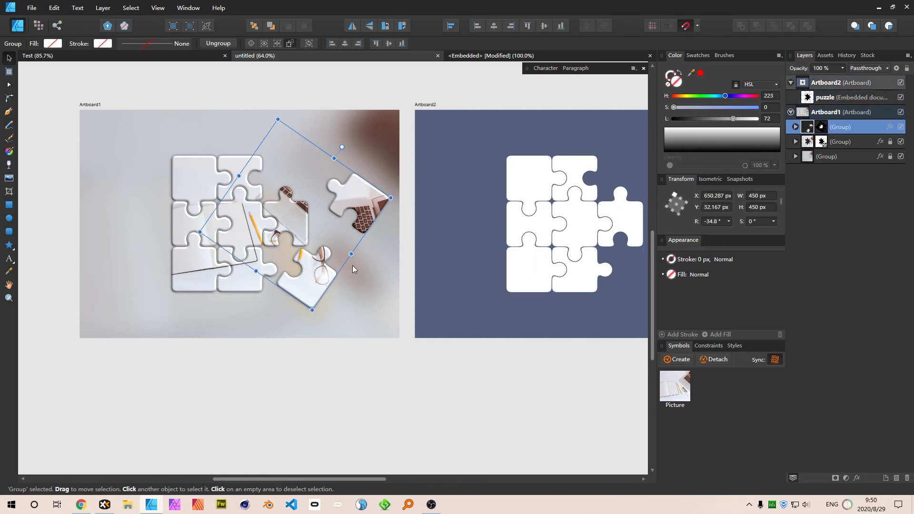
key(space)
drag(481, 240, 465, 198)
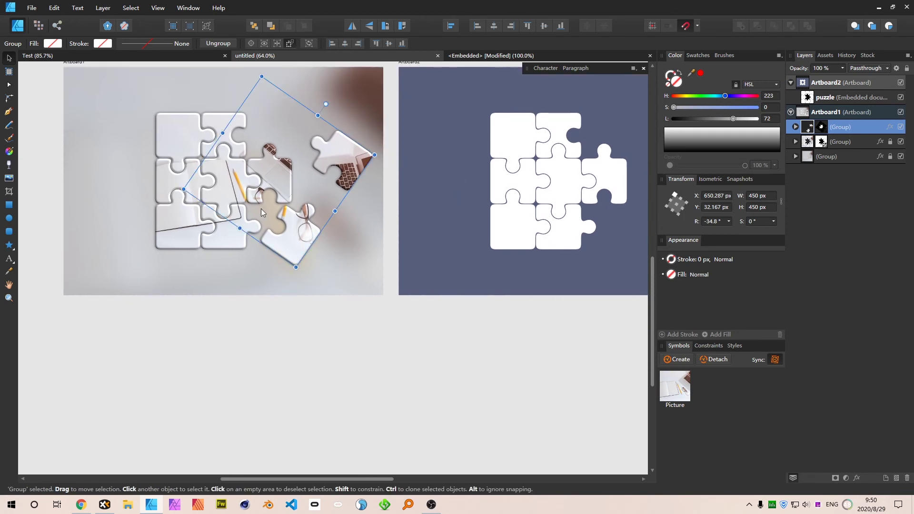
click(474, 291)
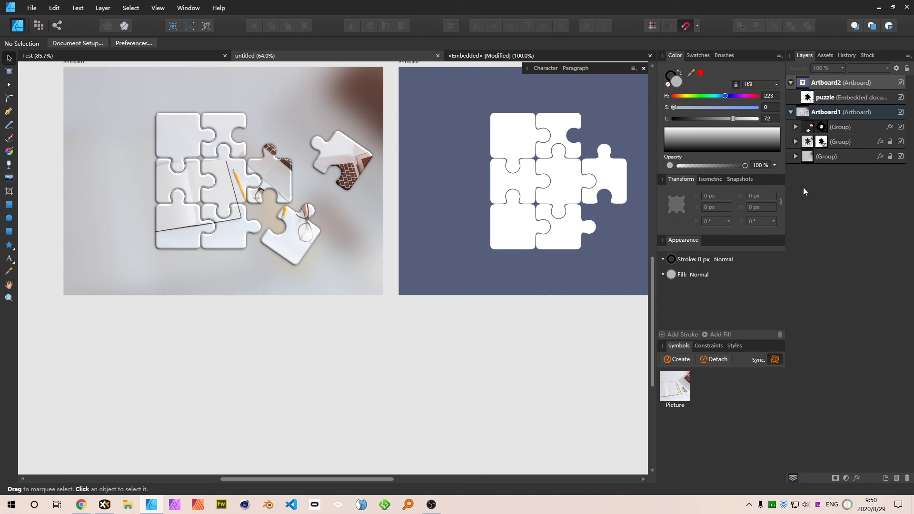
Step: Widen Artboard2 by extending its right edge to make room beside the embedded puzzle
click(511, 169)
key(space)
drag(585, 149, 392, 184)
click(222, 95)
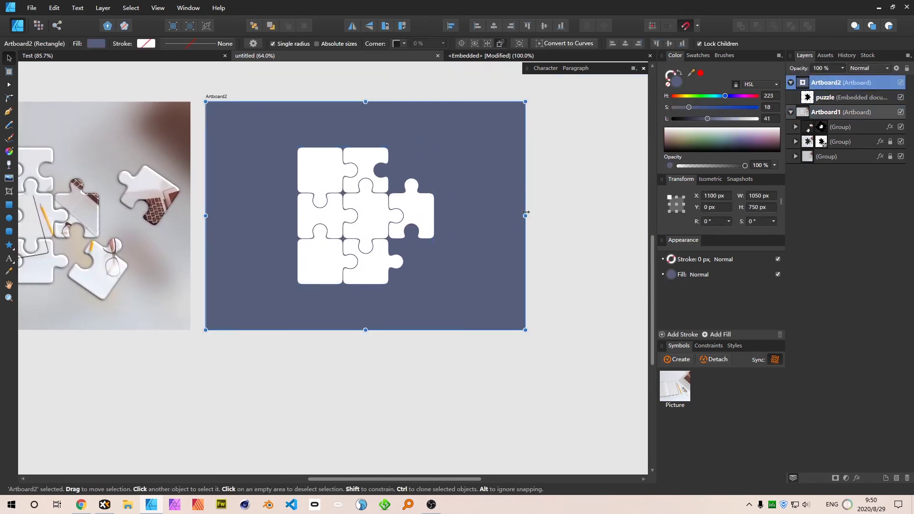
drag(526, 216, 759, 218)
Step: Move the embedded puzzle to X 125 px on Artboard2 and place a Picture symbol instance to its right
click(405, 234)
drag(405, 236, 351, 236)
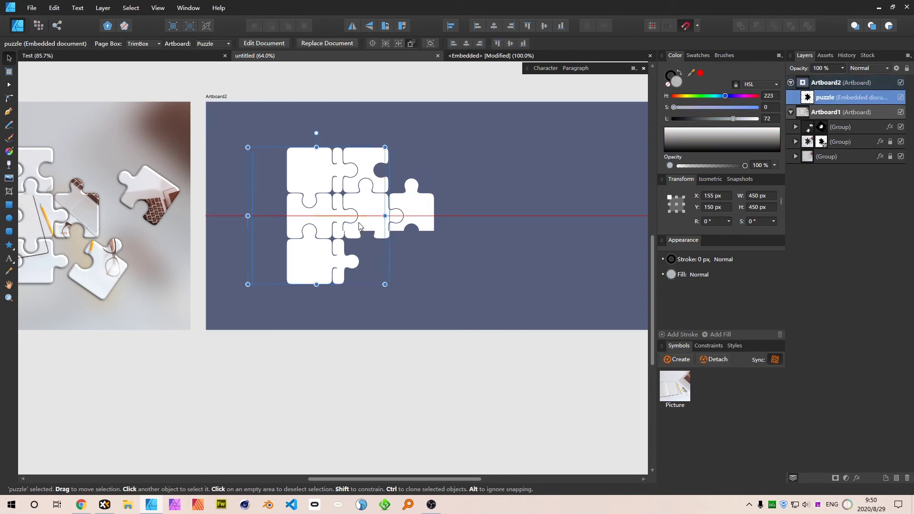
click(617, 247)
drag(688, 387, 516, 198)
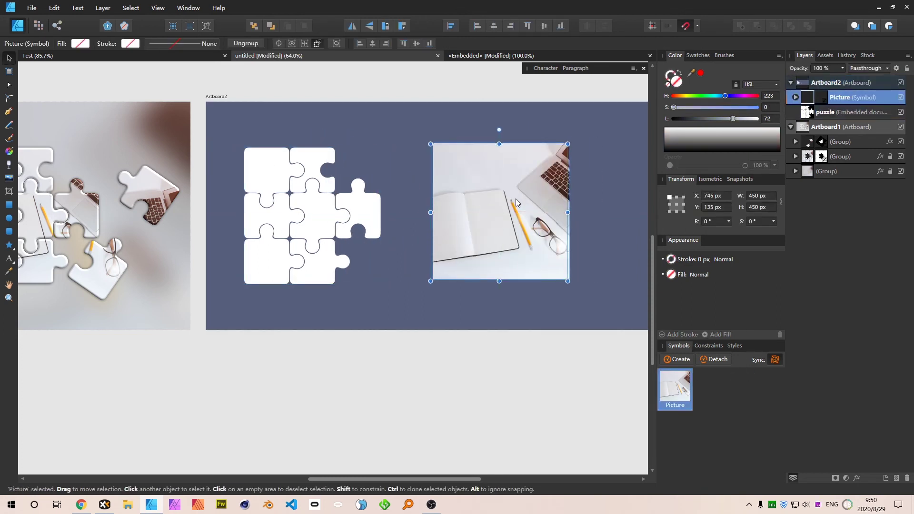
Step: Switch to Chrome, close the open photo and browse the Unsplash "book" results for a replacement picture
click(81, 505)
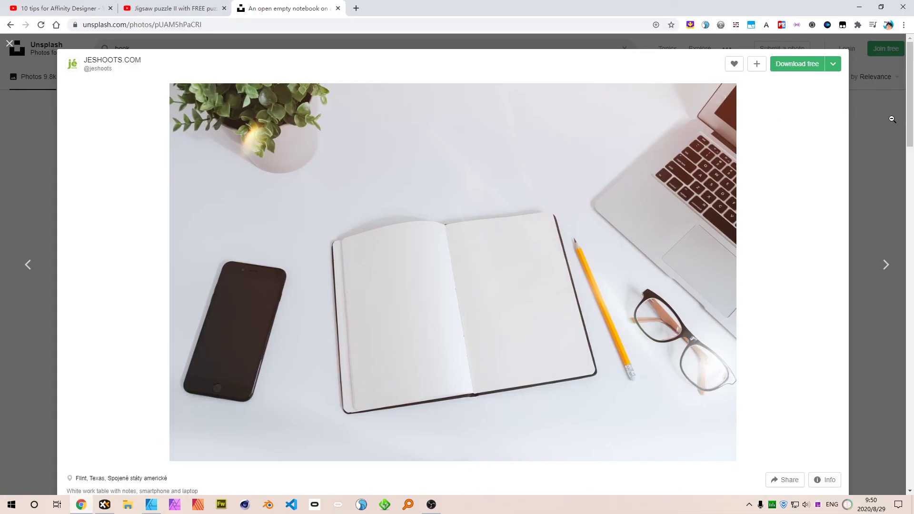
click(10, 46)
scroll(519, 250, down, 5)
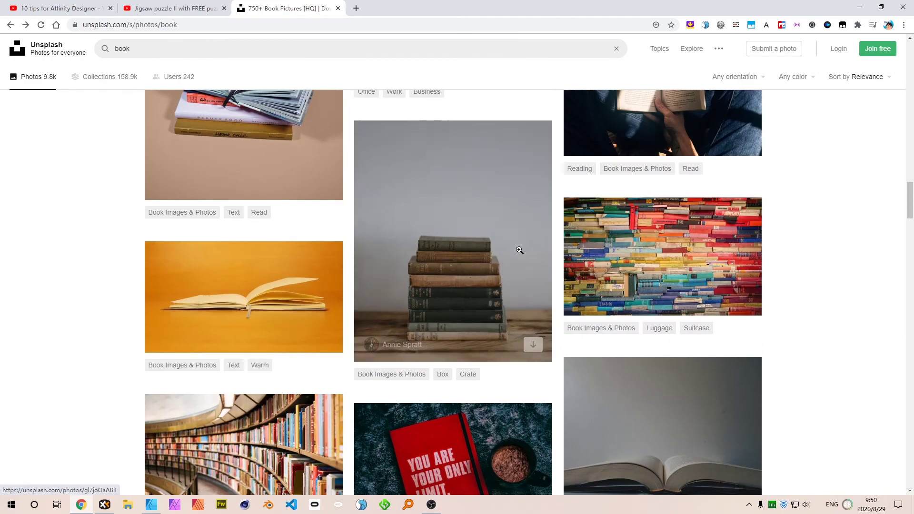
scroll(520, 250, down, 5)
scroll(521, 253, down, 5)
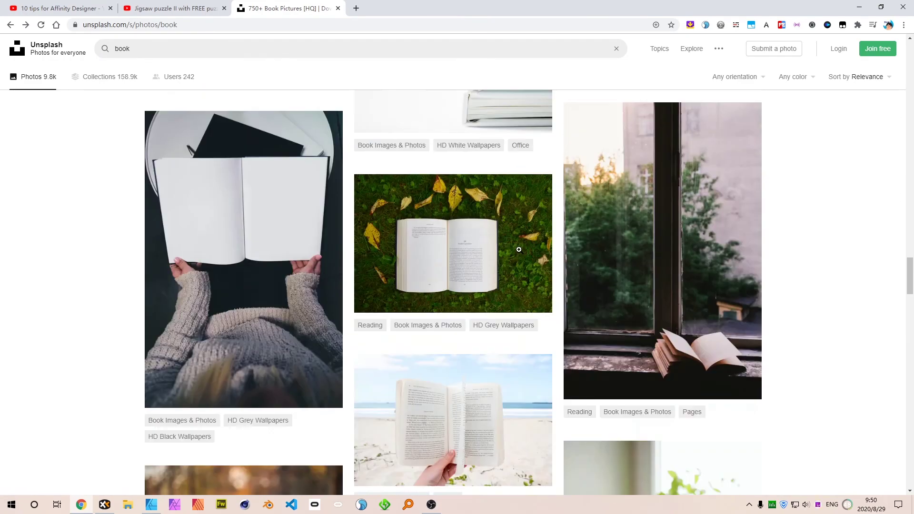
scroll(520, 253, down, 10)
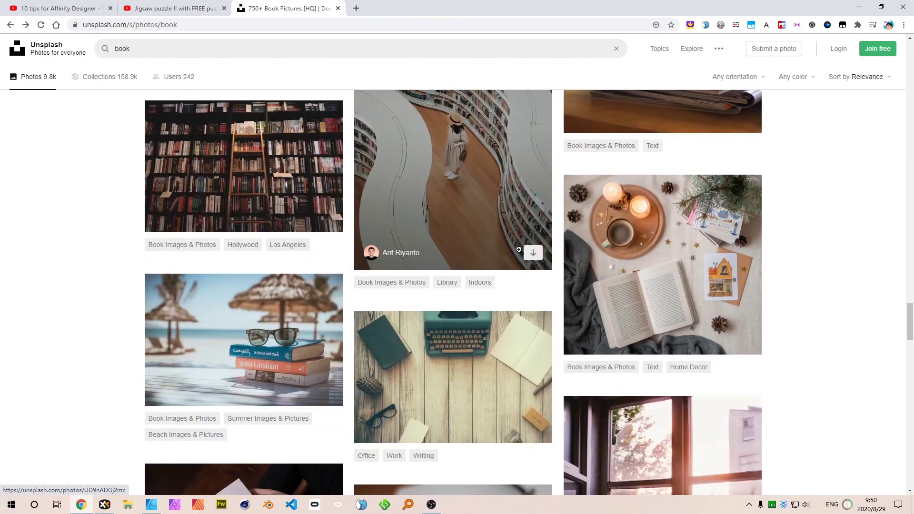
mouse_move(656, 264)
scroll(561, 263, down, 5)
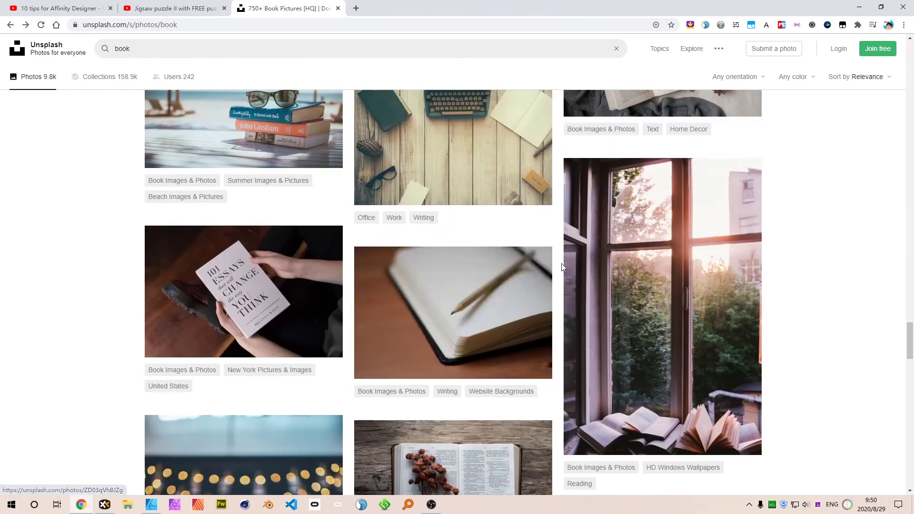
scroll(244, 168, up, 4)
scroll(381, 261, down, 6)
scroll(410, 256, down, 12)
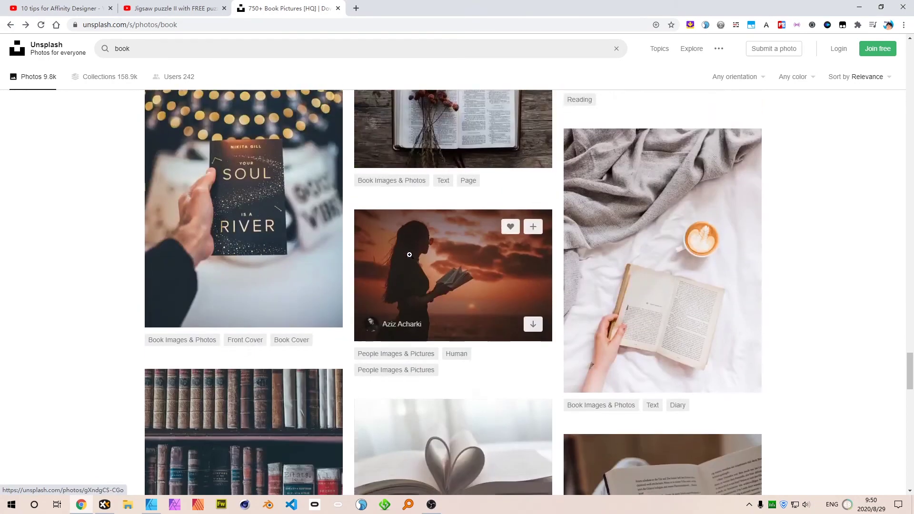
scroll(410, 259, down, 1)
scroll(411, 259, down, 6)
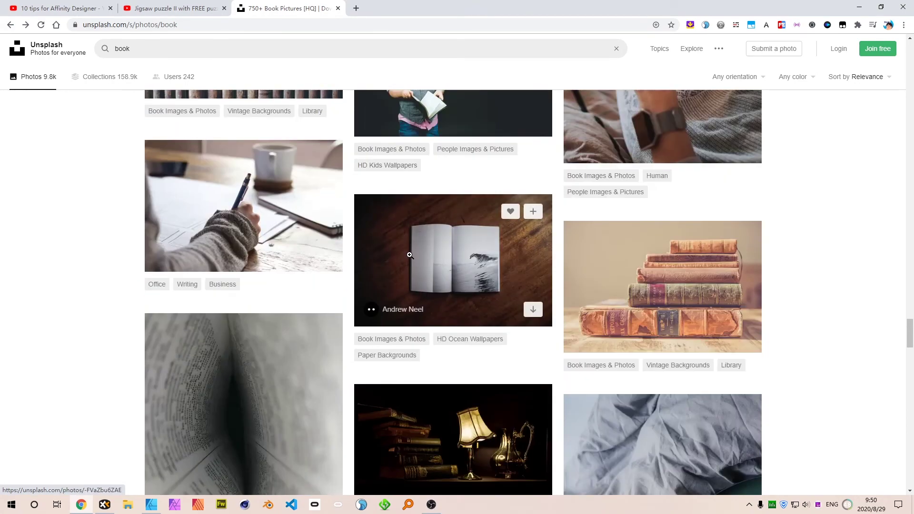
scroll(476, 248, down, 3)
Step: Open the photo of stacked antique books, copy the image and return to Affinity Designer
click(595, 191)
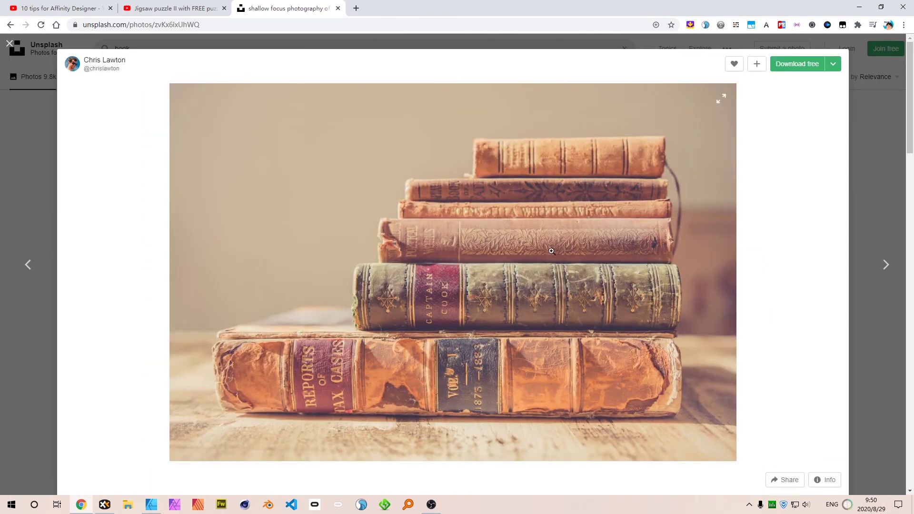
right_click(556, 229)
click(613, 258)
click(860, 12)
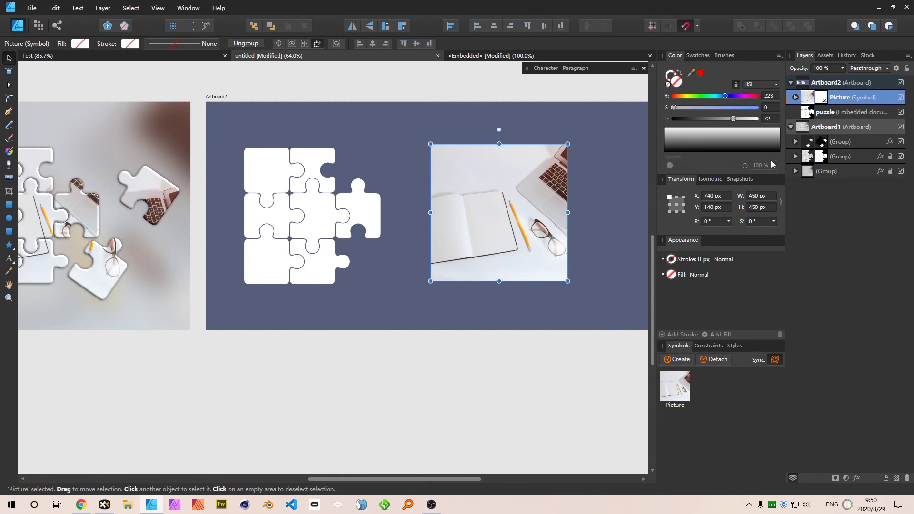
Step: Paste the copied books photo inside the Picture symbol on Artboard2, above its original image
click(796, 97)
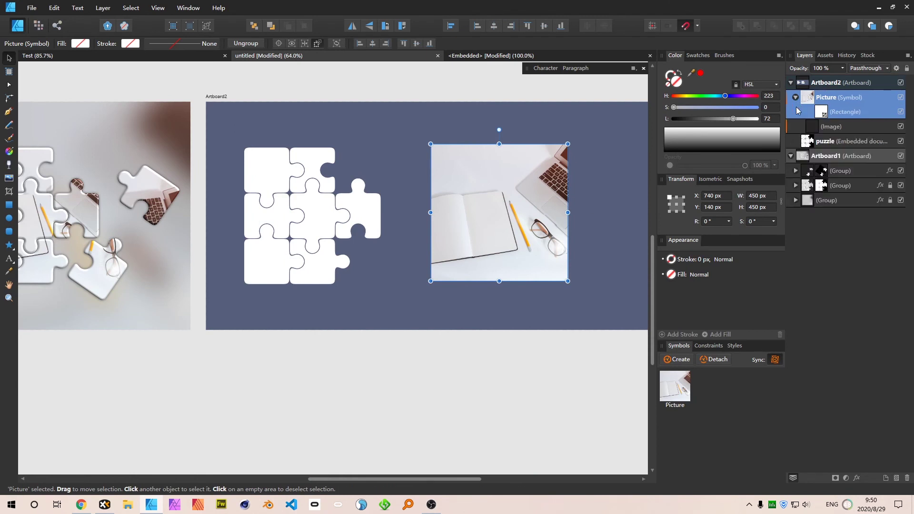
click(842, 128)
key(ctrl+v)
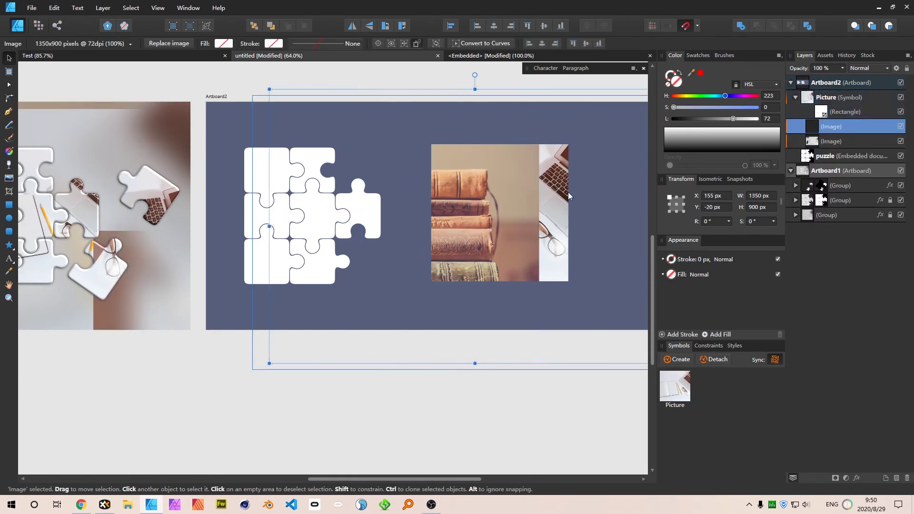
Step: Scale the books photo to 780 × 520 px, position it at X 600 px, Y 105 px, and hide the original image
scroll(499, 224, down, 3)
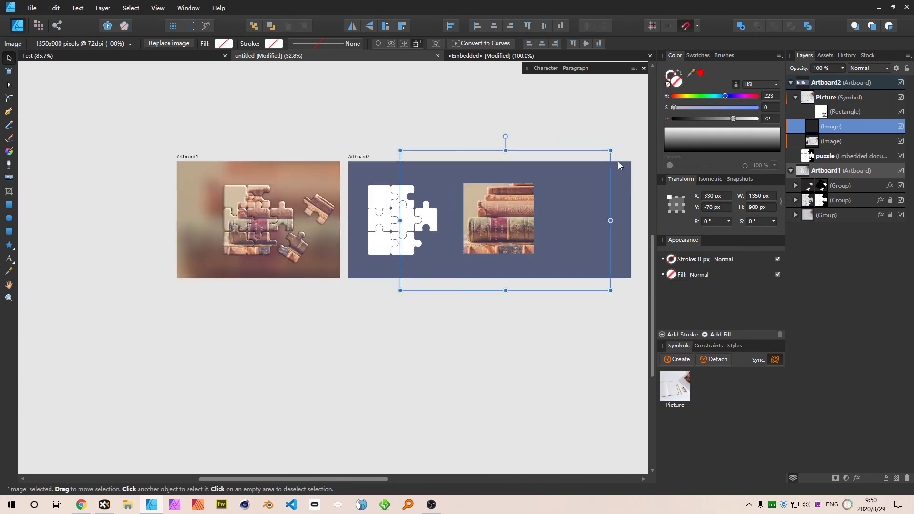
drag(610, 150, 562, 174)
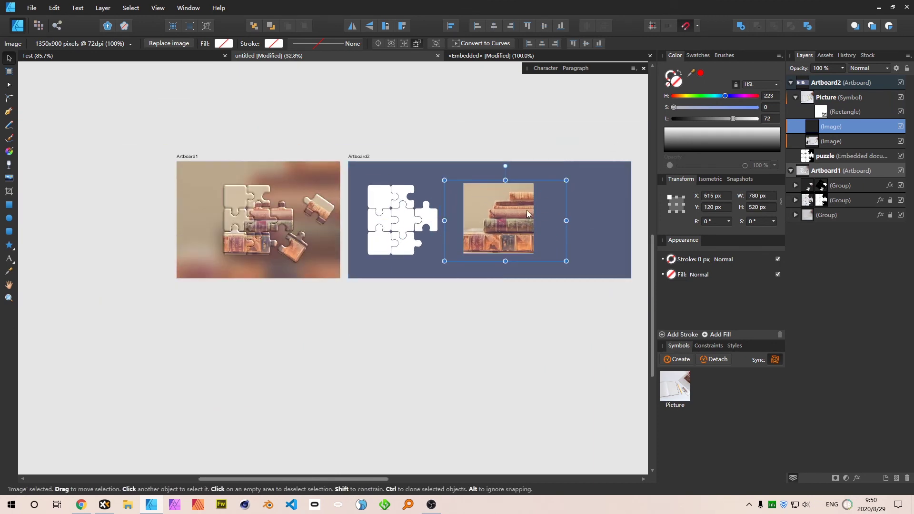
scroll(512, 242, up, 4)
drag(509, 224, 508, 230)
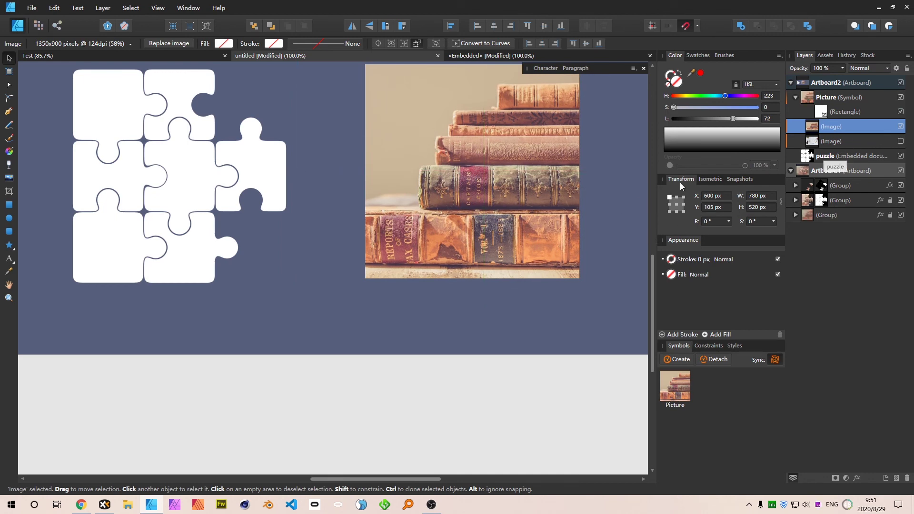
Step: Clear the selection, save the document and review the puzzle picture on Artboard1
scroll(545, 216, down, 4)
click(467, 287)
scroll(253, 208, up, 4)
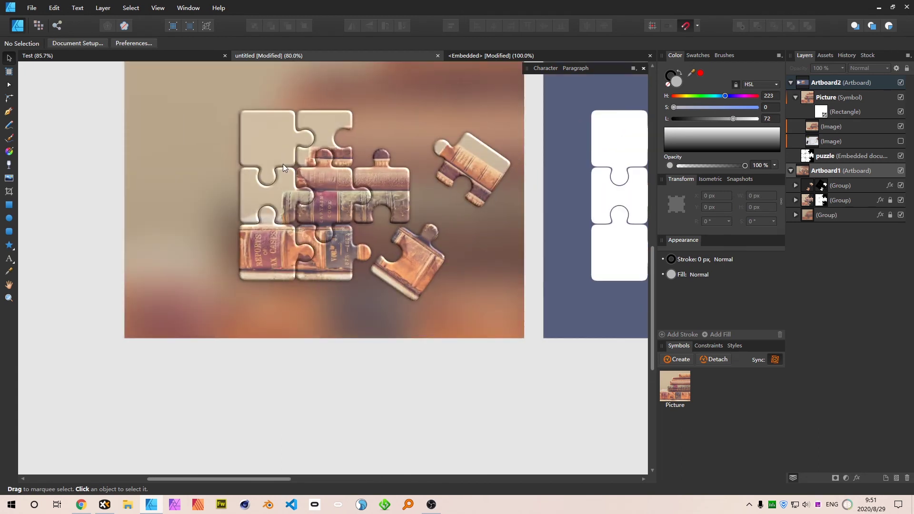
key(ctrl+s)
drag(508, 204, 472, 222)
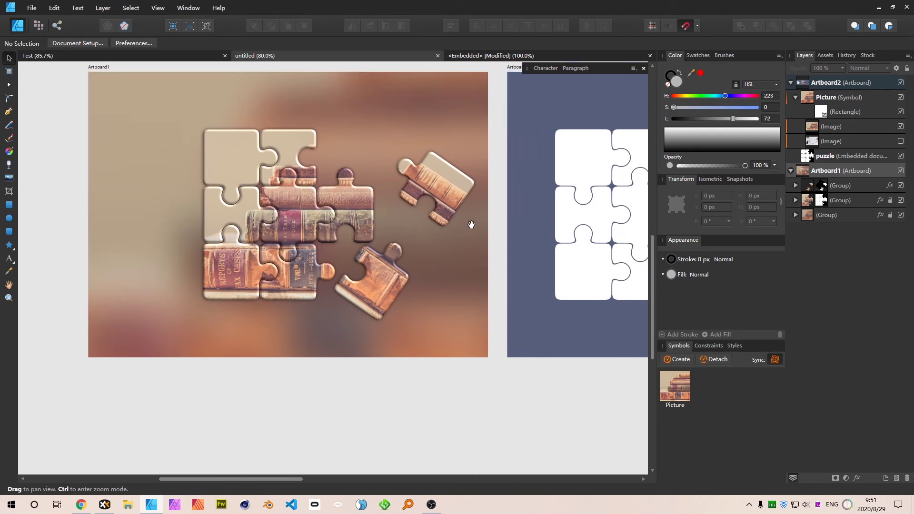
scroll(357, 197, down, 4)
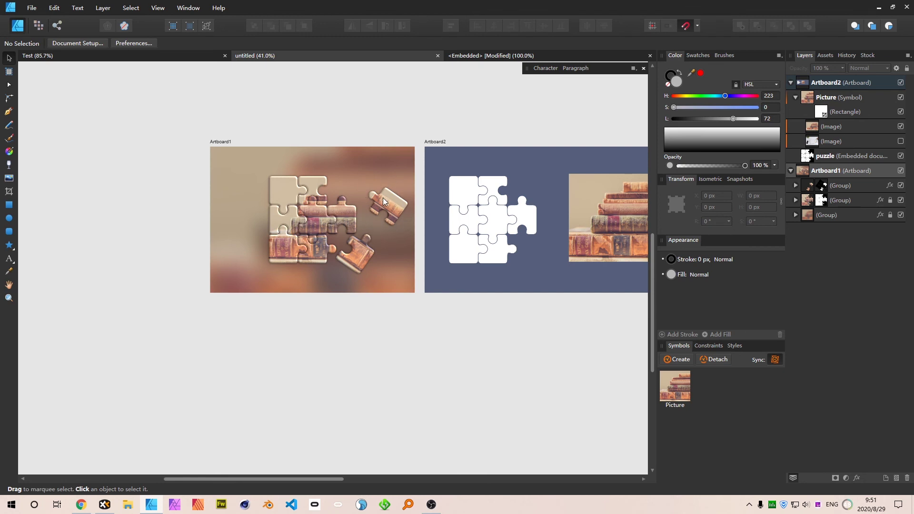
Step: Open the embedded puzzle document and examine its Puzzle artboard and all of its pieces
click(523, 216)
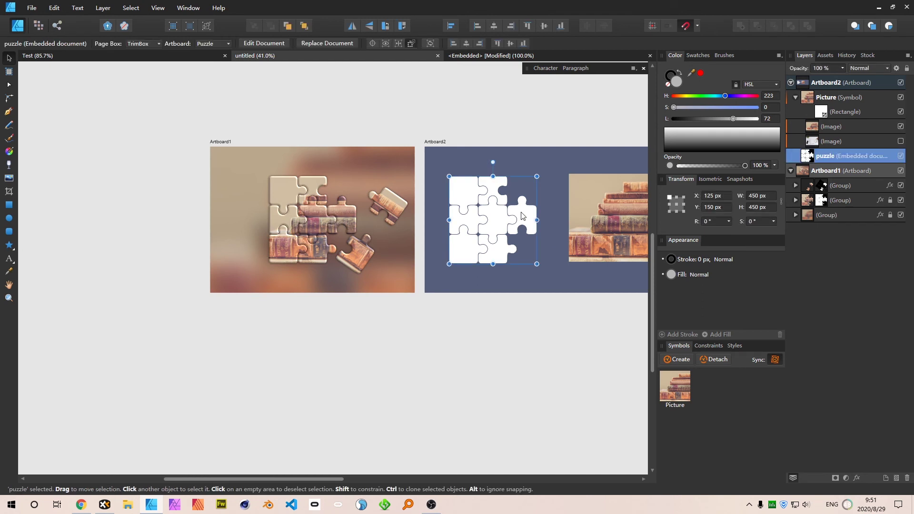
double_click(522, 215)
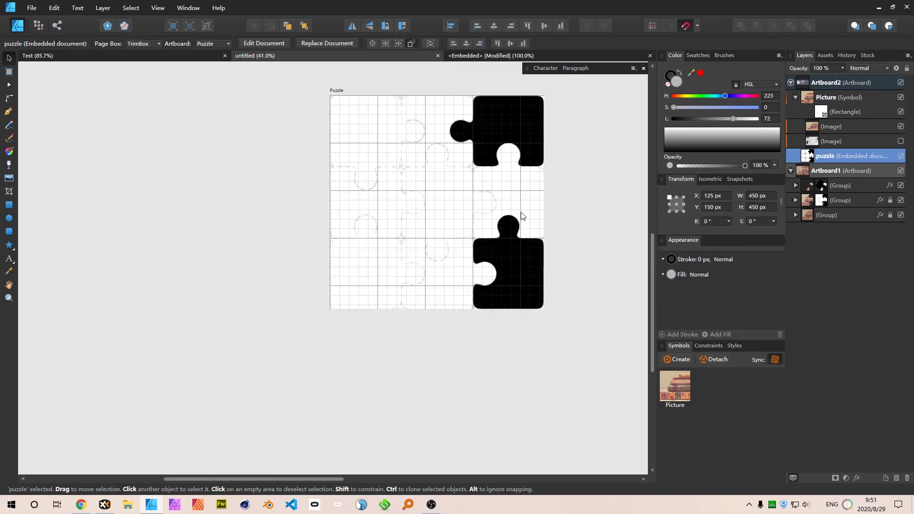
click(338, 91)
scroll(343, 145, down, 5)
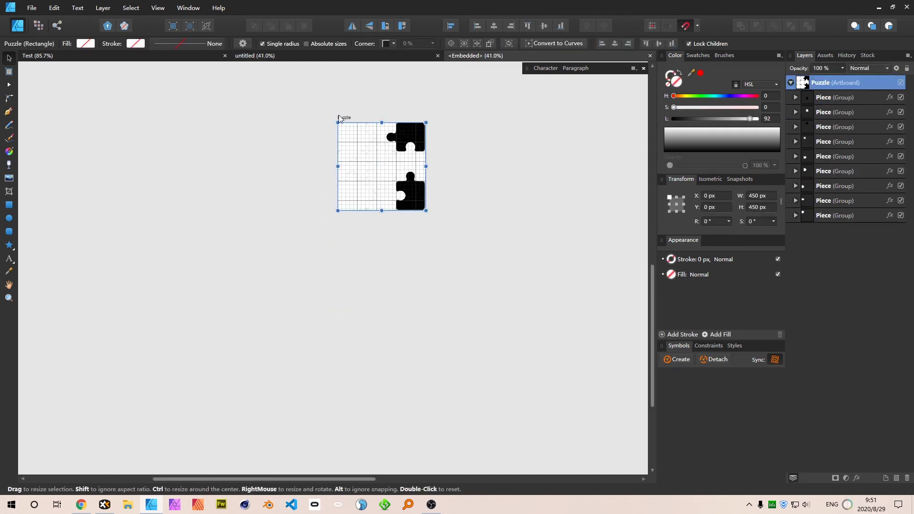
click(368, 144)
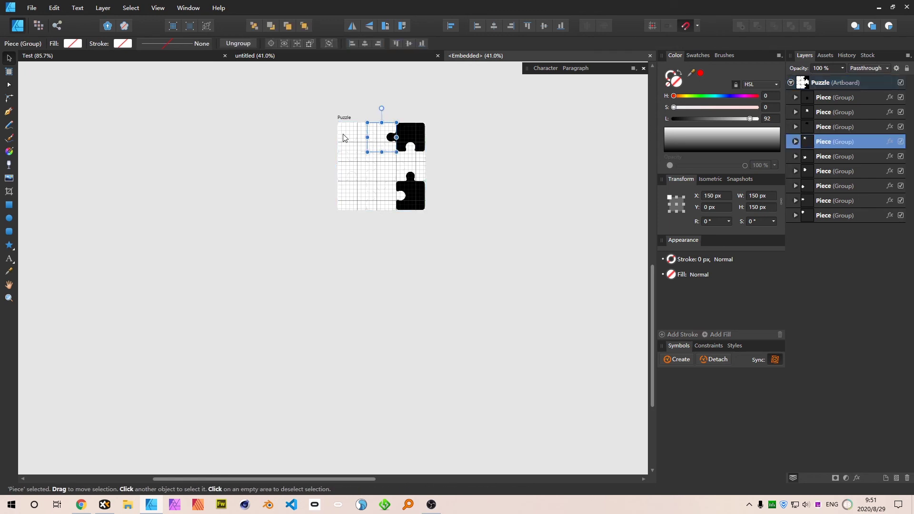
click(345, 137)
click(345, 117)
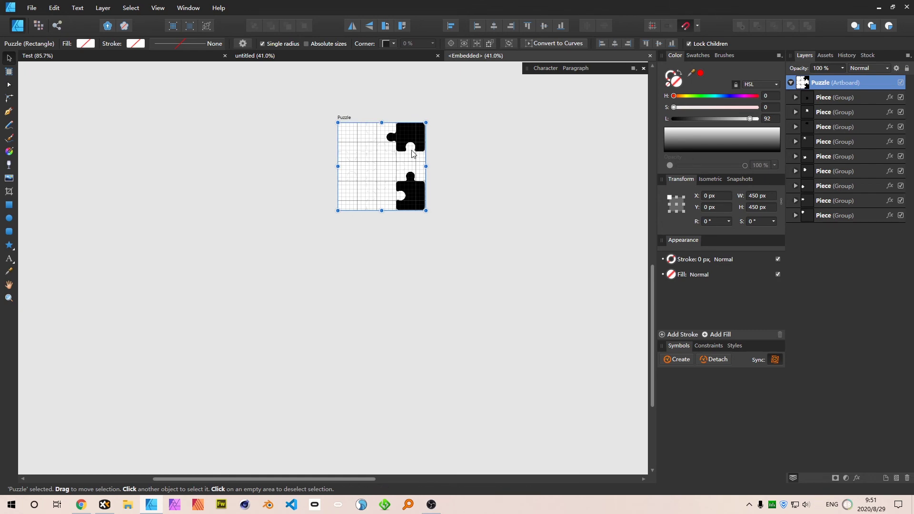
drag(463, 107, 259, 258)
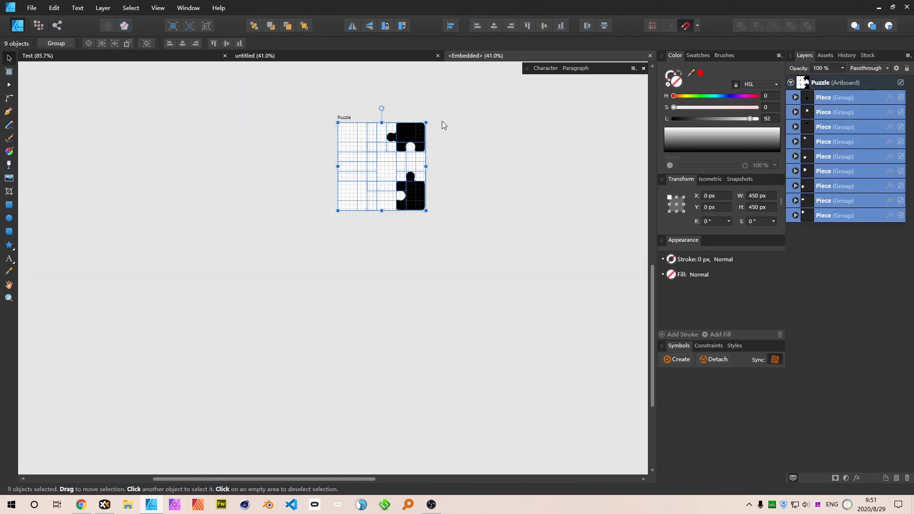
drag(442, 121, 558, 213)
drag(559, 124, 667, 212)
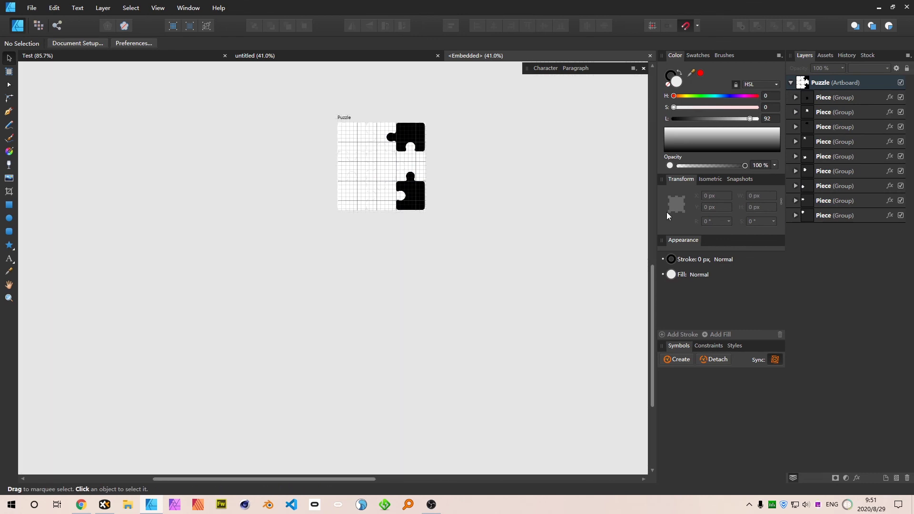
scroll(495, 159, right, 3)
drag(438, 136, 582, 230)
drag(352, 139, 448, 228)
drag(474, 138, 570, 237)
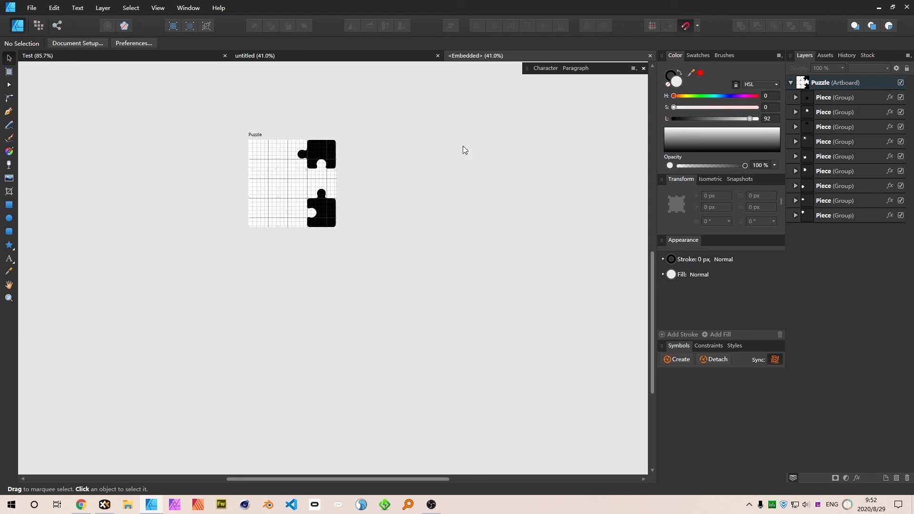
key(ctrl+apostrophe)
drag(480, 139, 585, 229)
Step: Return to the untitled document, duplicate the separated-pieces group on Artboard1 and select the lower of the two copies
click(409, 57)
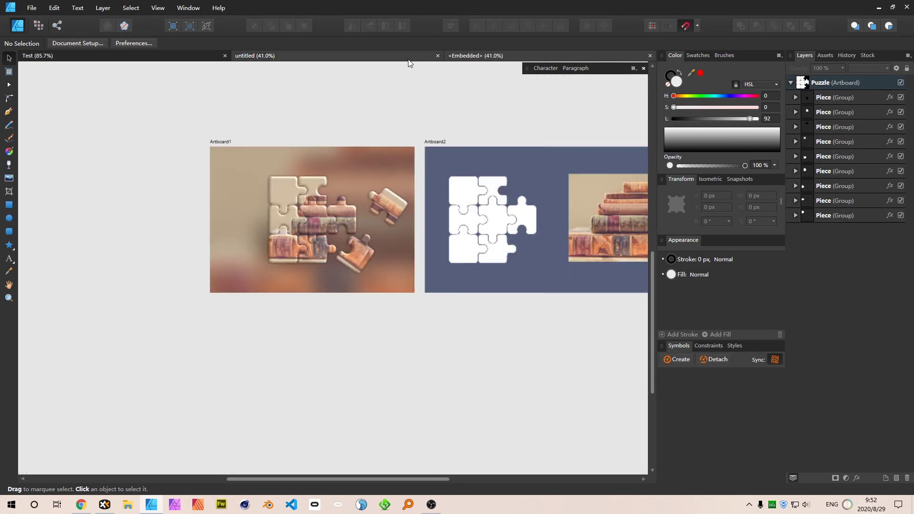
click(384, 204)
scroll(371, 221, up, 5)
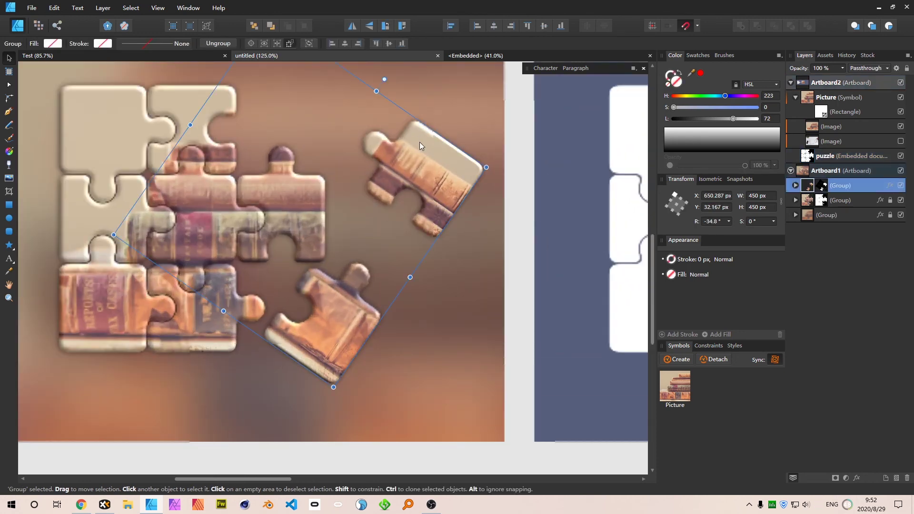
scroll(428, 202, down, 3)
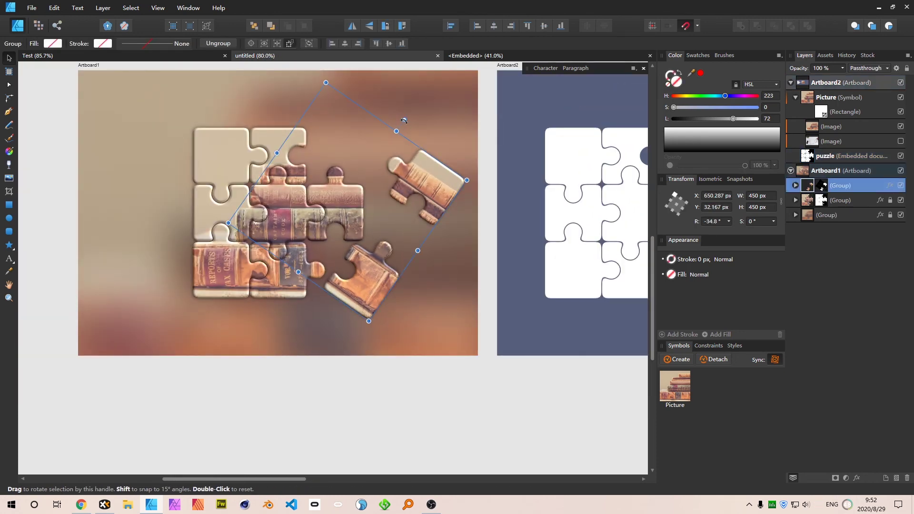
click(9, 218)
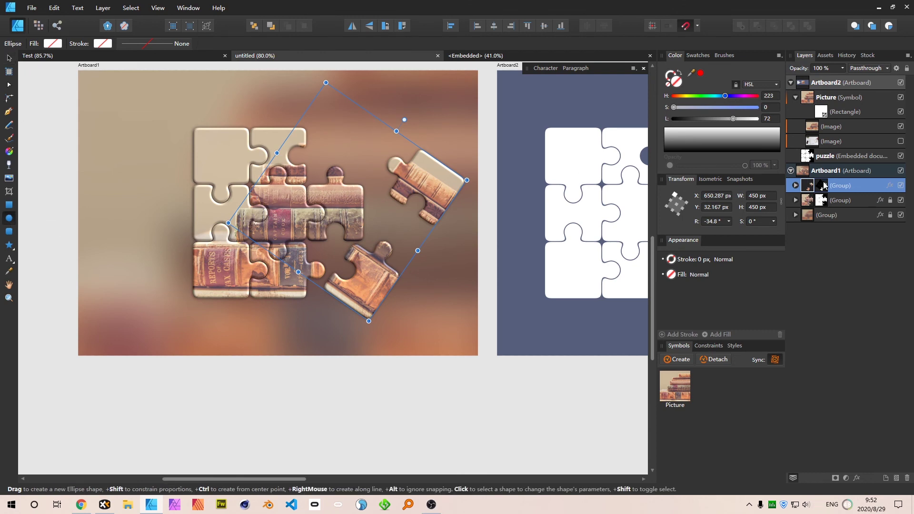
key(ctrl+j)
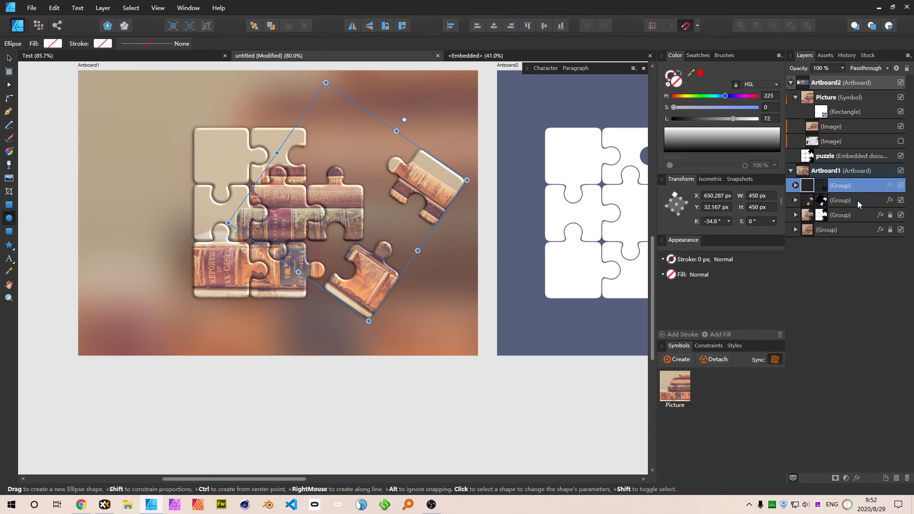
click(862, 200)
key(v)
drag(467, 185, 447, 147)
key(ctrl+z)
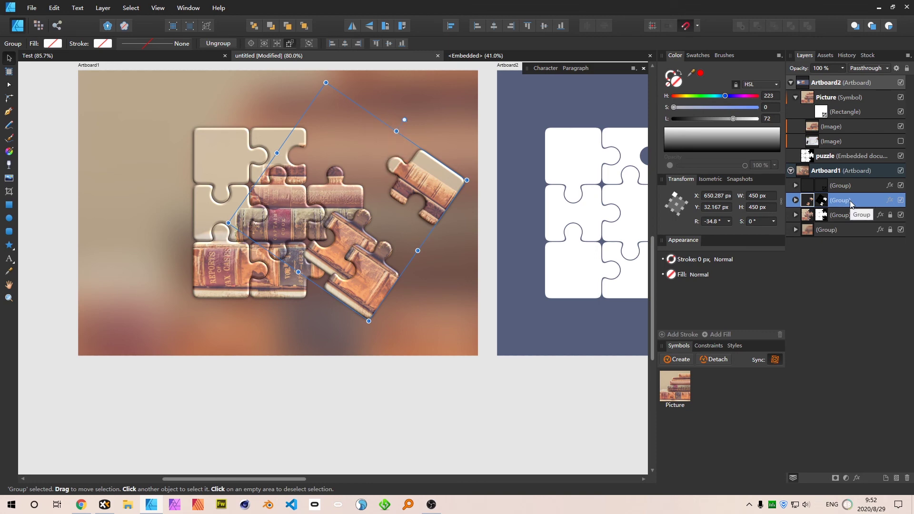
Step: Crop the lower copy of the group so that it contains only the upper separated piece
key(c)
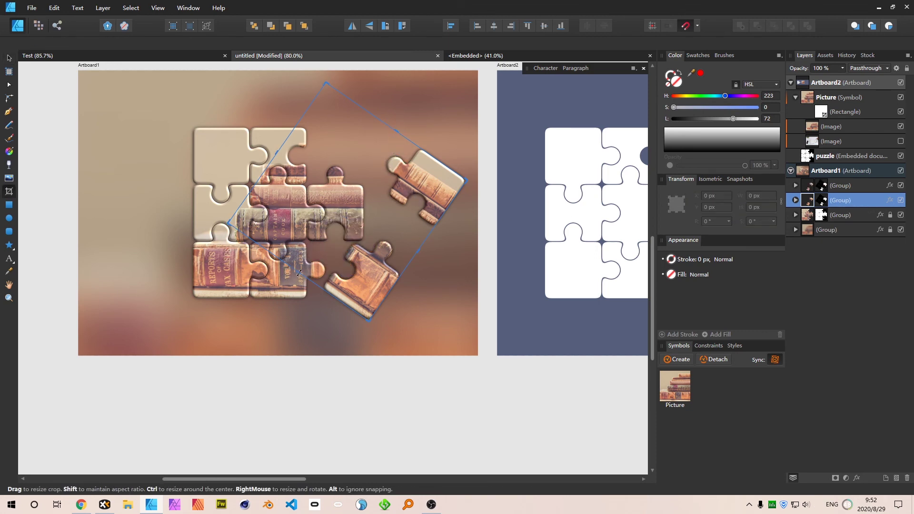
drag(298, 271, 379, 206)
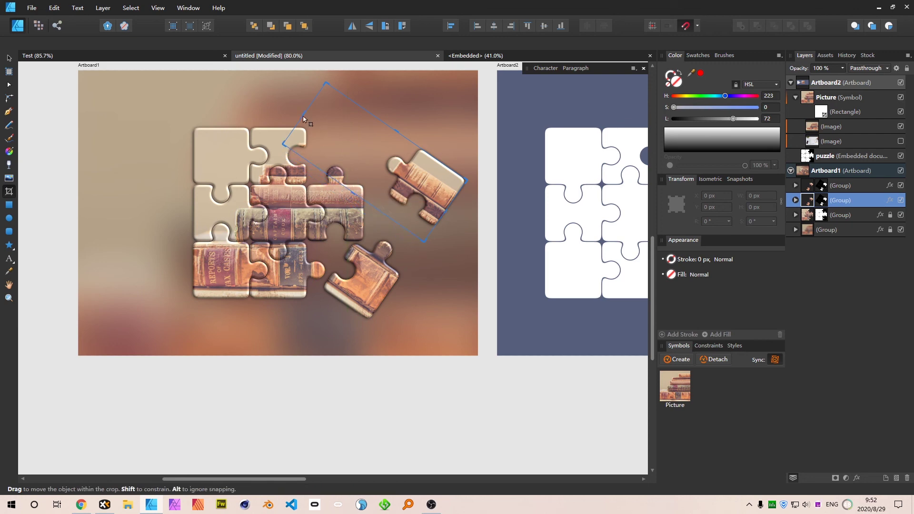
drag(305, 115, 382, 167)
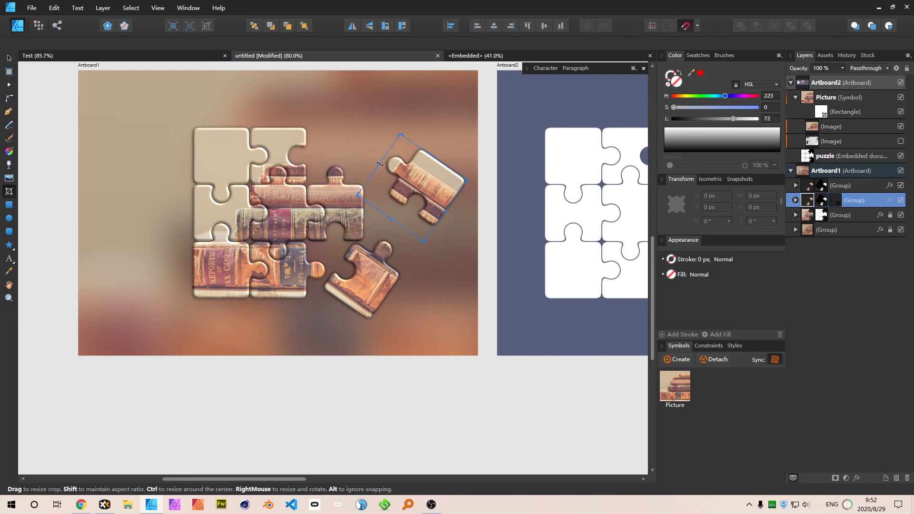
Step: Crop the other copy of the group so that it contains only the lower separated piece
click(390, 263)
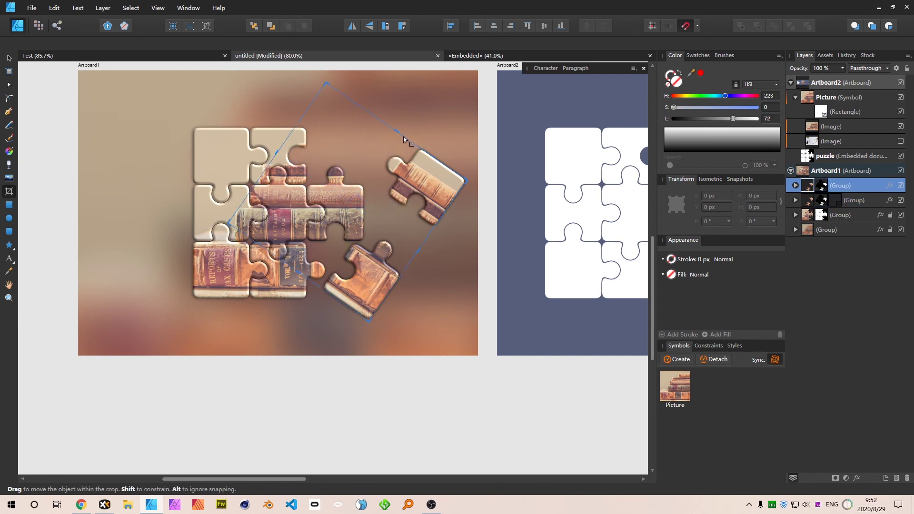
drag(409, 142, 346, 201)
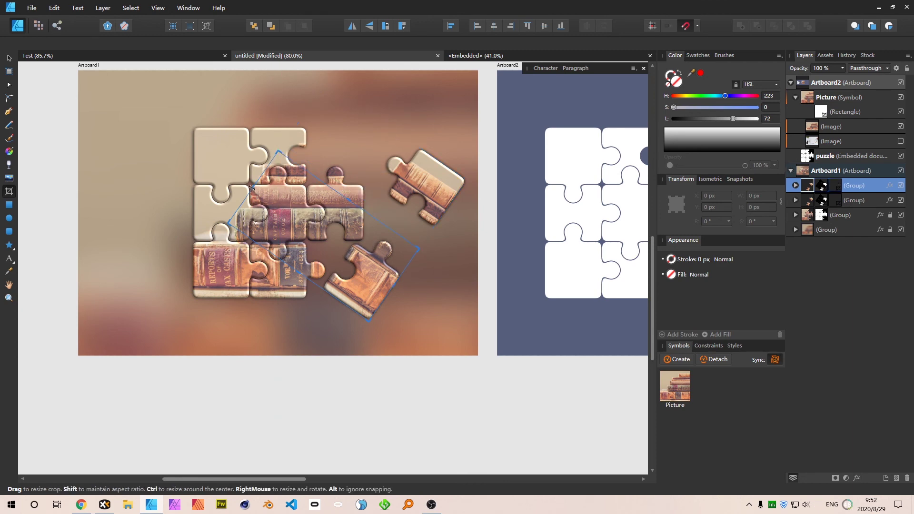
drag(257, 192, 342, 247)
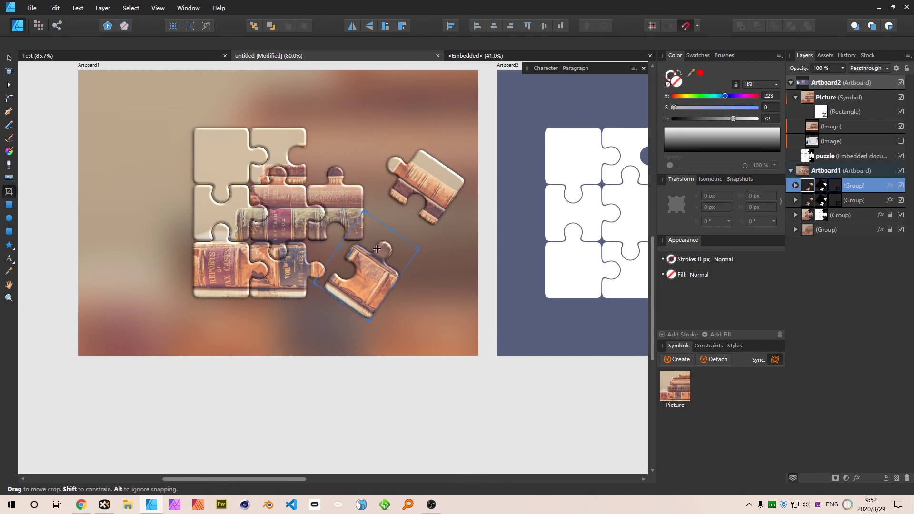
Step: Rotate the upper separated piece to 22.6° and move it up to about X 618.6 px, Y 118.9 px
key(v)
click(423, 186)
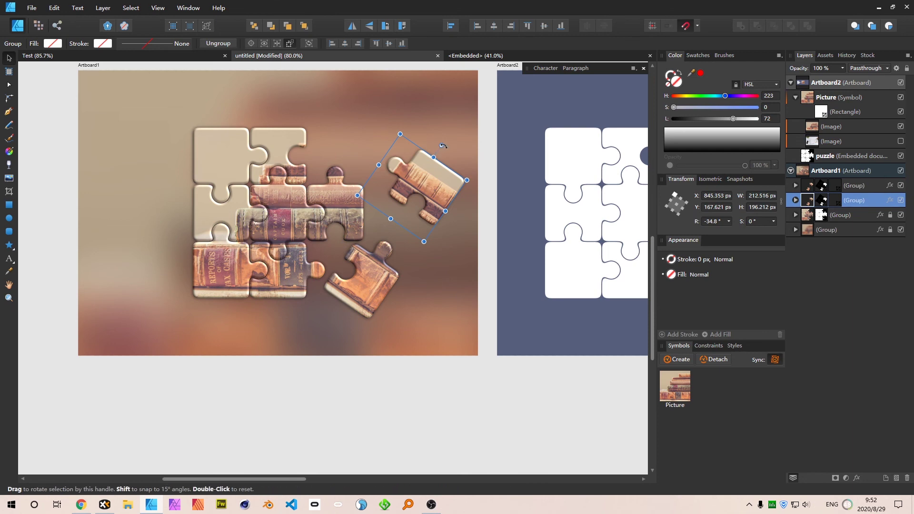
drag(439, 178, 392, 126)
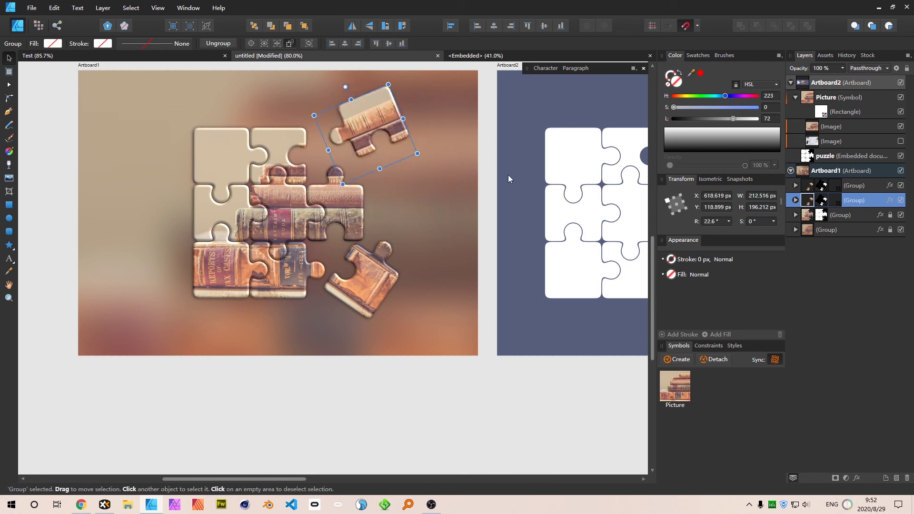
click(488, 185)
Step: Move the lower separated piece to about X 787.5 px, Y 397.6 px and check the contents of its group
click(379, 278)
drag(364, 279, 382, 292)
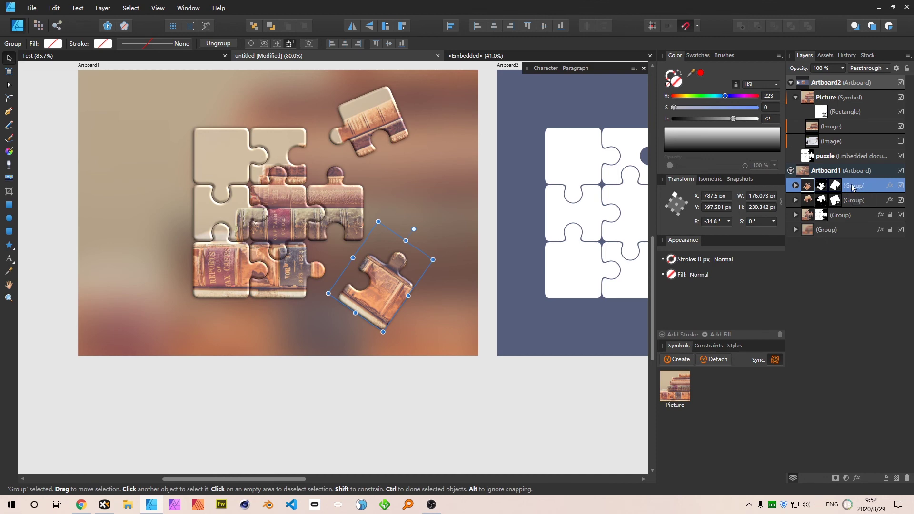
click(795, 185)
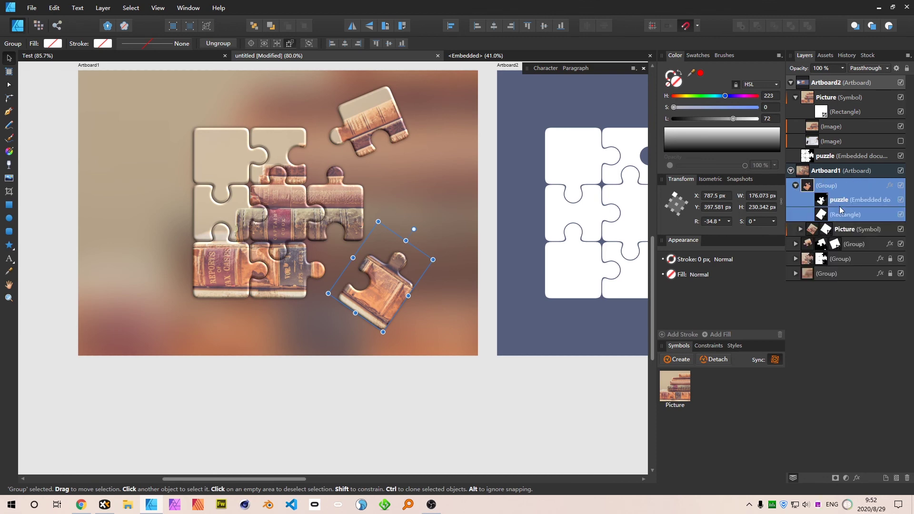
click(796, 185)
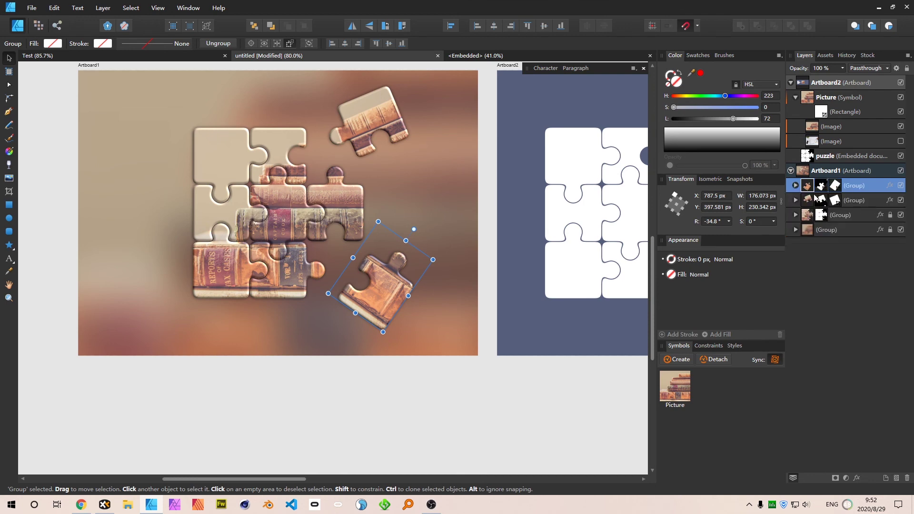
click(360, 107)
click(519, 179)
Step: Hide the books photo inside the Picture symbol, show the original image again and review Artboard1
scroll(299, 228, down, 5)
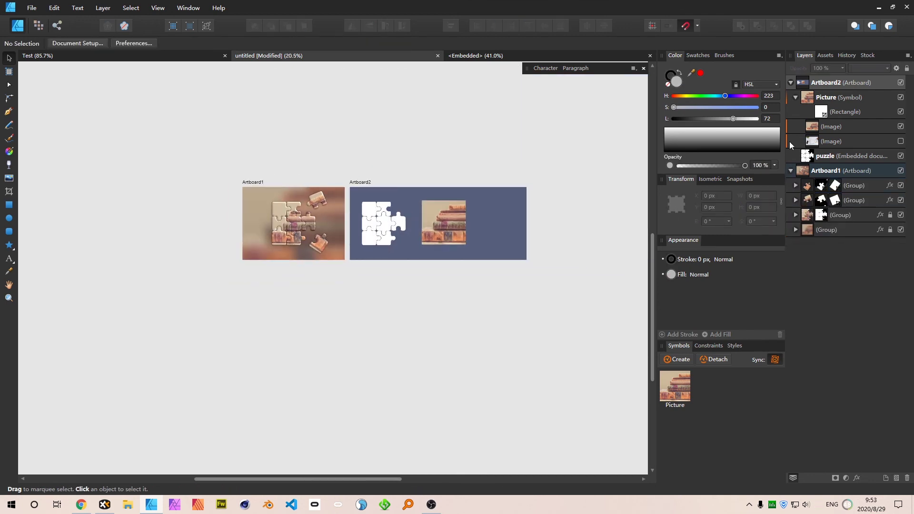
click(901, 127)
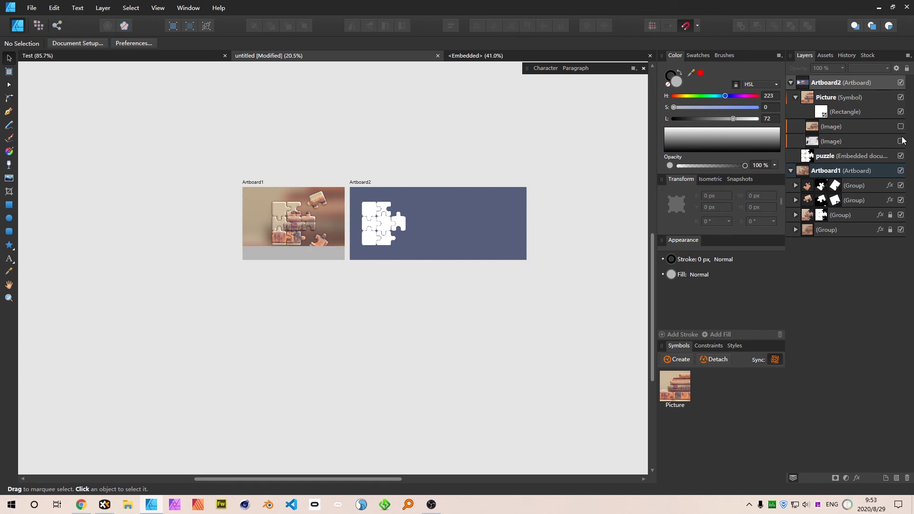
click(901, 141)
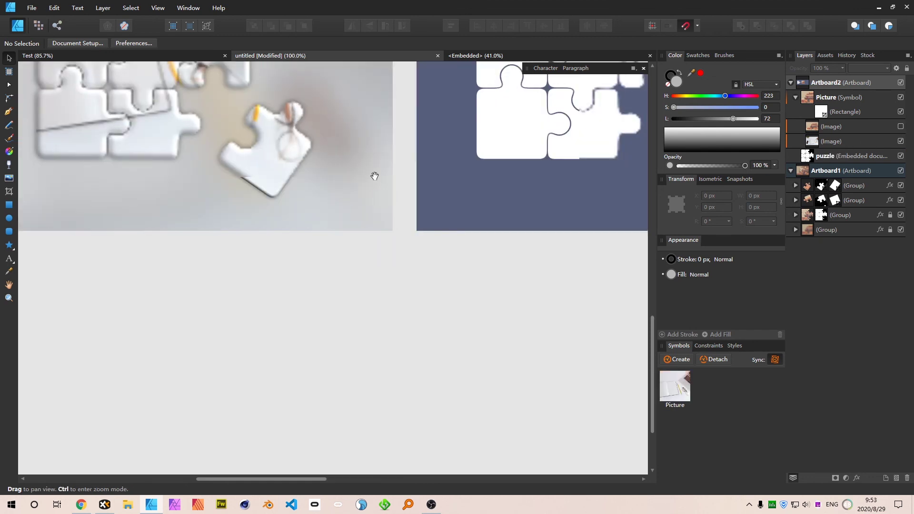
drag(338, 149, 555, 310)
drag(526, 181, 517, 161)
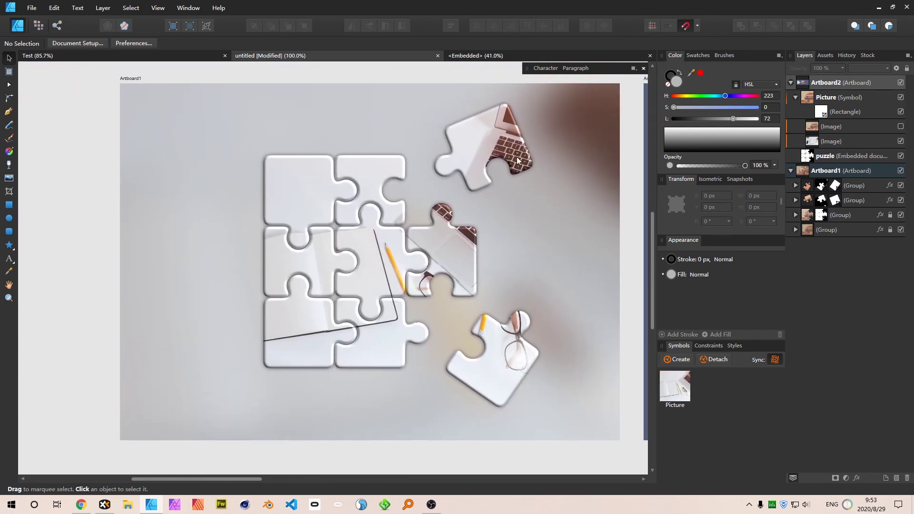
drag(545, 204, 451, 198)
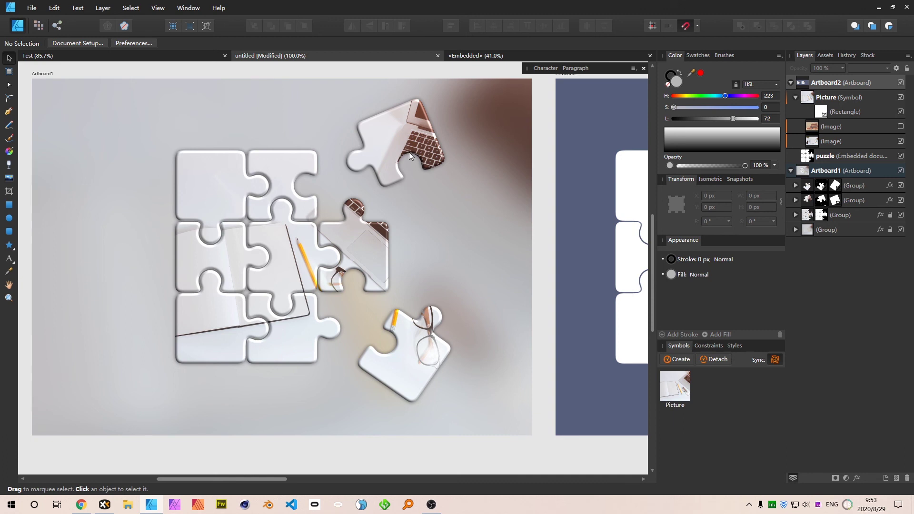
Step: Move the glasses piece closer to the puzzle, shift the laptop piece to the artboard's upper right, and save the document
click(418, 177)
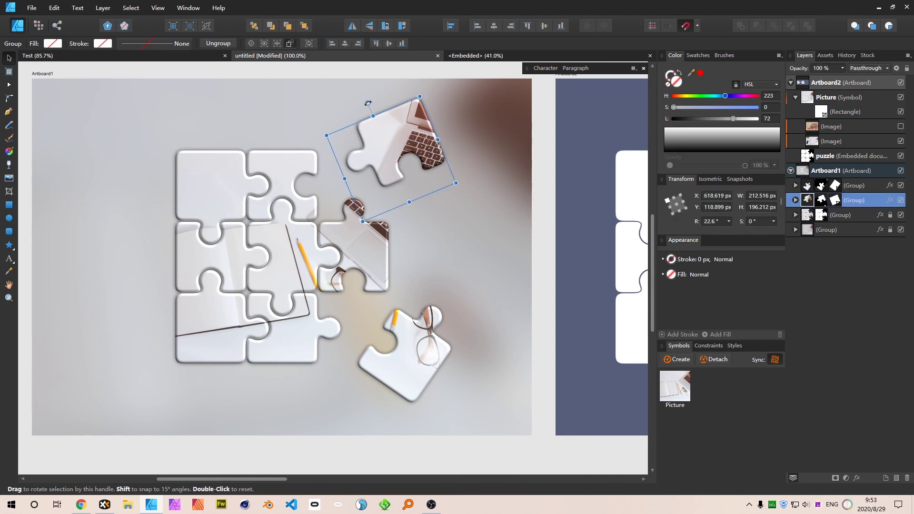
click(478, 264)
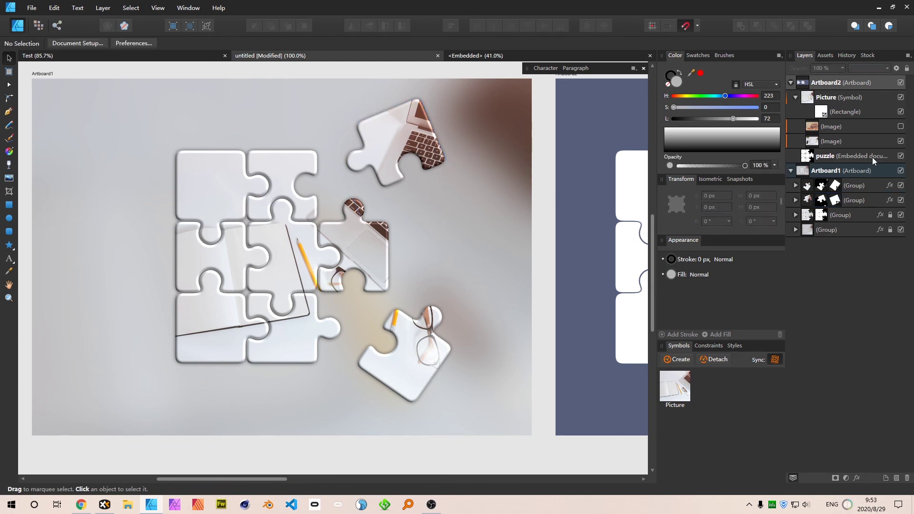
drag(411, 136, 449, 199)
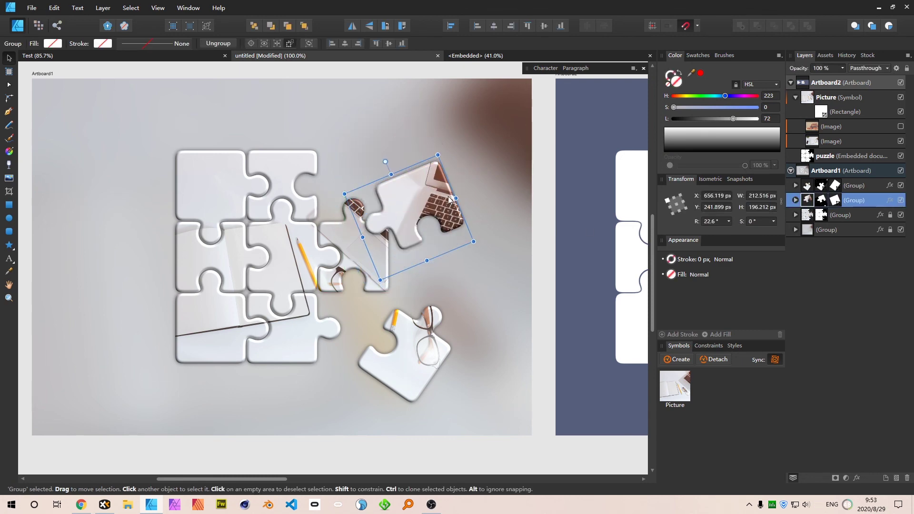
drag(420, 340, 398, 314)
drag(435, 204, 438, 133)
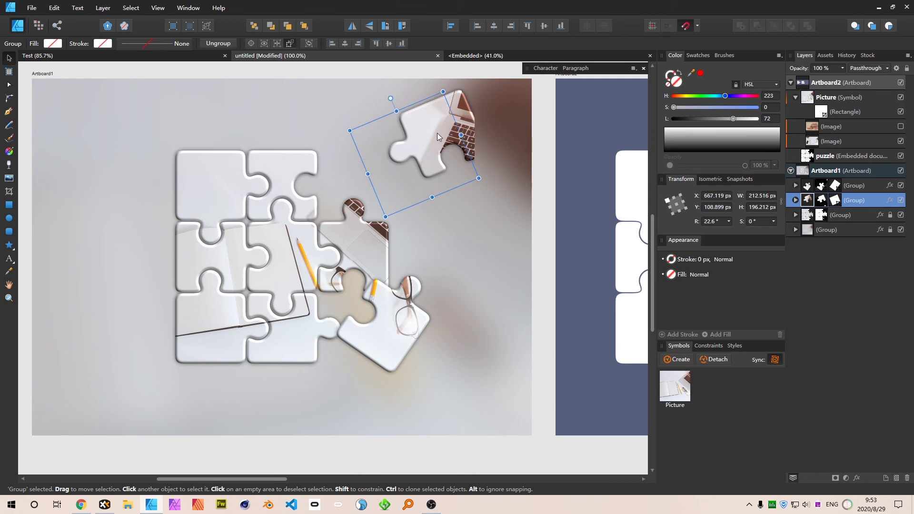
click(490, 205)
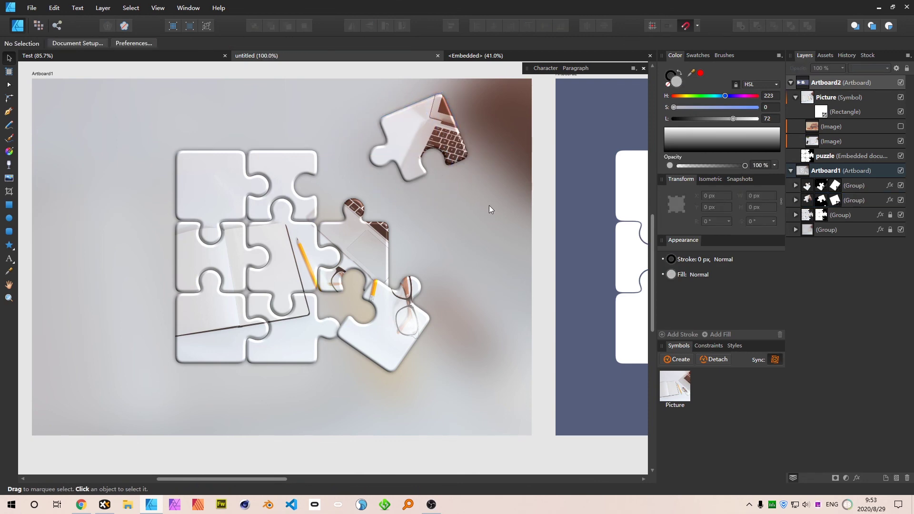
Step: Delete the glasses piece's group and the cropping rectangle inside the laptop piece's group on Artboard1
click(873, 189)
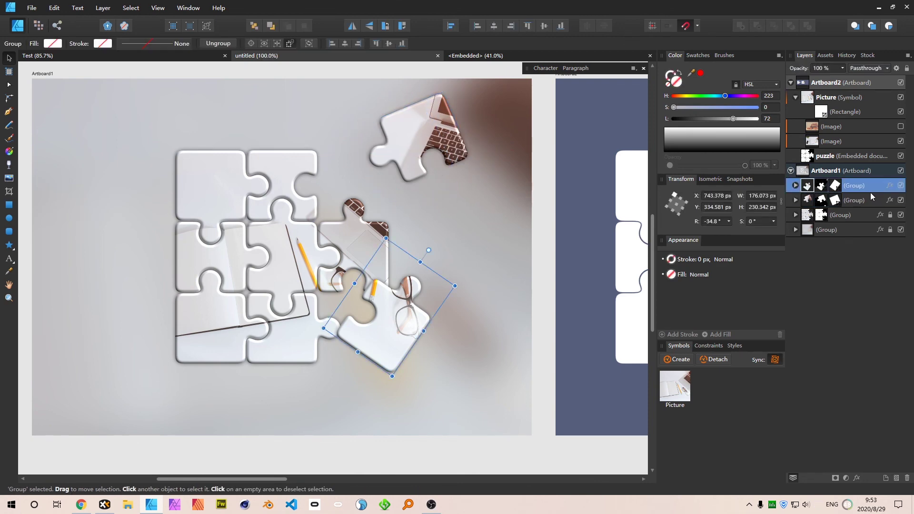
key(Delete)
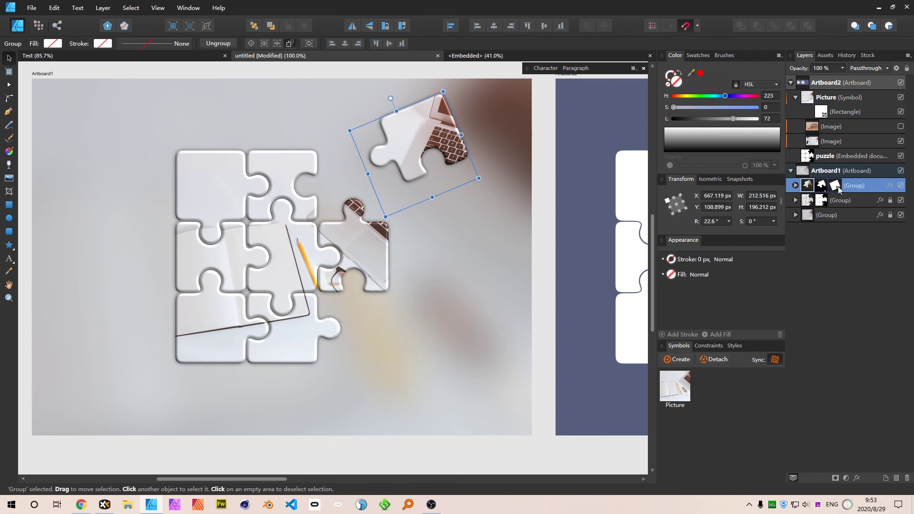
click(823, 215)
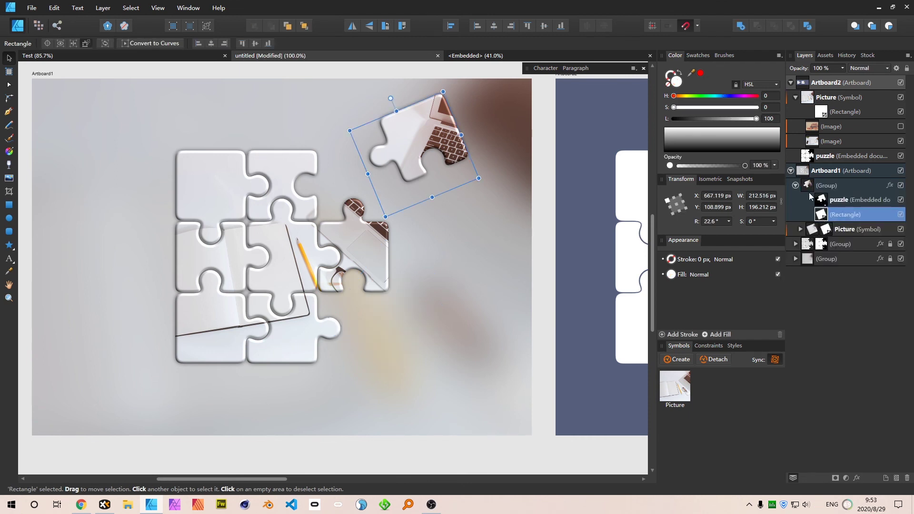
key(Delete)
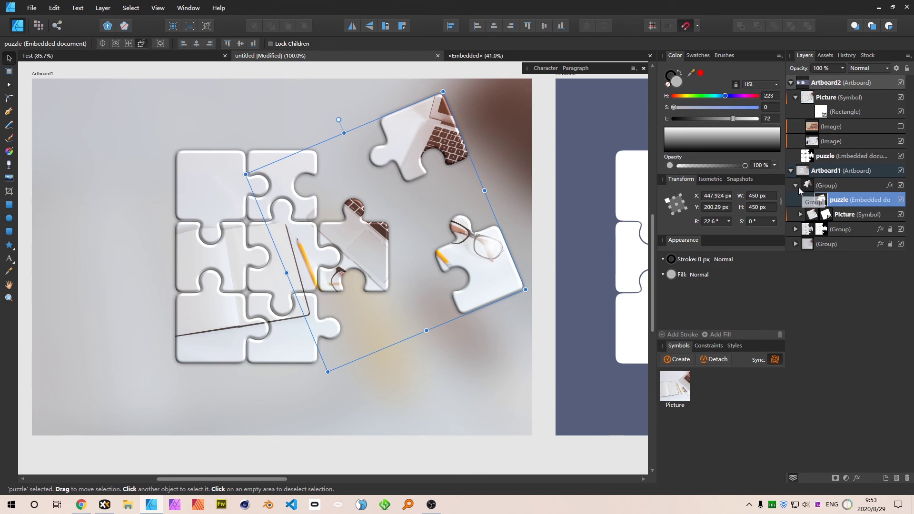
click(798, 188)
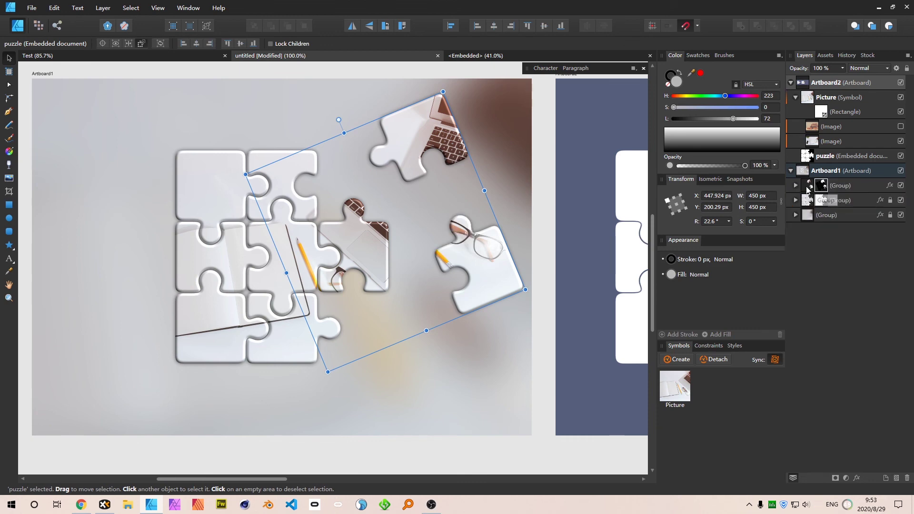
click(797, 186)
click(796, 185)
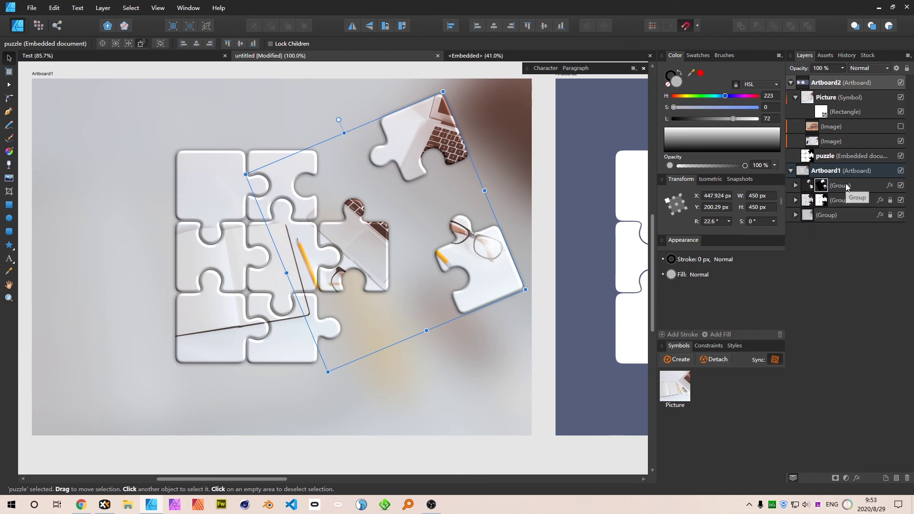
Step: Reset the separated pieces' group rotation to 0° and align it with the puzzle at X 300 px, Y 150 px
click(853, 186)
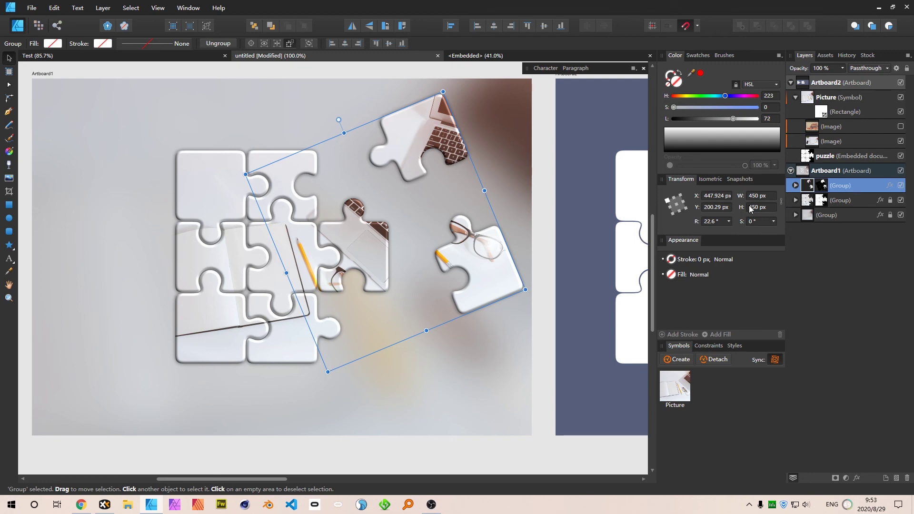
click(714, 222)
text(0)
key(Return)
drag(410, 208, 359, 192)
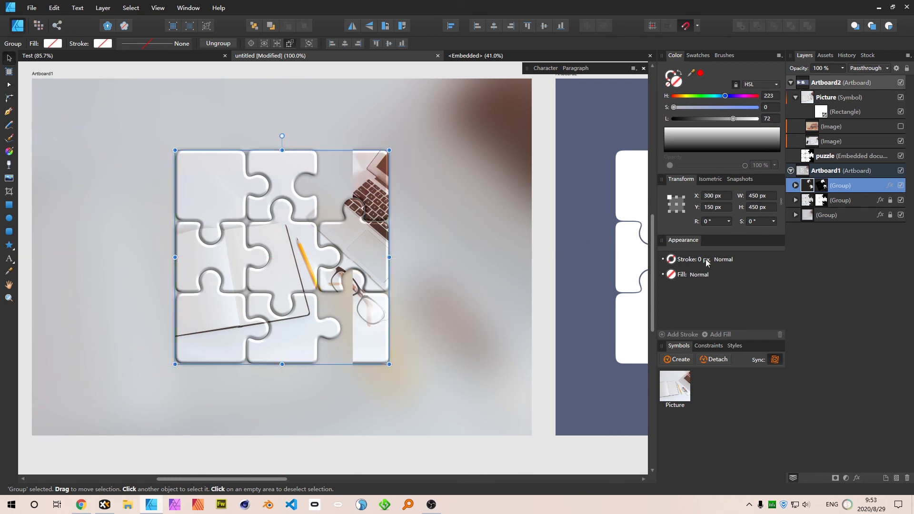
Step: Rename the separated pieces' group "Moved Piece" and create a symbol from it
double_click(845, 188)
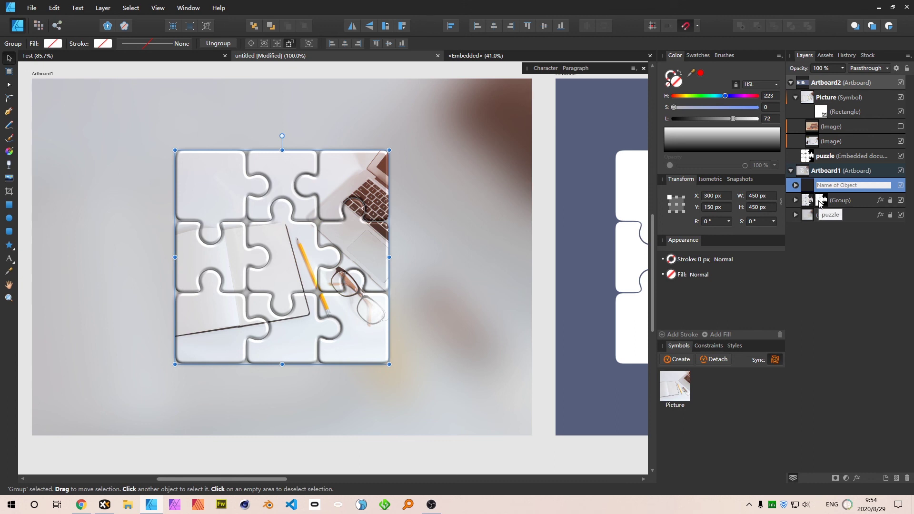
text(Re)
key(BackSpace)
text(Moved Piece)
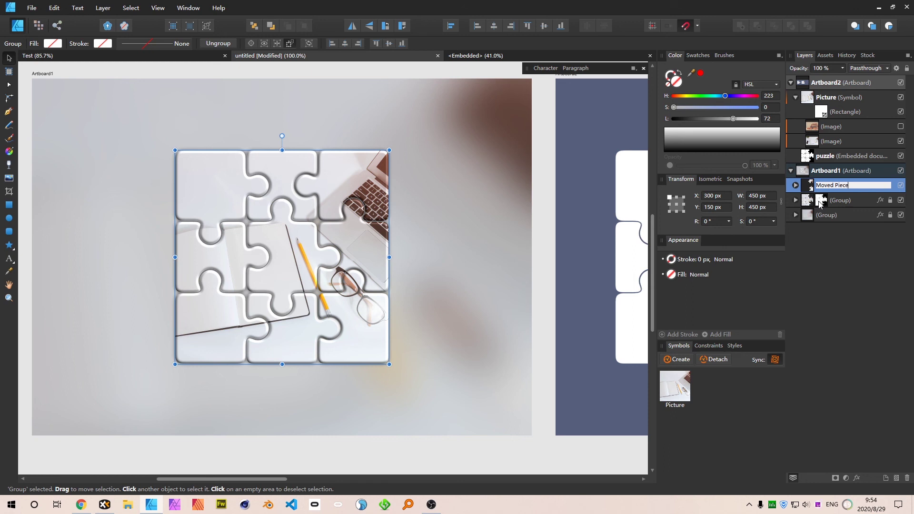
key(Return)
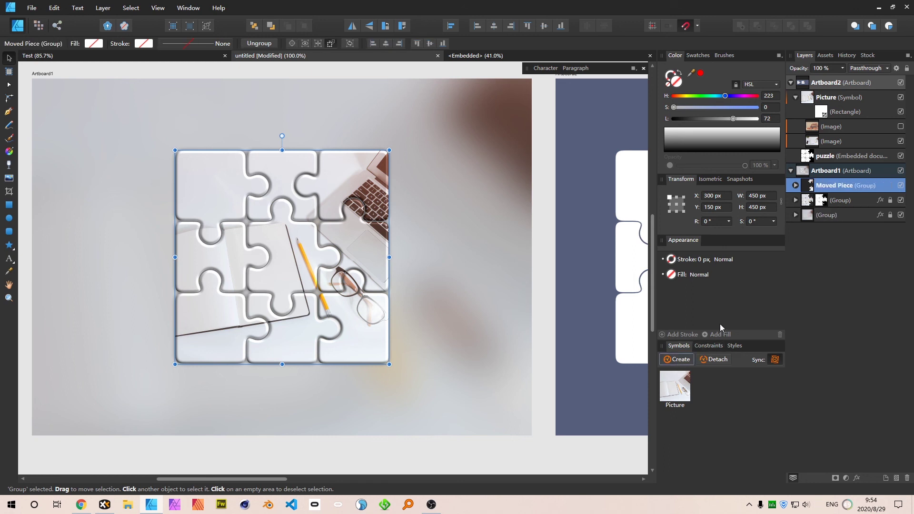
click(685, 359)
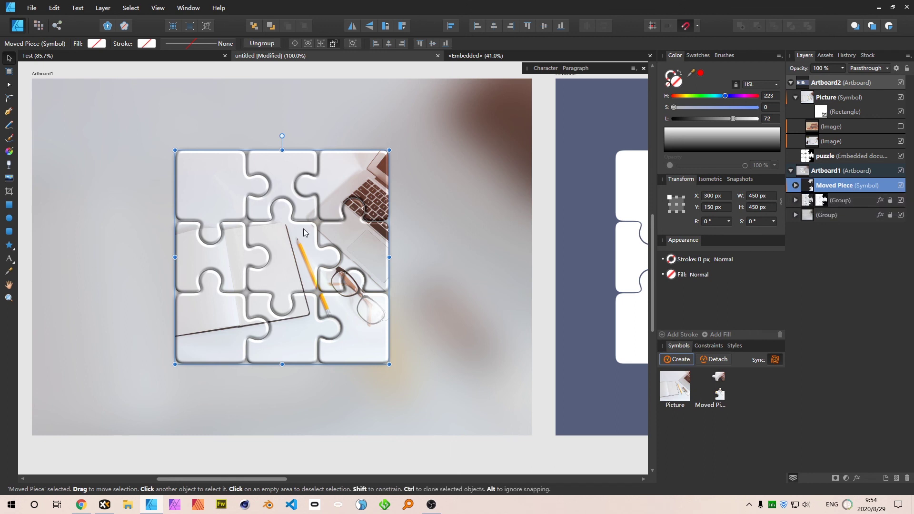
Step: Move the Moved Piece symbol to X 512 px, Y 85 px and place a duplicate of it at X 287 px, Y 203 px
drag(362, 191, 454, 156)
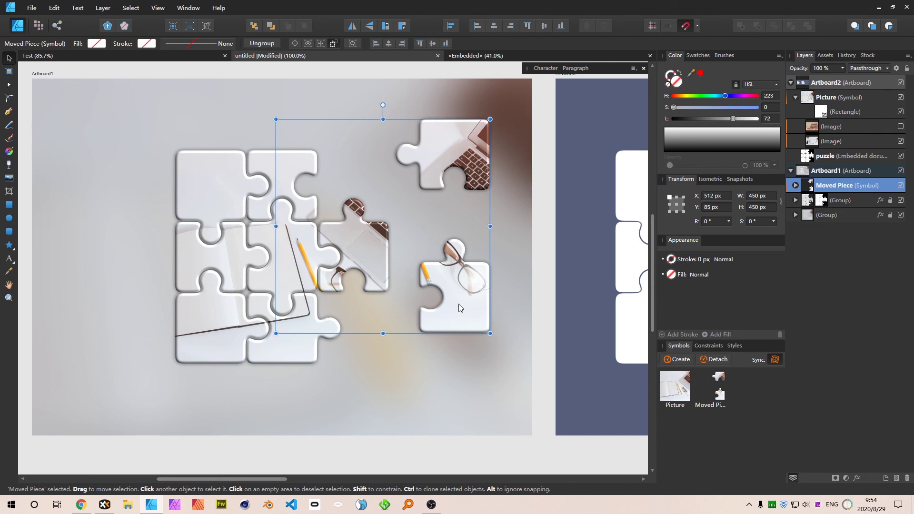
mouse_move(474, 285)
mouse_down()
mouse_move(365, 314)
mouse_move(364, 338)
mouse_up()
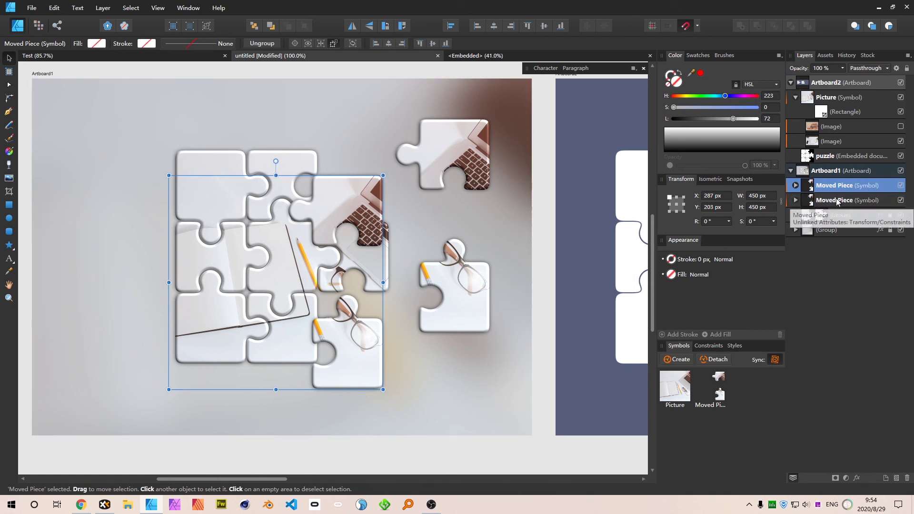
Step: Examine the original Moved Piece symbol's nested contents and the layer effects on its inner group
click(797, 200)
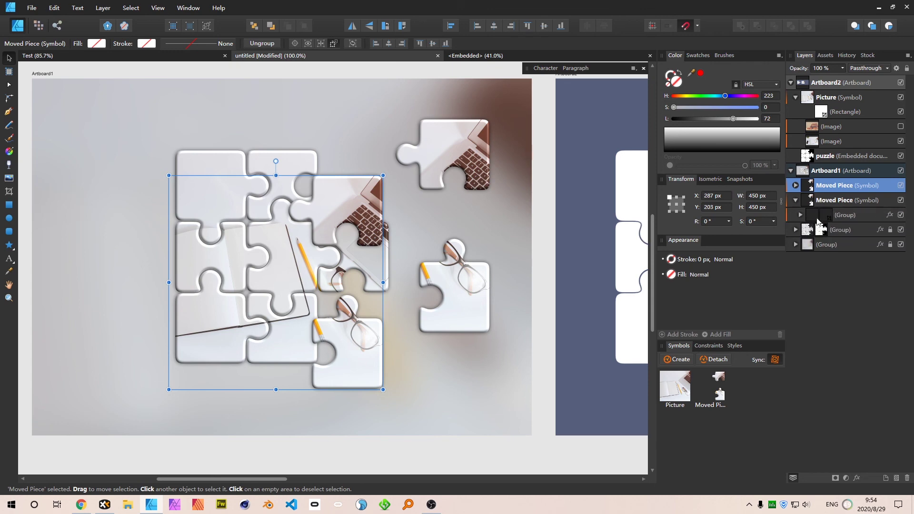
click(802, 217)
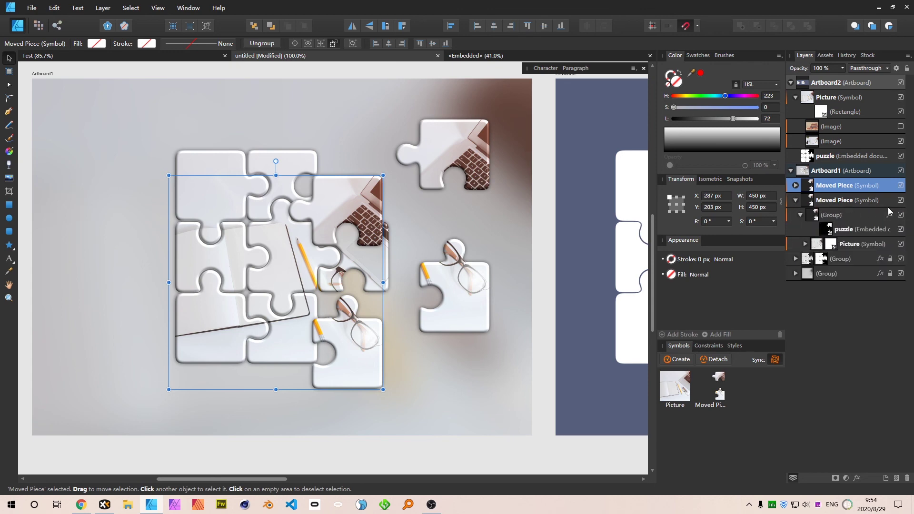
click(838, 225)
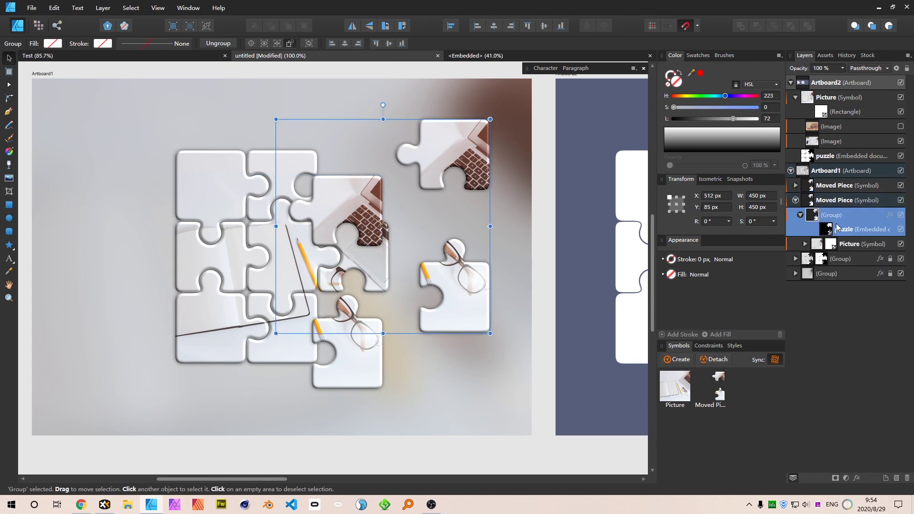
click(890, 215)
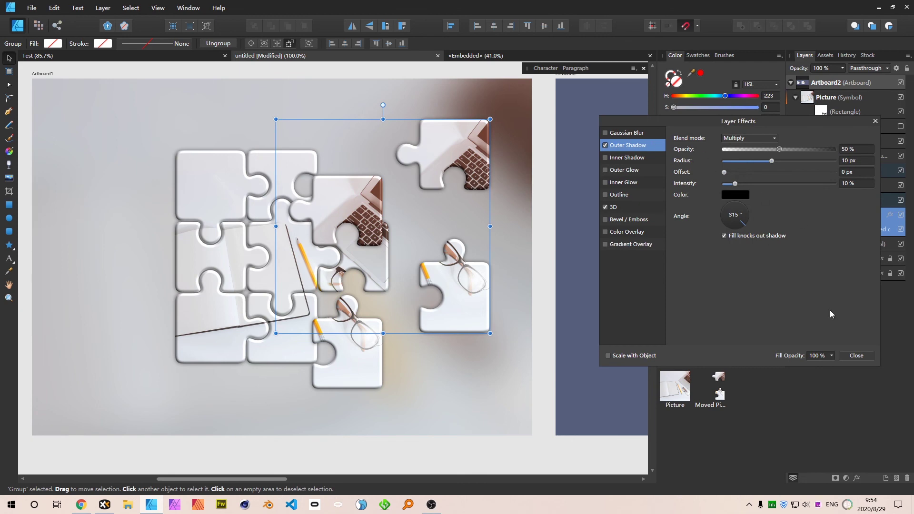
click(857, 356)
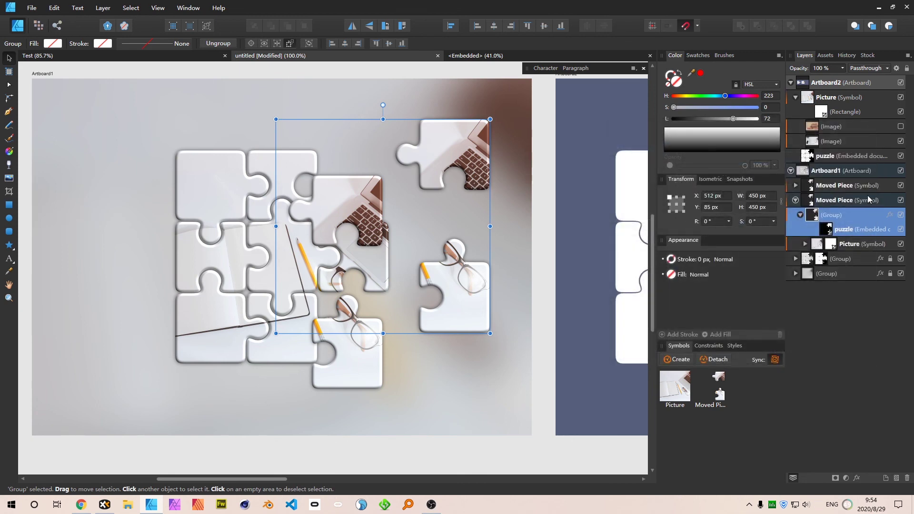
click(796, 201)
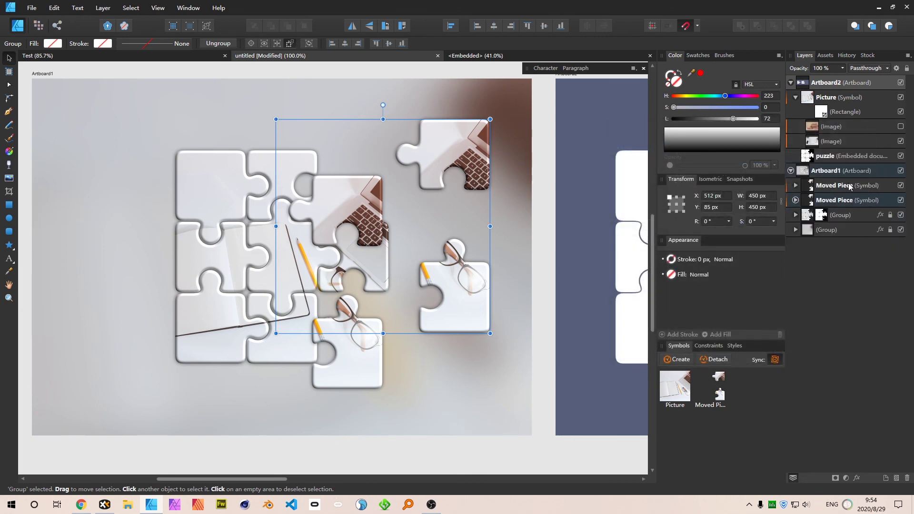
Step: Move the duplicate Moved Piece symbol to X 192 px, Y 200 px
click(519, 305)
click(467, 302)
drag(345, 363, 300, 362)
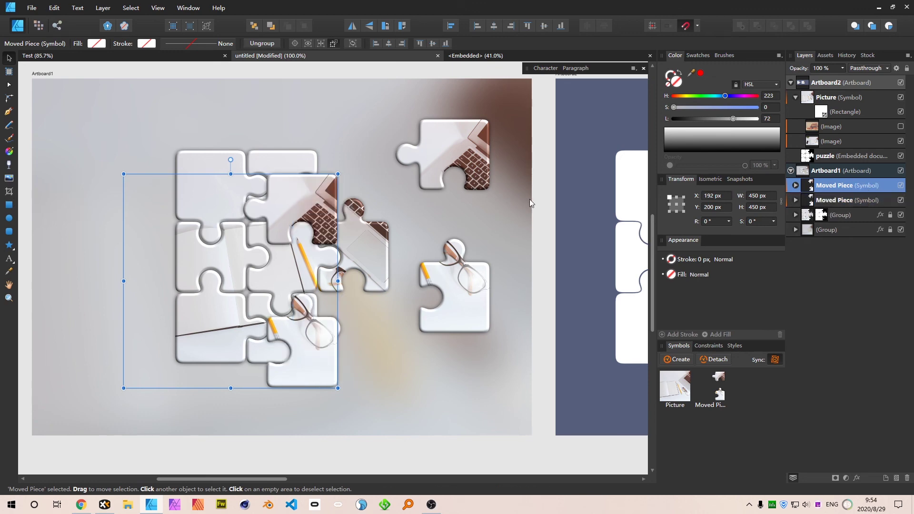
Step: Try to crop the original Moved Piece symbol directly down to its laptop piece with the Vector Crop tool
click(466, 155)
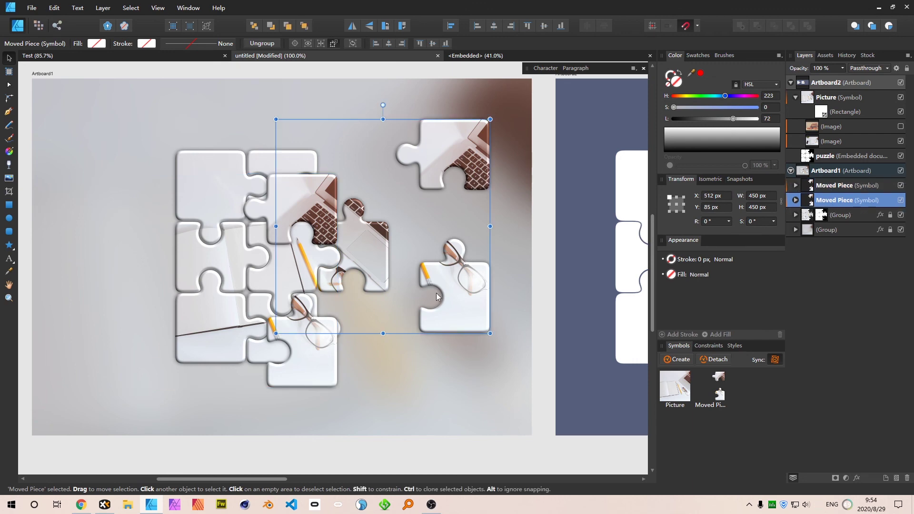
key(c)
drag(386, 334, 405, 229)
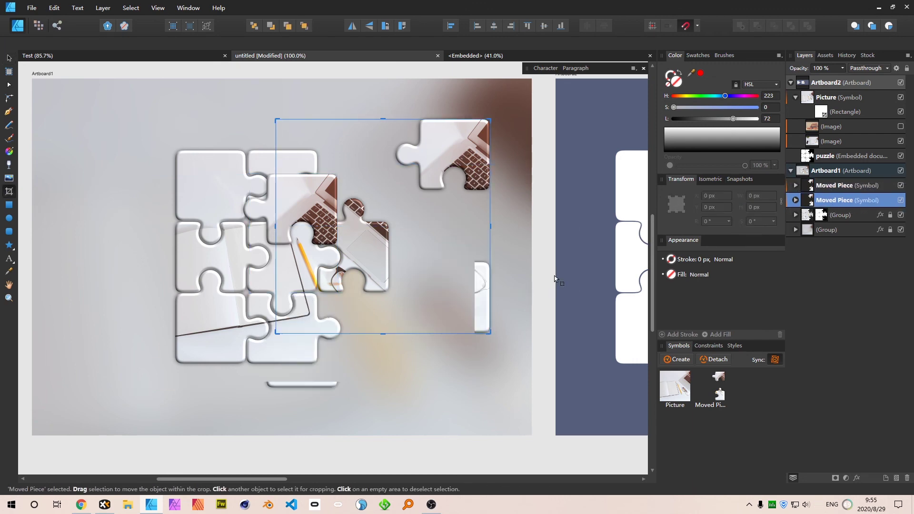
key(v)
Step: Wrap each Moved Piece symbol in its own group and crop the original's group down to the laptop piece
click(833, 189)
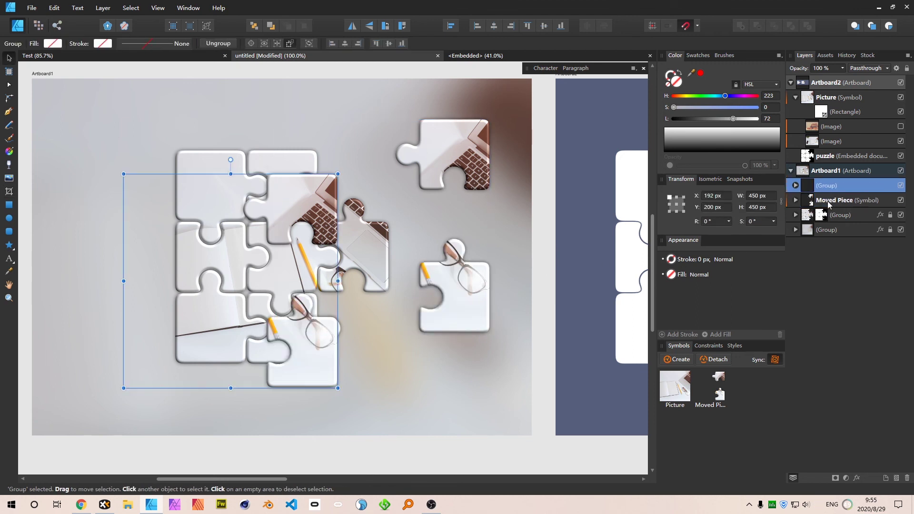
click(830, 205)
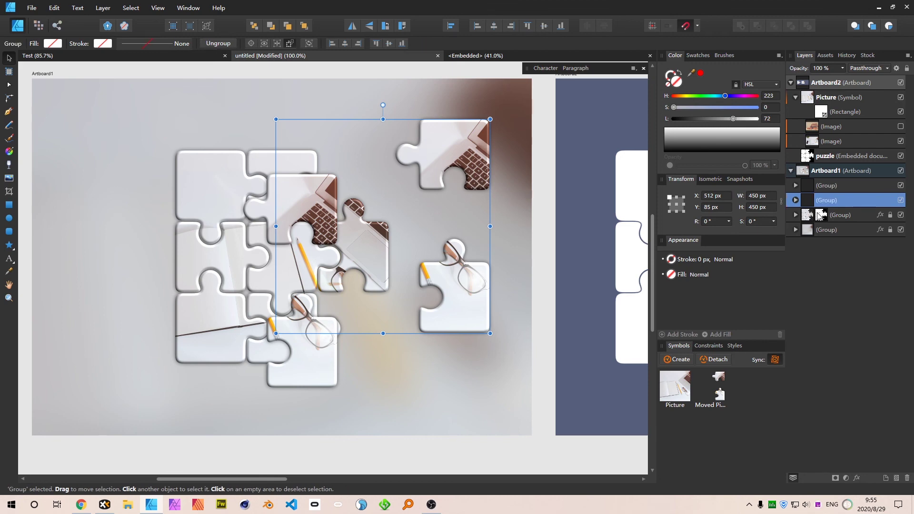
key(c)
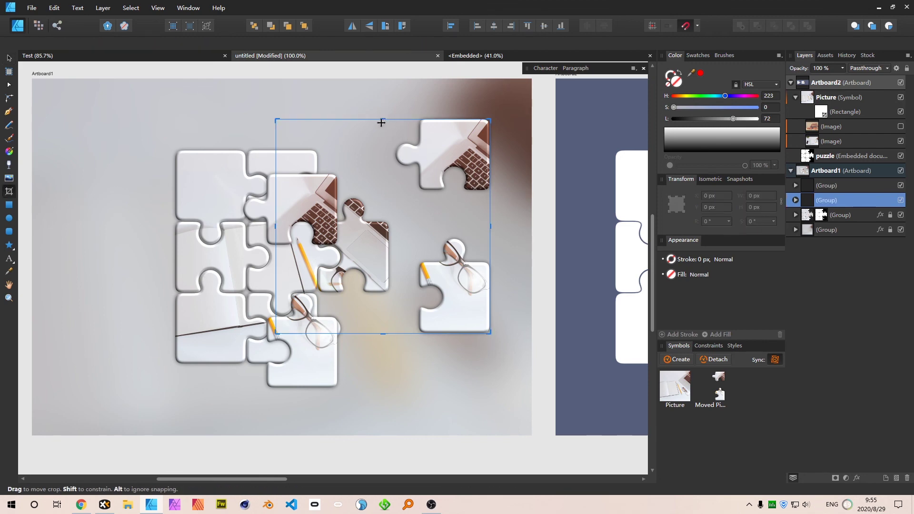
drag(389, 311, 402, 195)
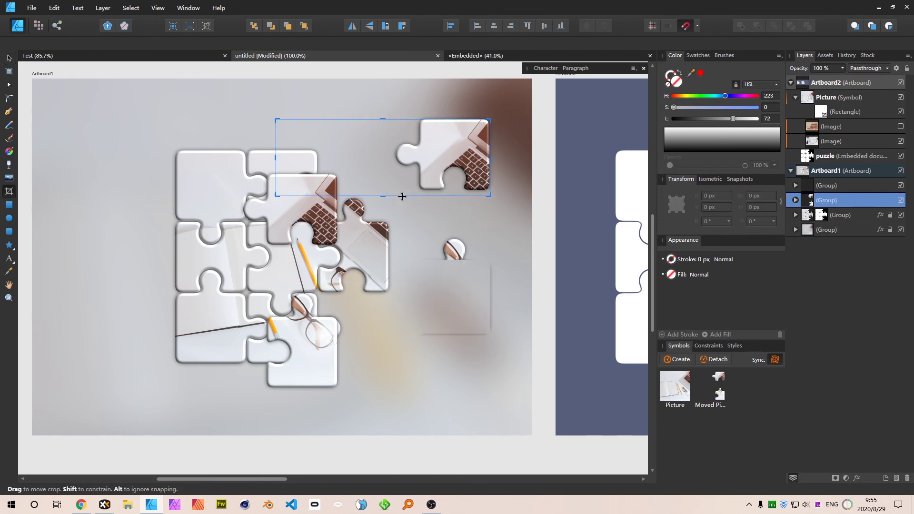
drag(312, 156, 426, 157)
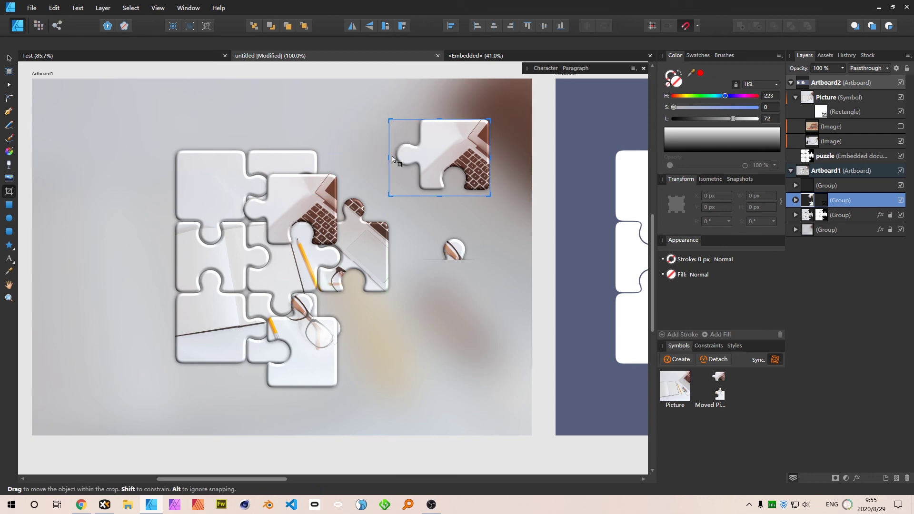
key(v)
Step: Move the duplicate's group to X 424 px, Y 202 px and crop it down to the glasses piece
drag(311, 352, 421, 349)
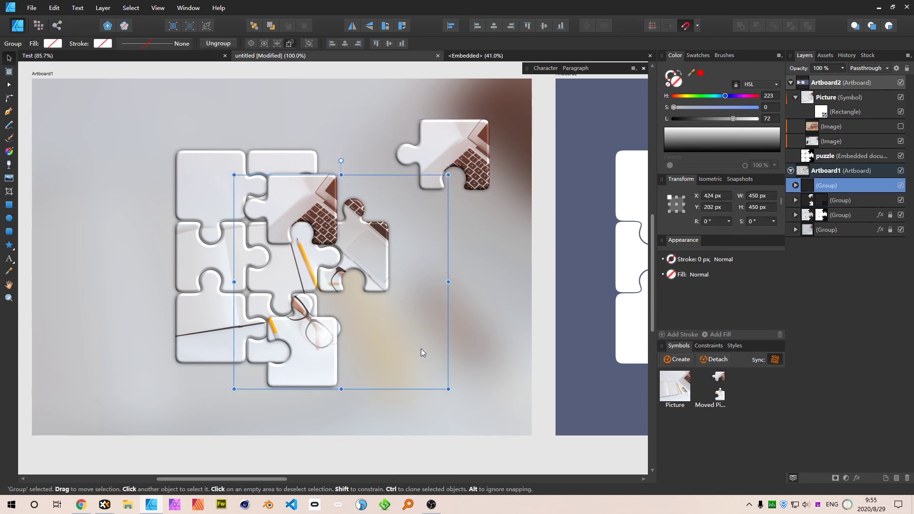
key(c)
drag(341, 175, 346, 286)
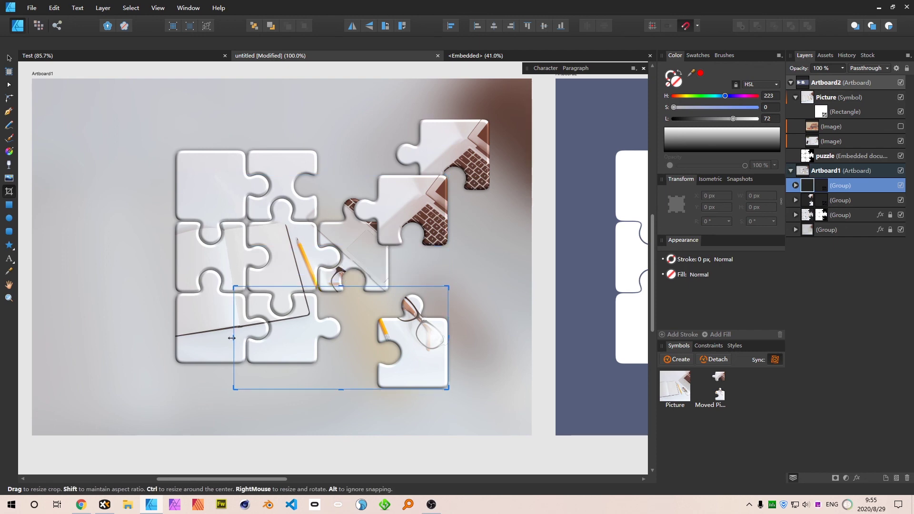
drag(234, 337, 369, 338)
key(v)
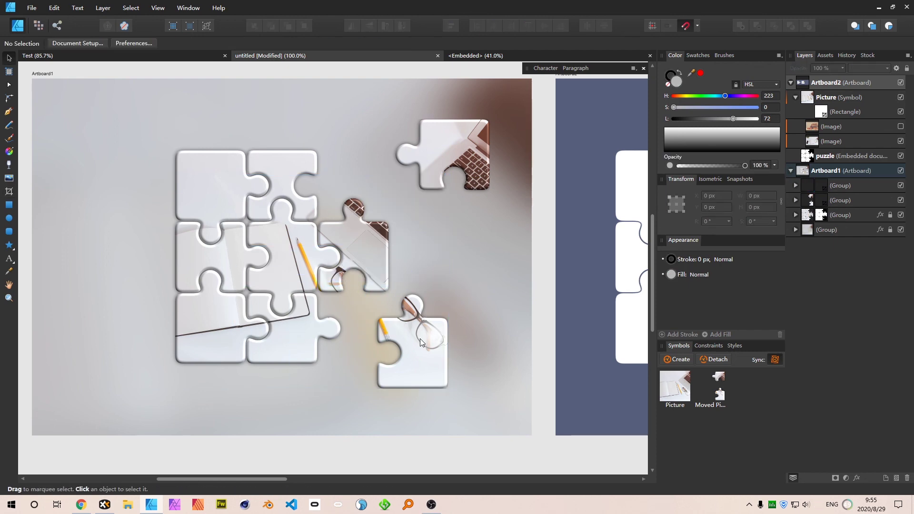
Step: Rotate the glasses piece clockwise and place it close to the puzzle's open lower corner
click(419, 317)
drag(399, 237, 426, 242)
Step: Move the laptop piece to X 494 px, Y 69.5 px above the puzzle and rotate it to 25.5°
drag(461, 141, 341, 133)
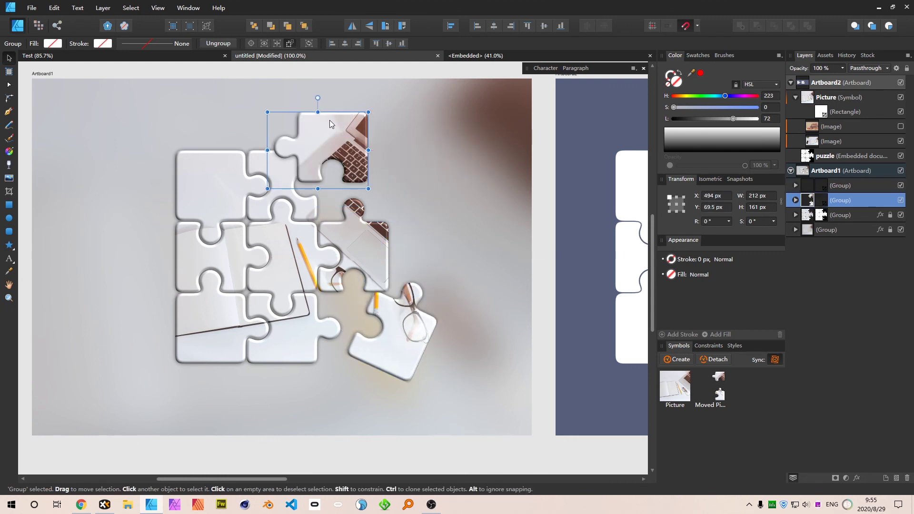
click(390, 225)
click(345, 150)
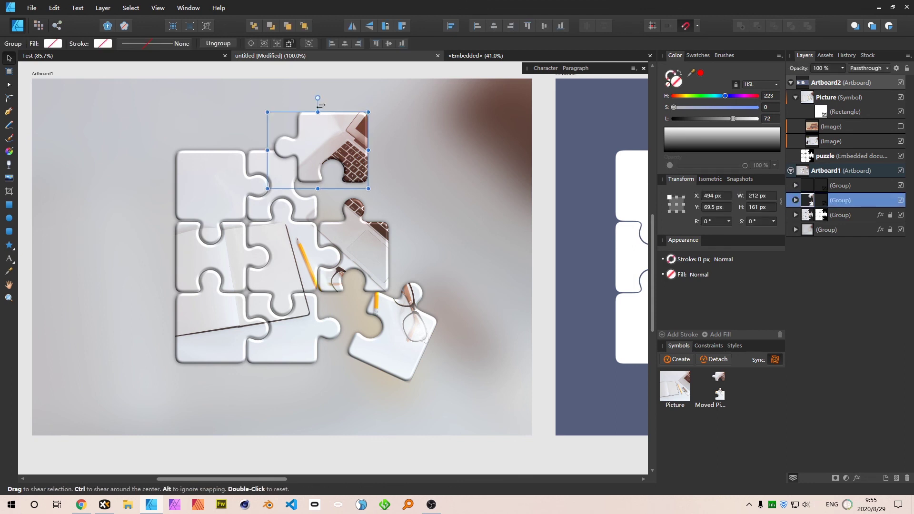
drag(320, 97, 294, 101)
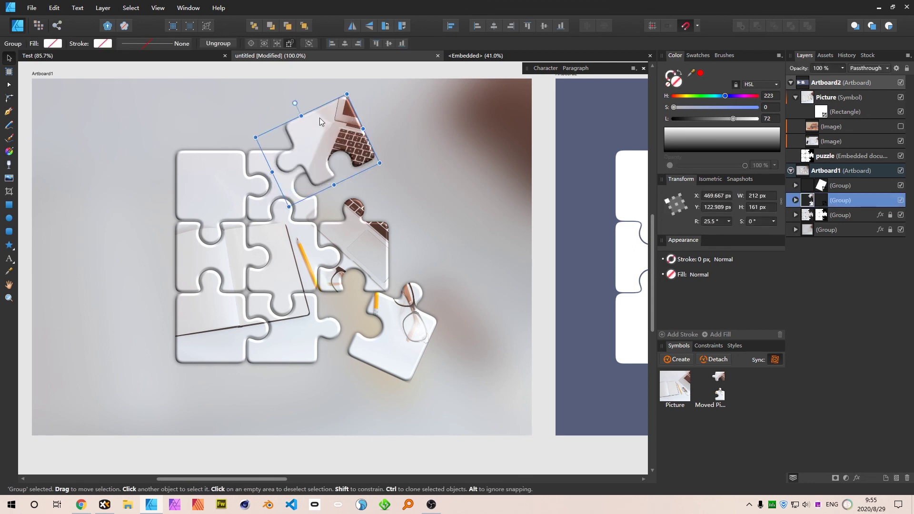
Step: Save the document and expand the laptop piece's group to check its contents
key(ctrl+s)
click(796, 201)
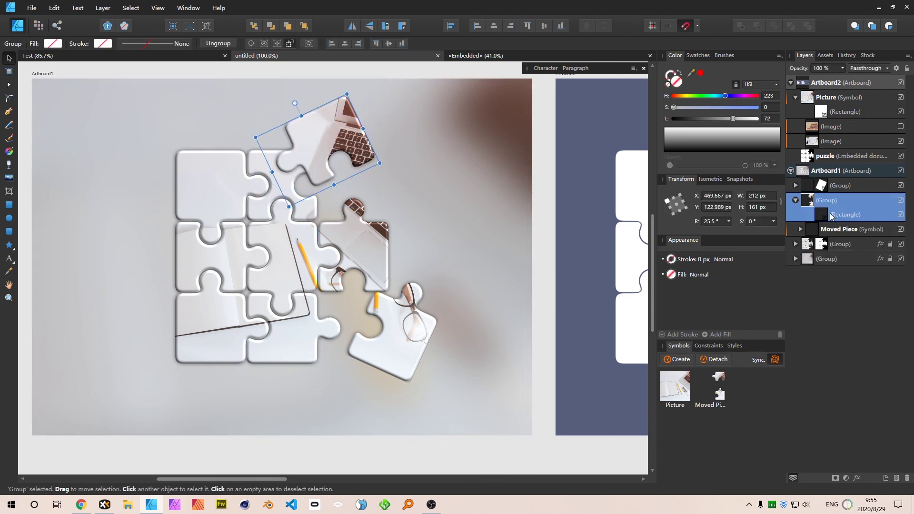
Step: Try a 3D effect radius of about 38.8 px on the group inside the Moved Piece symbol and undo it
click(801, 230)
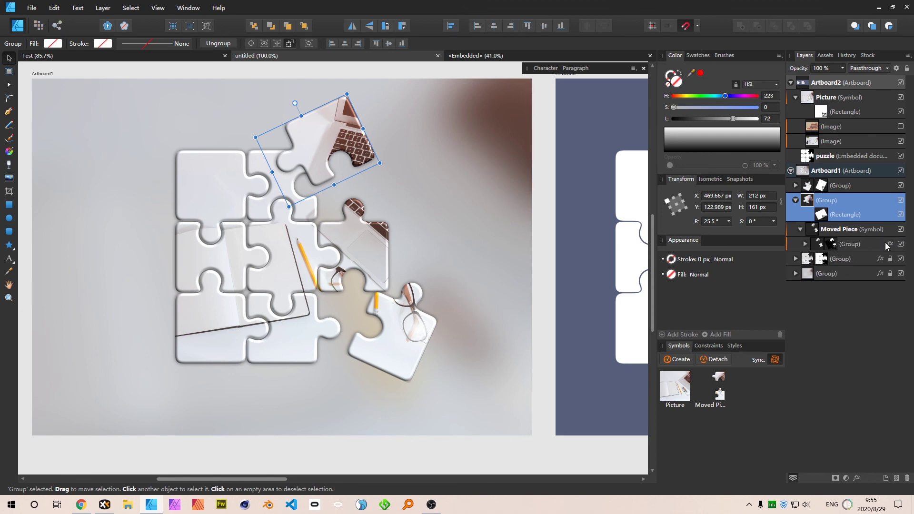
click(889, 245)
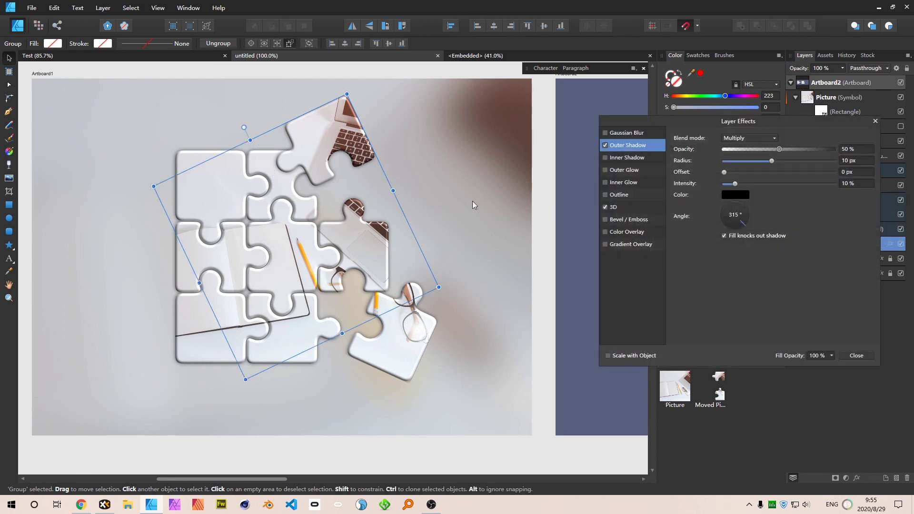
click(617, 208)
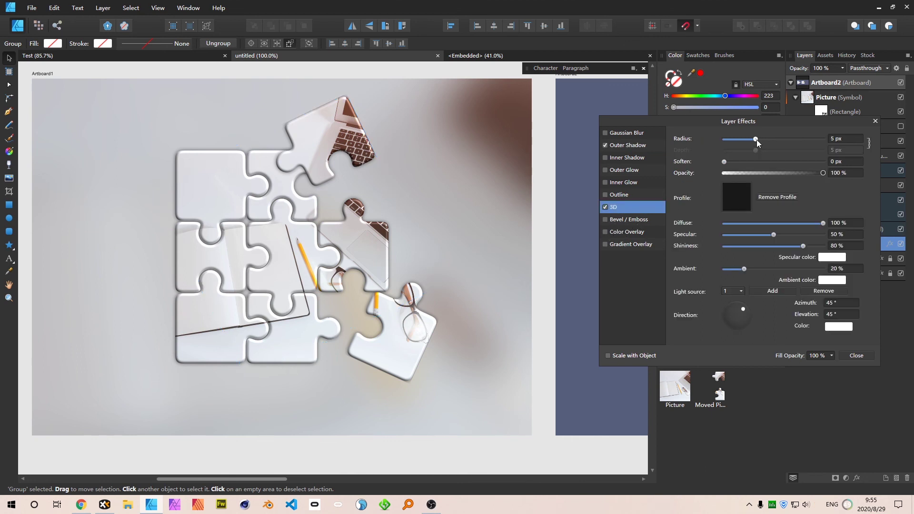
drag(757, 140, 799, 136)
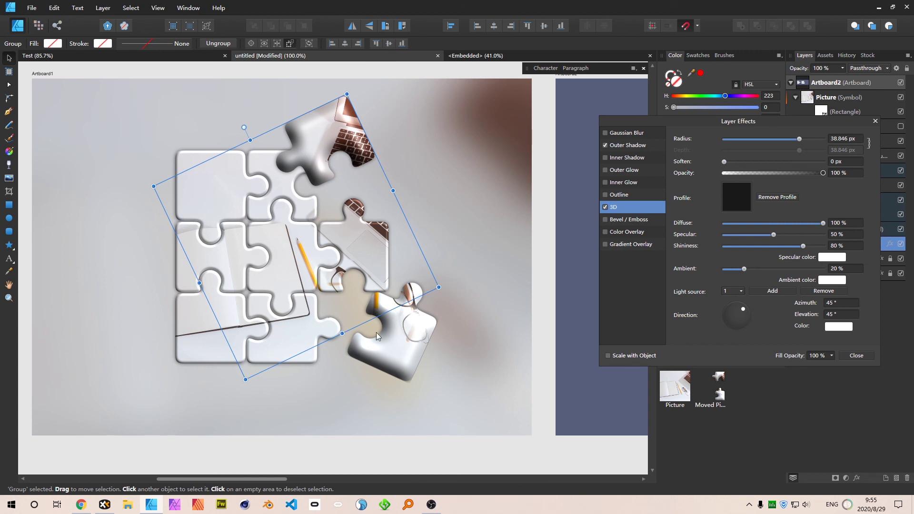
key(ctrl+z)
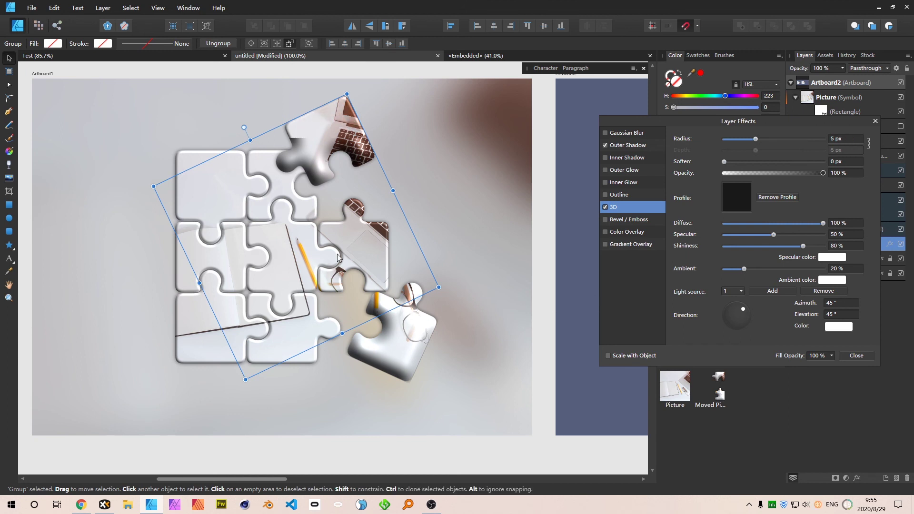
click(875, 122)
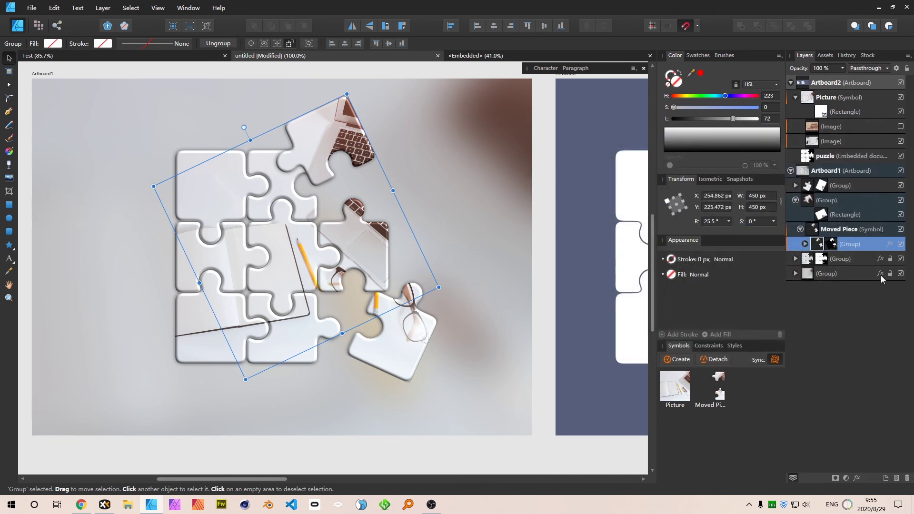
Step: Collapse the Moved Piece symbol and the laptop piece's group, and lock both separated piece groups on Artboard1
click(880, 232)
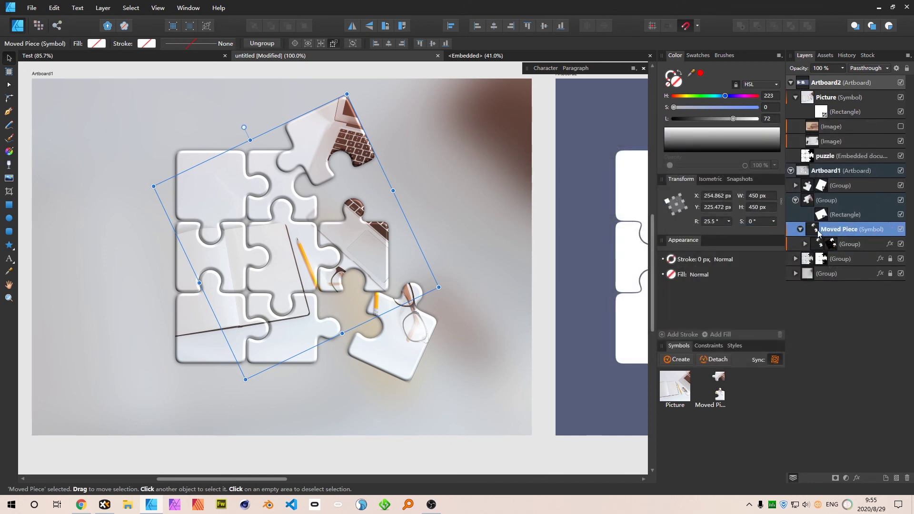
click(800, 230)
click(797, 201)
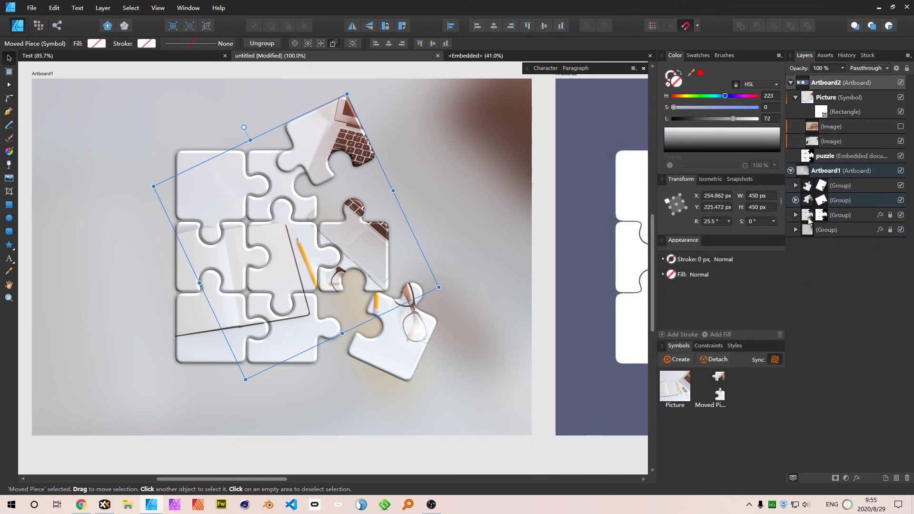
click(838, 187)
click(838, 200)
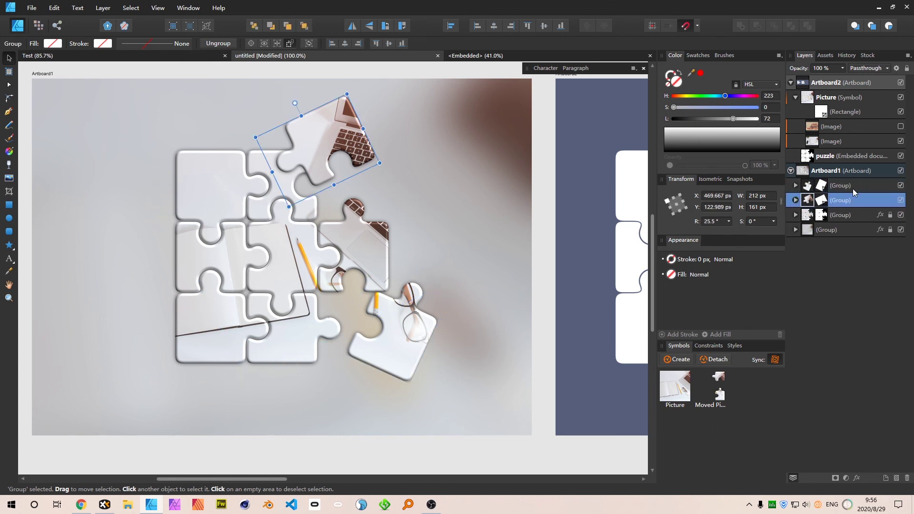
shift+click(854, 191)
click(908, 68)
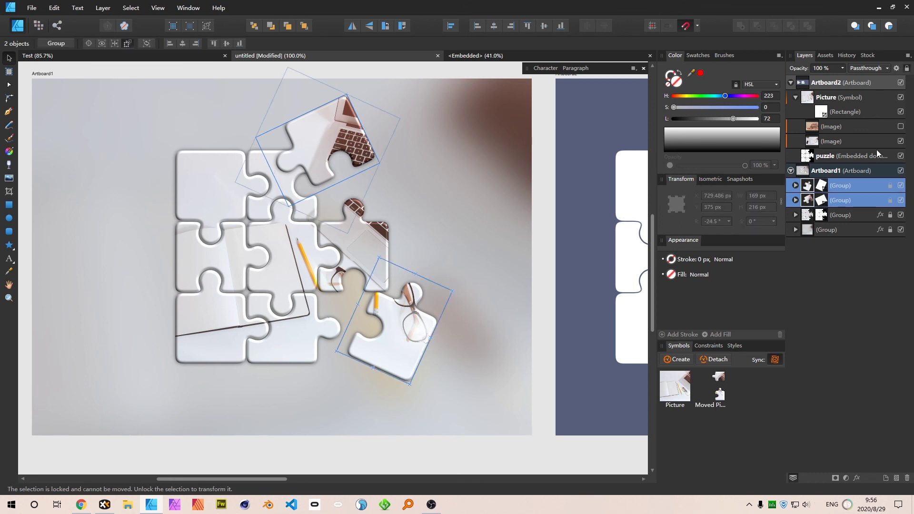